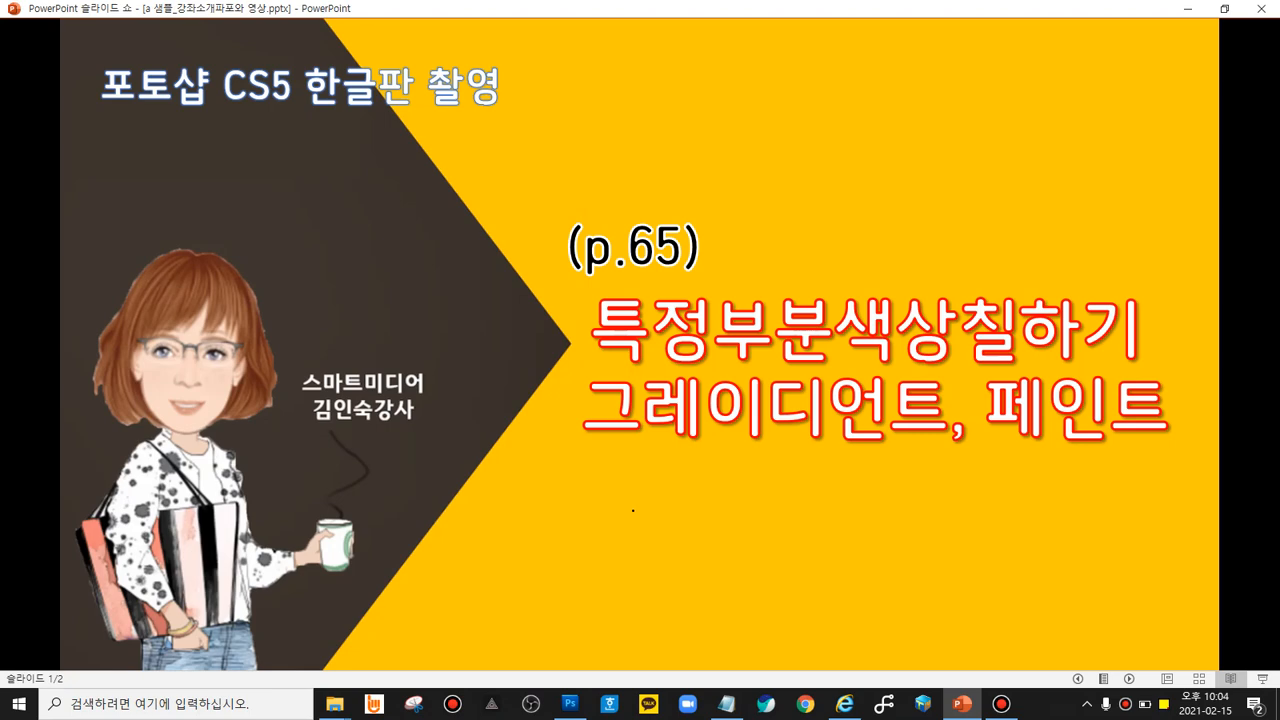
Step: Switch from the slides to Photoshop and reset the Essentials (필수) workspace to its default layout
key(Right)
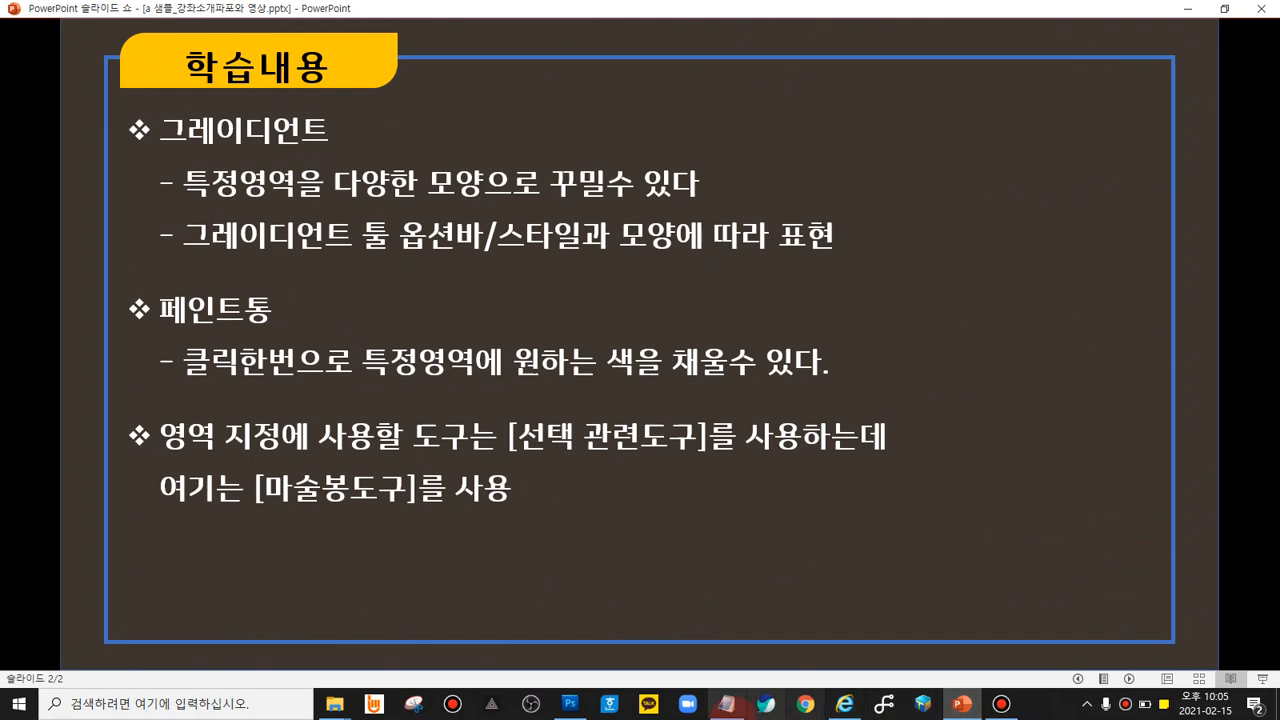
click(570, 704)
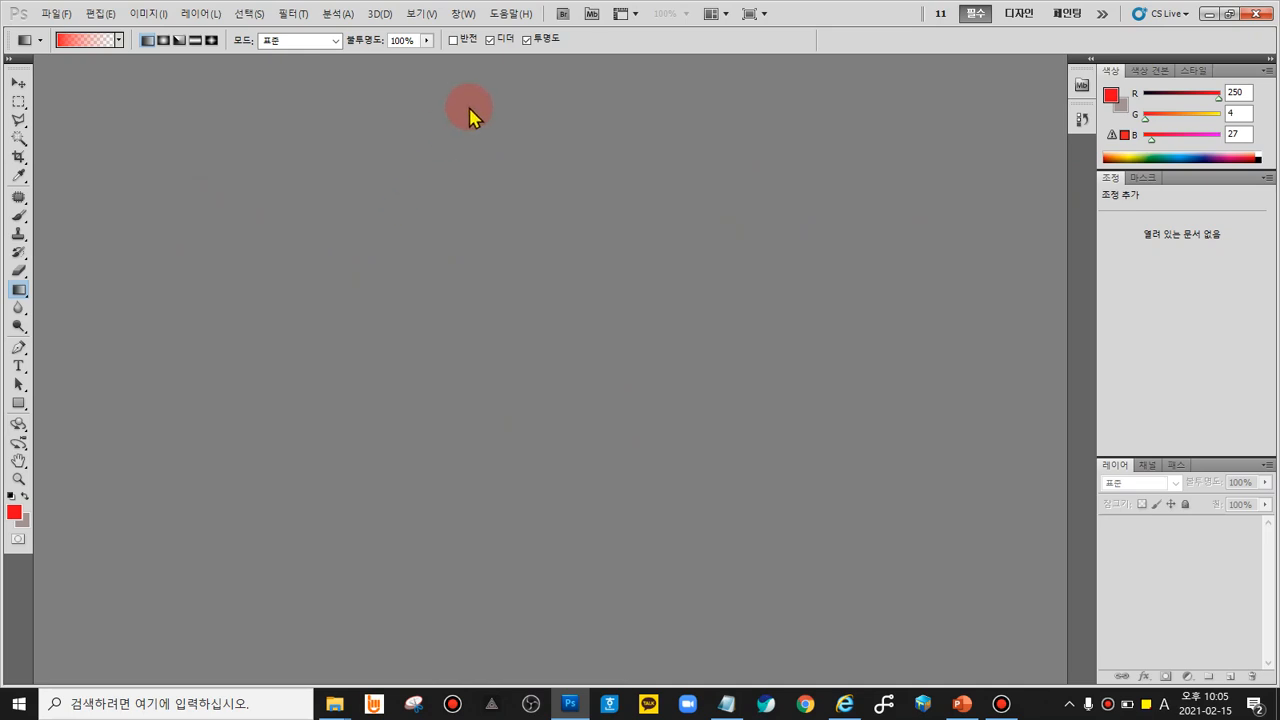
click(463, 14)
mouse_move(476, 49)
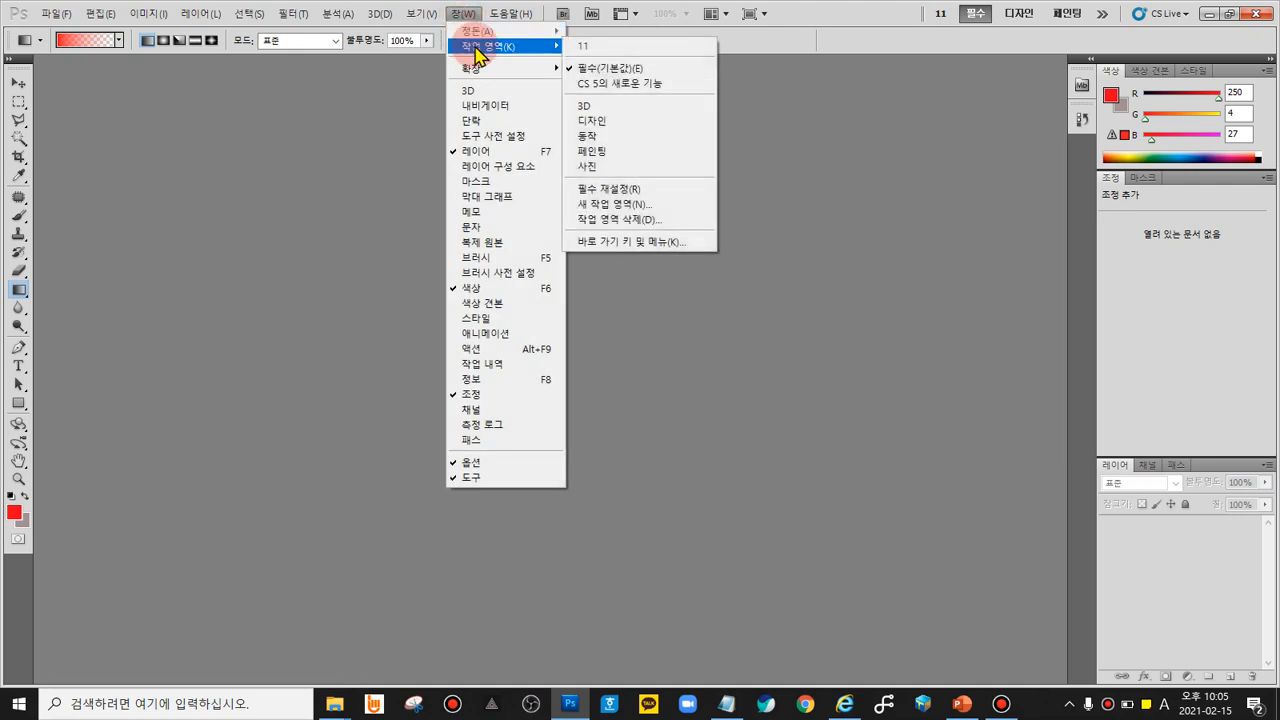
click(621, 191)
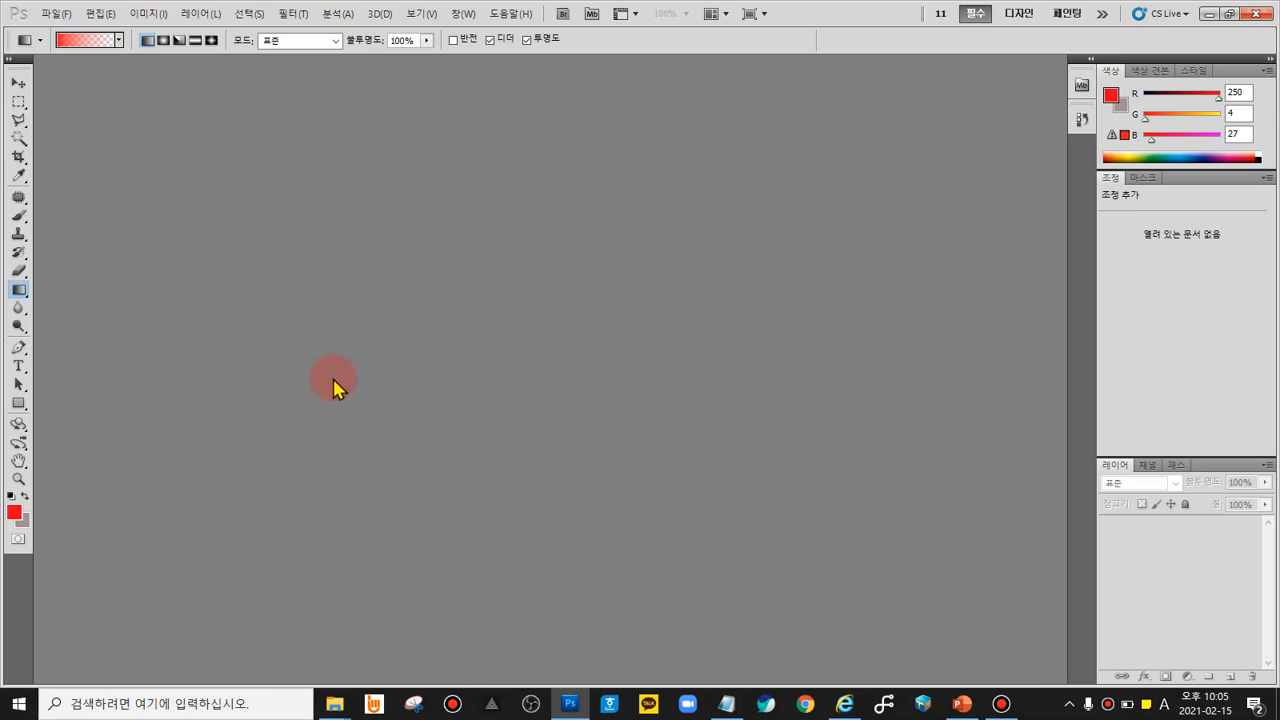
Step: Open the image 025plane.jpg from the data folder inside the source folder
double_click(415, 248)
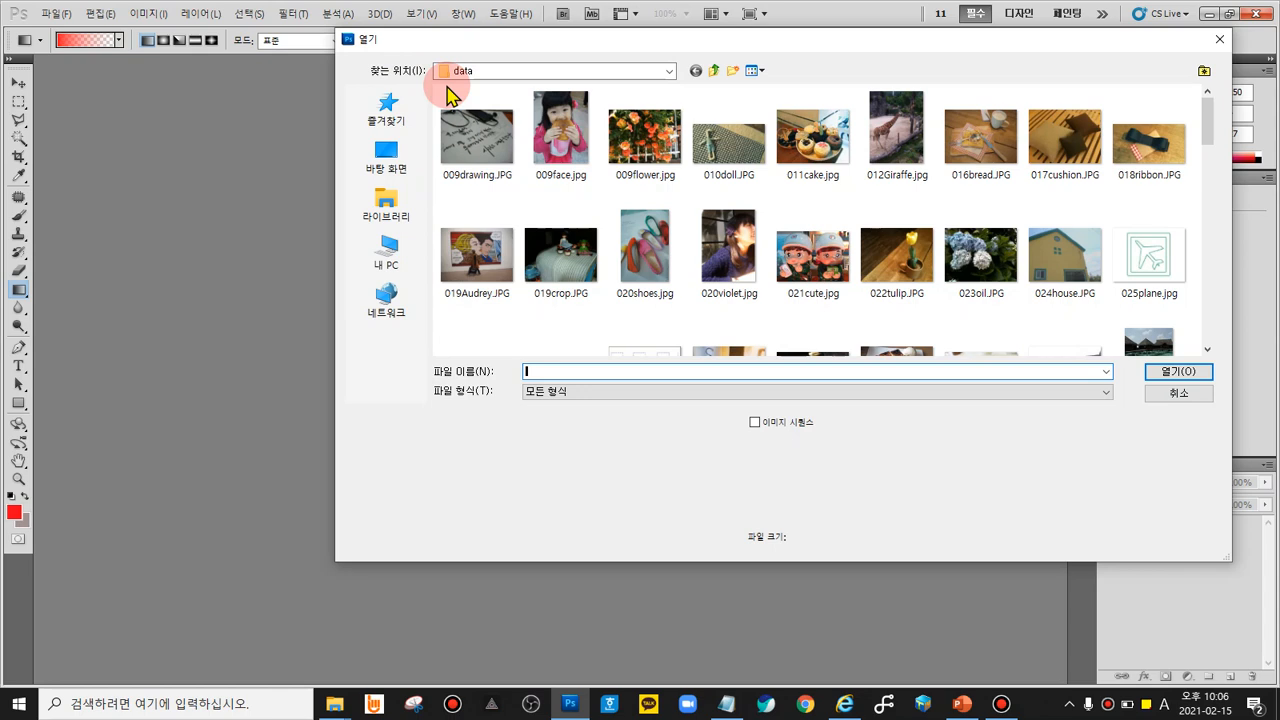
click(670, 71)
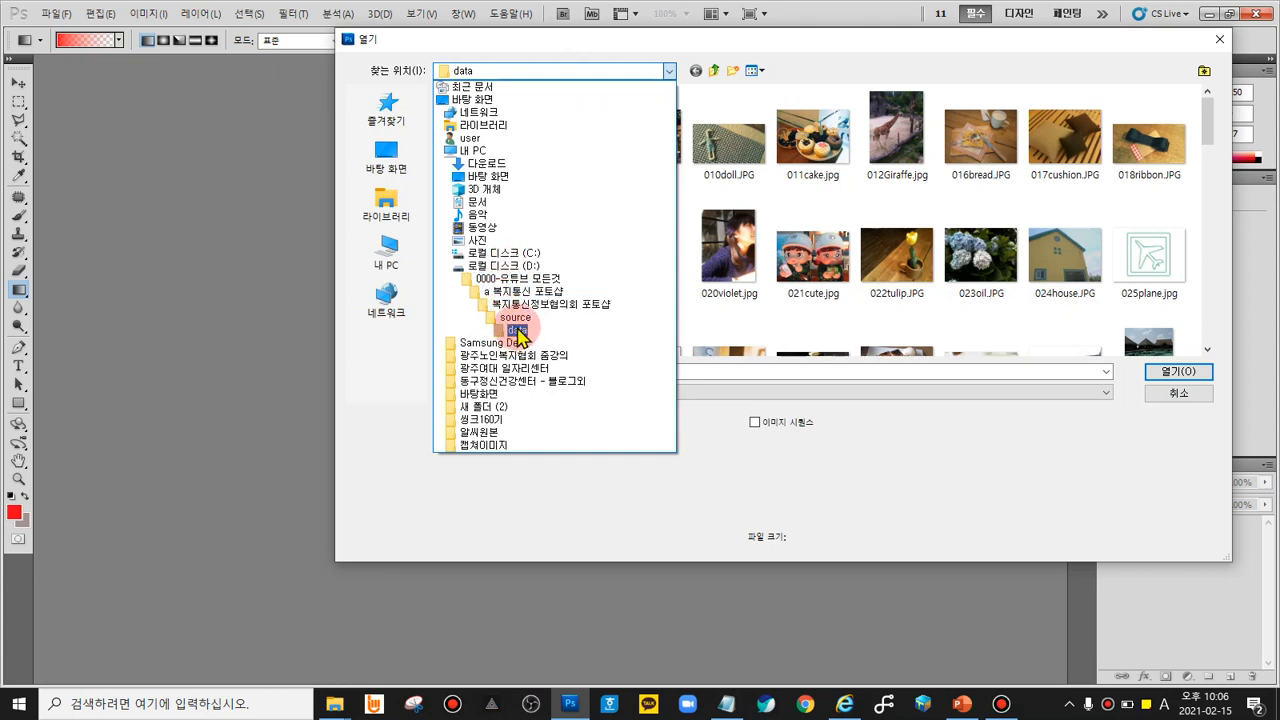
click(515, 318)
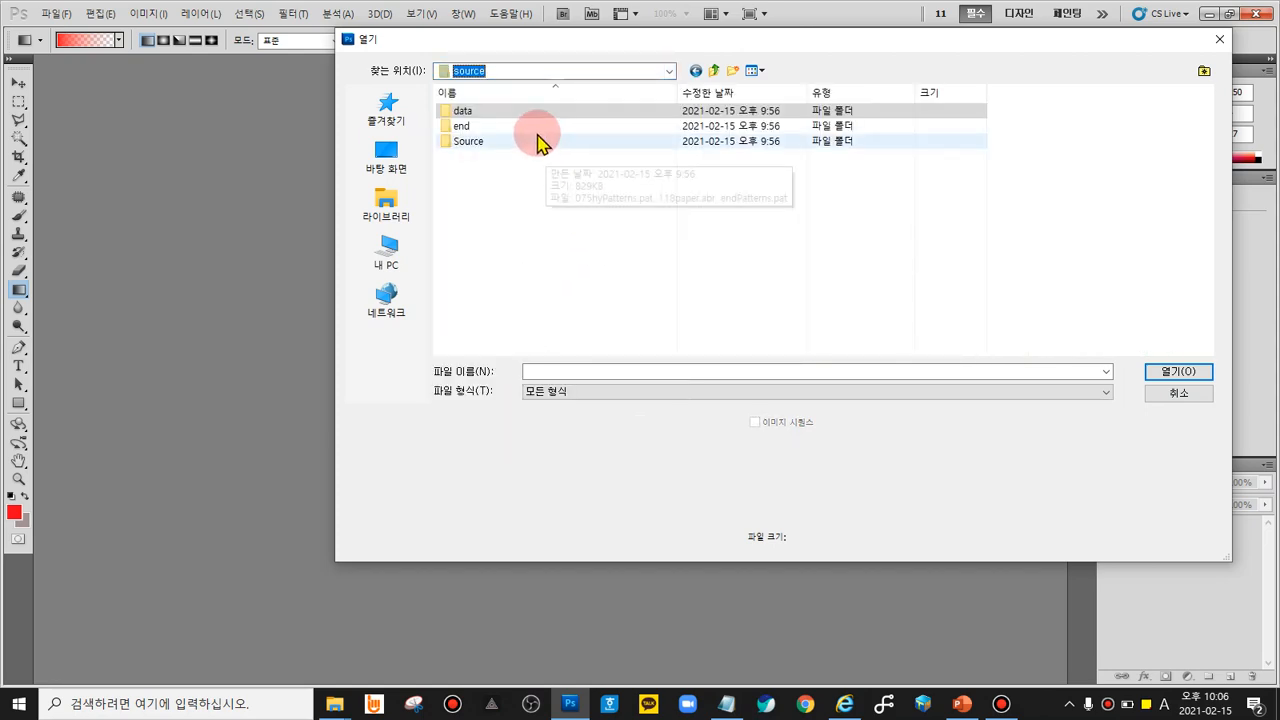
double_click(514, 112)
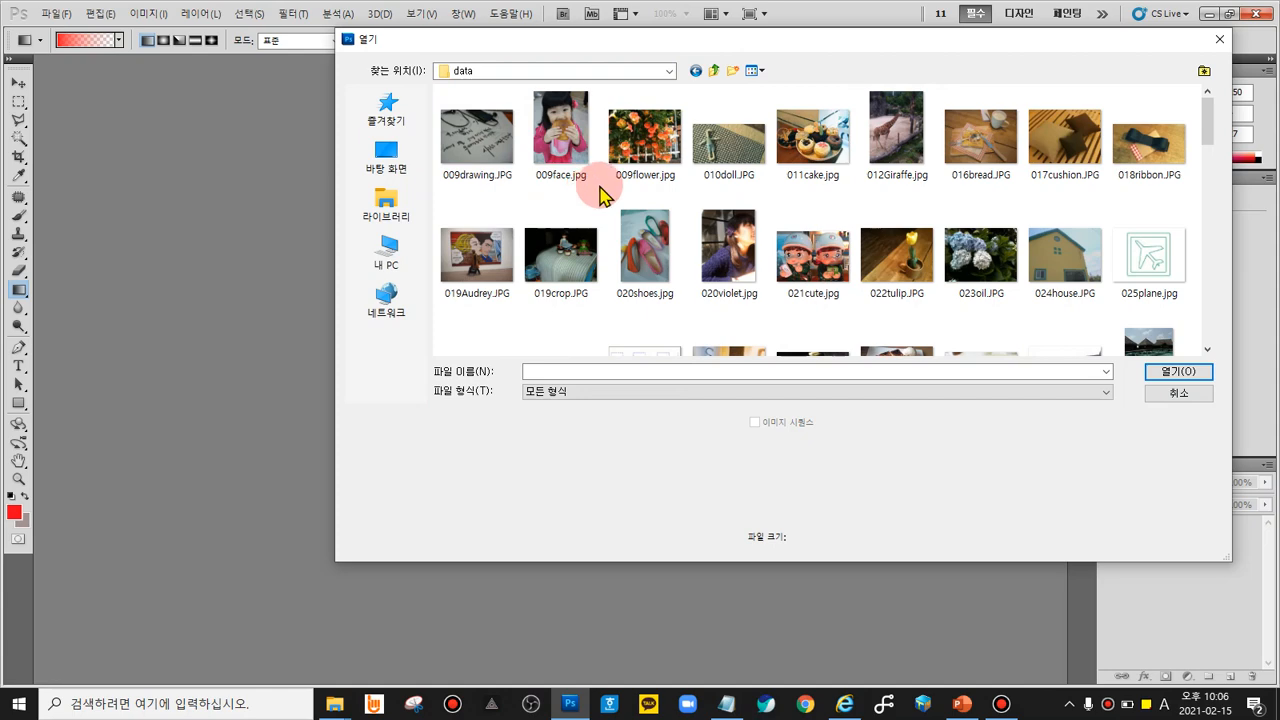
drag(940, 43, 796, 60)
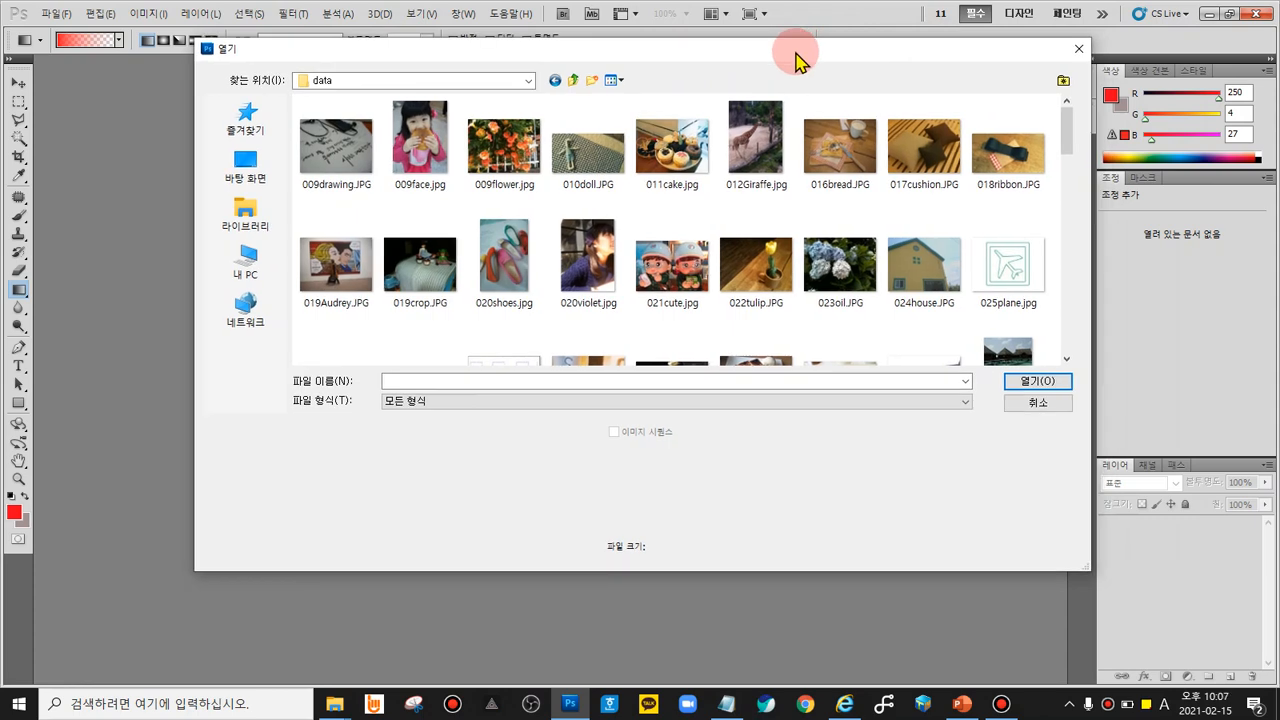
drag(796, 60, 697, 83)
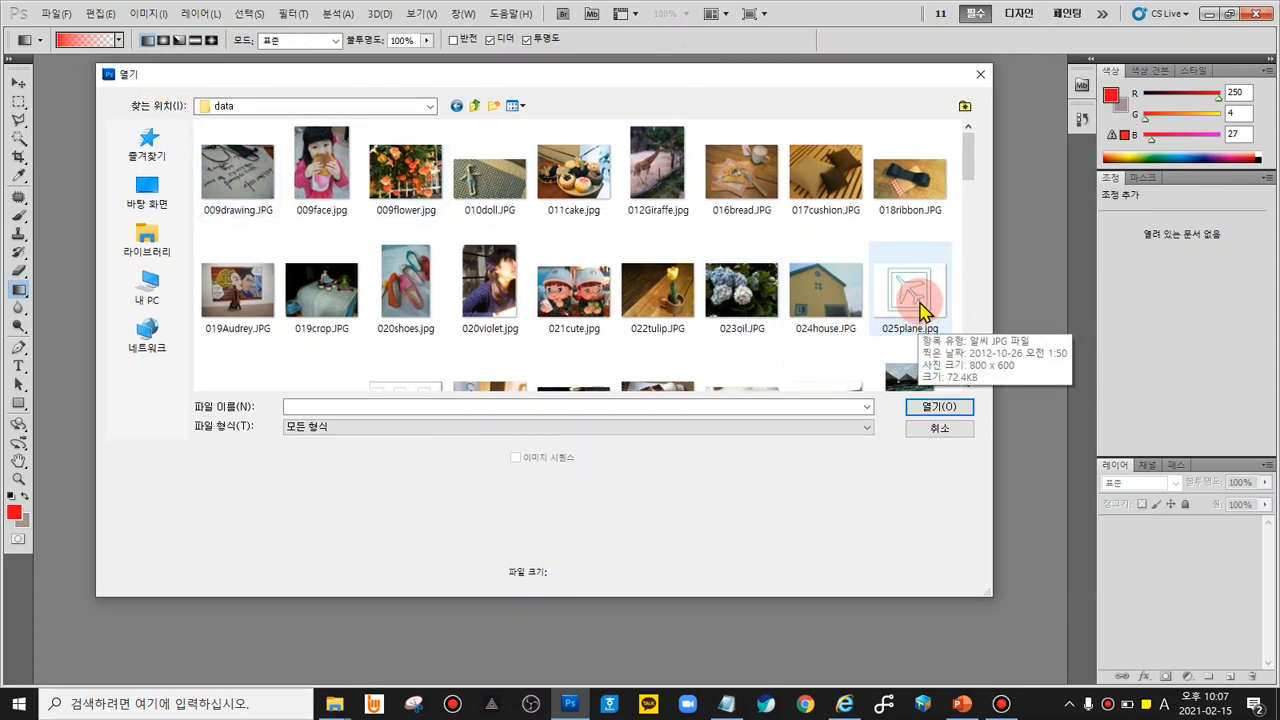
click(918, 305)
click(935, 407)
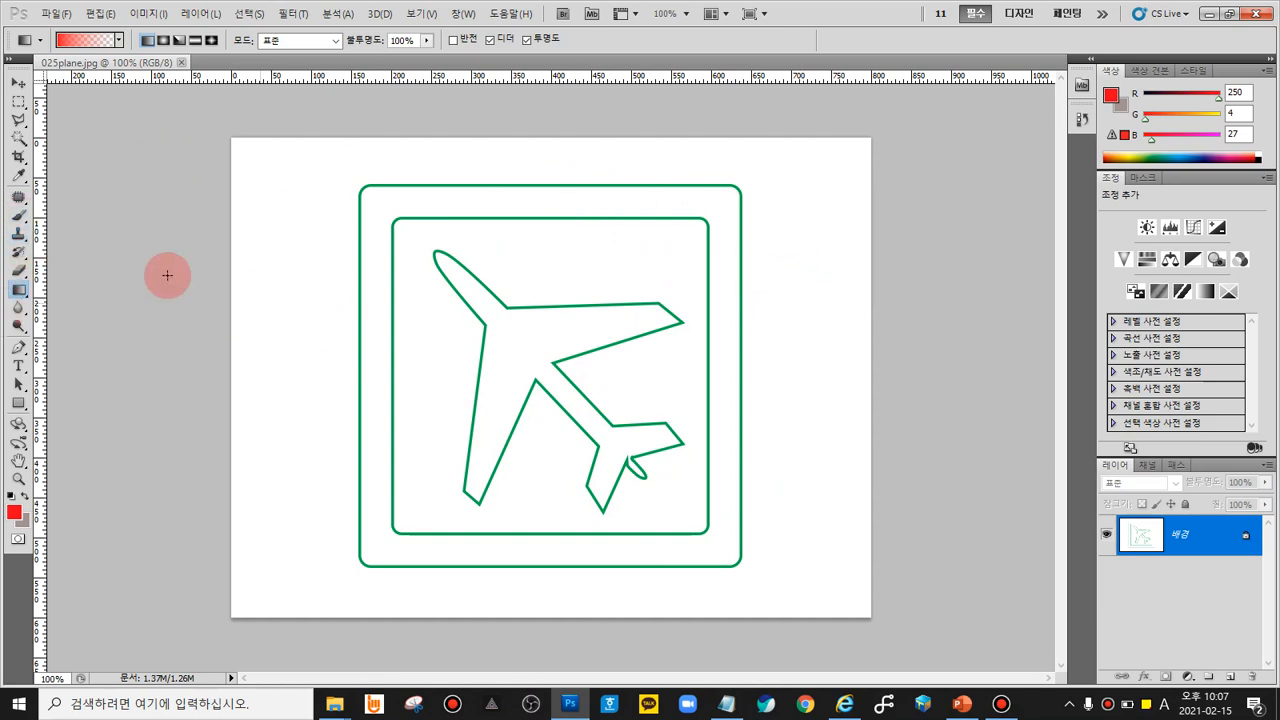
Step: Activate the Move tool and duplicate the background layer of the airplane image
click(20, 90)
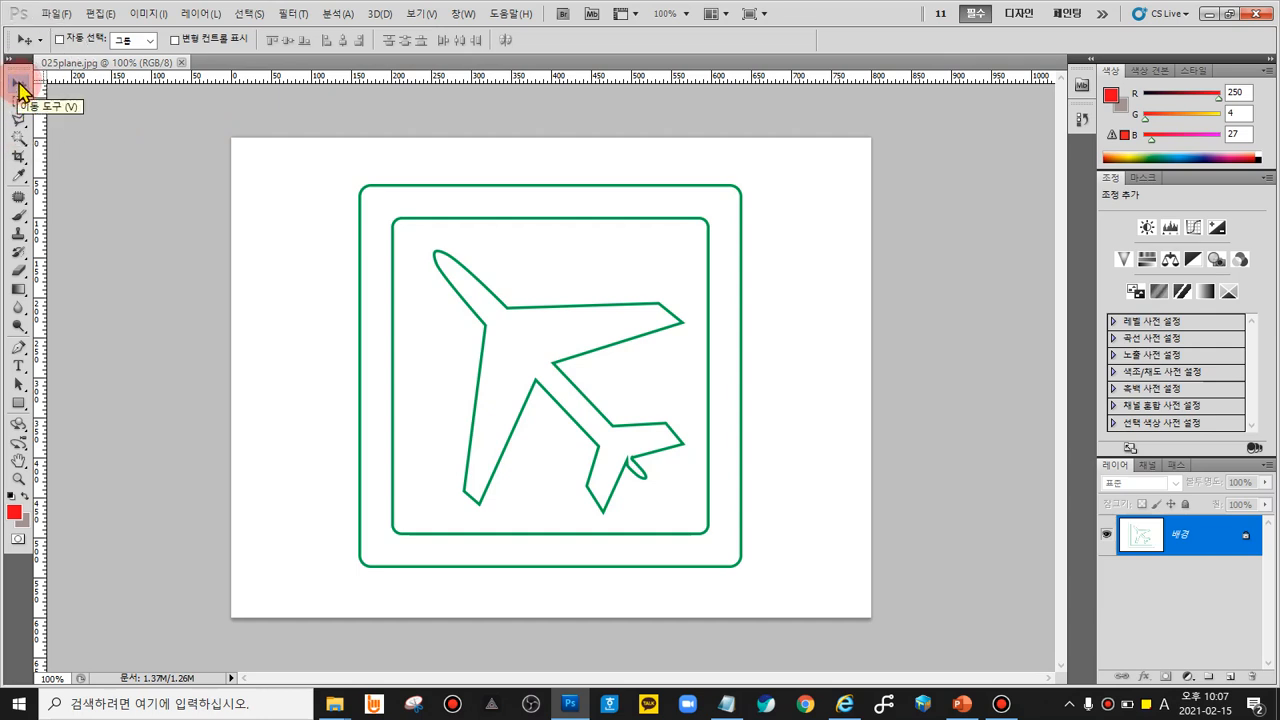
click(20, 87)
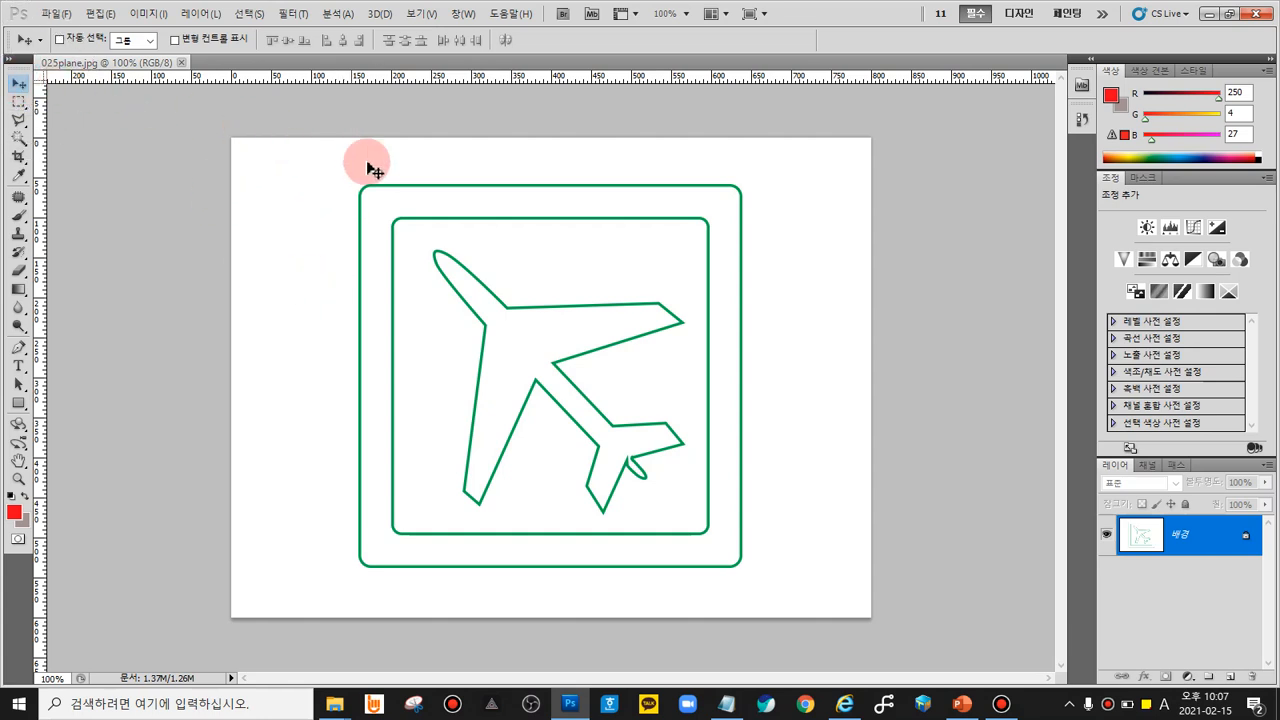
click(1205, 560)
key(ctrl+j)
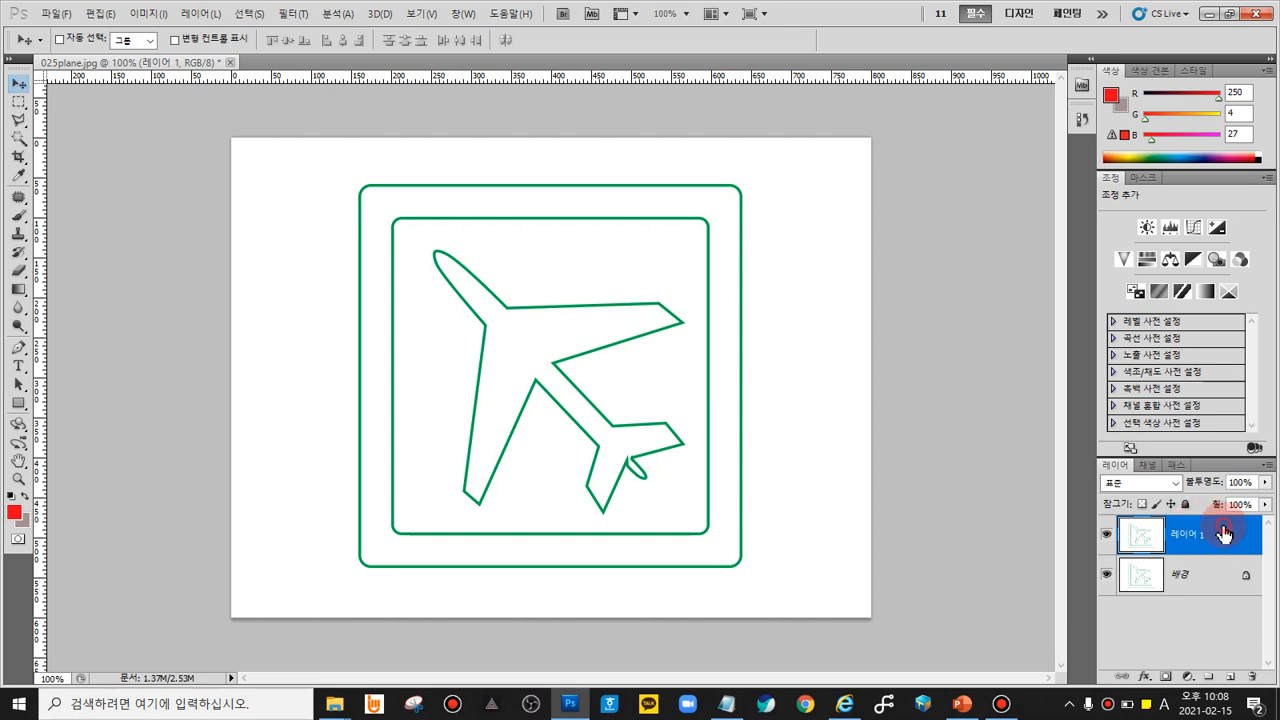
Step: Duplicate the copied airplane layer three more times, keeping the default names, to have four copies above the background
drag(1224, 534, 1232, 682)
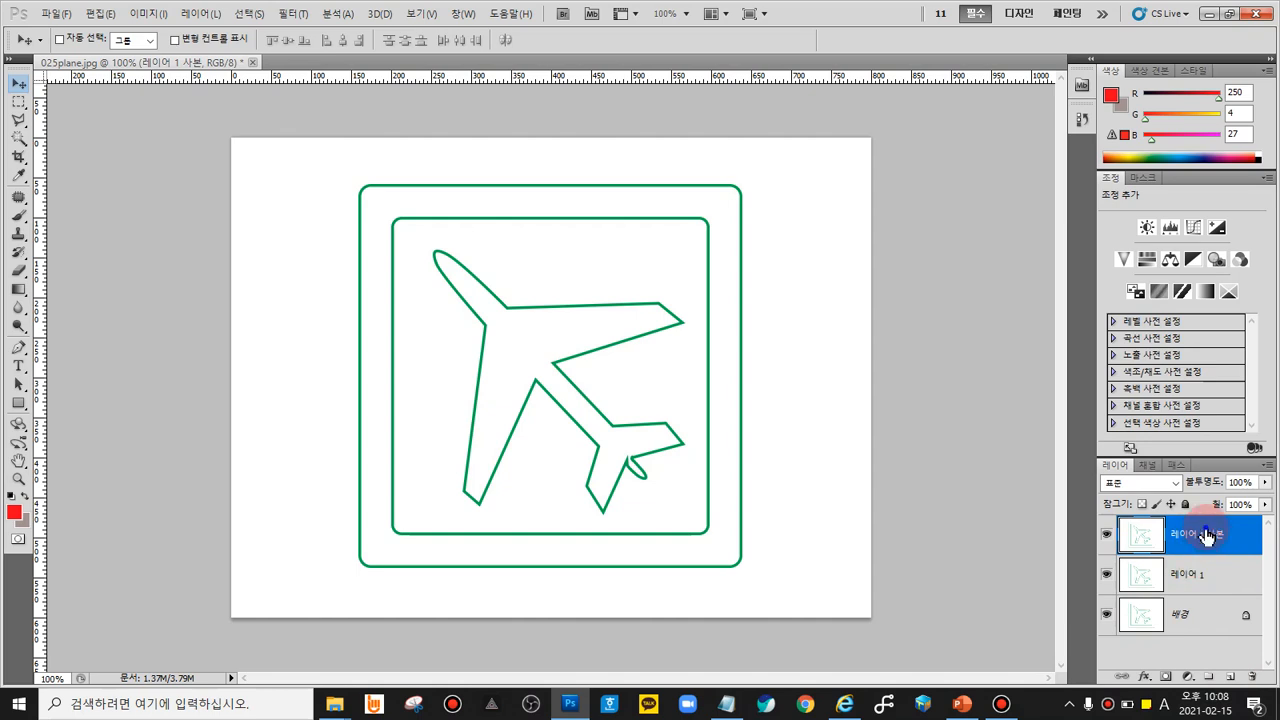
right_click(1207, 537)
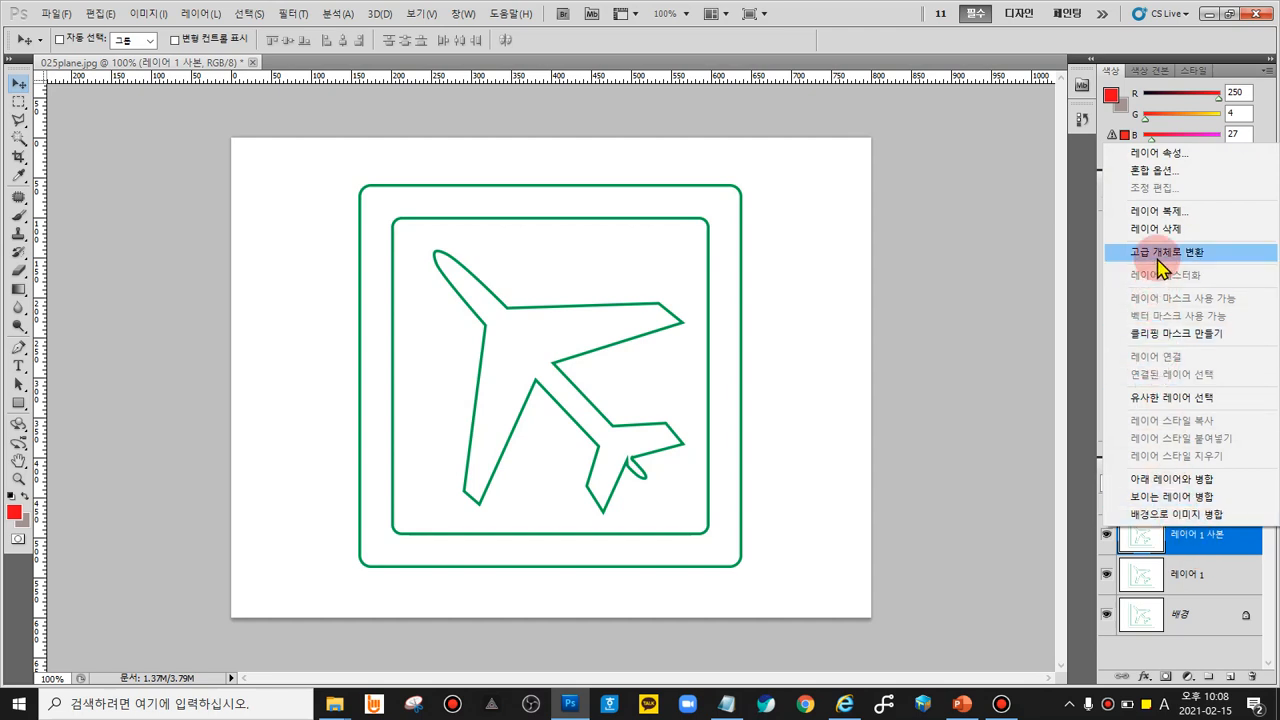
click(1161, 213)
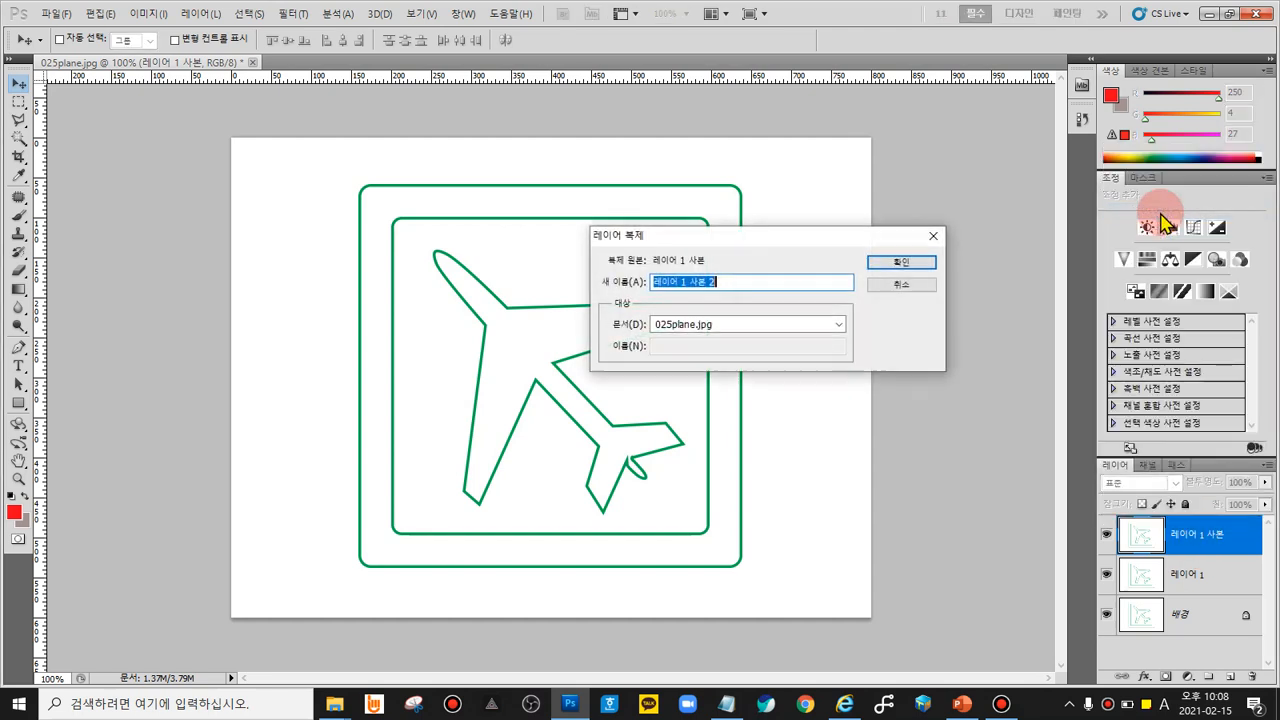
click(928, 266)
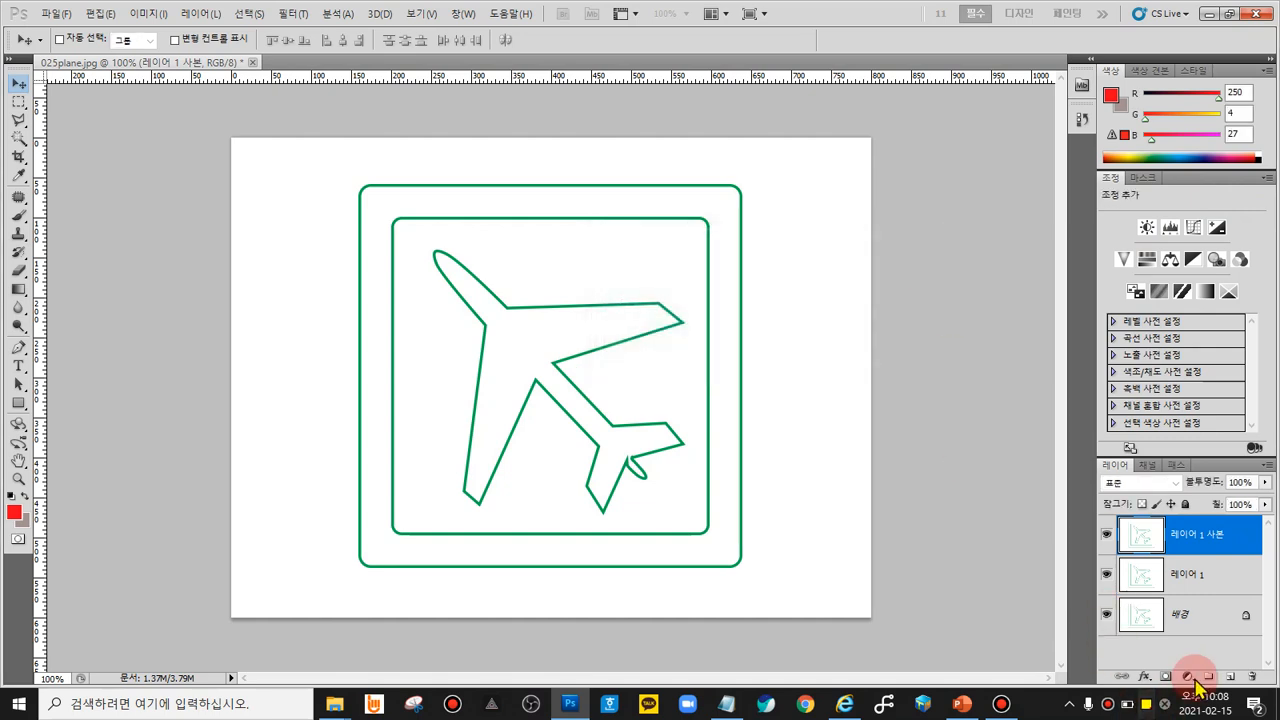
key(ctrl+j)
right_click(1215, 540)
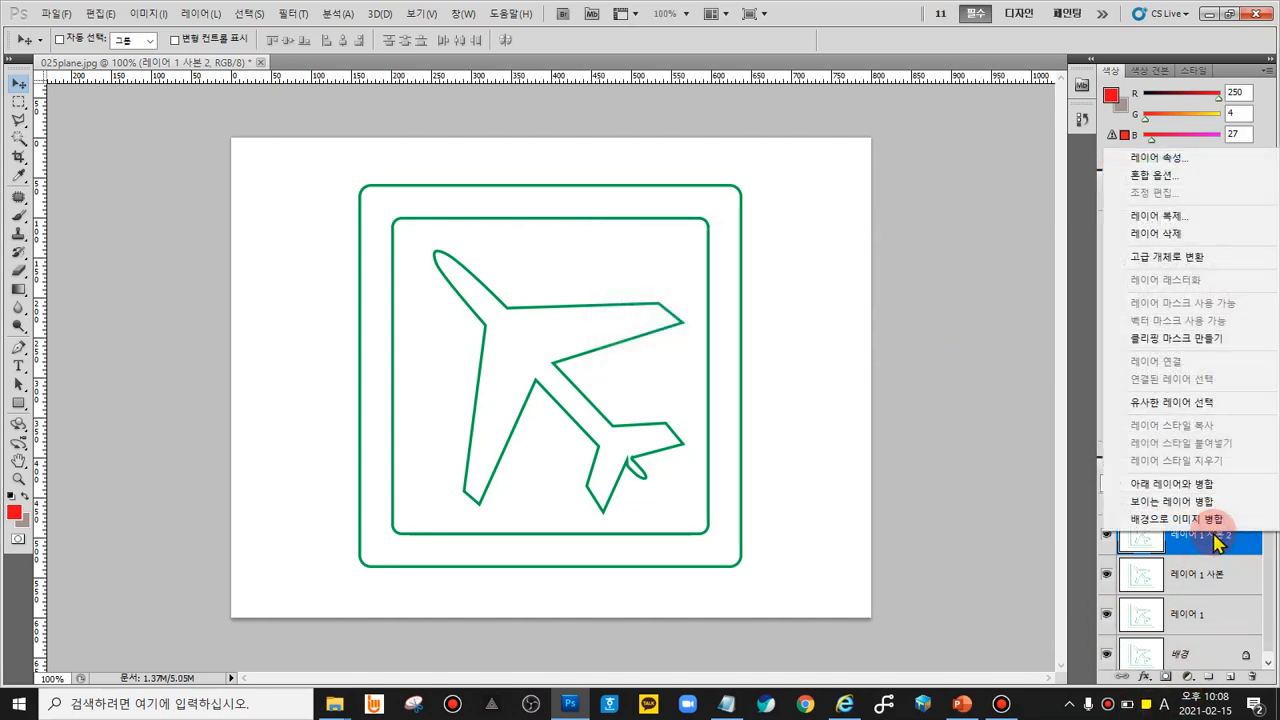
click(1160, 218)
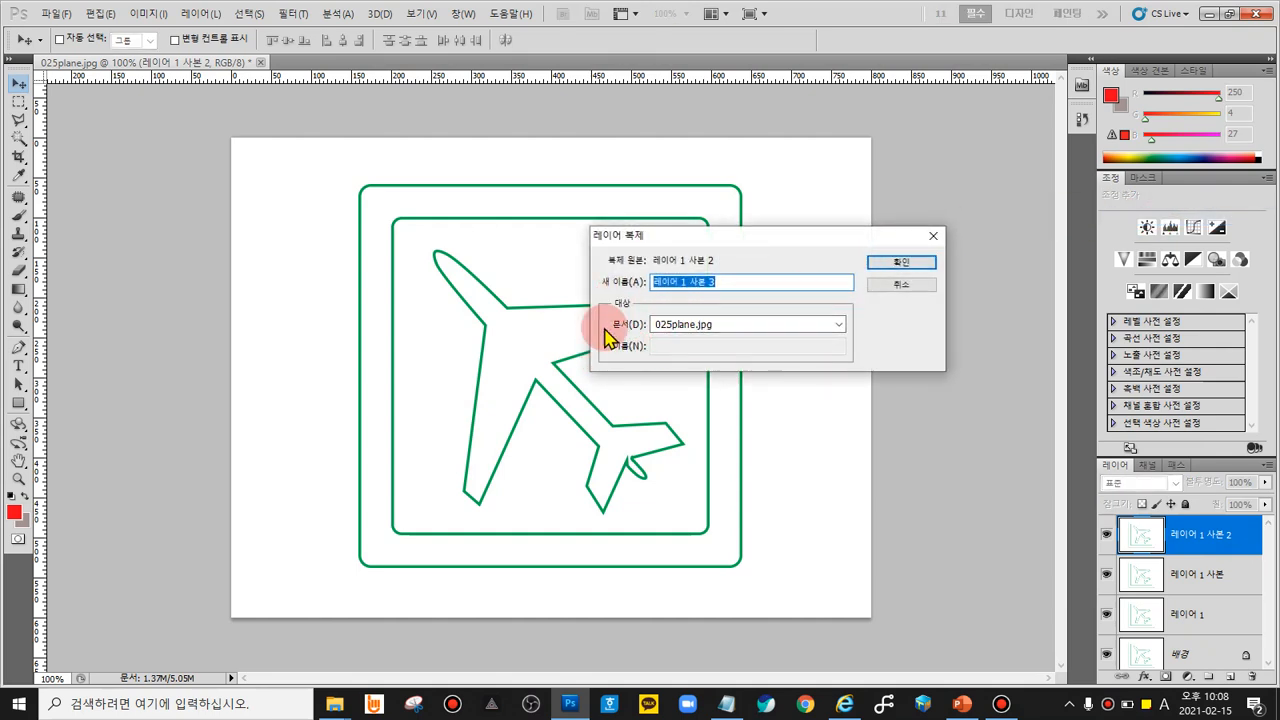
click(906, 266)
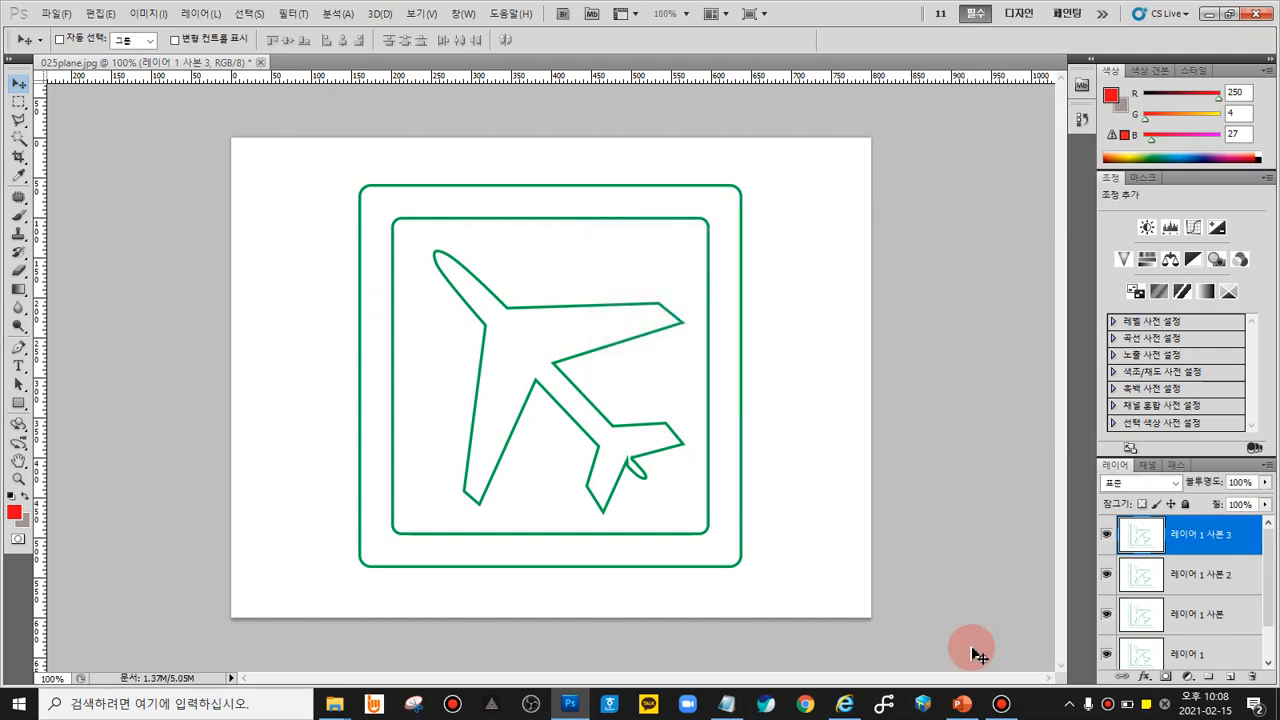
Step: Undock the Layers panel and enlarge it until all the layers fit in view
mouse_move(1271, 577)
mouse_down()
mouse_move(1274, 603)
mouse_move(1270, 577)
mouse_up()
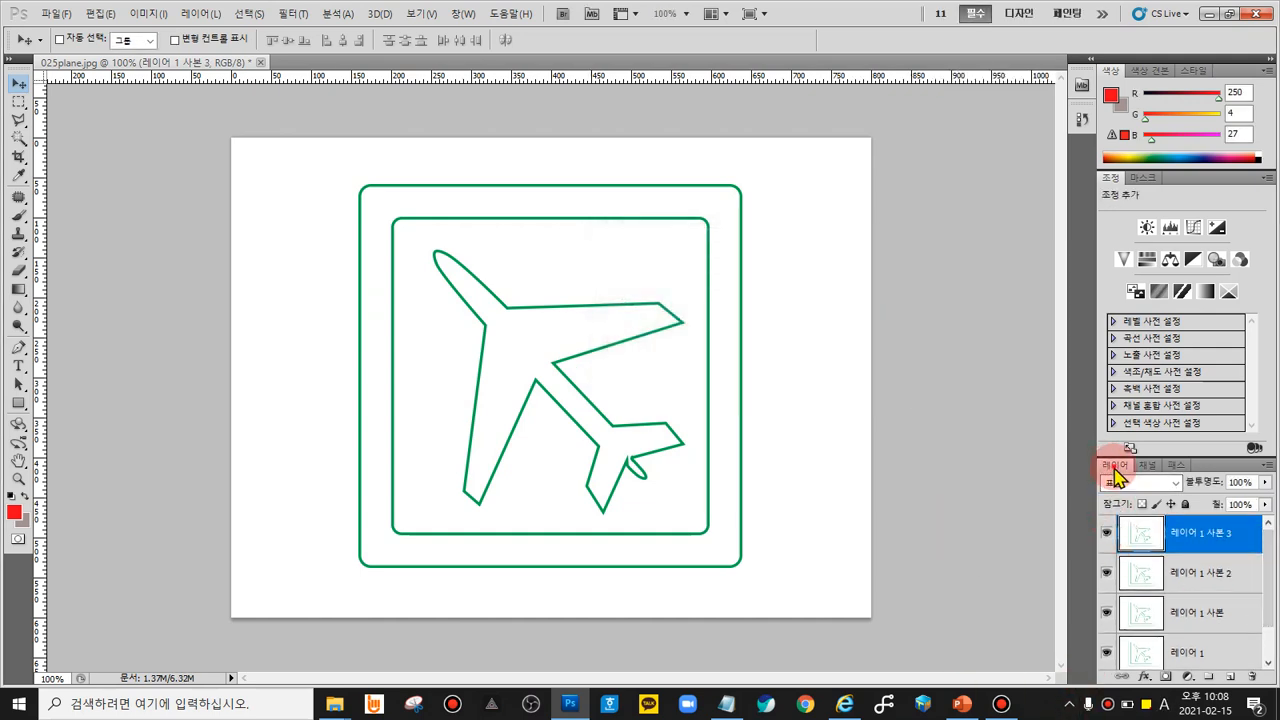
drag(1114, 464, 1038, 106)
drag(1190, 249, 1261, 563)
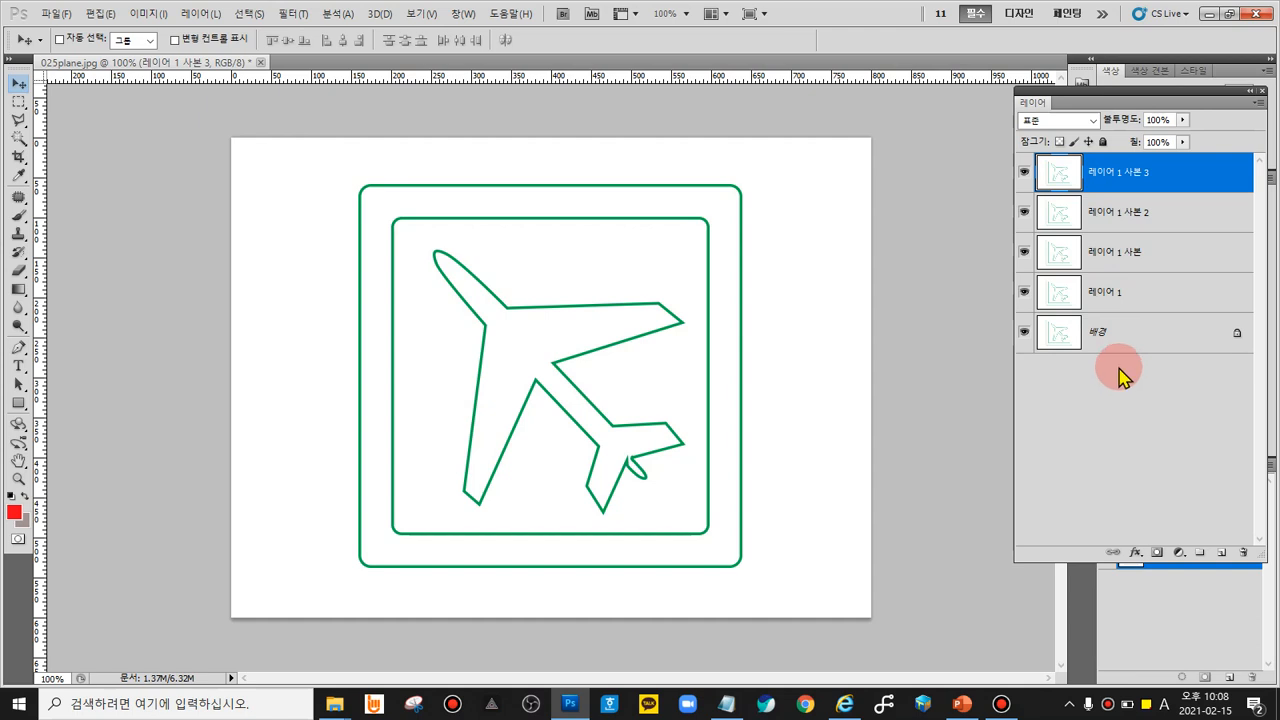
Step: Rename the three lowest layer copies above the background, from the bottom up, as 1, 2 and 3
click(1113, 304)
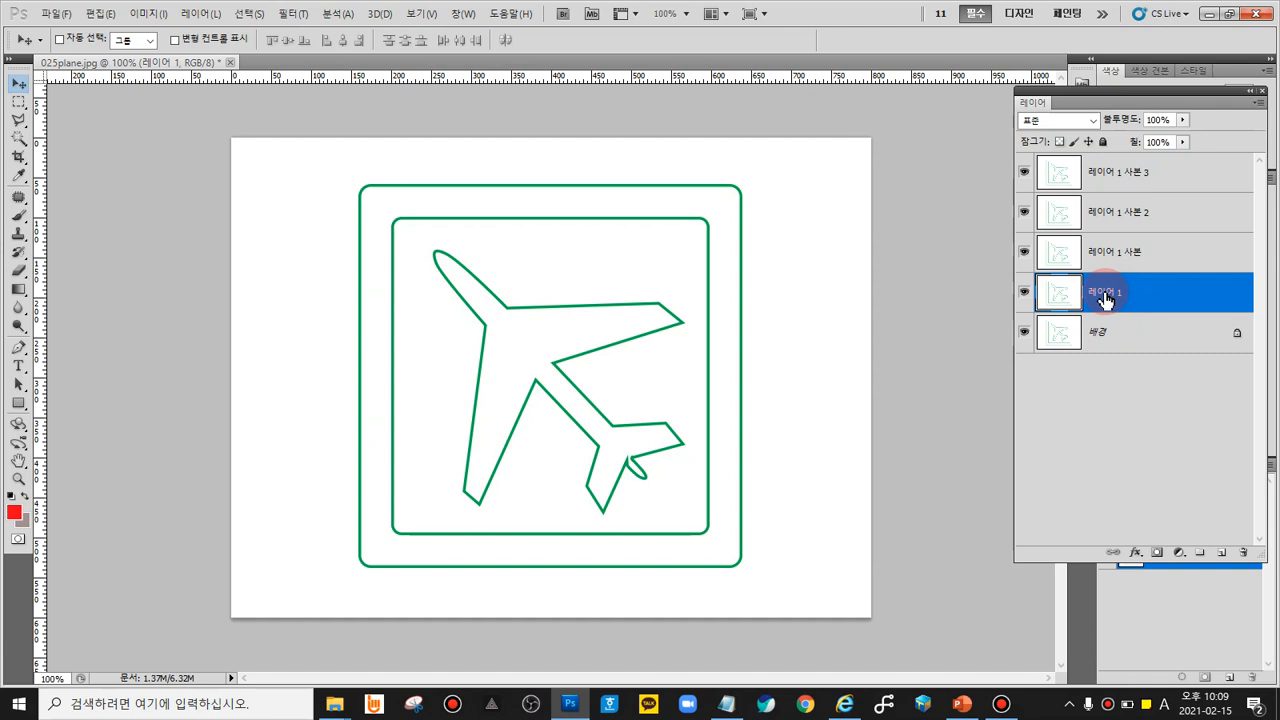
double_click(1106, 298)
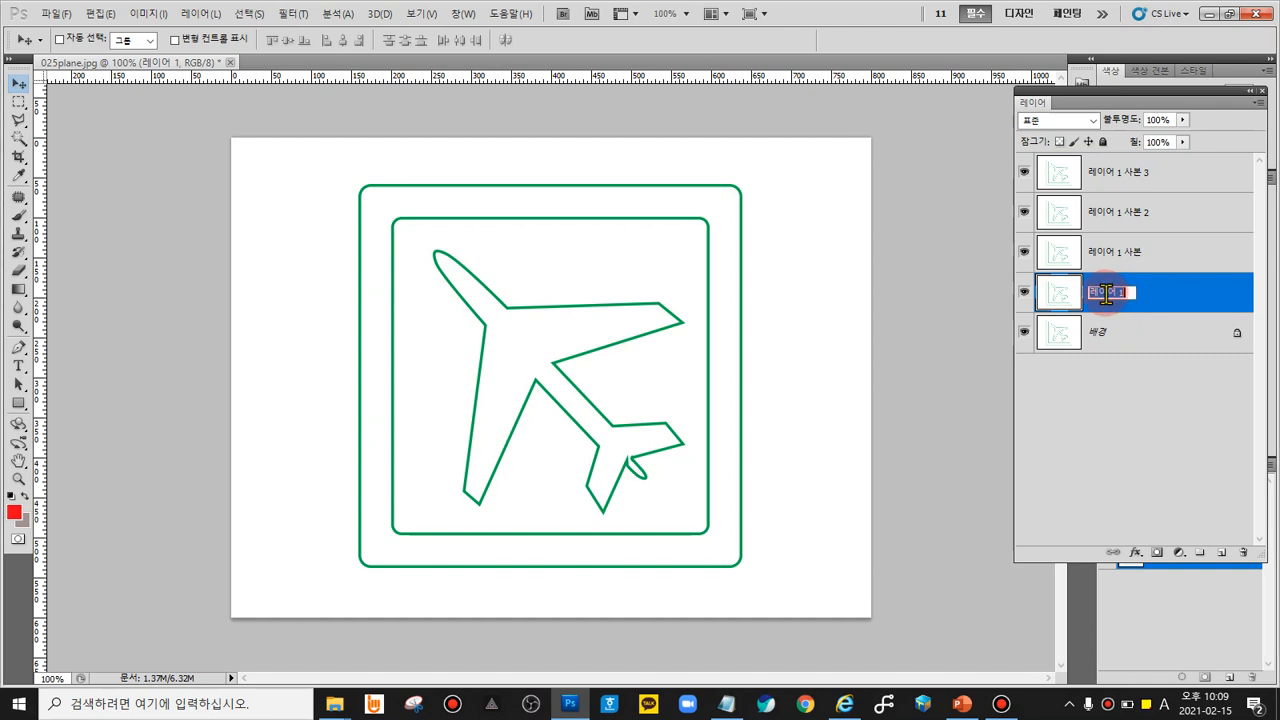
text(1)
click(1115, 256)
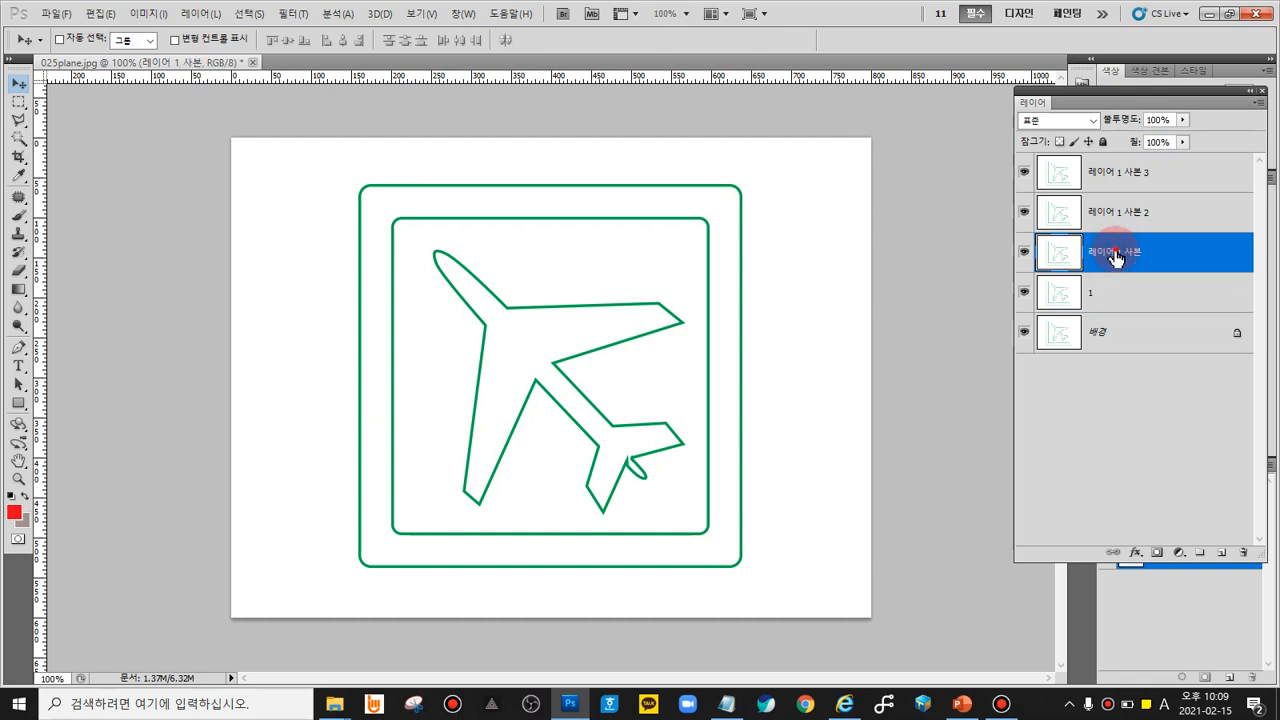
double_click(1116, 256)
text(2)
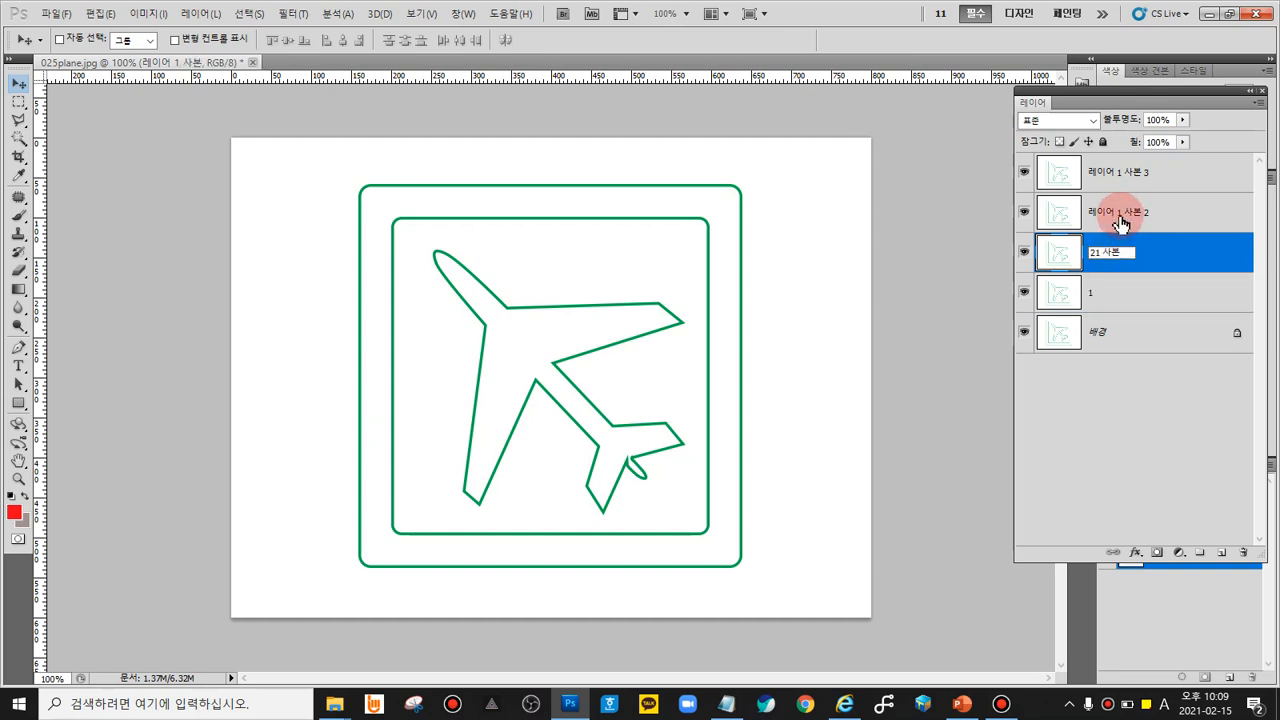
drag(1131, 257, 1027, 261)
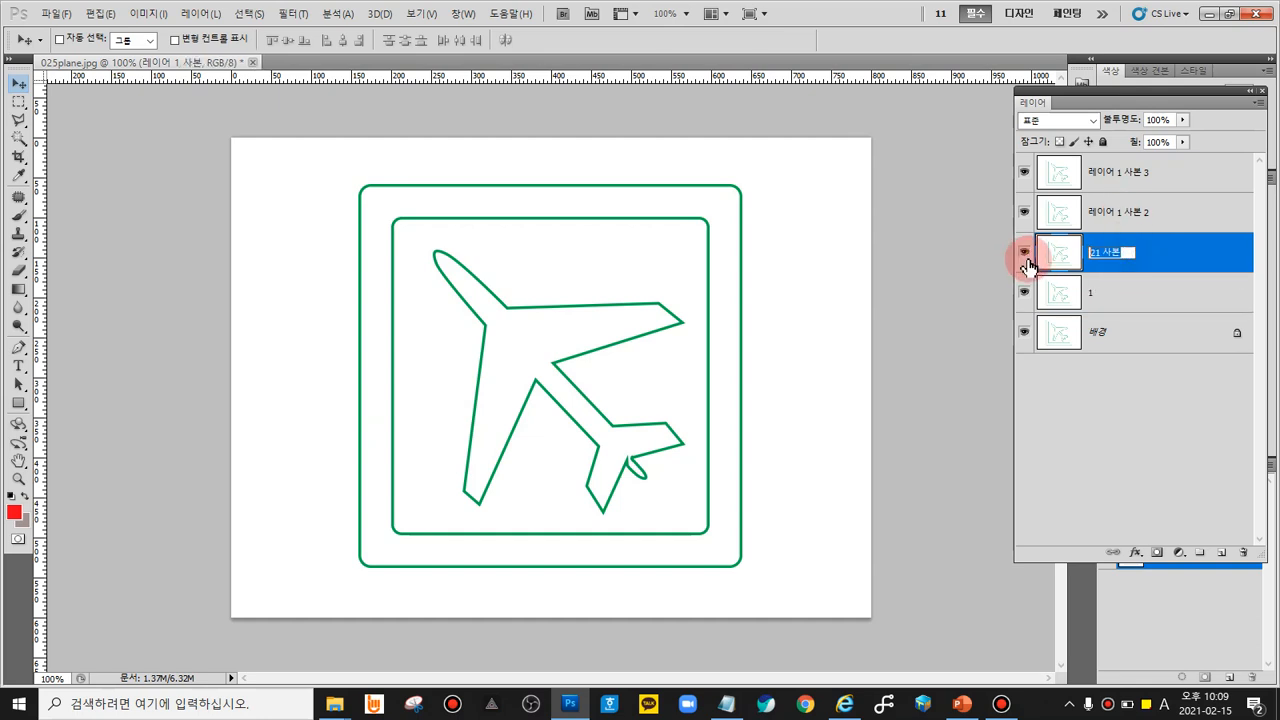
text(2)
click(1125, 212)
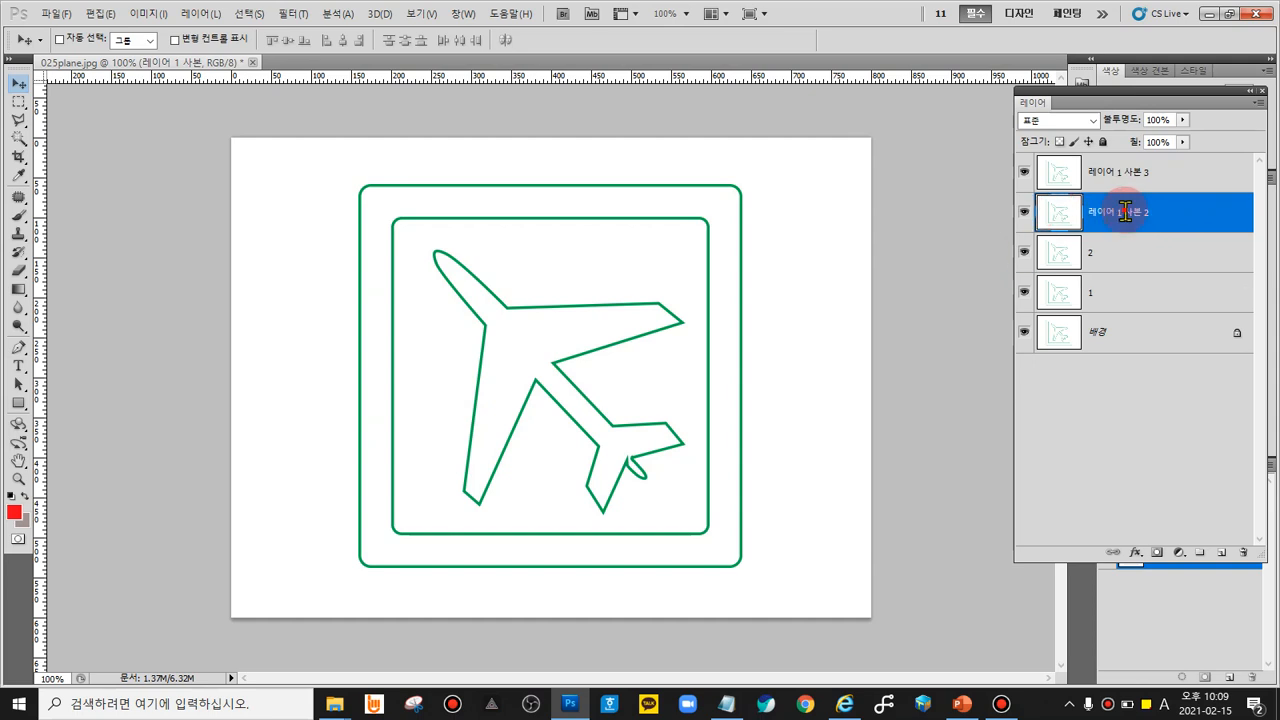
double_click(1125, 212)
text(3)
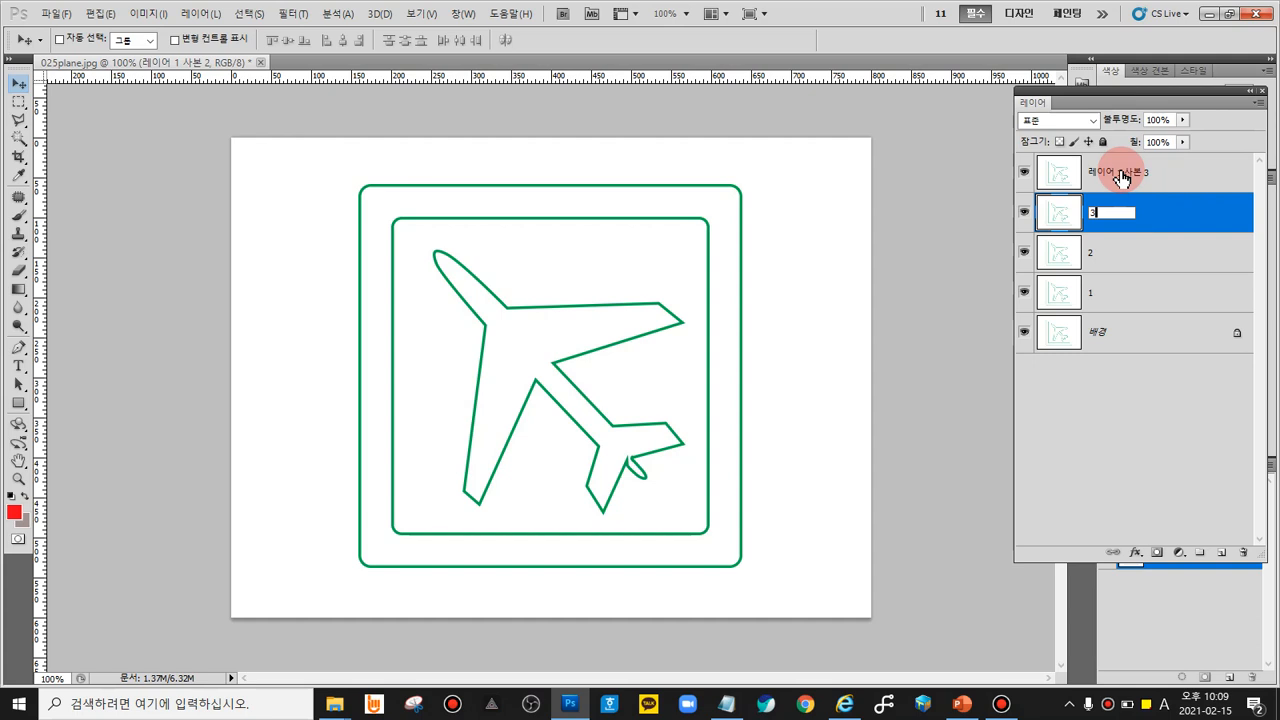
click(1226, 179)
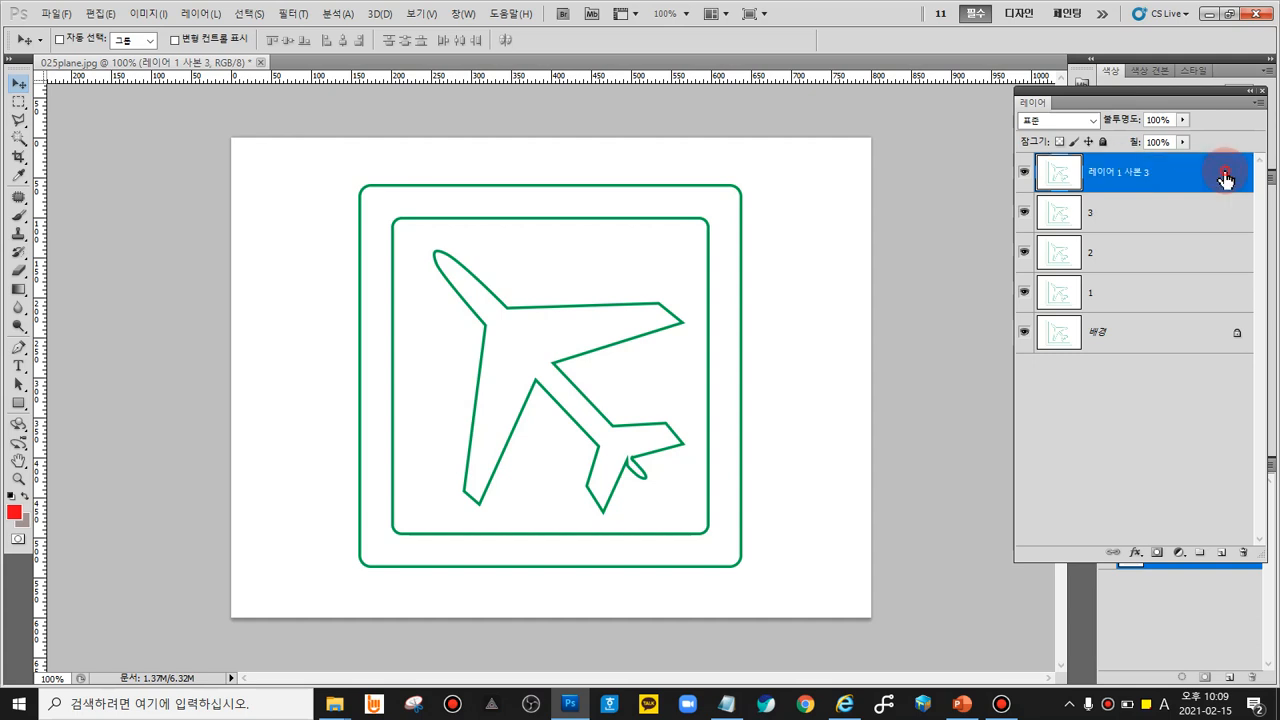
double_click(1226, 179)
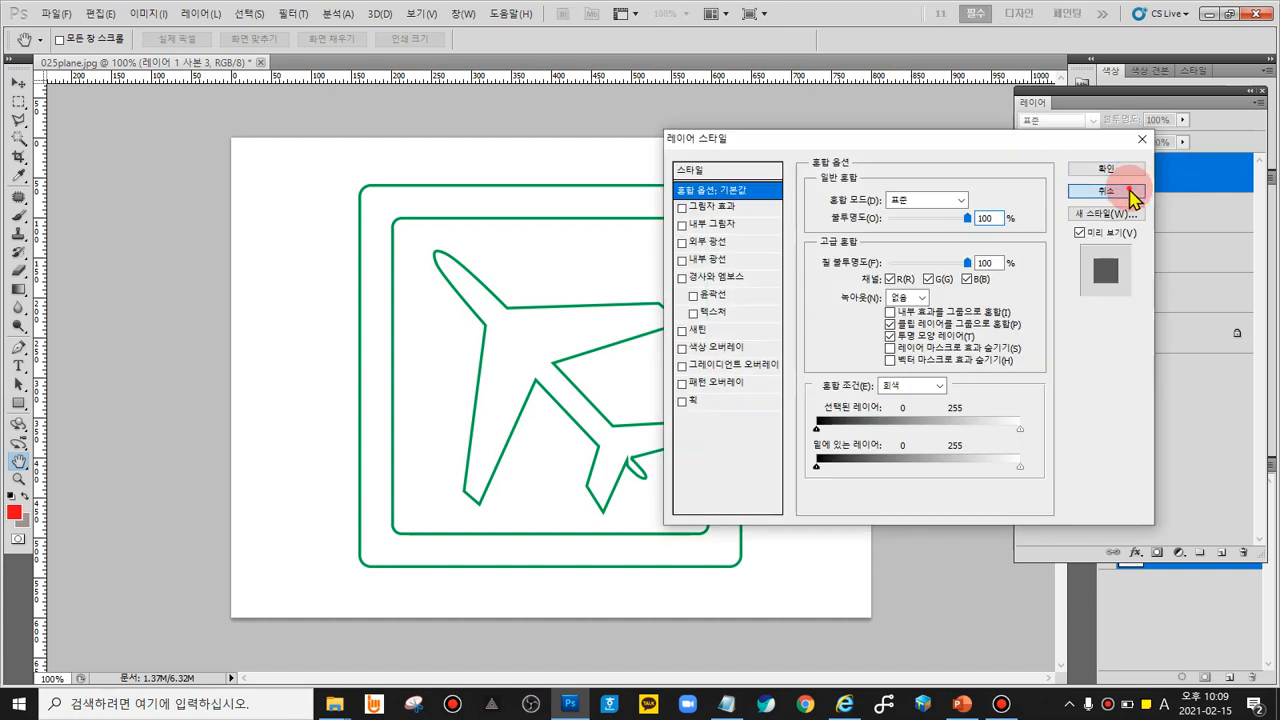
click(1120, 192)
Step: Rename the topmost layer copy as 4, and select layer 1
click(1103, 180)
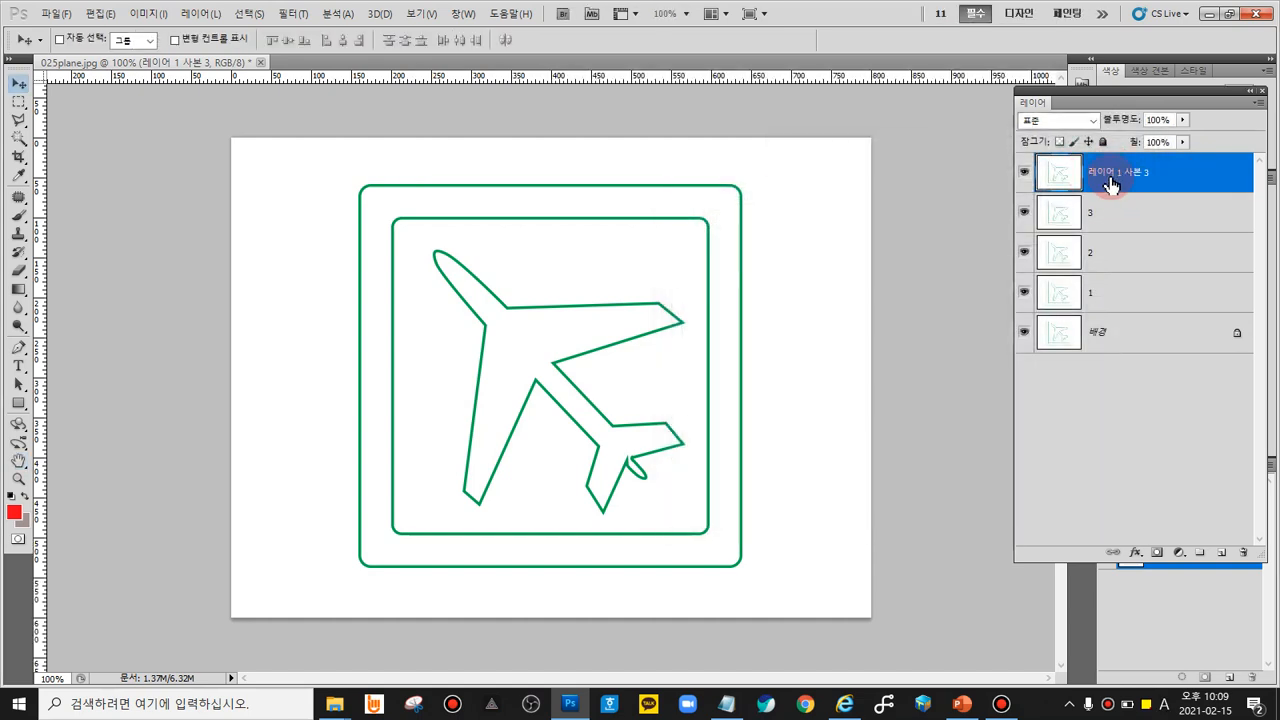
double_click(1114, 178)
text(4)
key(Return)
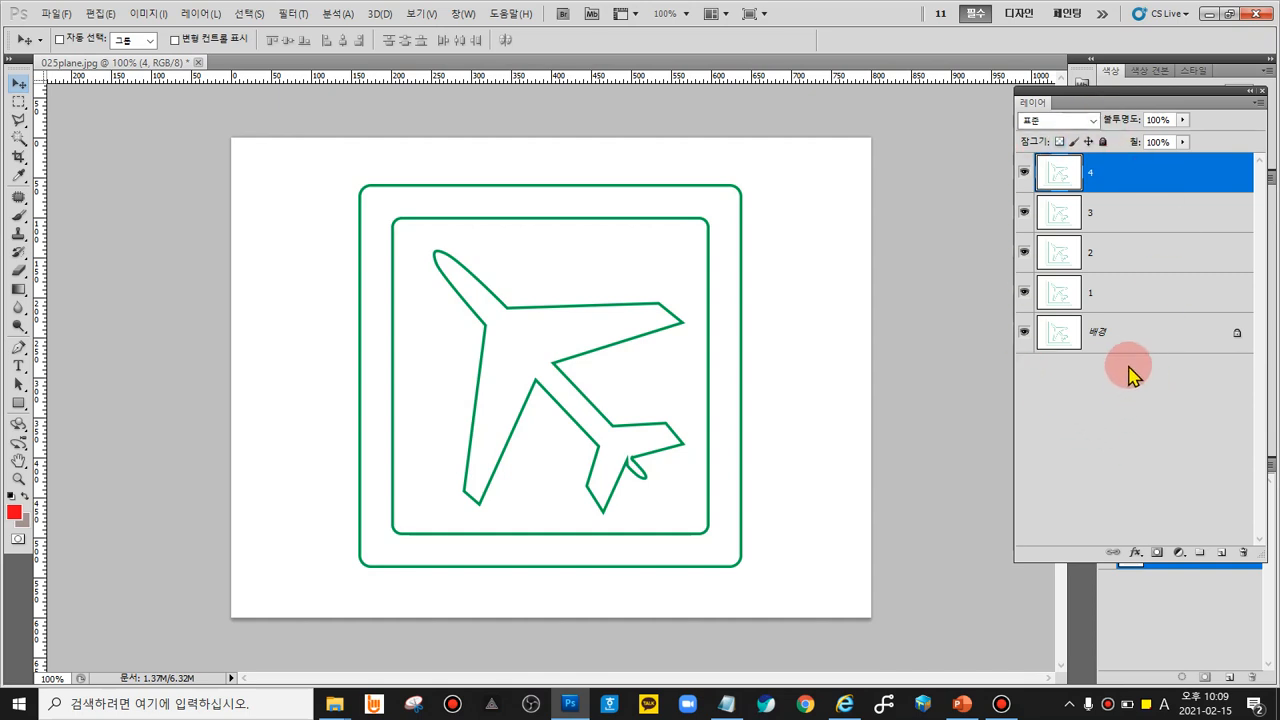
click(1129, 295)
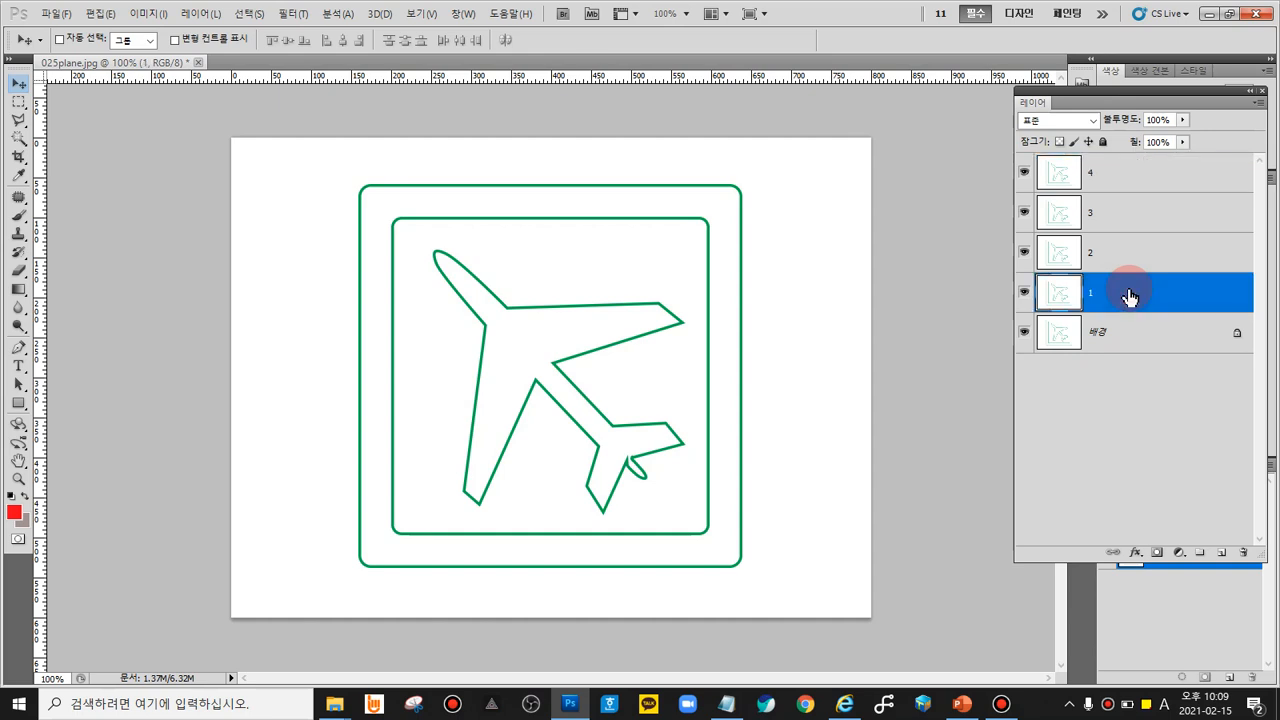
Step: Hide layers 4, 3 and 2, leaving layer 1 and the background visible
click(1024, 173)
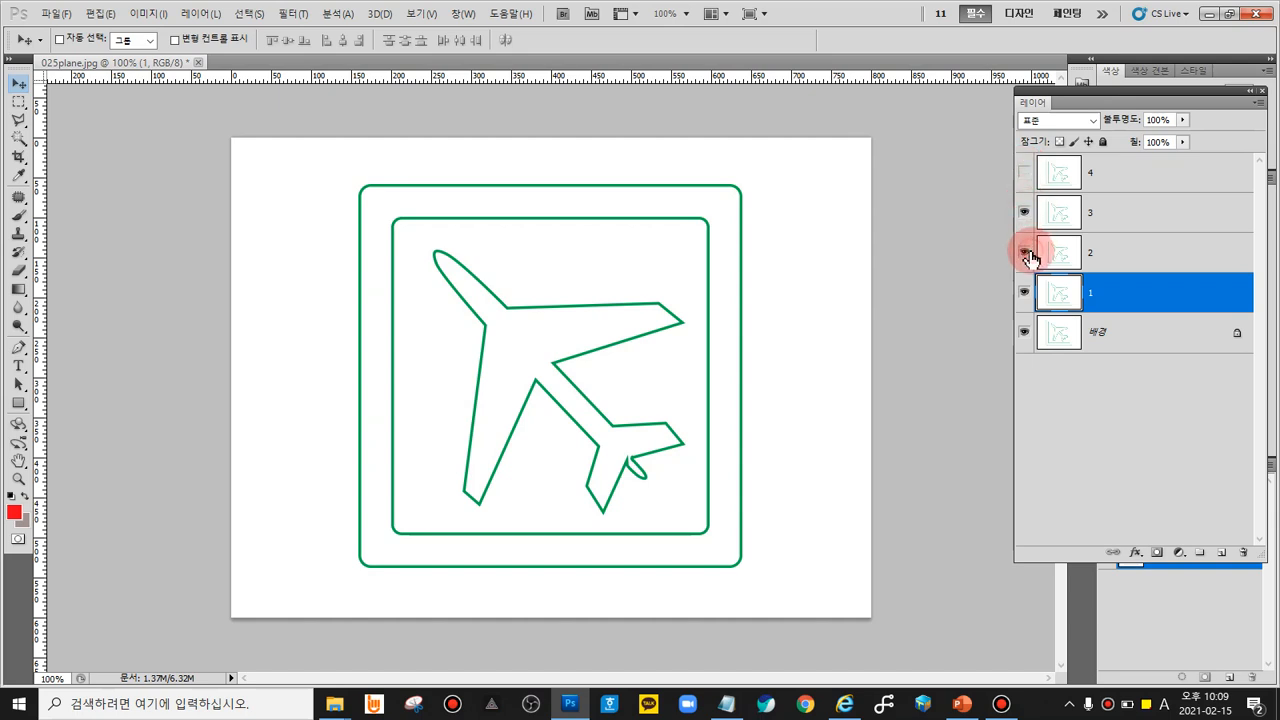
mouse_move(1030, 257)
mouse_down()
mouse_move(1025, 177)
mouse_move(1024, 257)
mouse_up()
click(1025, 256)
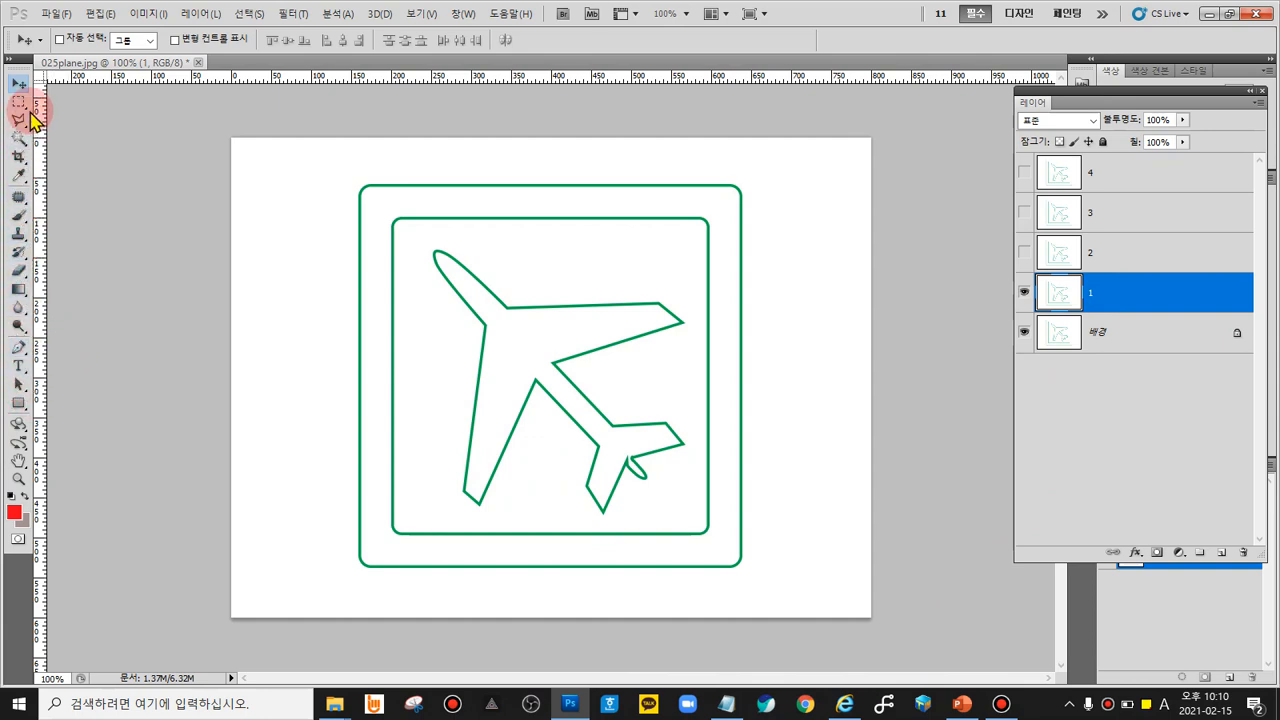
Step: Activate the Gradient tool and reset its tool settings to the defaults
click(18, 291)
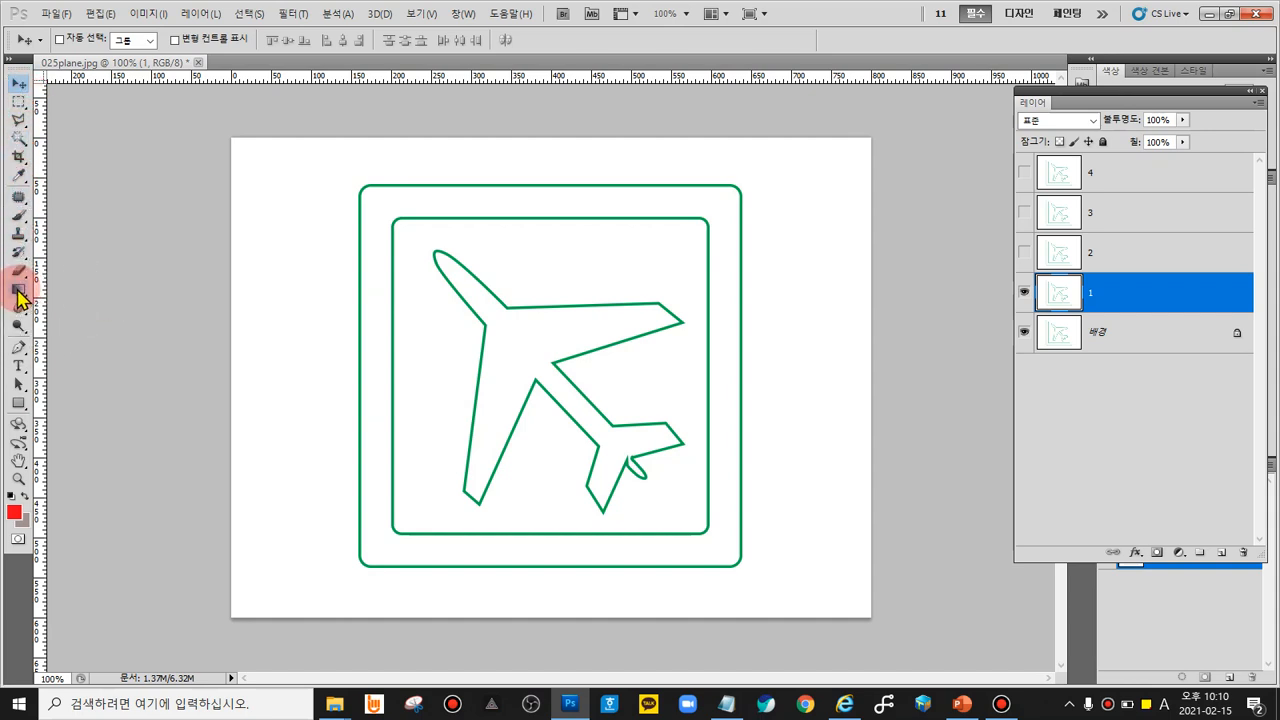
click(18, 291)
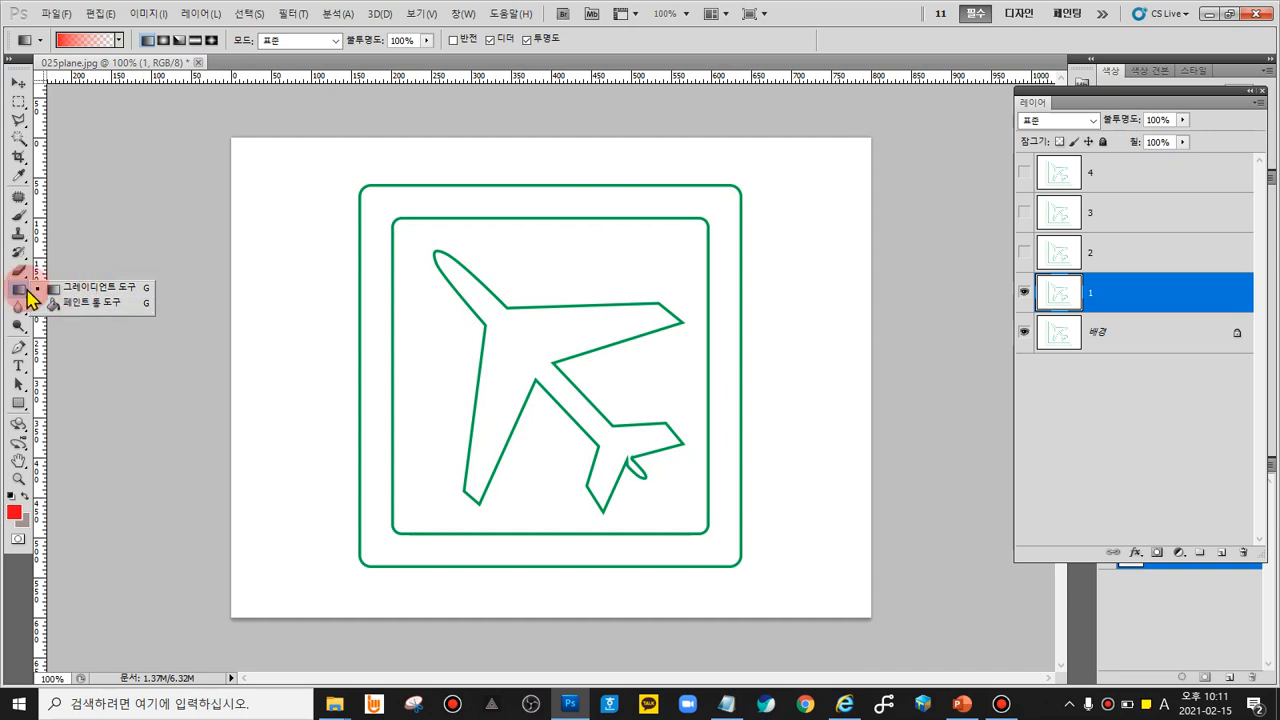
click(91, 288)
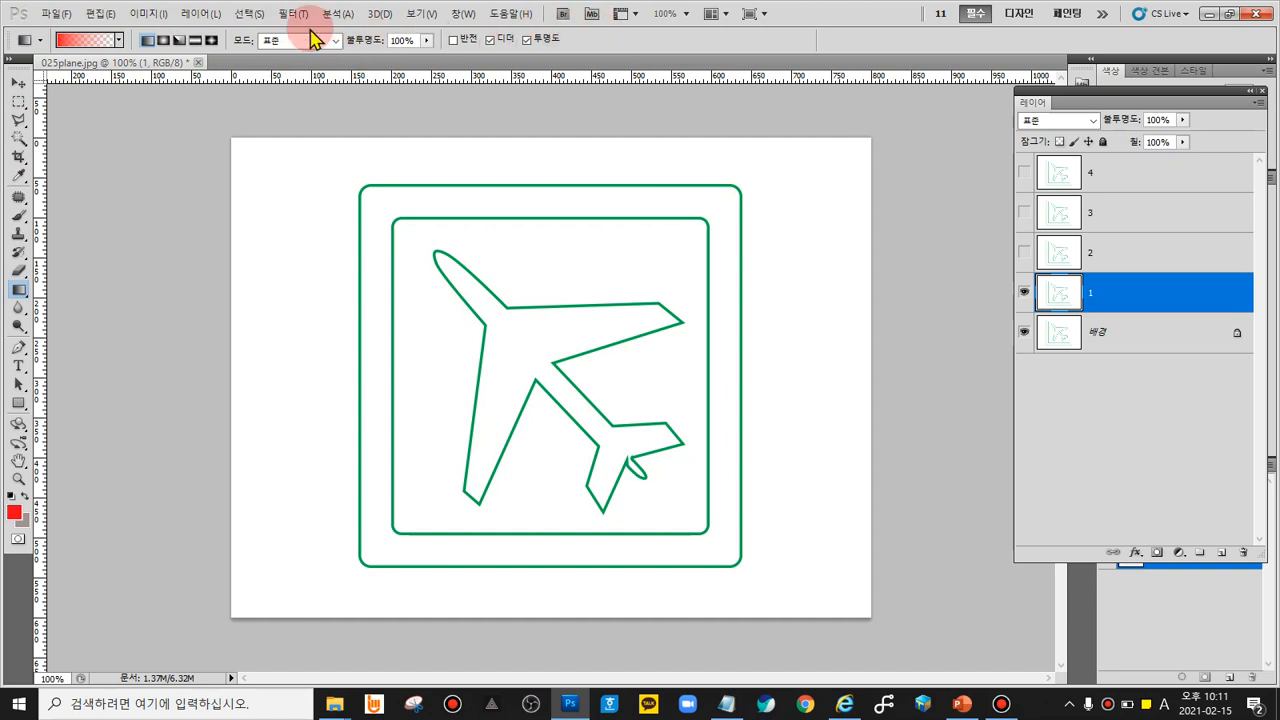
click(42, 45)
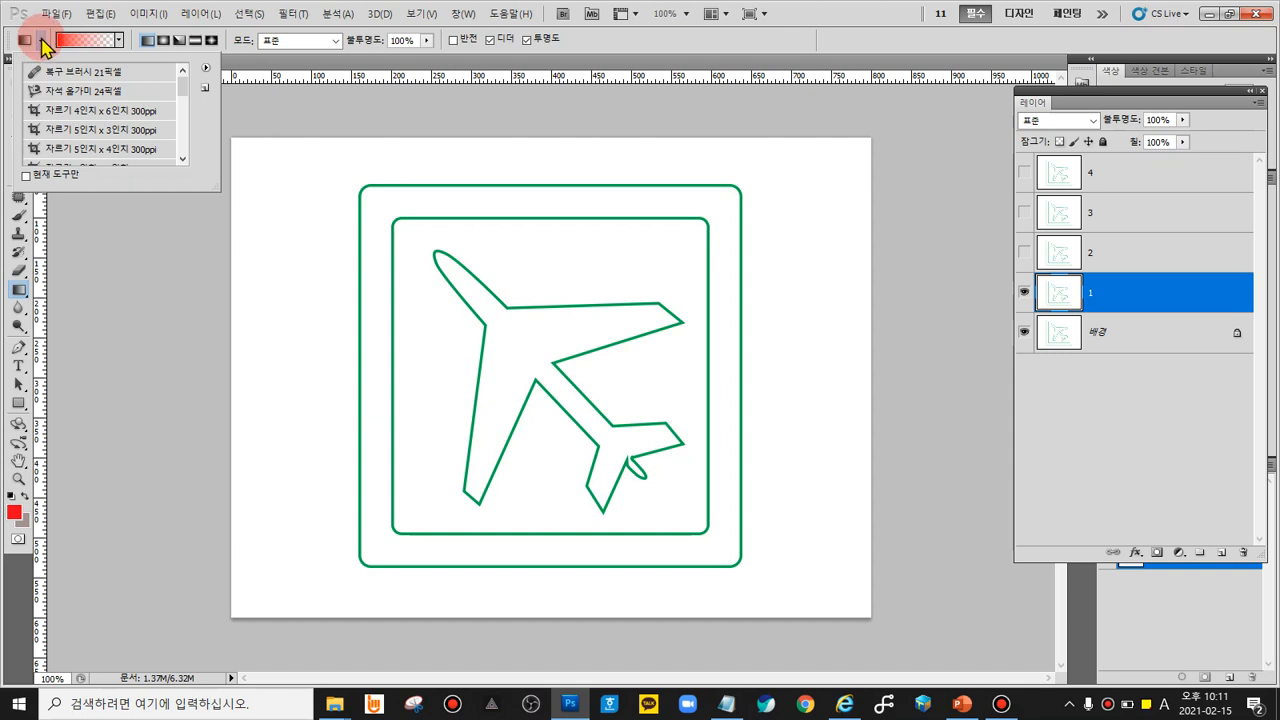
right_click(44, 47)
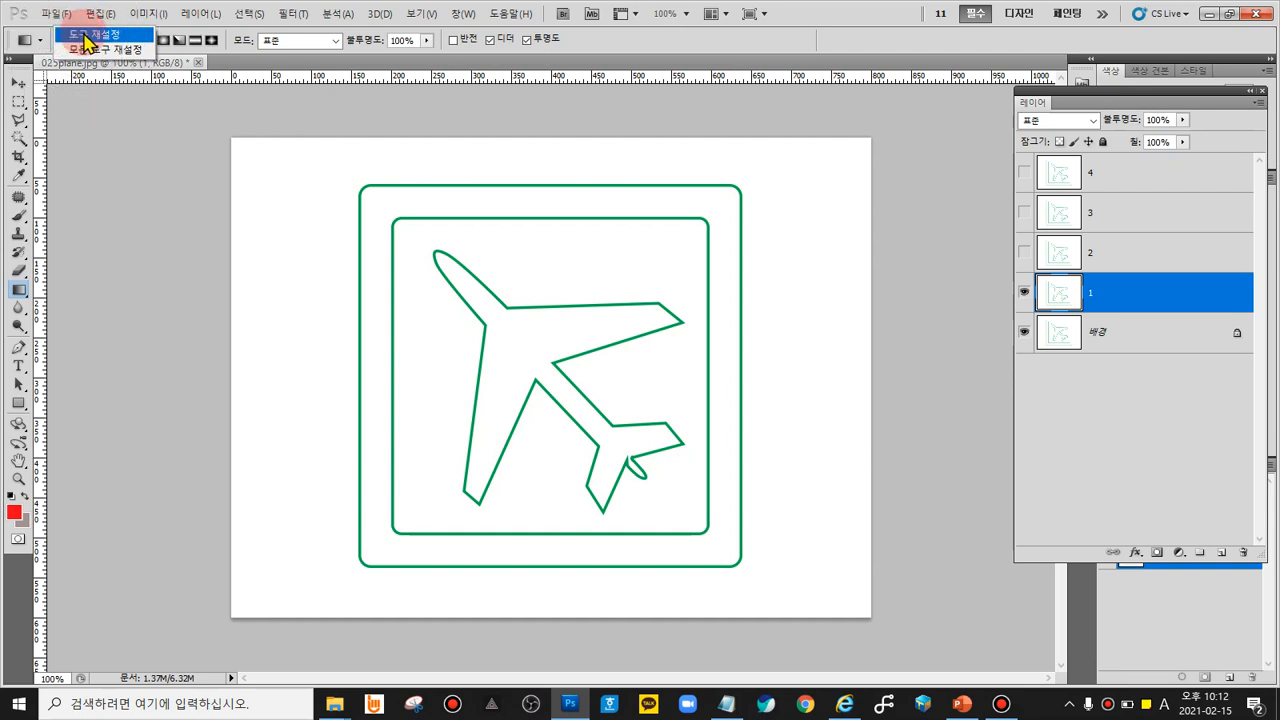
click(88, 36)
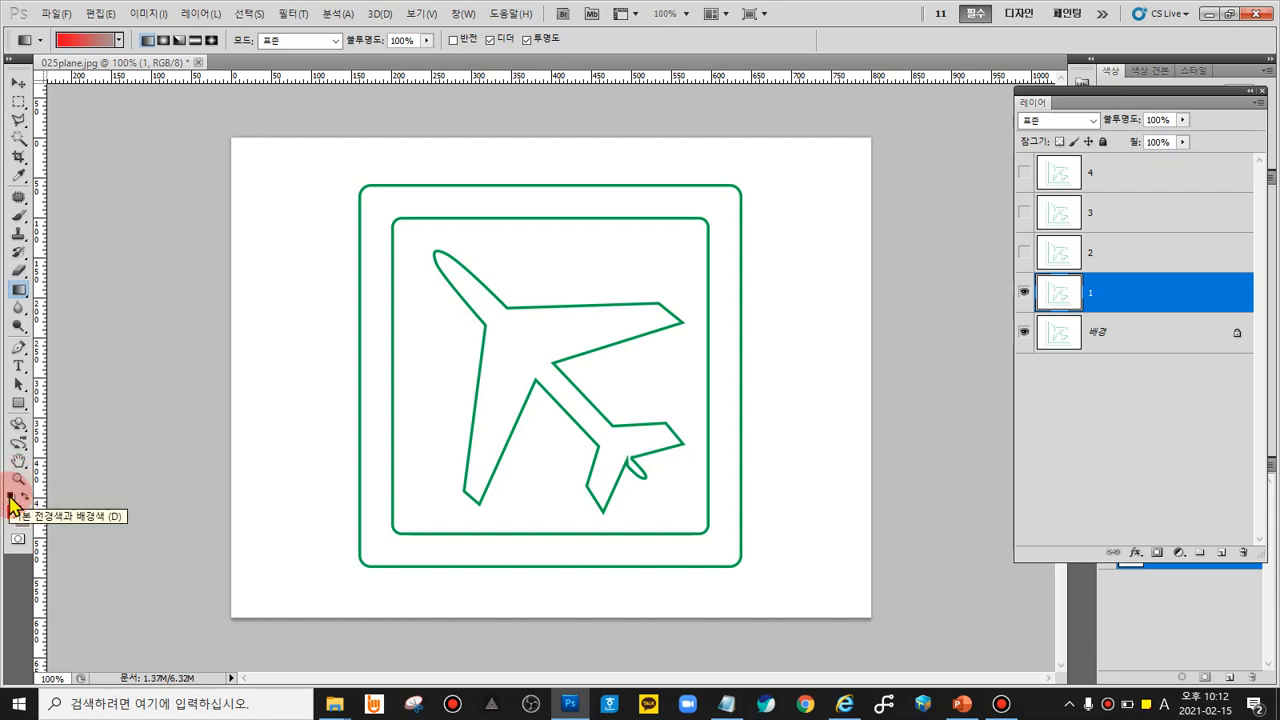
Step: Restore the default black foreground and white background colours, trying out the swap between them
click(10, 497)
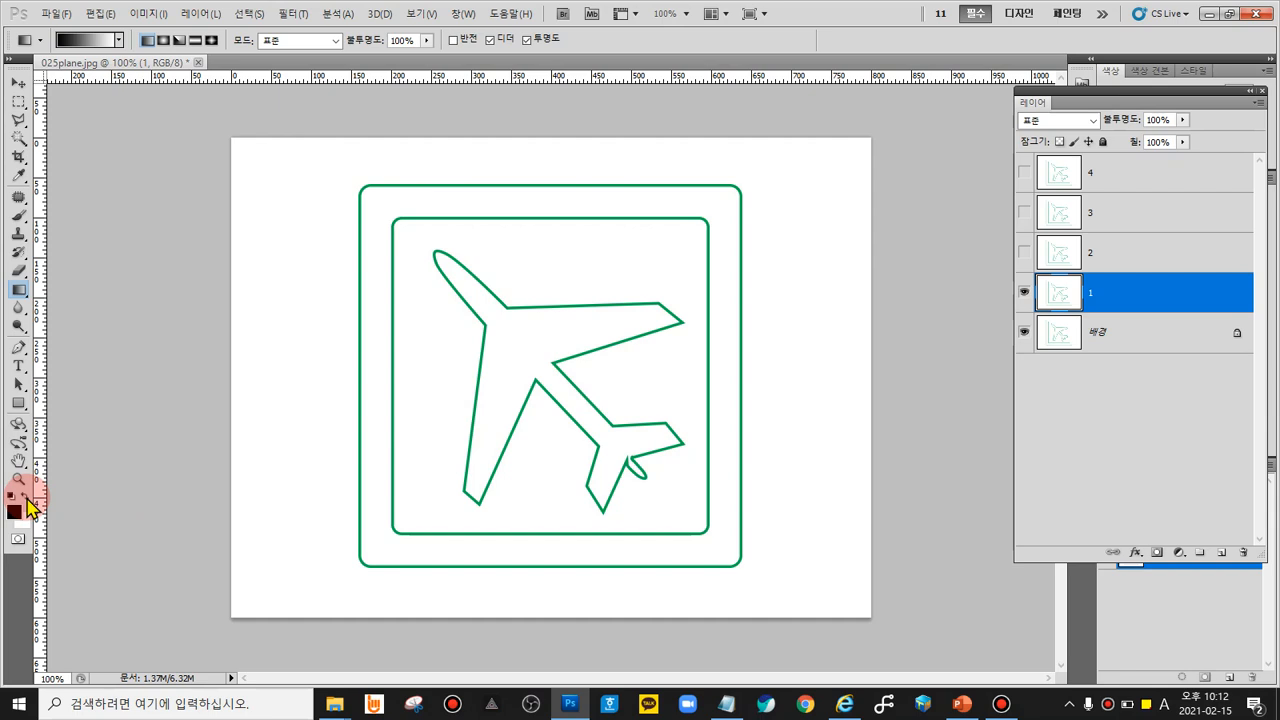
click(27, 497)
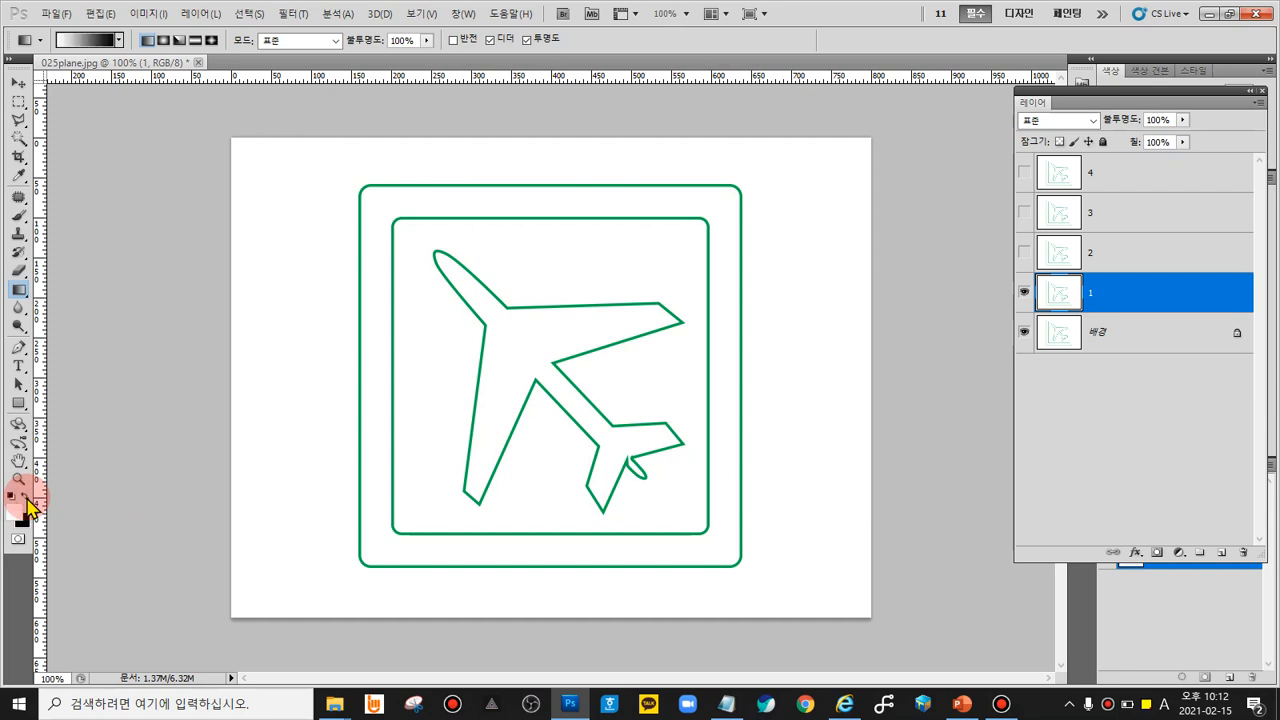
click(28, 500)
click(28, 501)
click(28, 501)
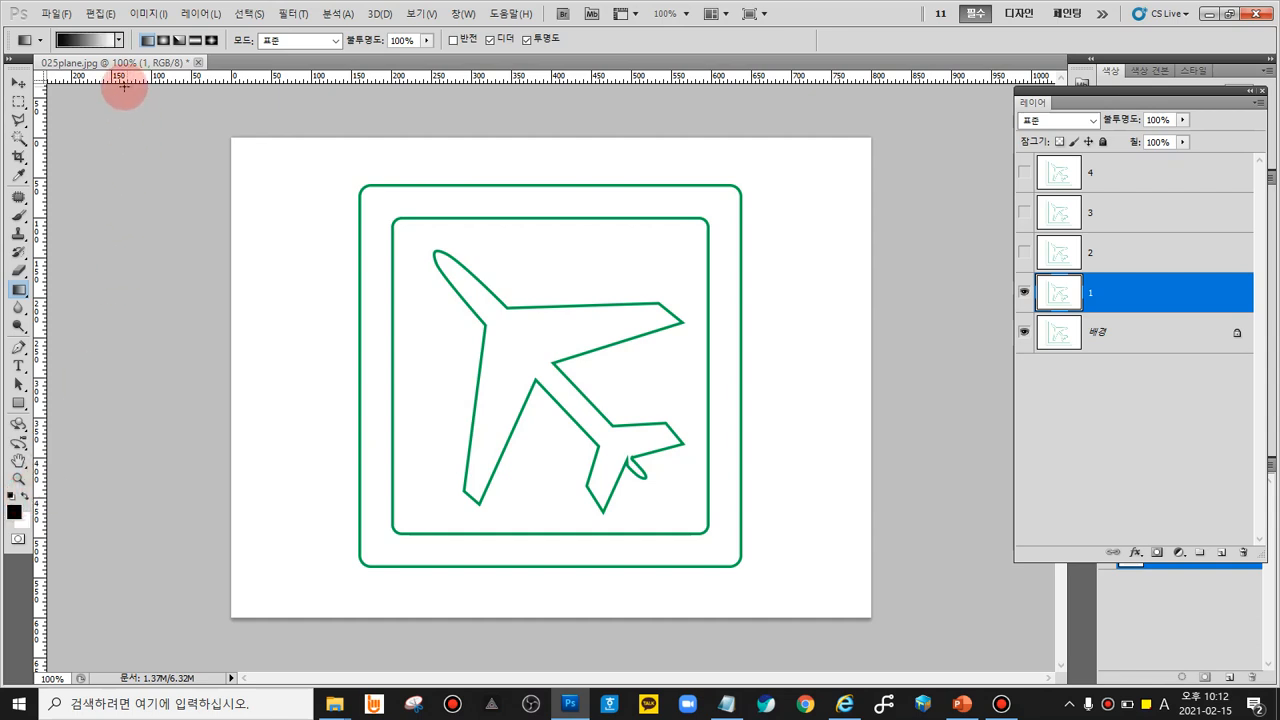
click(10, 495)
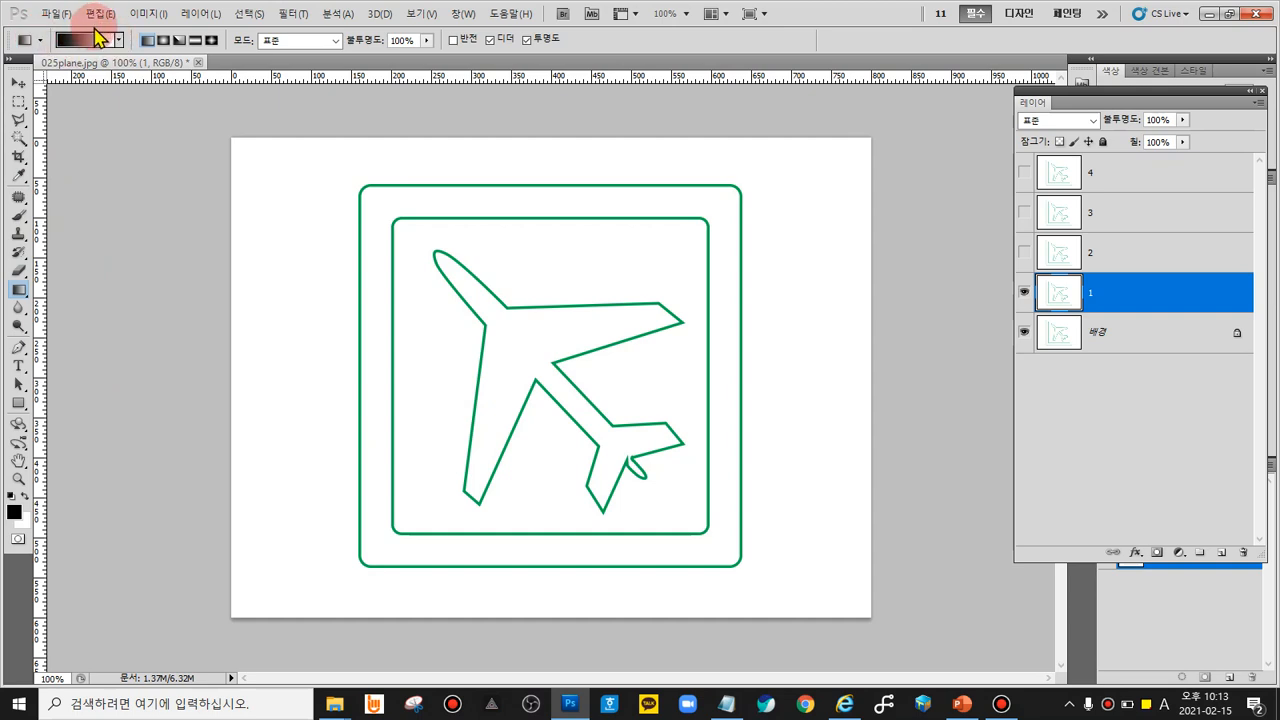
Step: Apply a linear black-to-white gradient to layer 1, running diagonally from the outer frame's upper-left corner to its lower-right corner
click(147, 41)
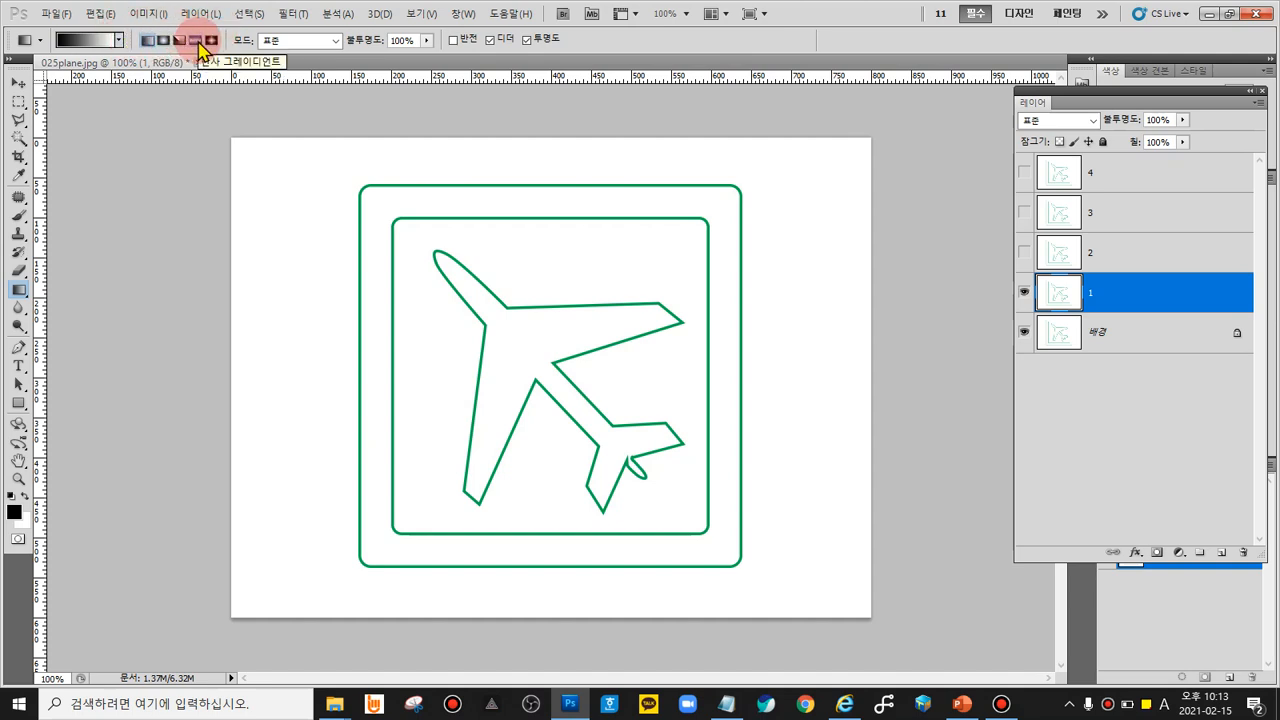
click(150, 45)
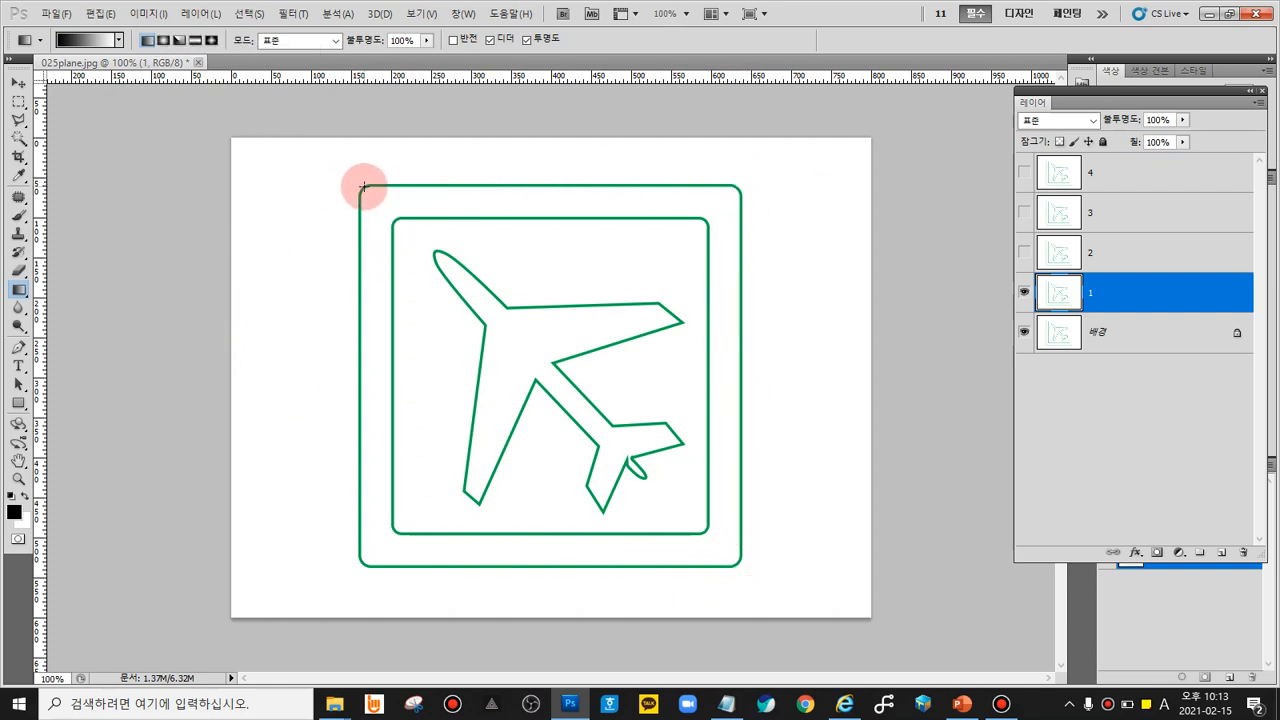
drag(363, 187, 737, 574)
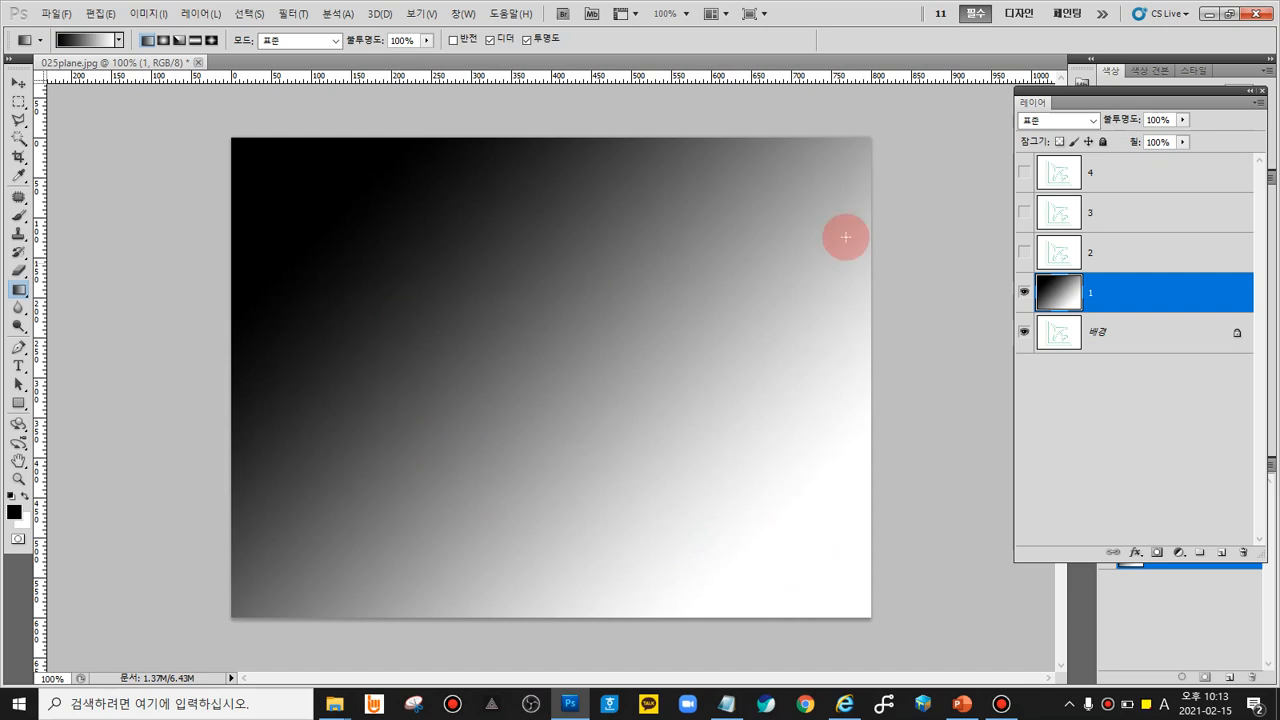
Step: Move the floating Layers panel lower and open the History panel above it
drag(1088, 95, 1040, 176)
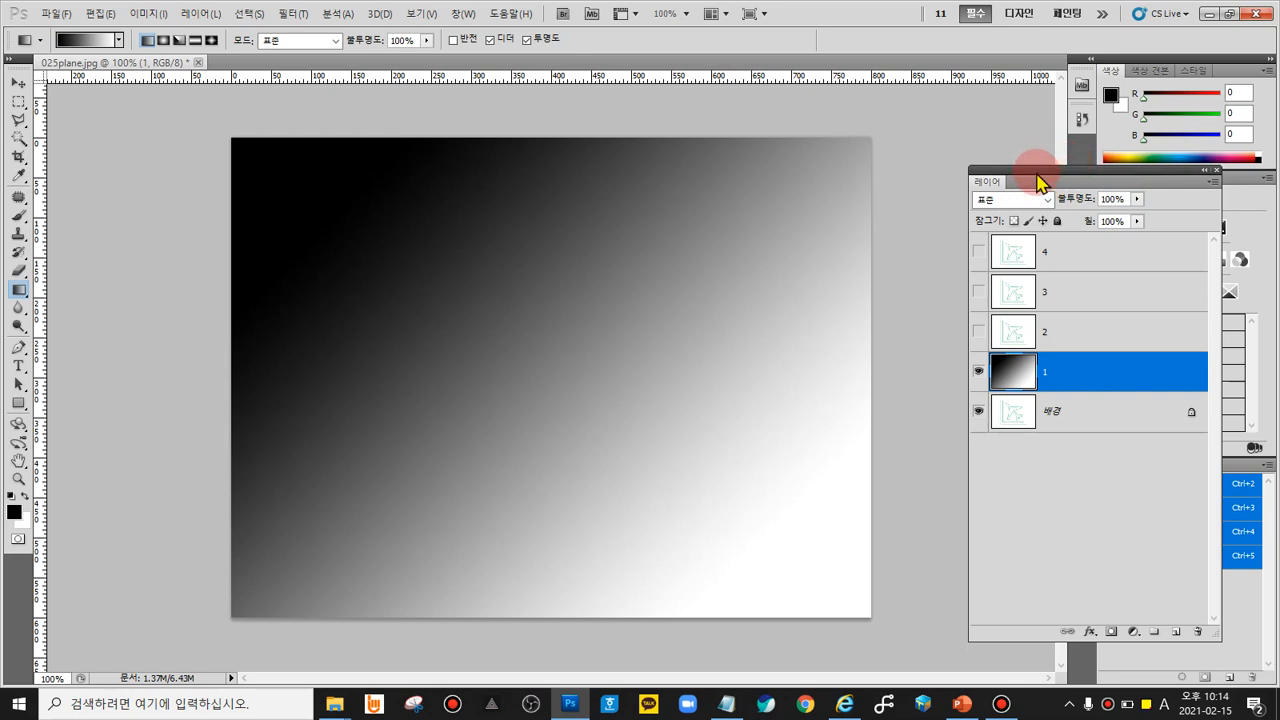
drag(1037, 177, 1045, 273)
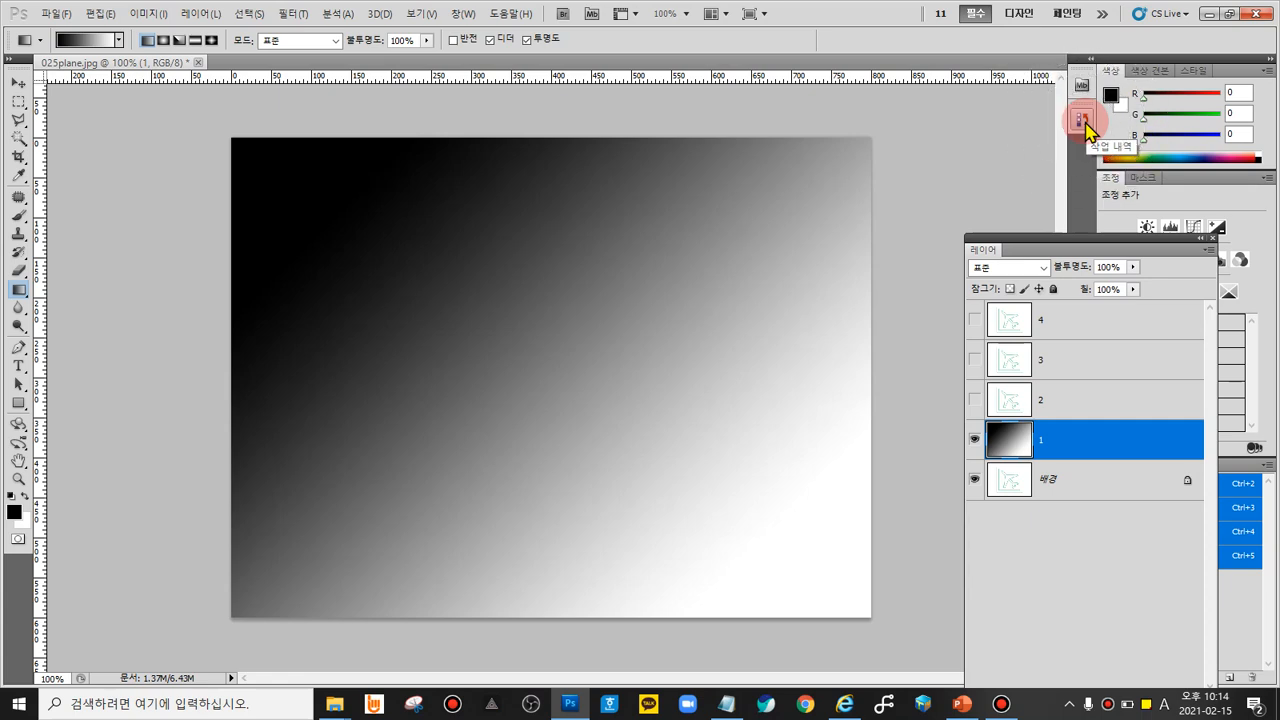
click(1082, 120)
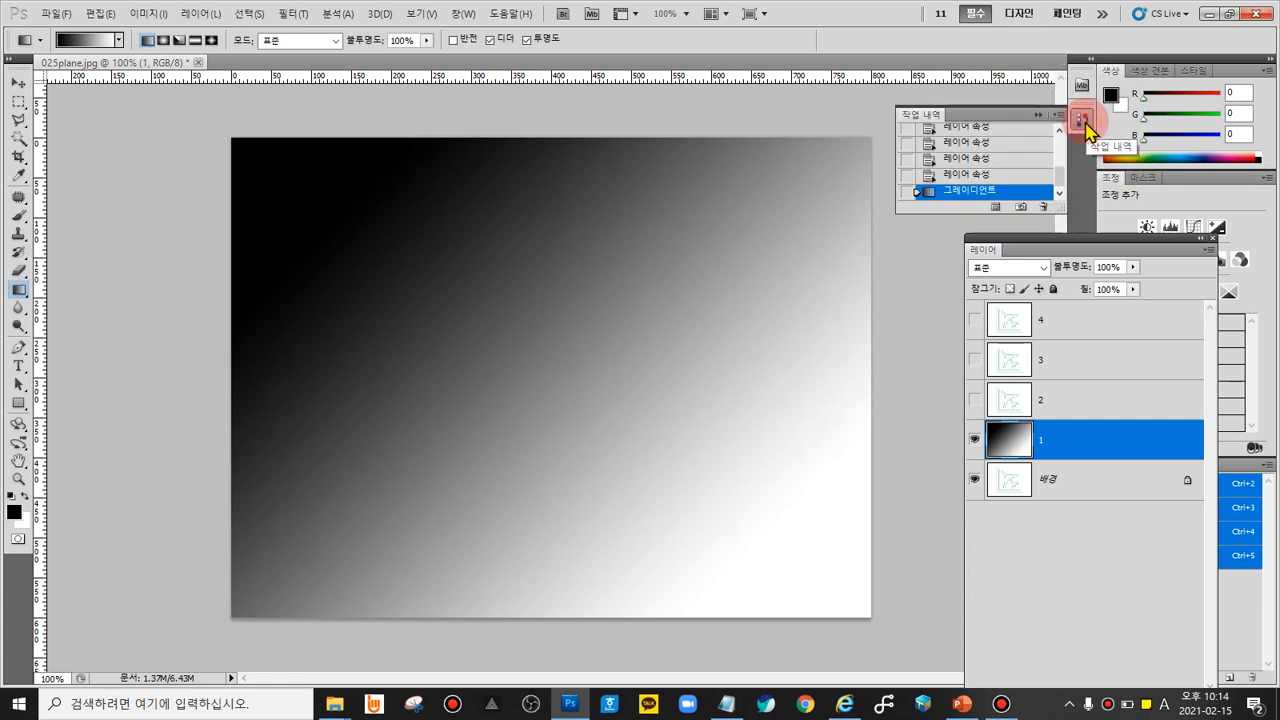
Step: Revert the image to the history state before the gradient, and reselect layer 1
click(966, 177)
click(930, 336)
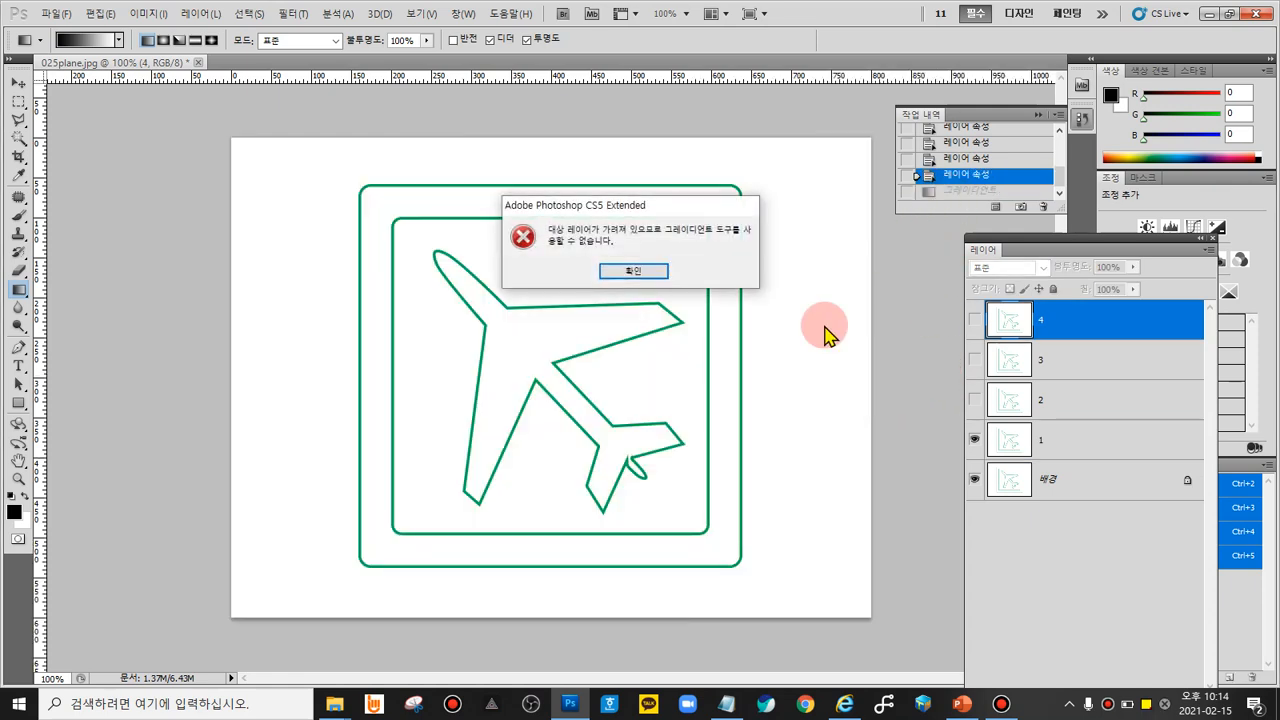
click(651, 278)
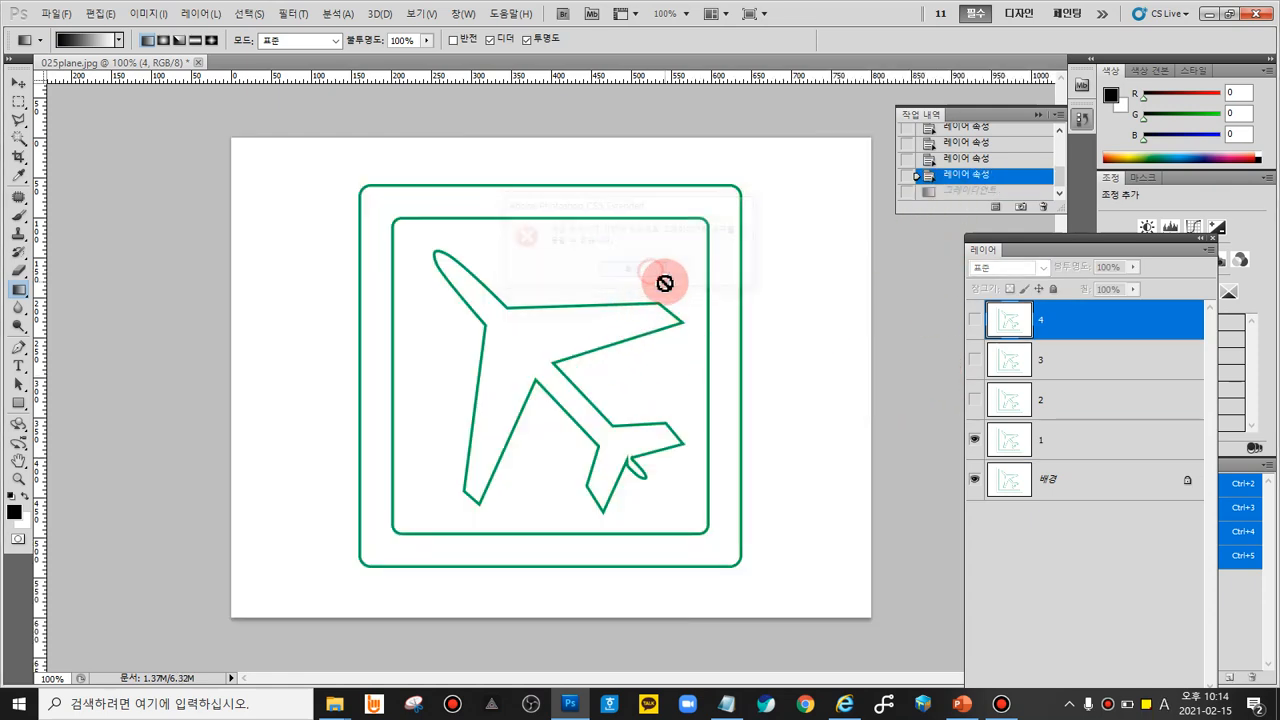
click(1080, 440)
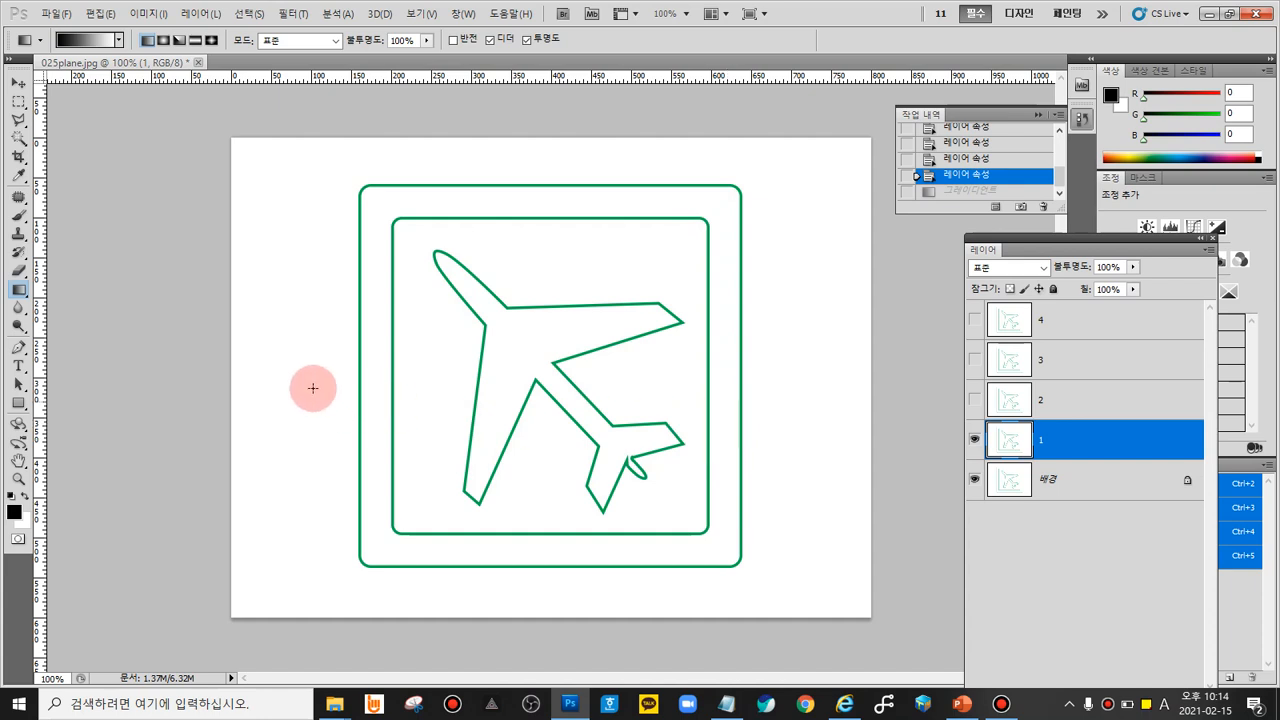
Step: Select the white band between the outer and inner frames on layer 1 with the Magic Wand, tolerance 32
click(24, 133)
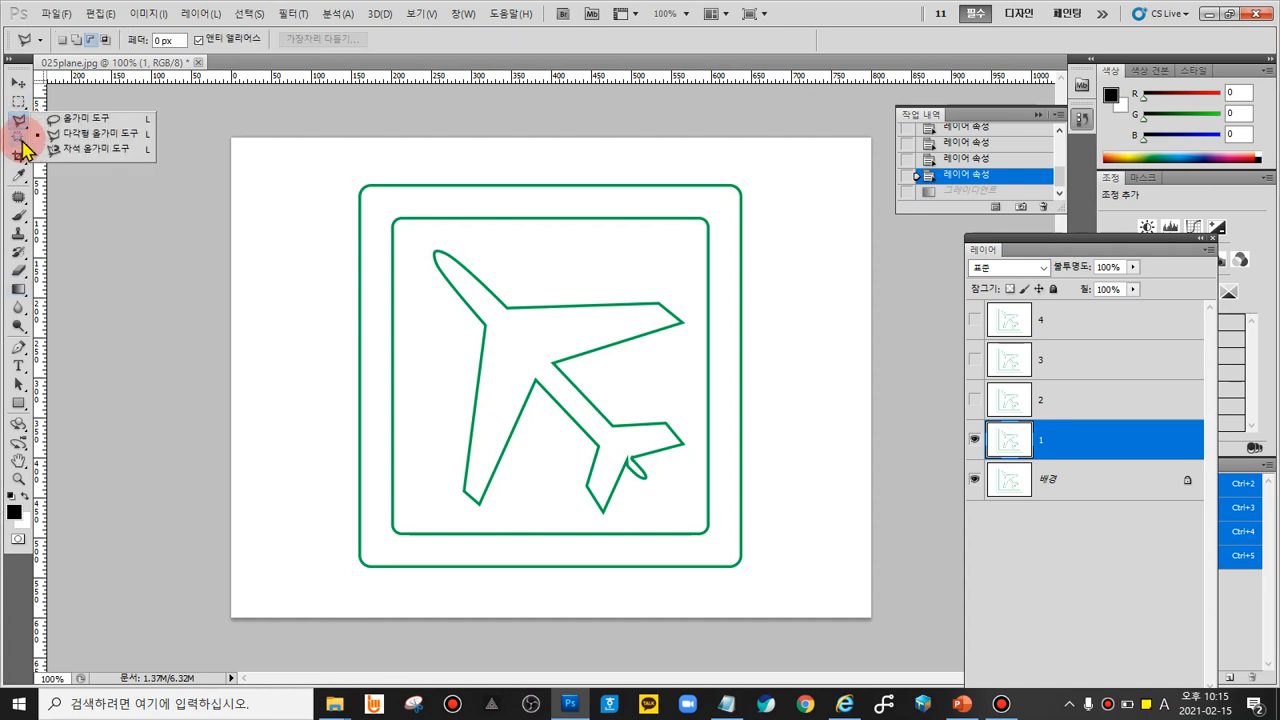
click(22, 143)
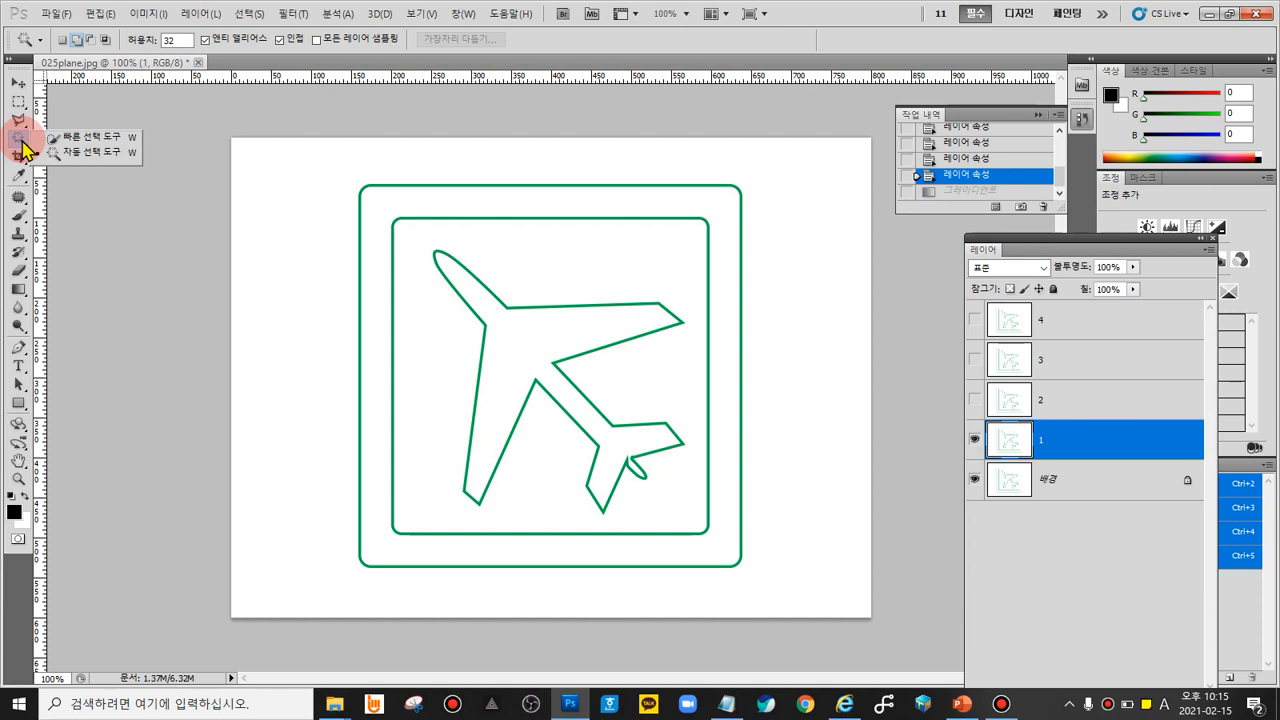
click(90, 154)
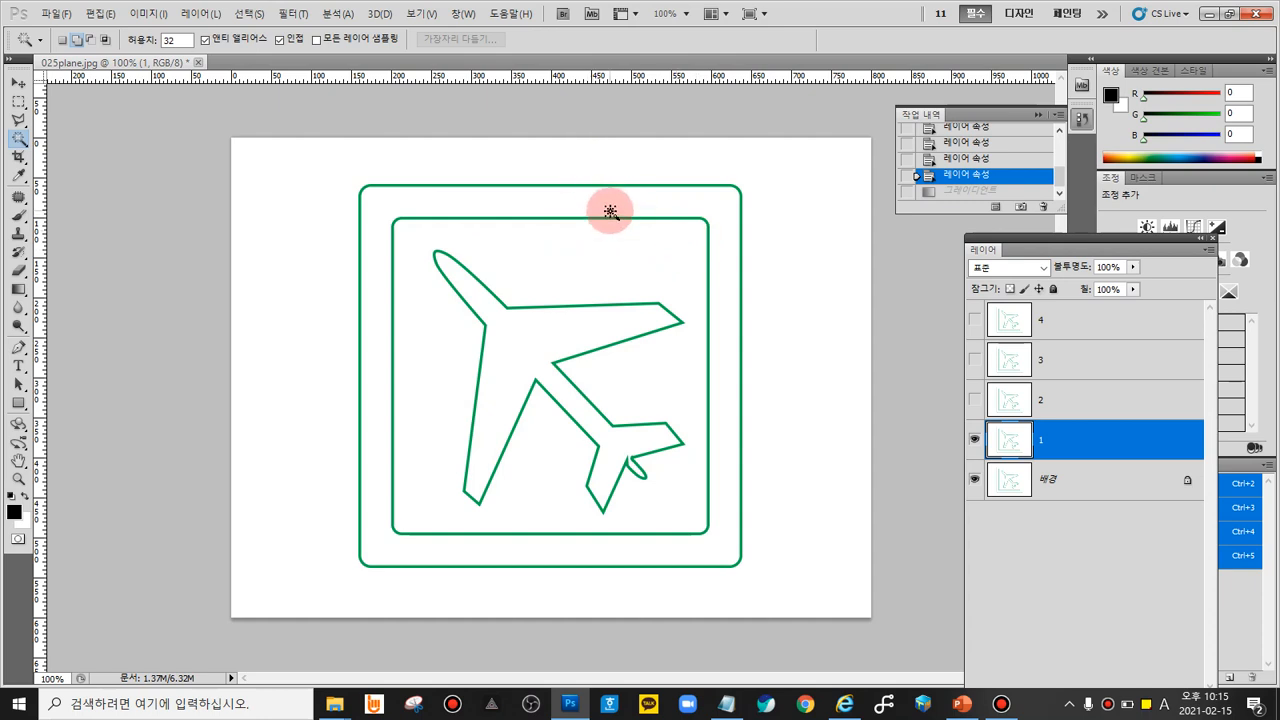
key(ctrl+0)
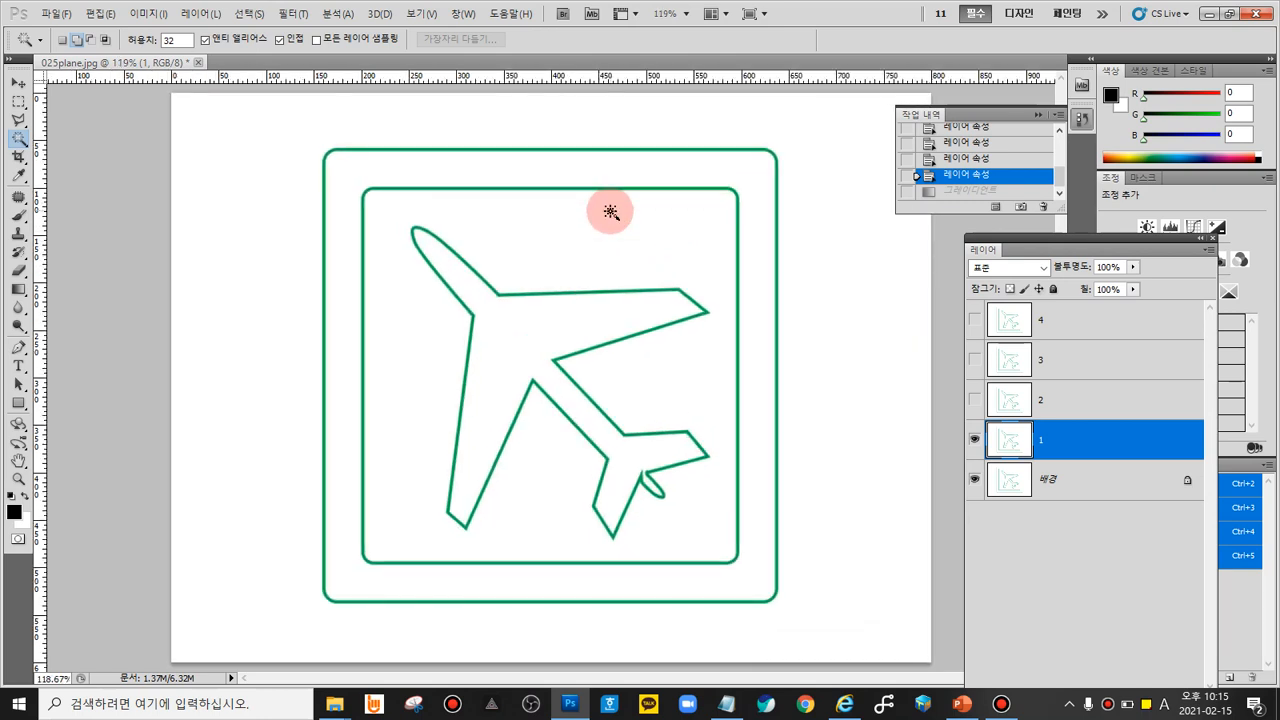
click(536, 168)
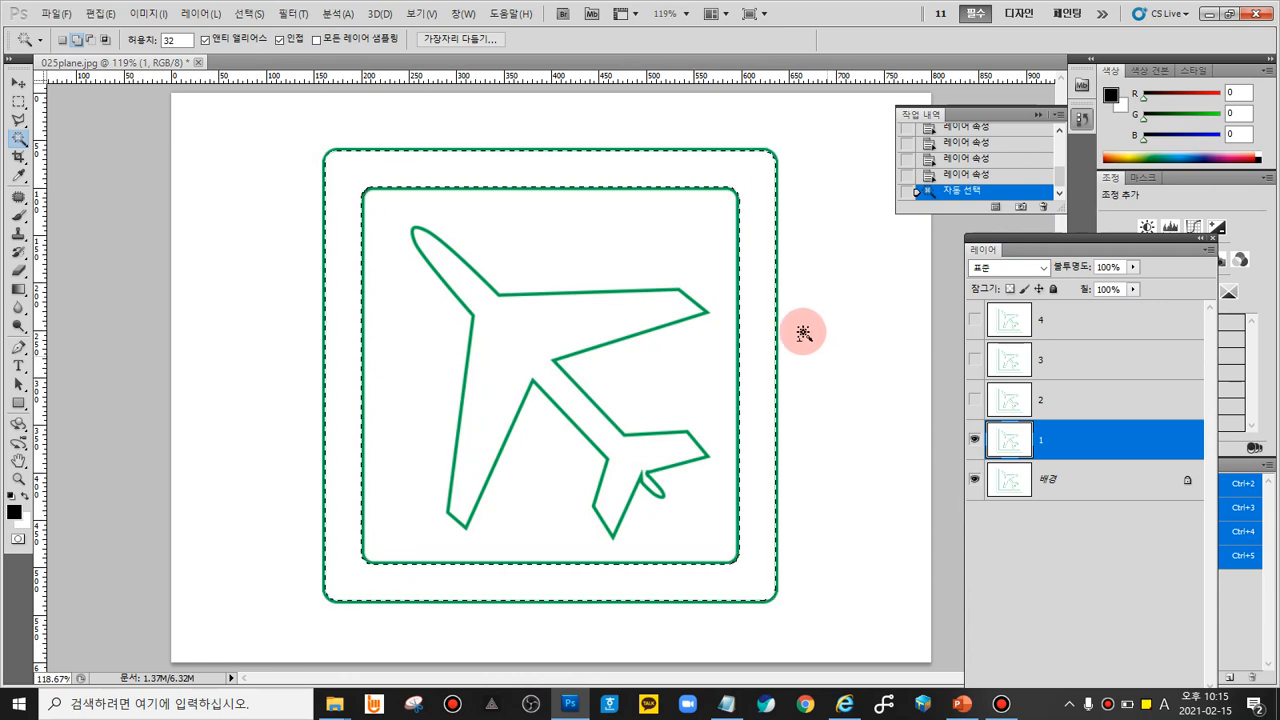
Step: Fill the selected frame band with the Red, Green preset as a linear gradient from its upper-left corner to its lower-right corner
click(19, 291)
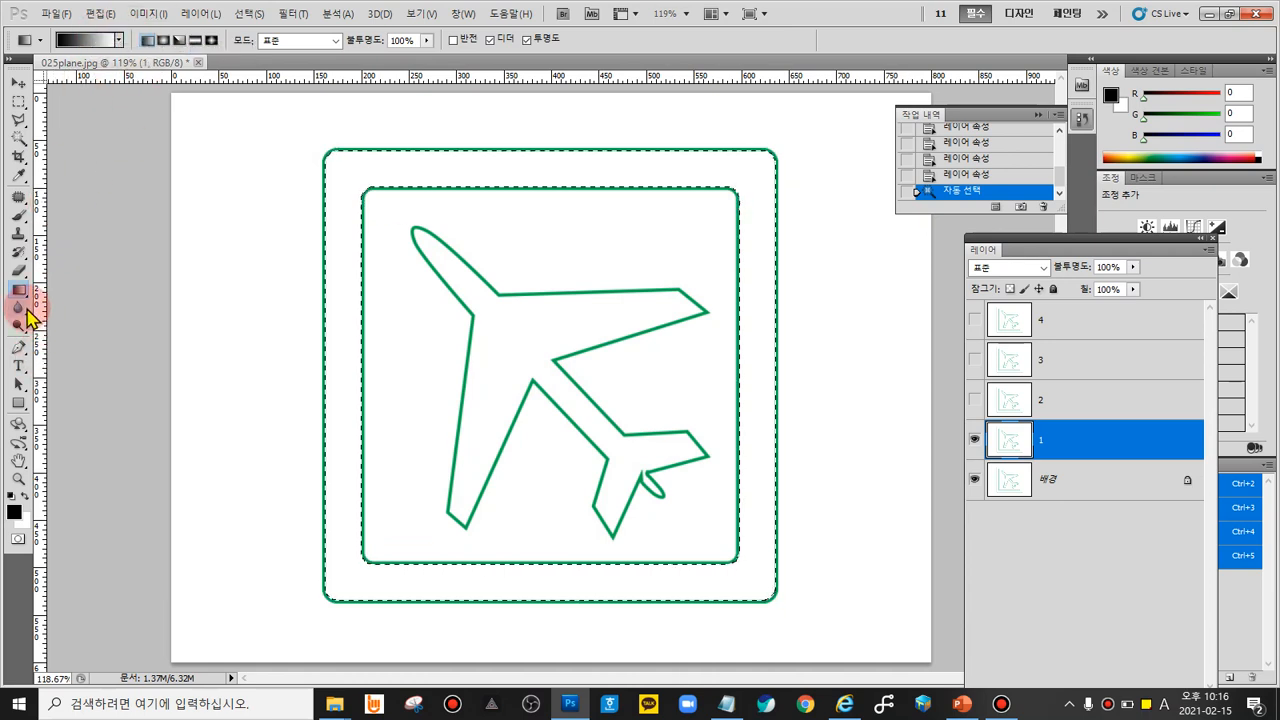
click(119, 40)
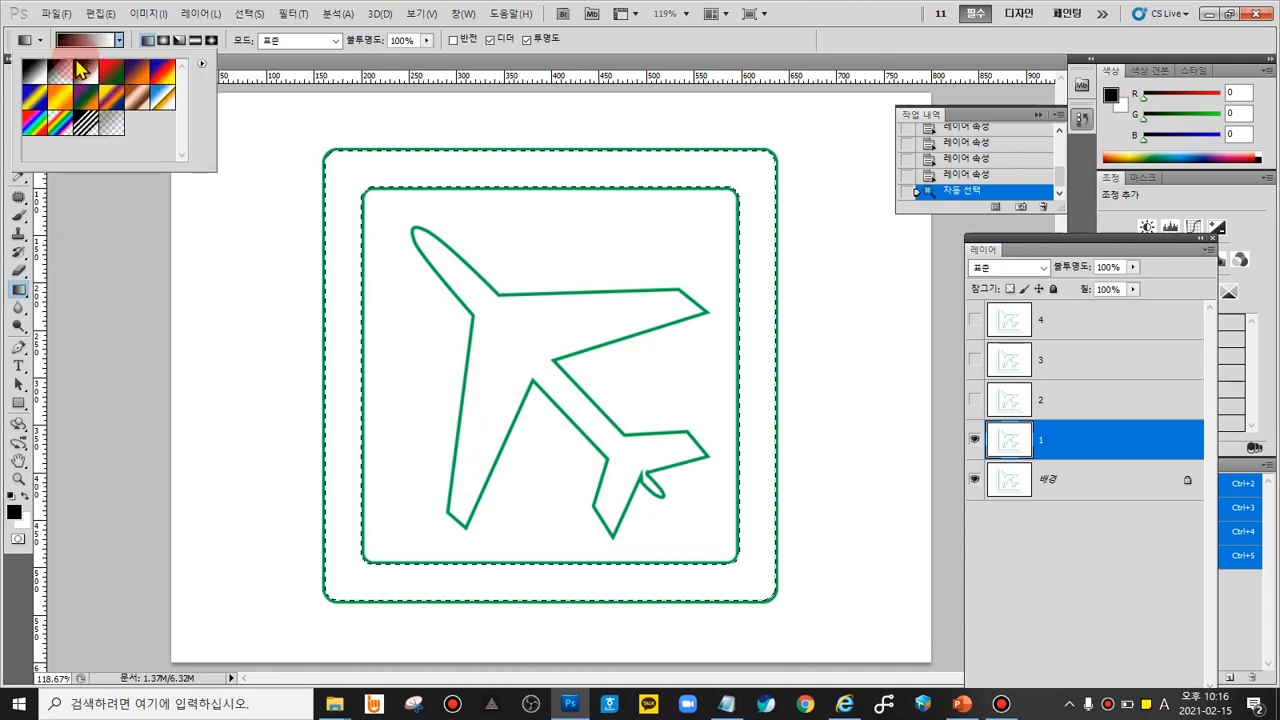
click(80, 70)
click(111, 77)
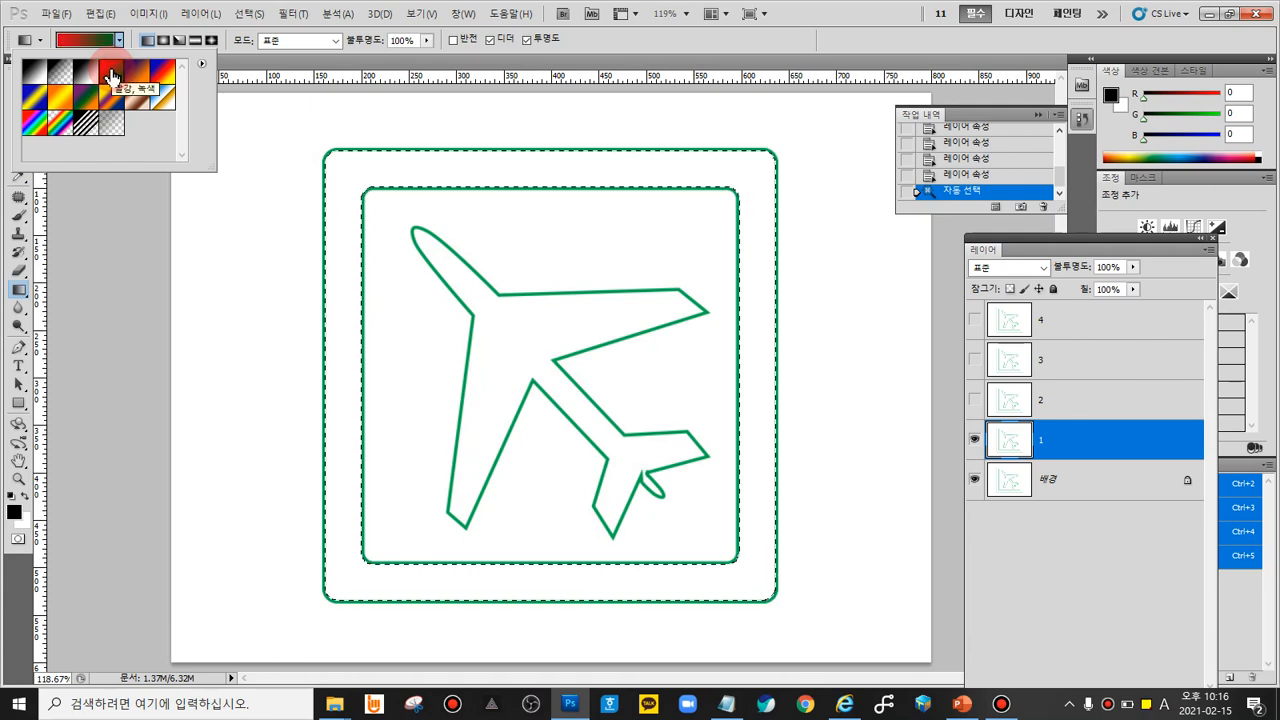
click(111, 77)
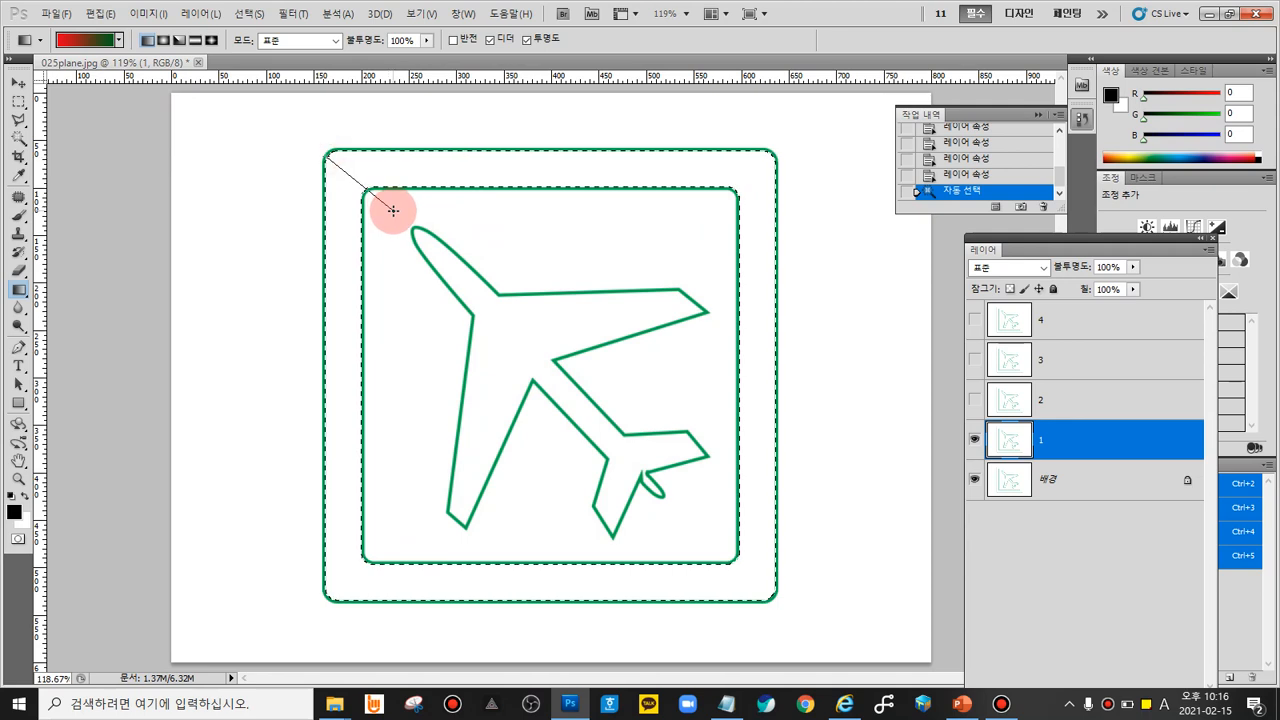
drag(455, 270, 733, 527)
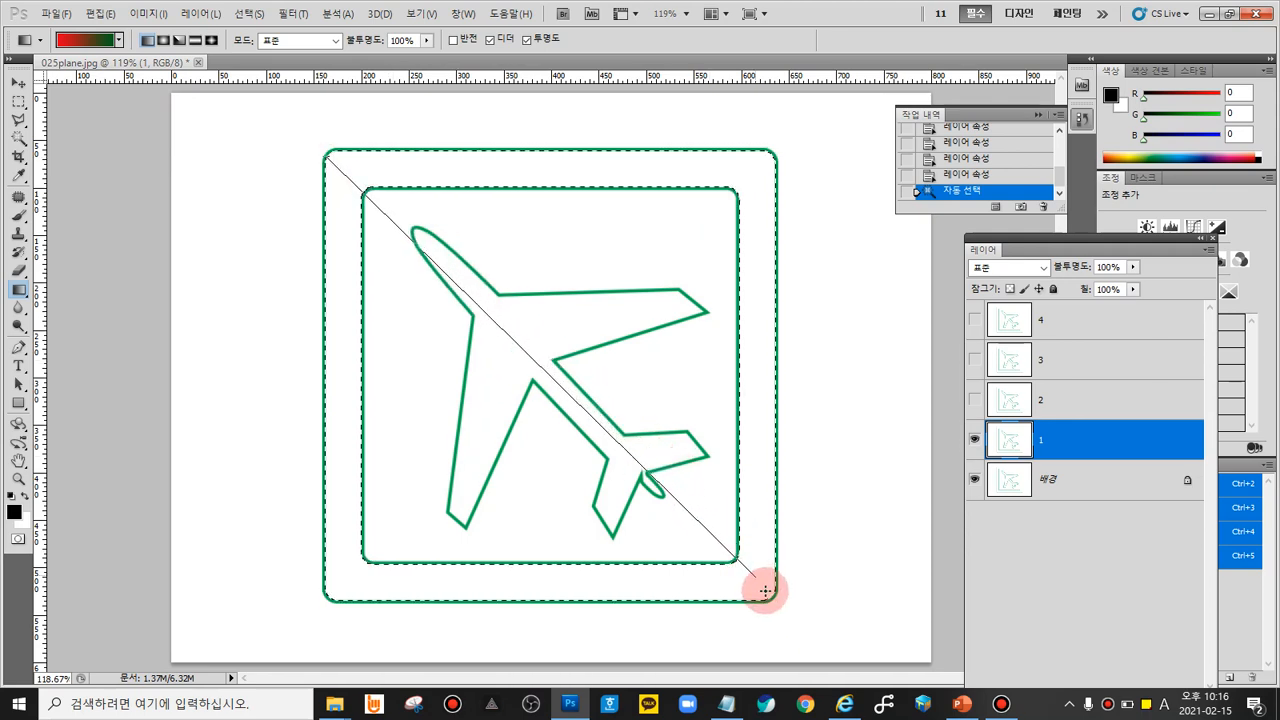
drag(765, 591, 776, 600)
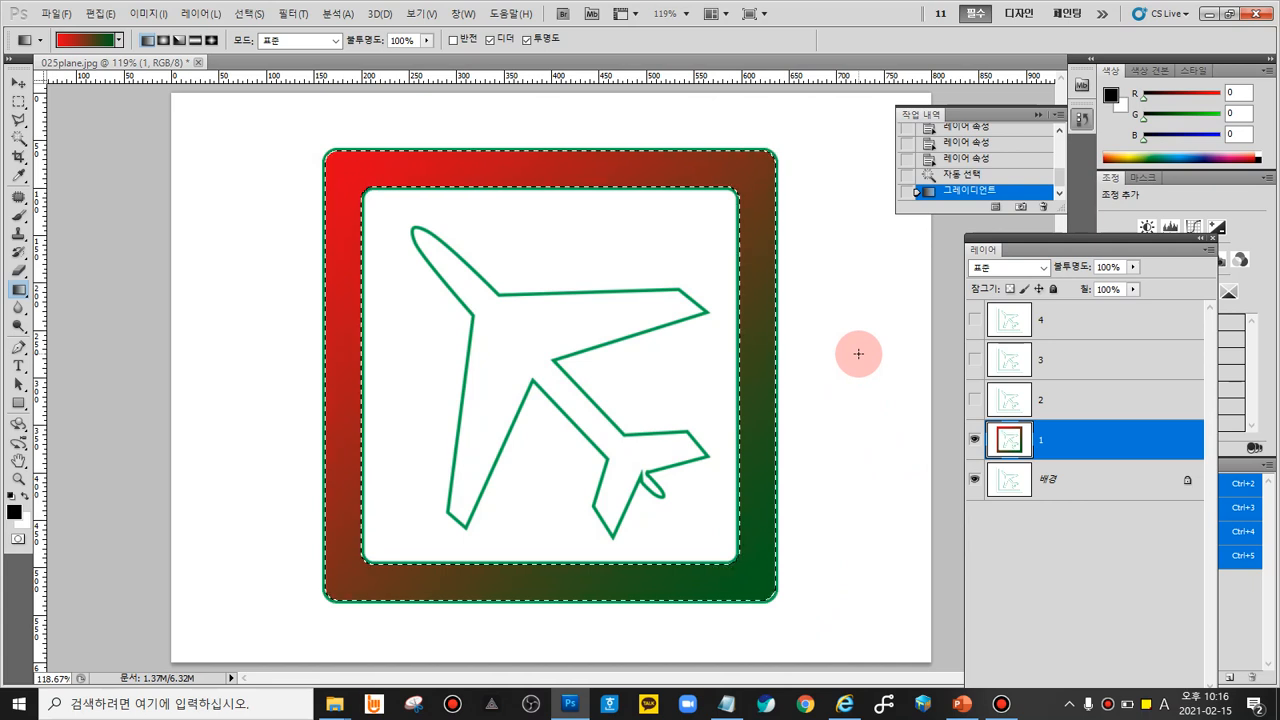
Step: Try a radial gradient on the selected frame band, running from the centre of the frame to its upper-left corner
click(163, 41)
click(164, 41)
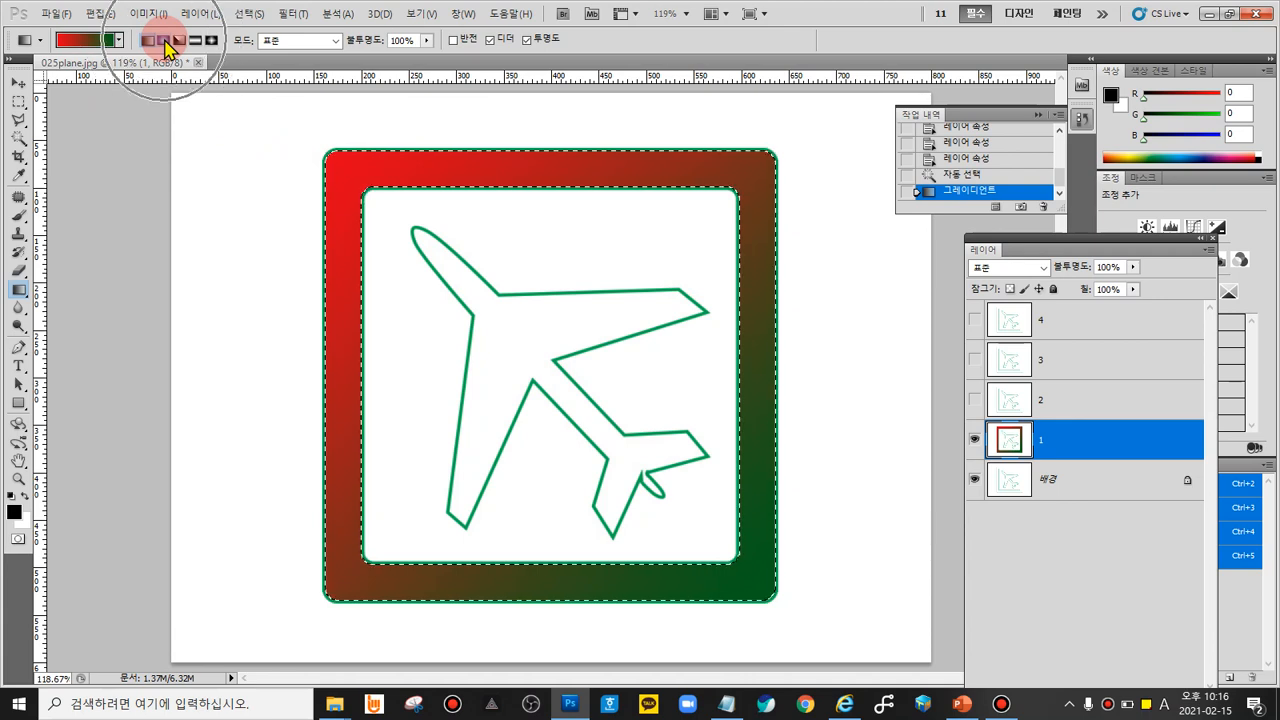
click(164, 40)
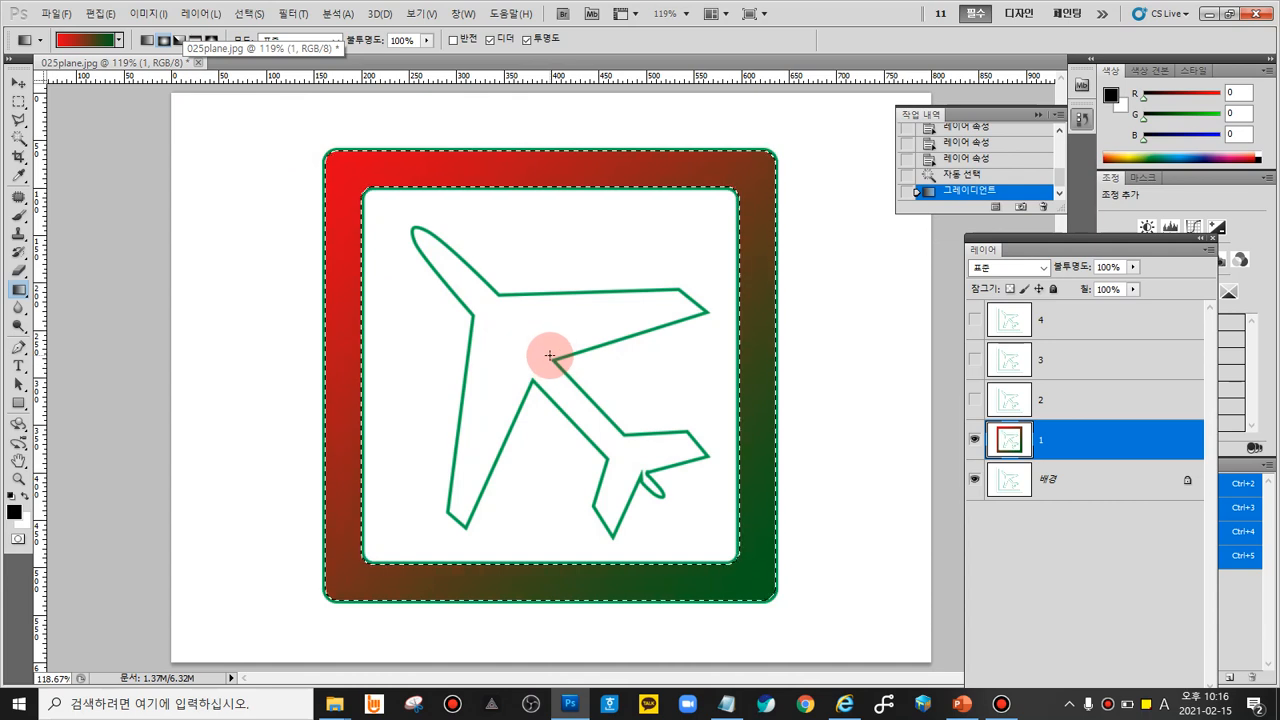
drag(434, 225, 326, 147)
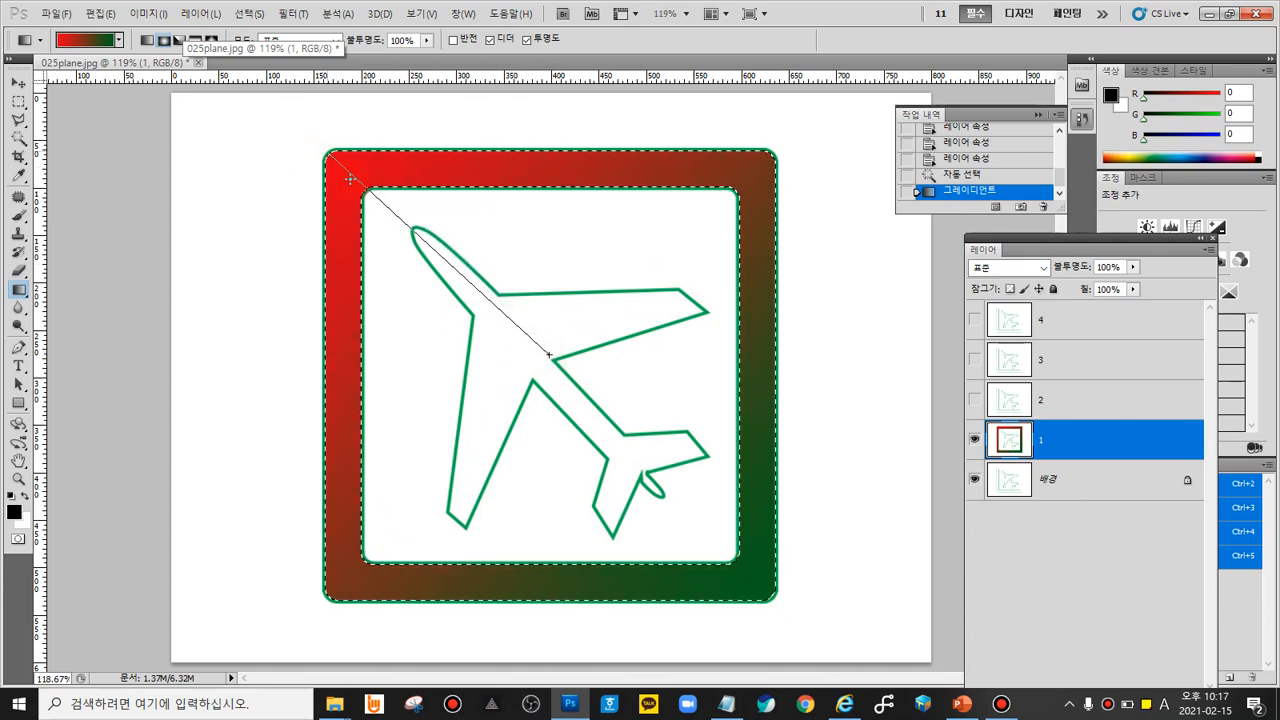
drag(551, 355, 404, 220)
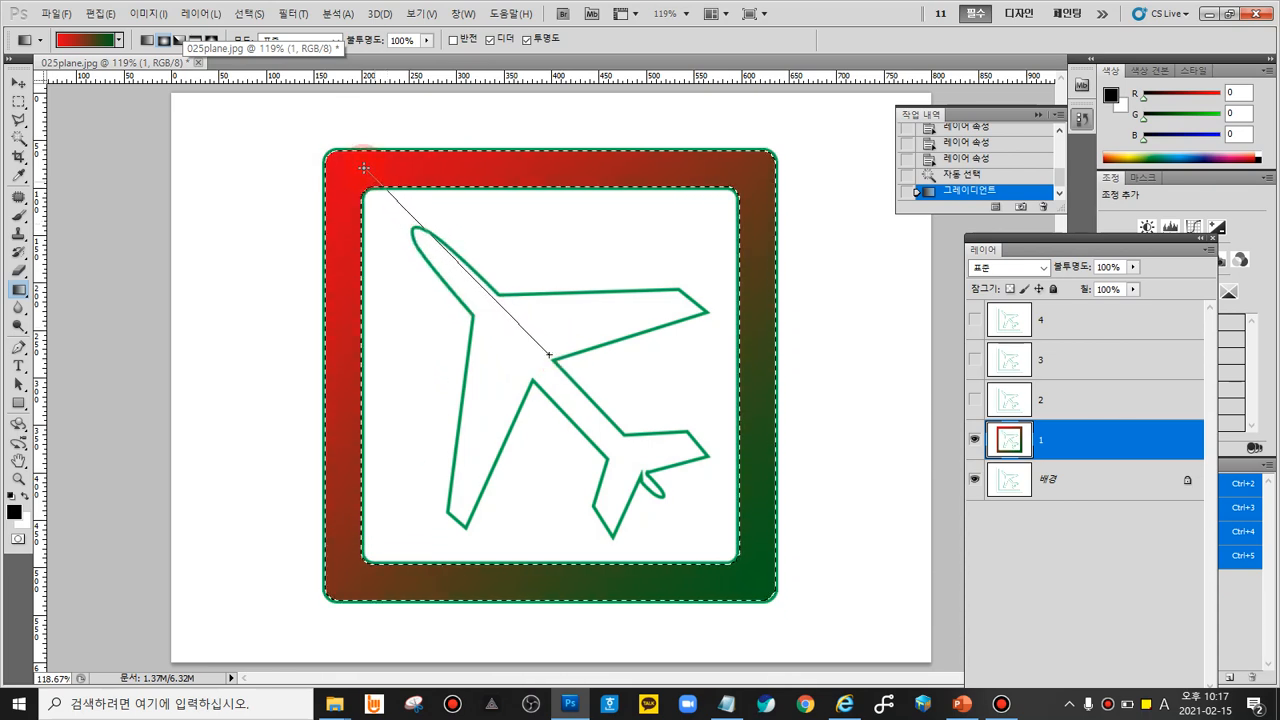
drag(342, 159, 338, 155)
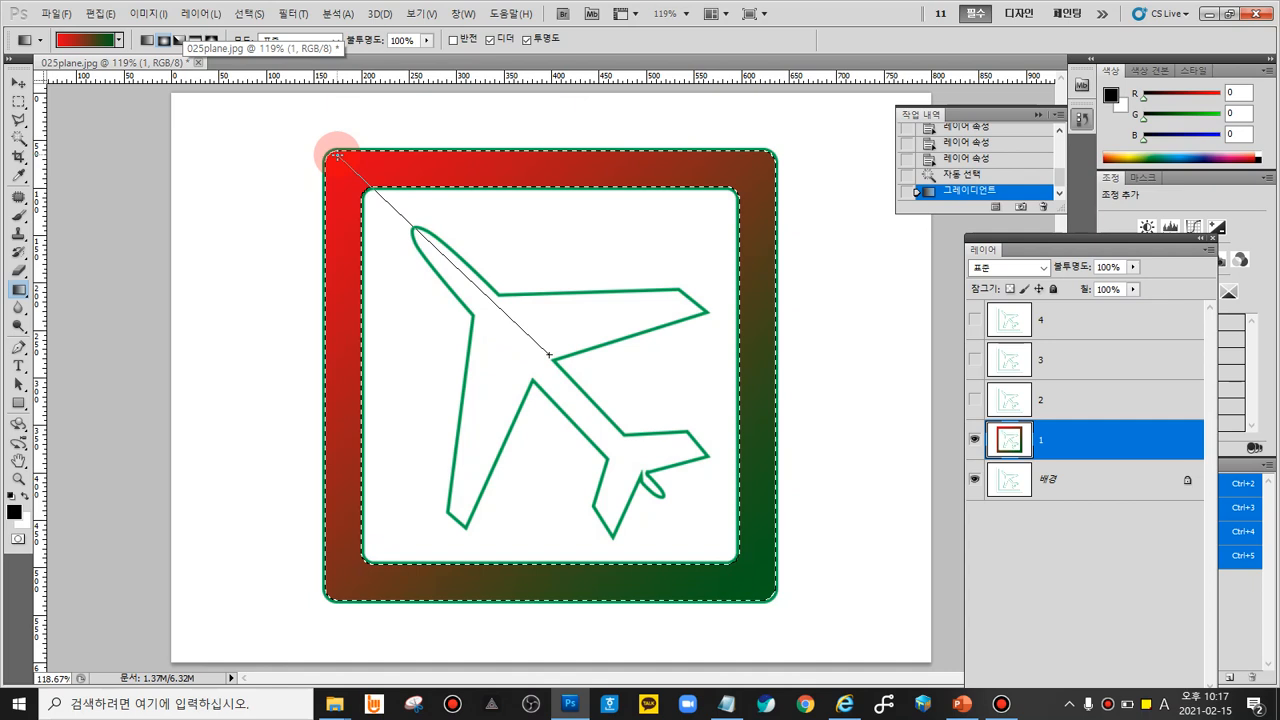
drag(338, 155, 338, 155)
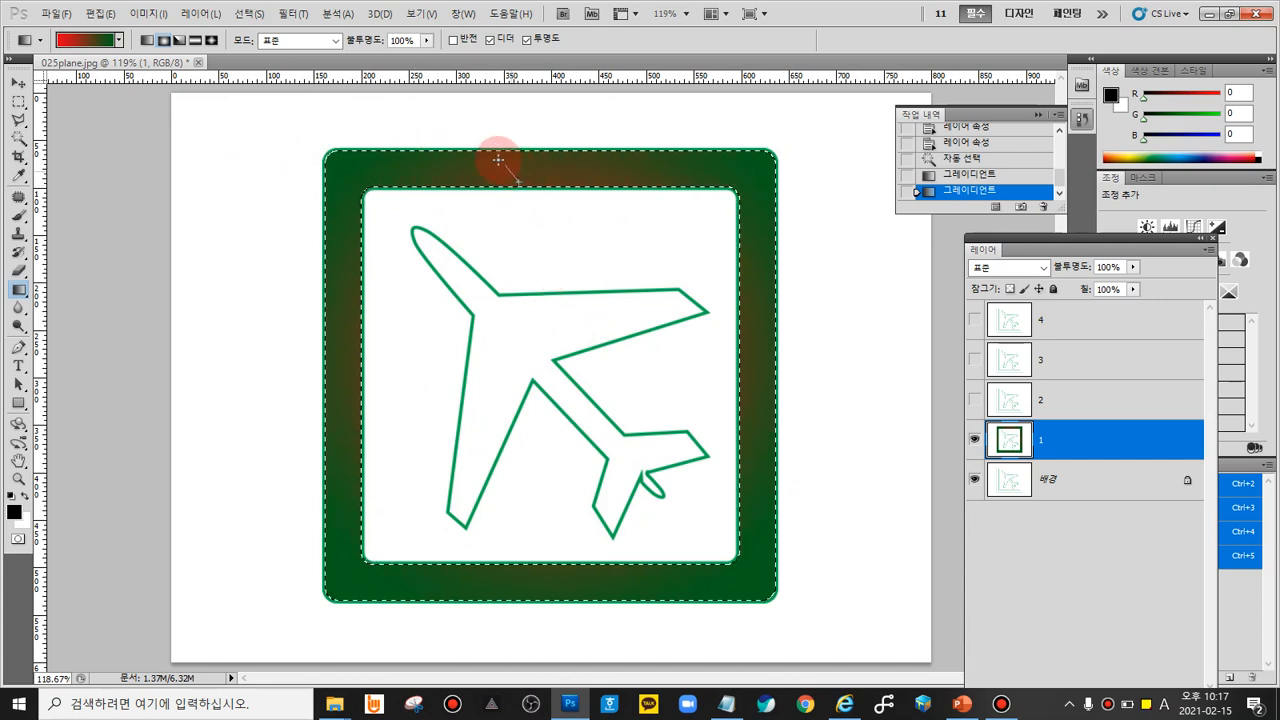
Step: Try short radial gradients on the frame band, along its upper edge and at its upper-left corner
drag(491, 152, 515, 179)
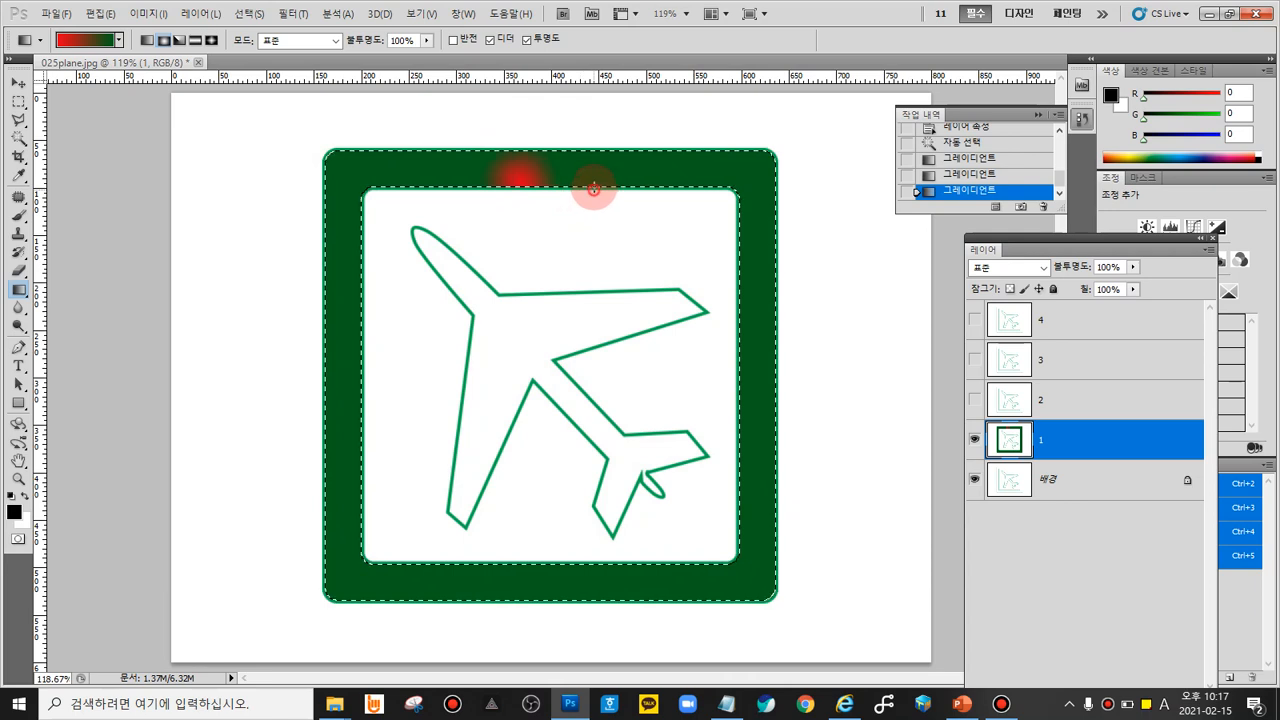
drag(594, 189, 555, 145)
drag(361, 191, 317, 155)
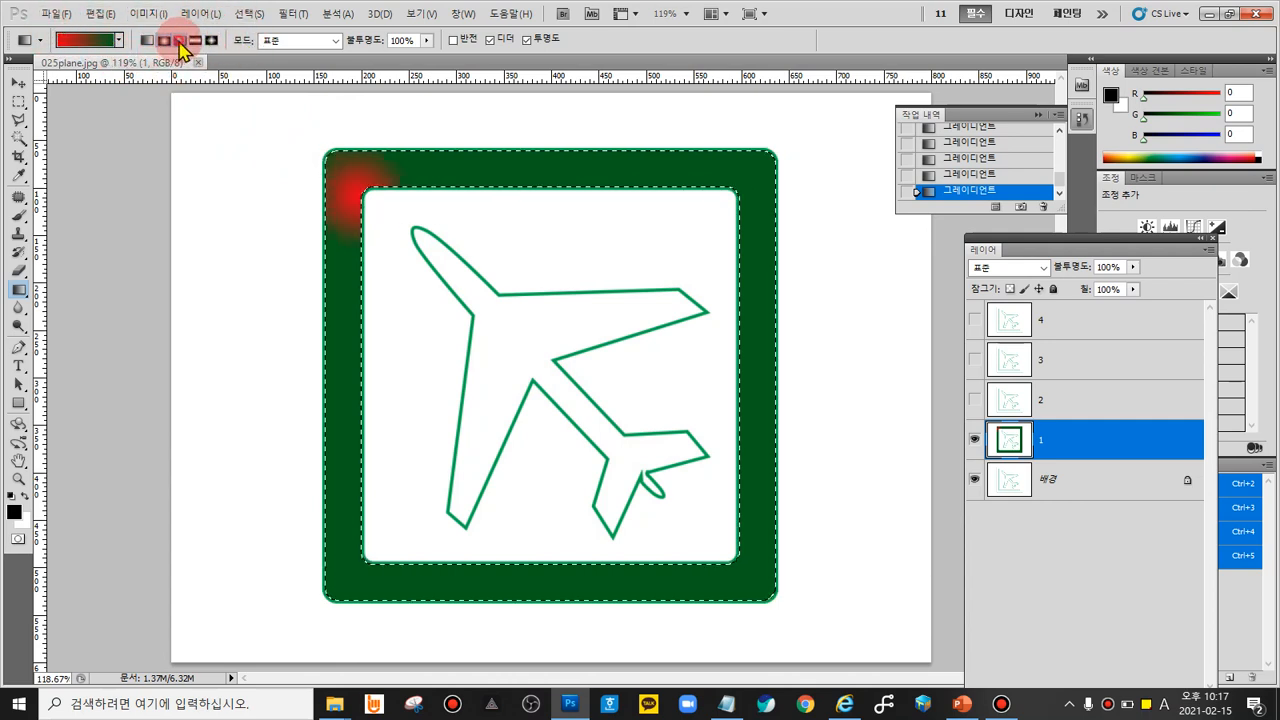
Step: Try an angle gradient on the frame band, from upper-left to lower-right corner and again in another direction
click(180, 41)
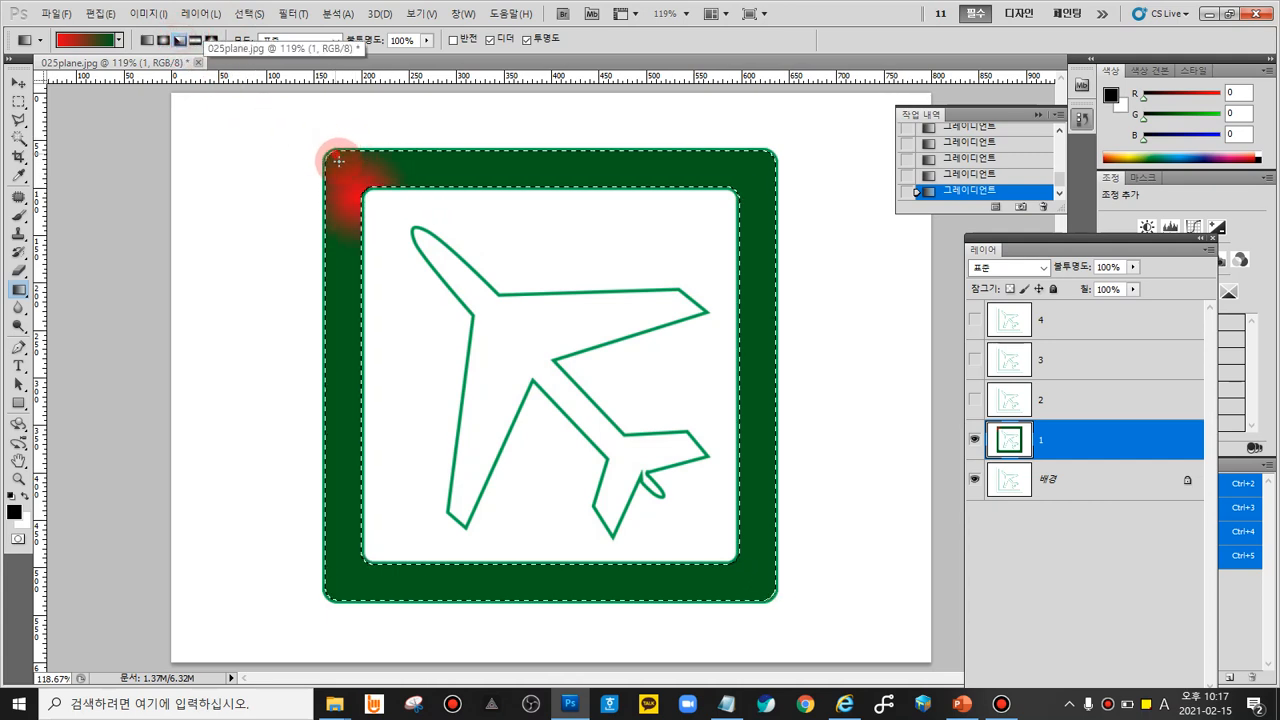
drag(778, 599, 778, 599)
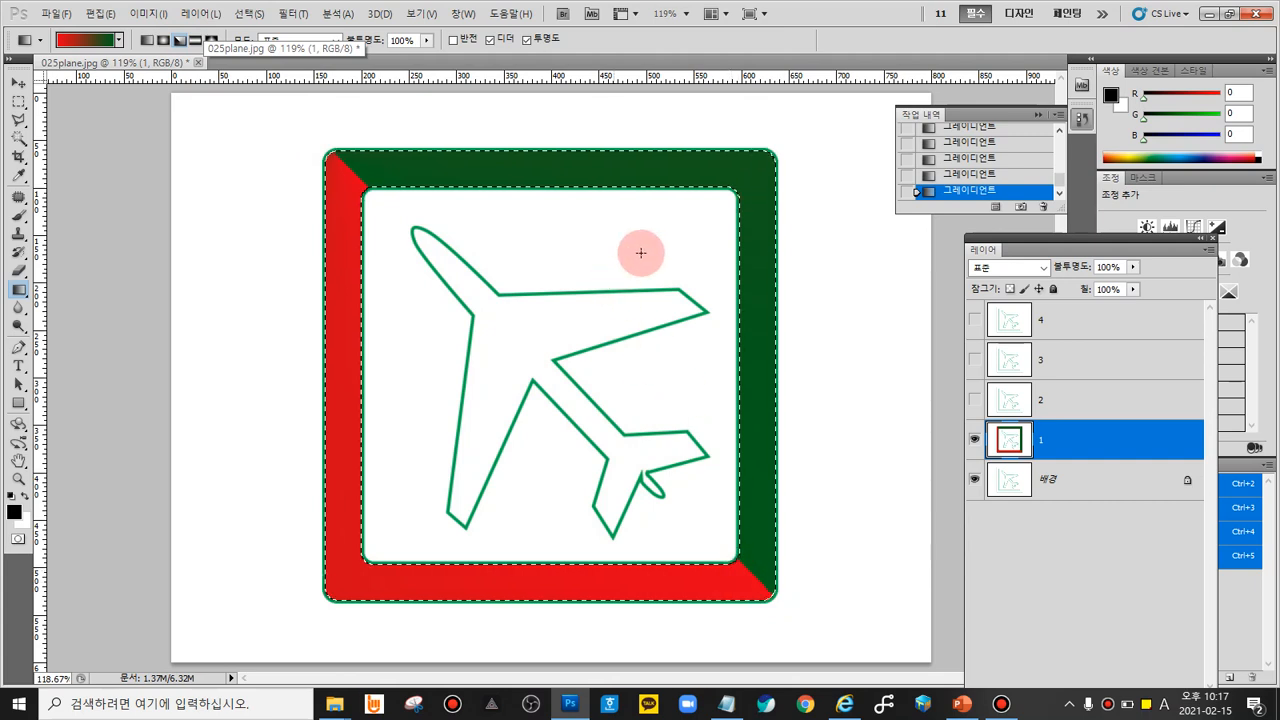
drag(579, 421, 409, 251)
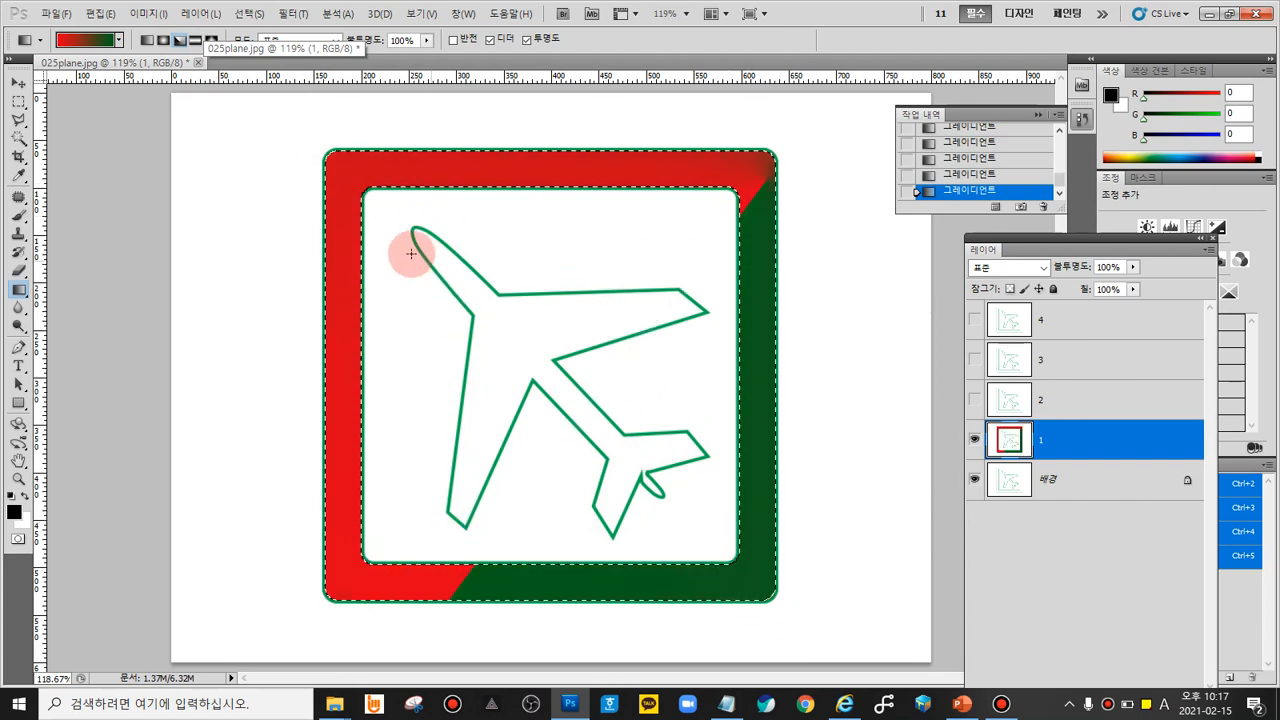
Step: Try a reflected gradient on the frame band from top to bottom, left to right, and upper-right to lower-left corner
click(195, 40)
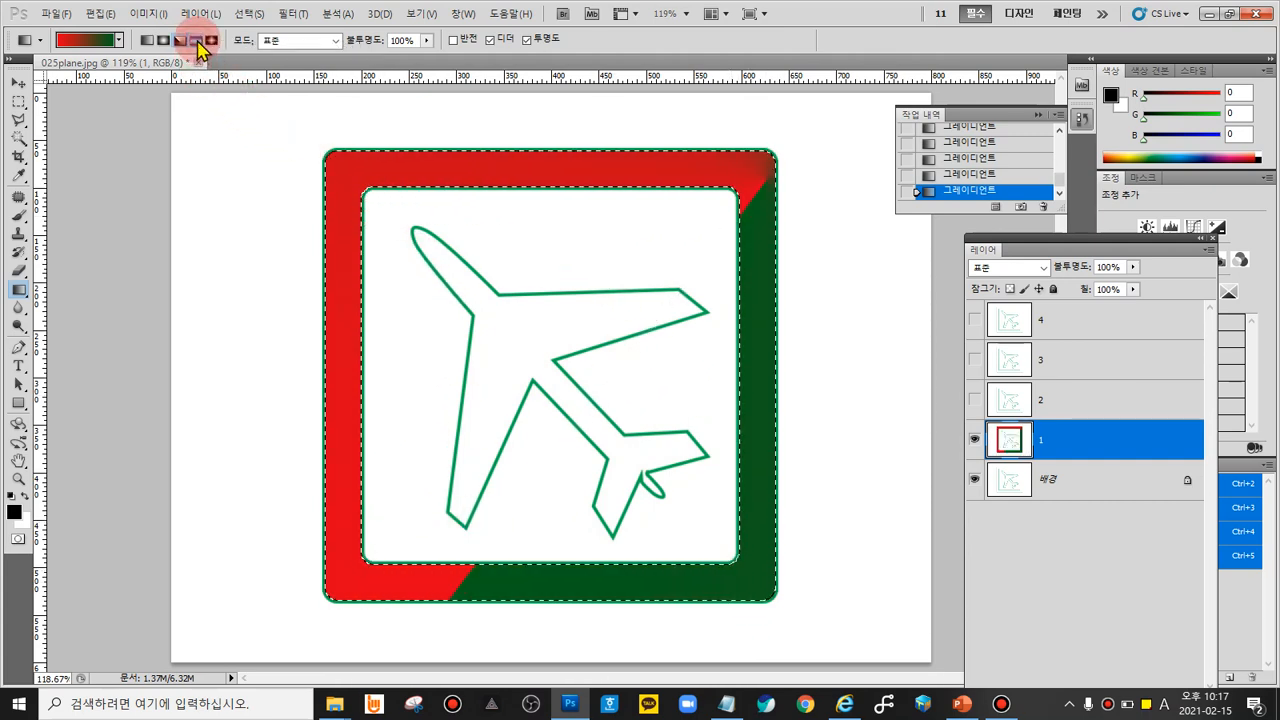
drag(657, 178, 657, 178)
drag(524, 145, 546, 604)
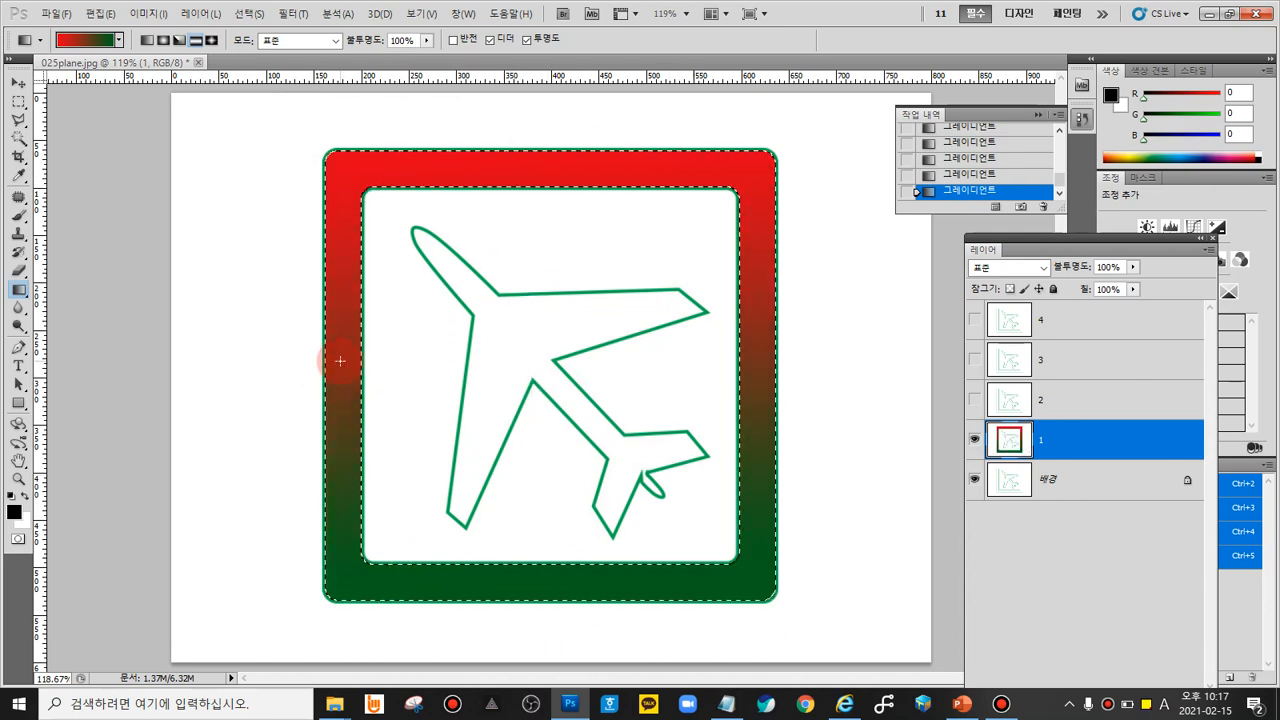
drag(692, 368, 743, 366)
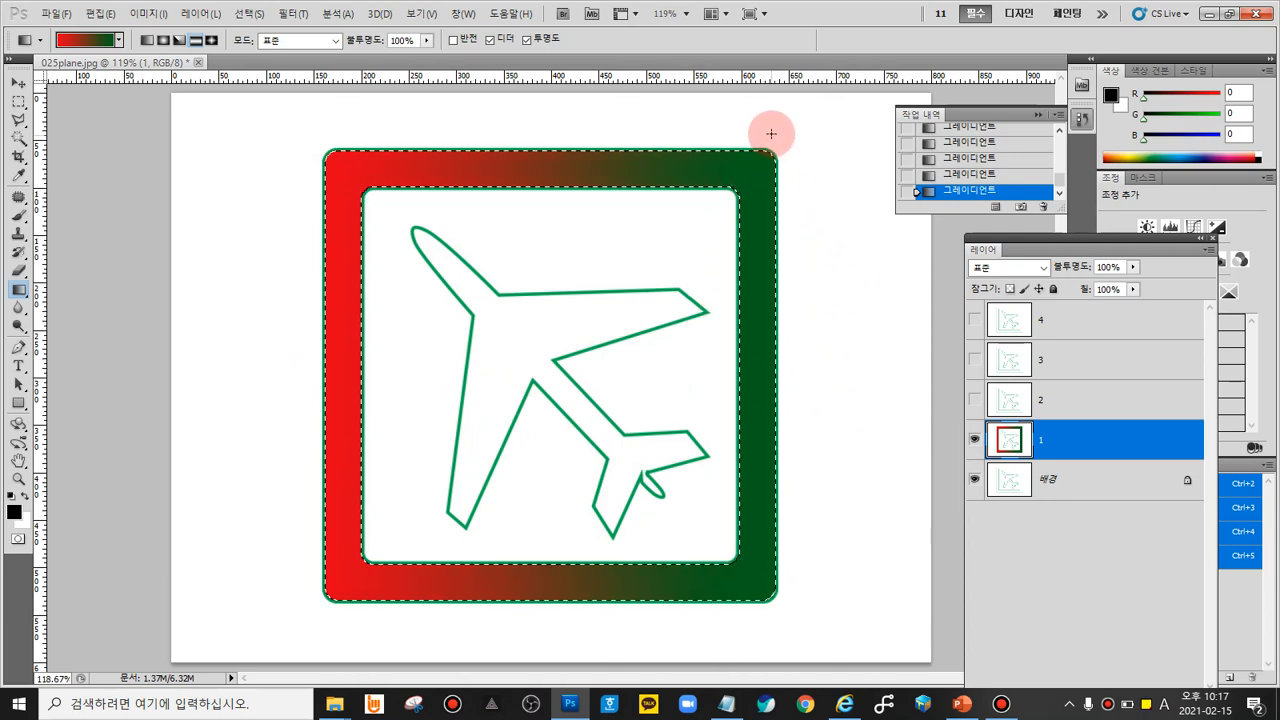
drag(760, 158, 300, 593)
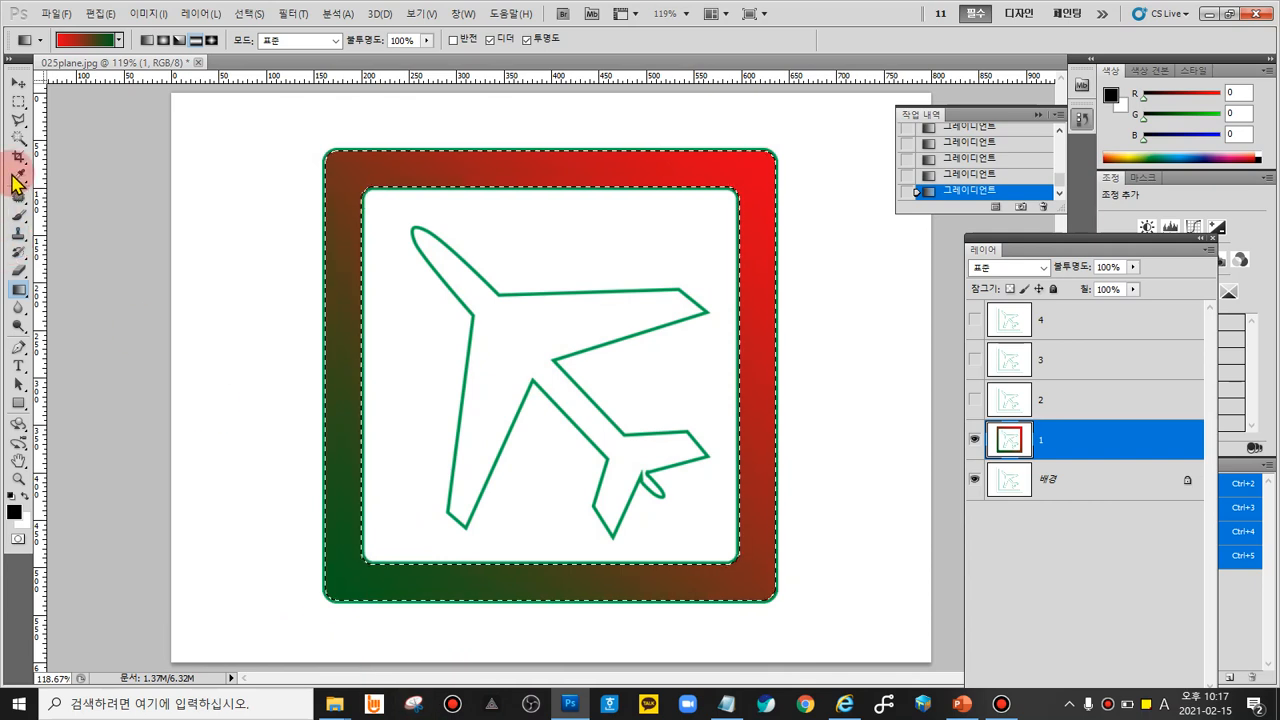
Step: Try a diamond gradient on the frame band from its upper-left corner to its lower-right corner
click(212, 43)
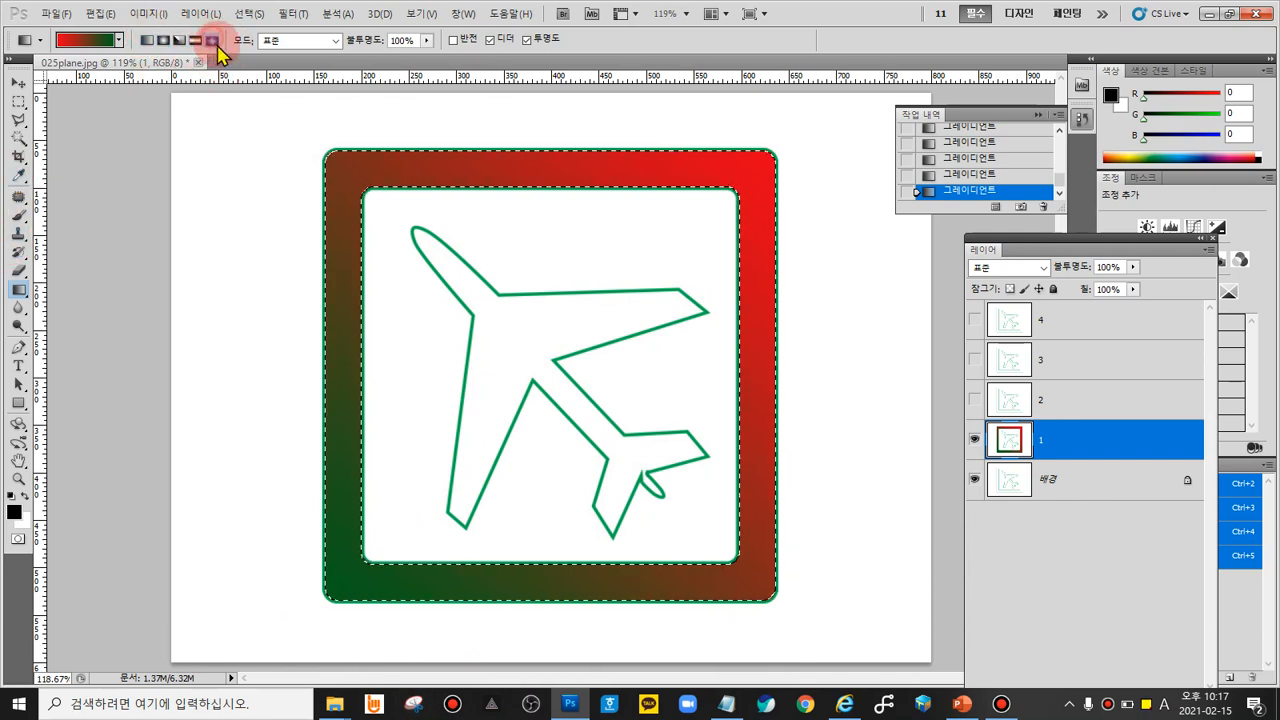
drag(719, 557, 767, 587)
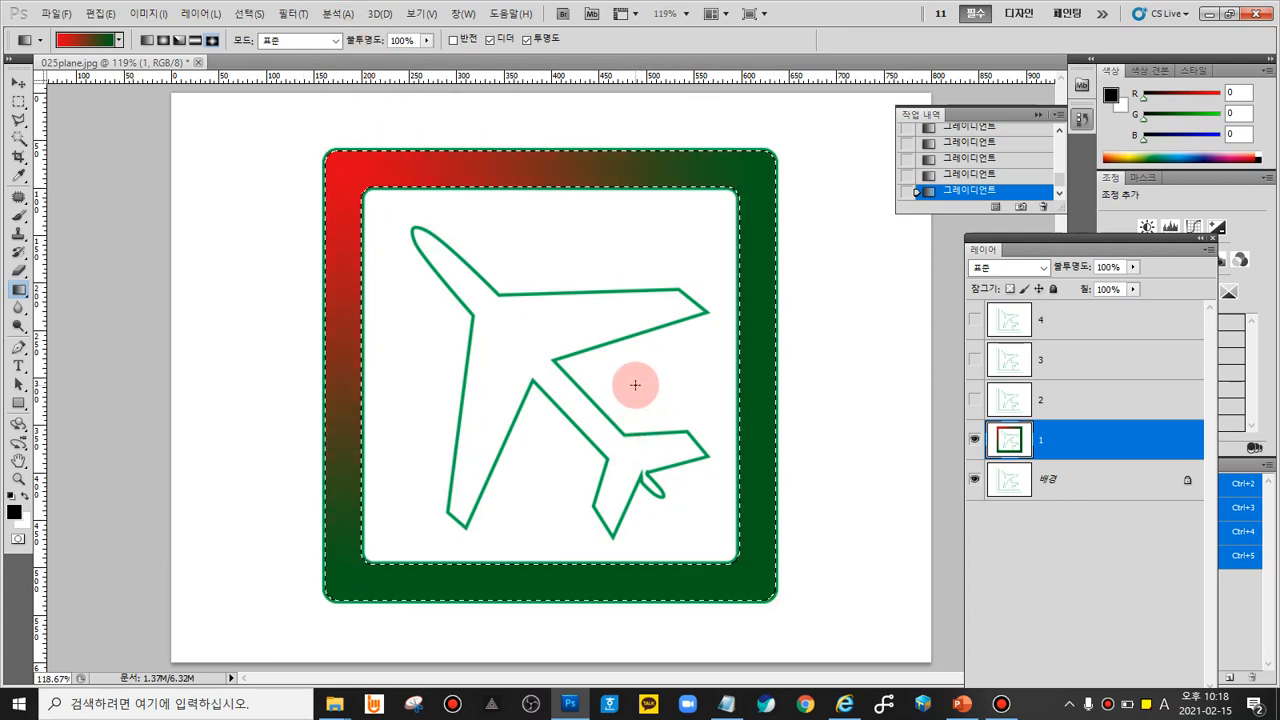
Step: Fill the frame band with a linear red-to-green gradient running straight from its upper edge to its lower edge, and deselect it
click(146, 41)
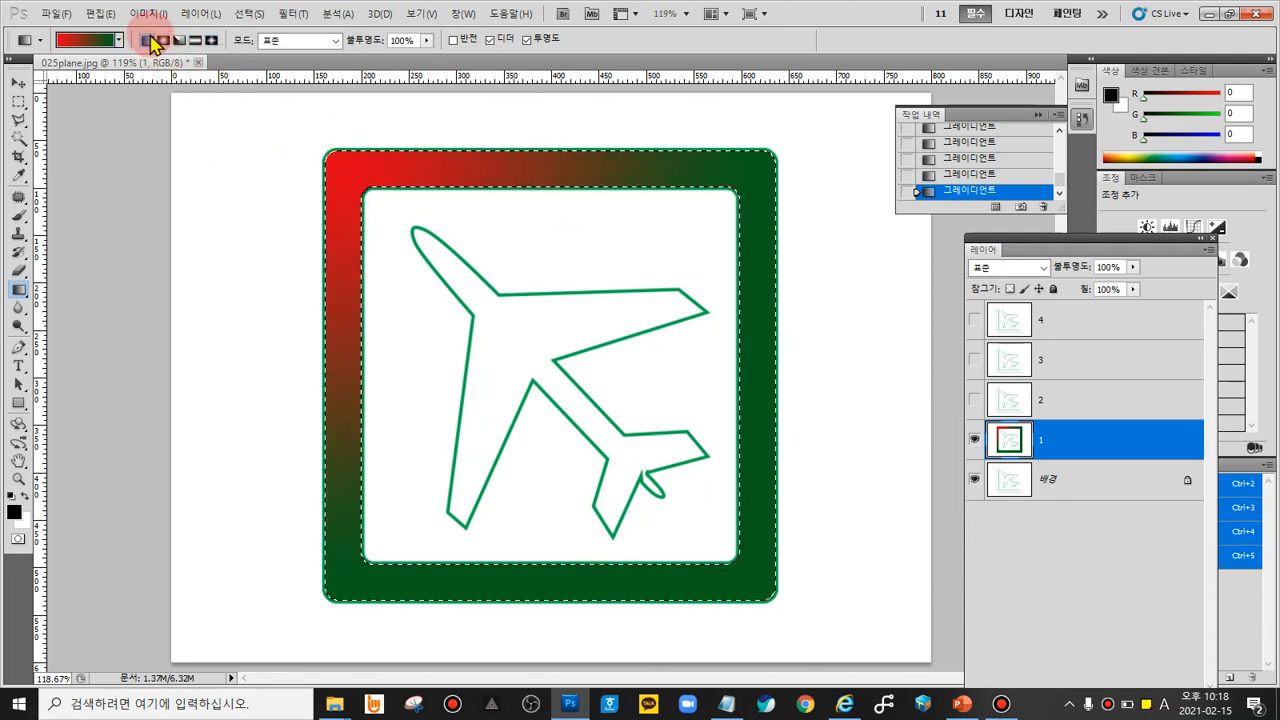
drag(671, 460, 773, 597)
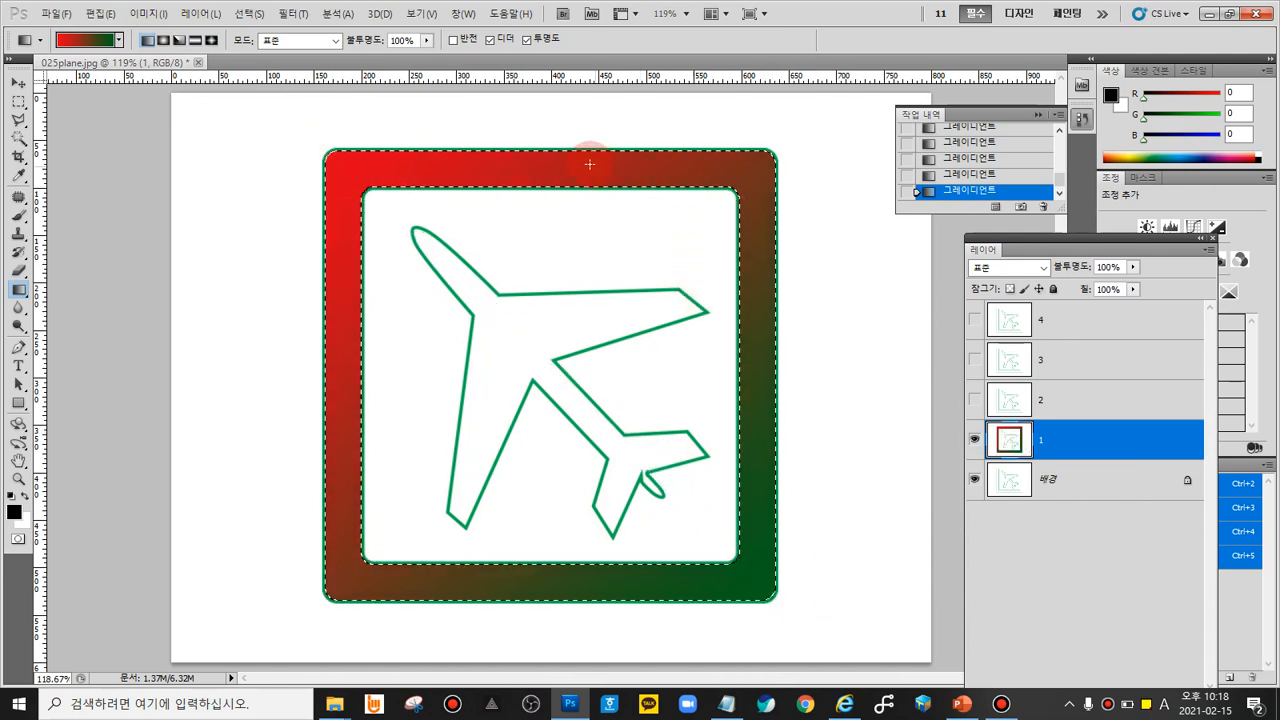
drag(564, 151, 566, 516)
drag(565, 603, 565, 603)
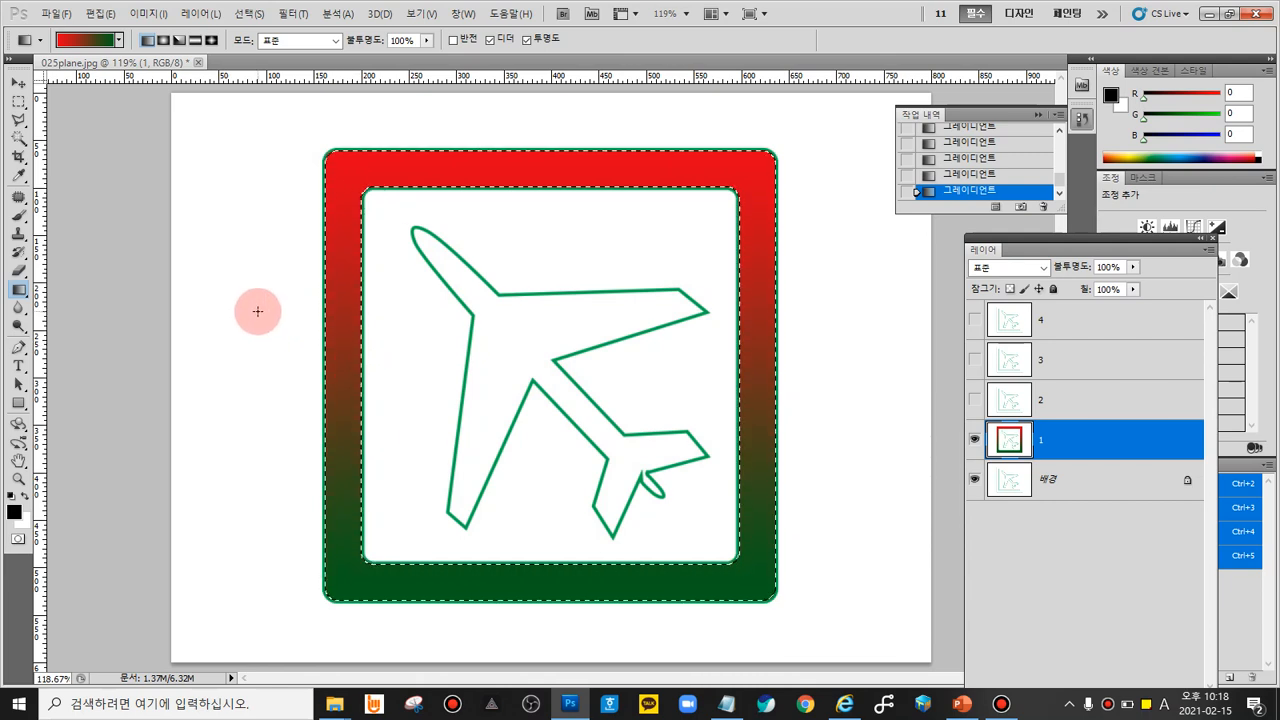
click(249, 15)
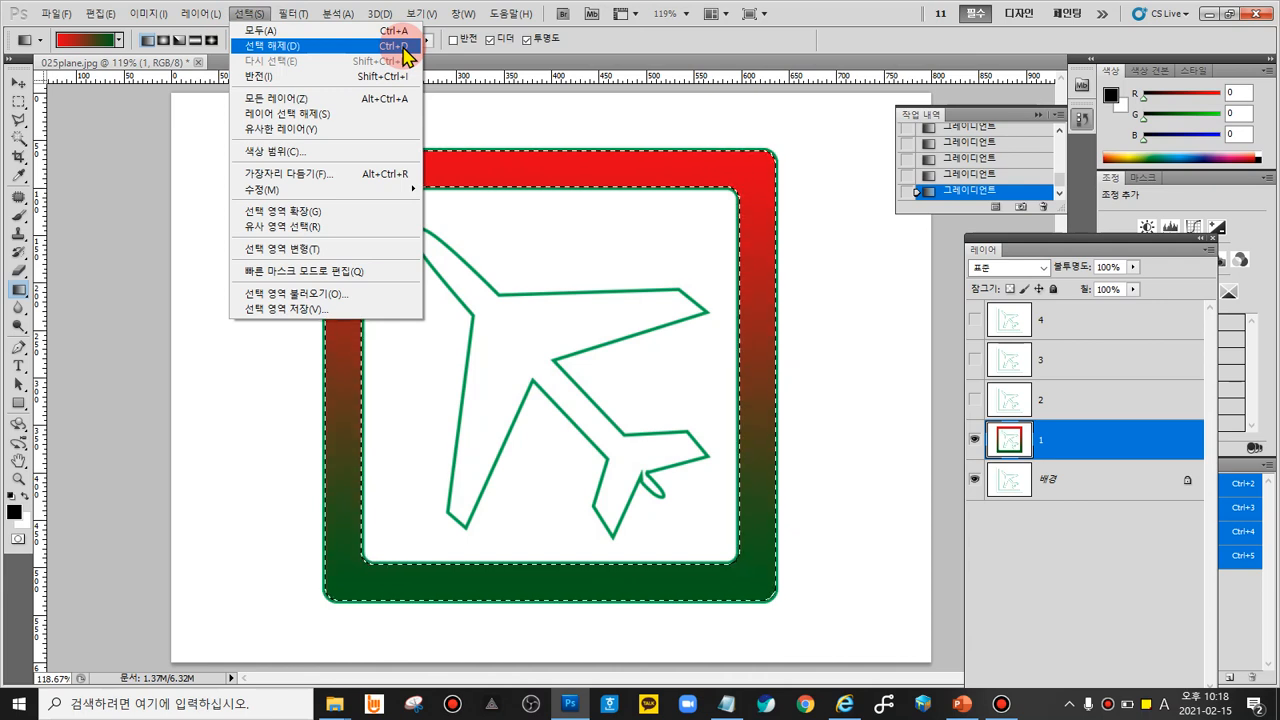
click(404, 47)
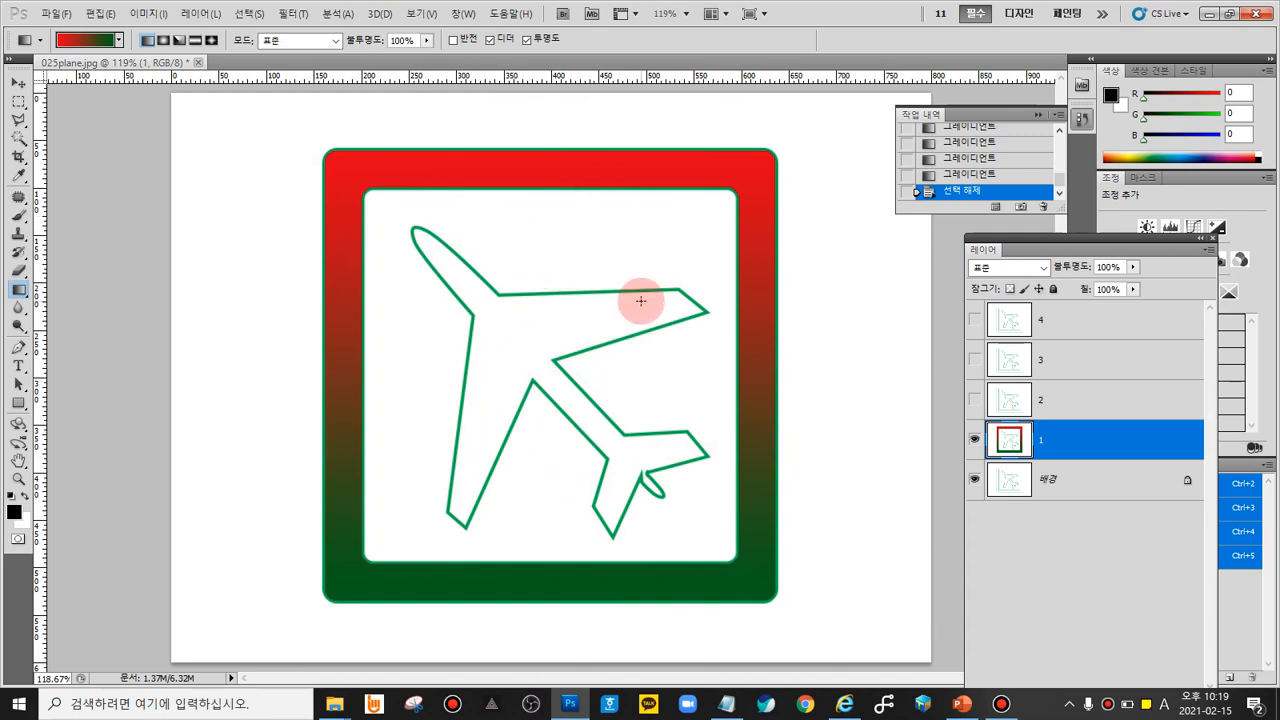
Step: Try to select the airplane's green outline with the Magic Wand, tolerance 32, and clear the selection
click(19, 140)
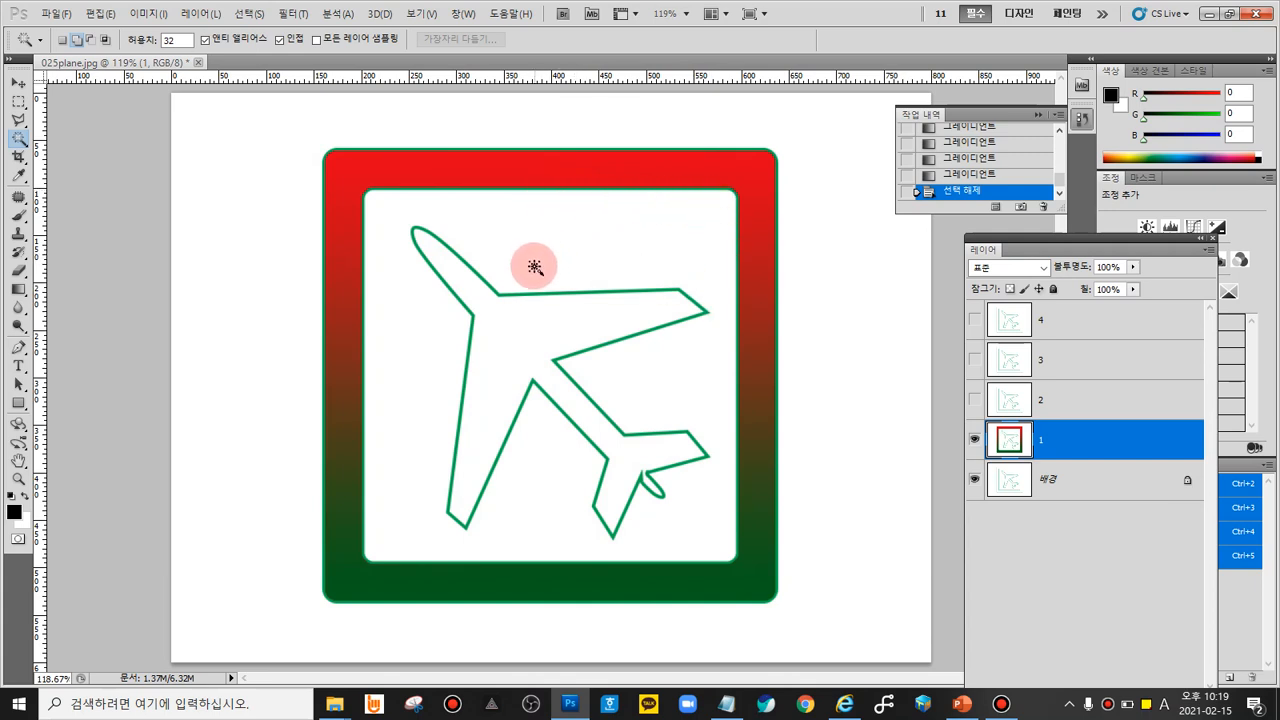
click(546, 295)
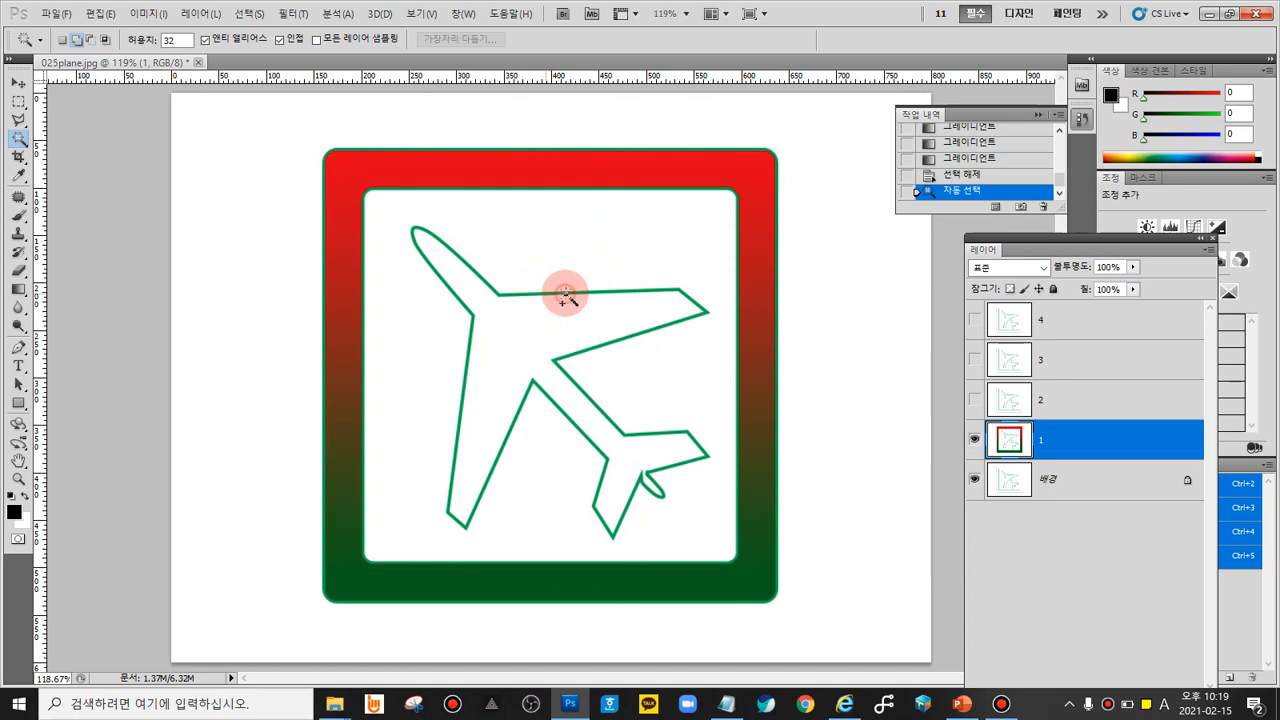
click(566, 290)
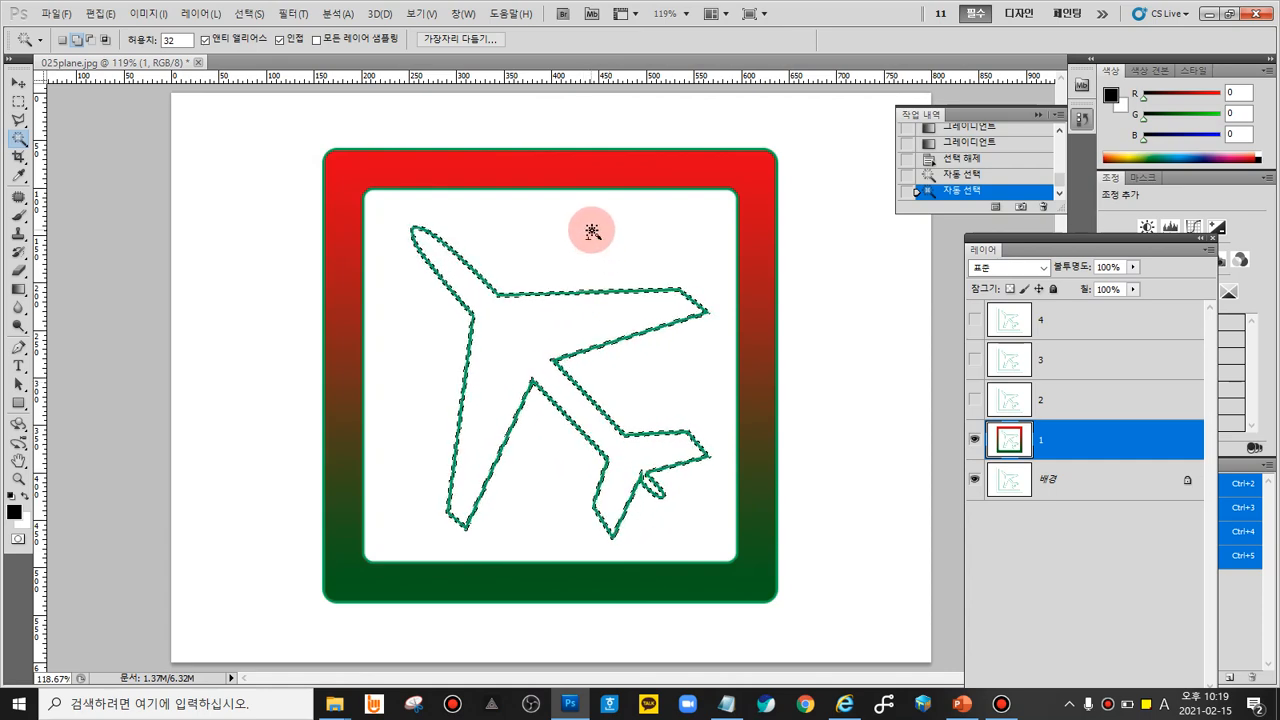
key(ctrl+z)
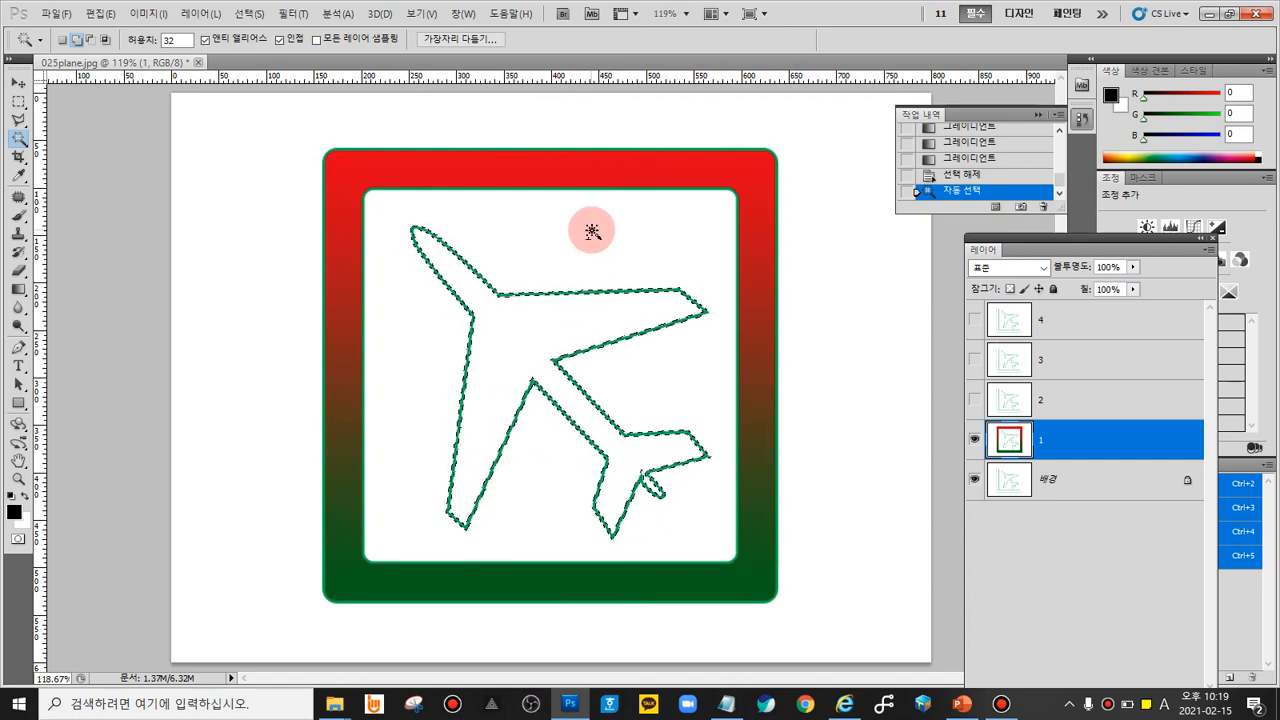
key(ctrl+d)
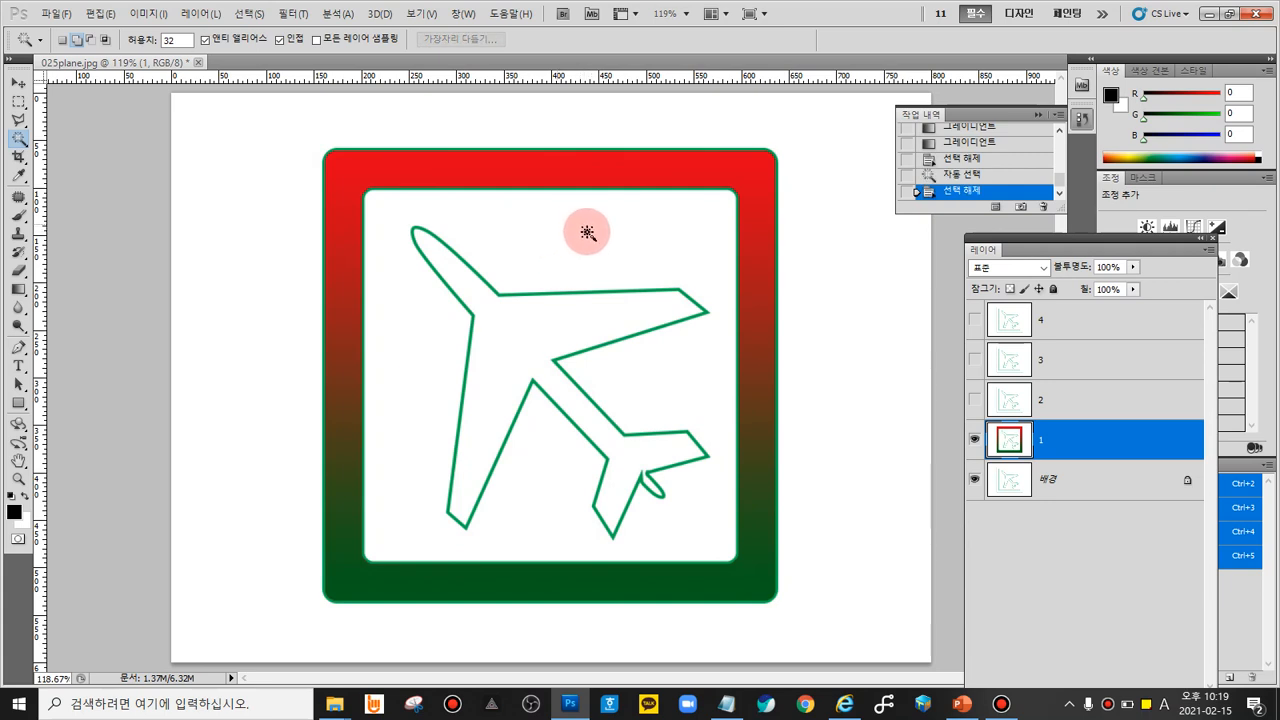
Step: Select the white area around the airplane inside the inner frame and fill it with the blue-red-yellow preset as a linear gradient from bottom to top
click(579, 241)
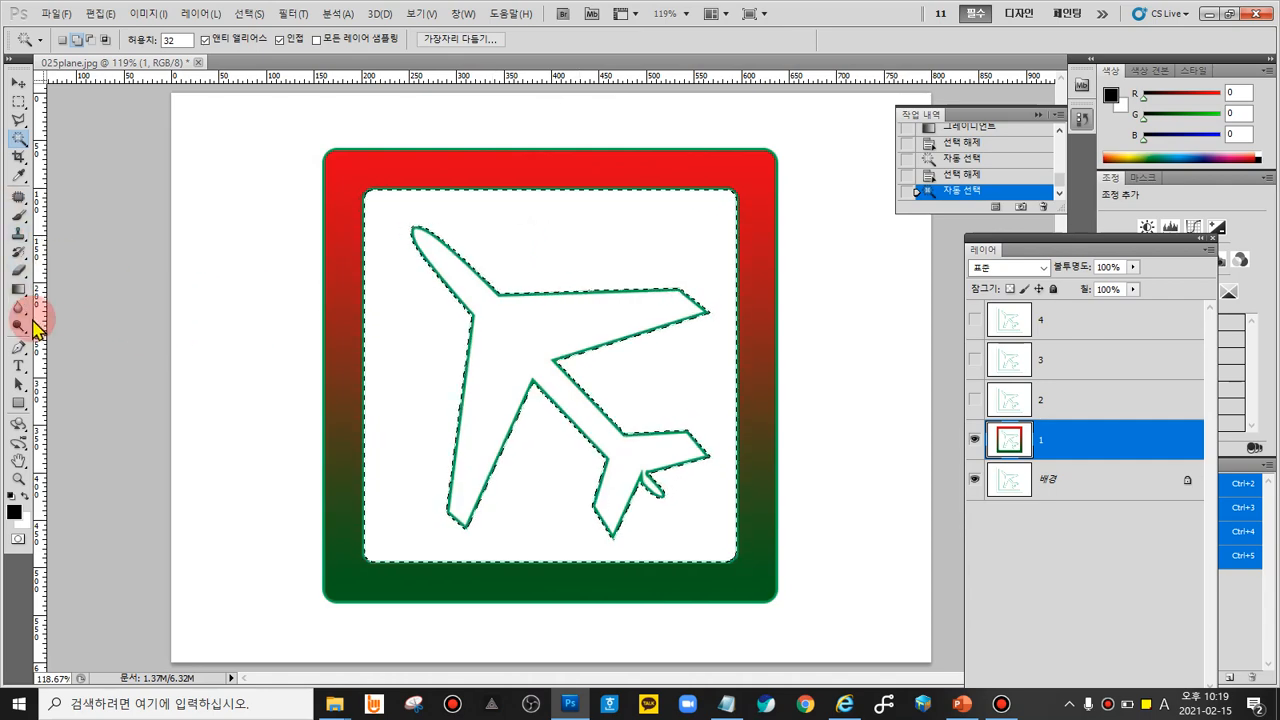
click(19, 290)
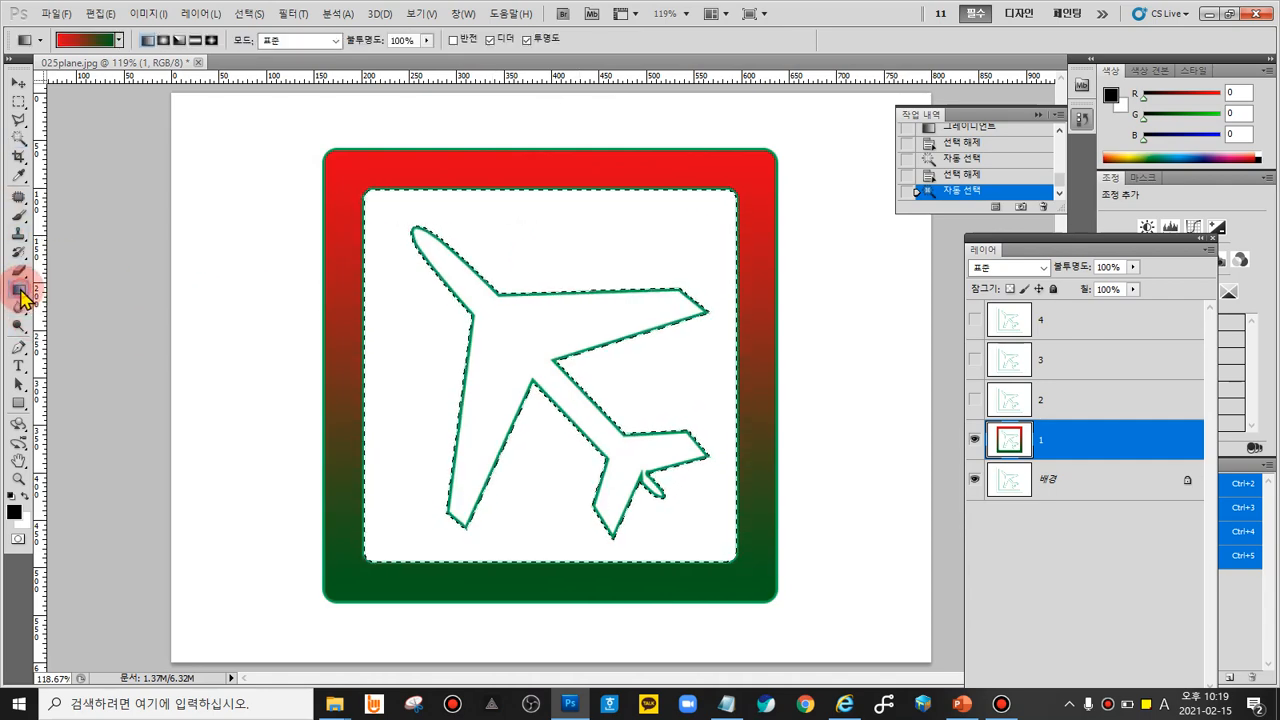
click(119, 40)
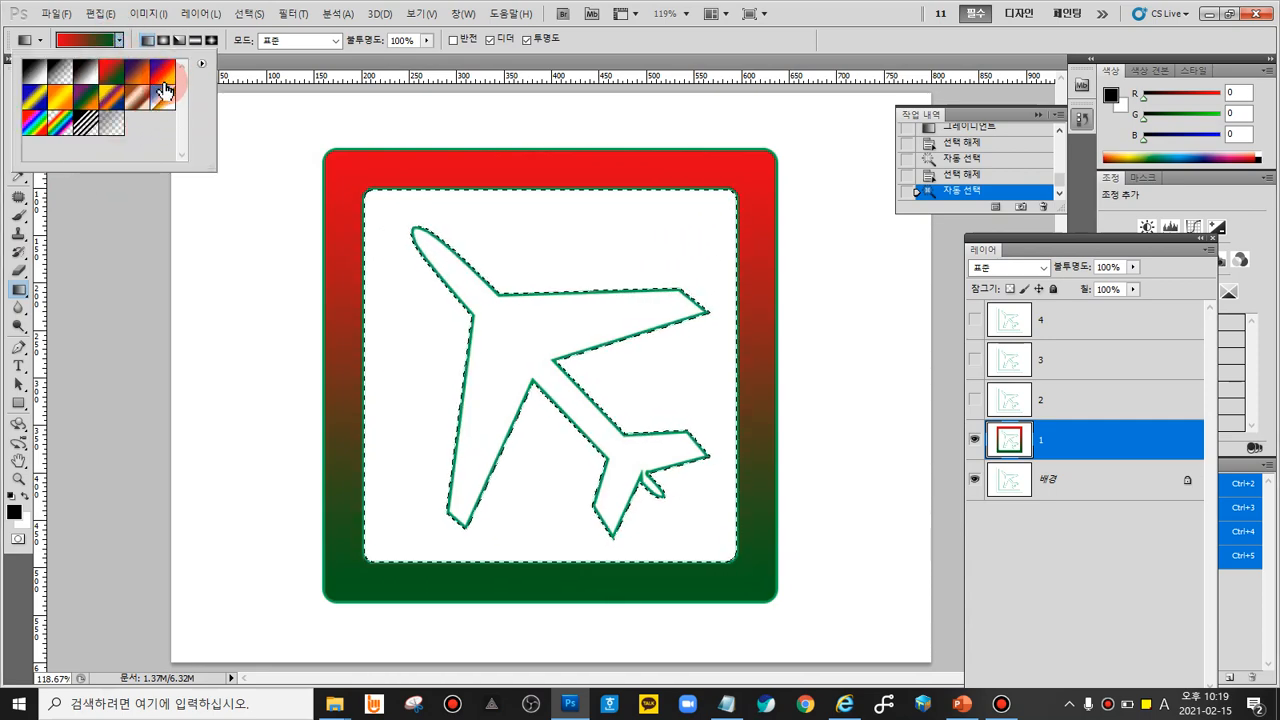
click(163, 74)
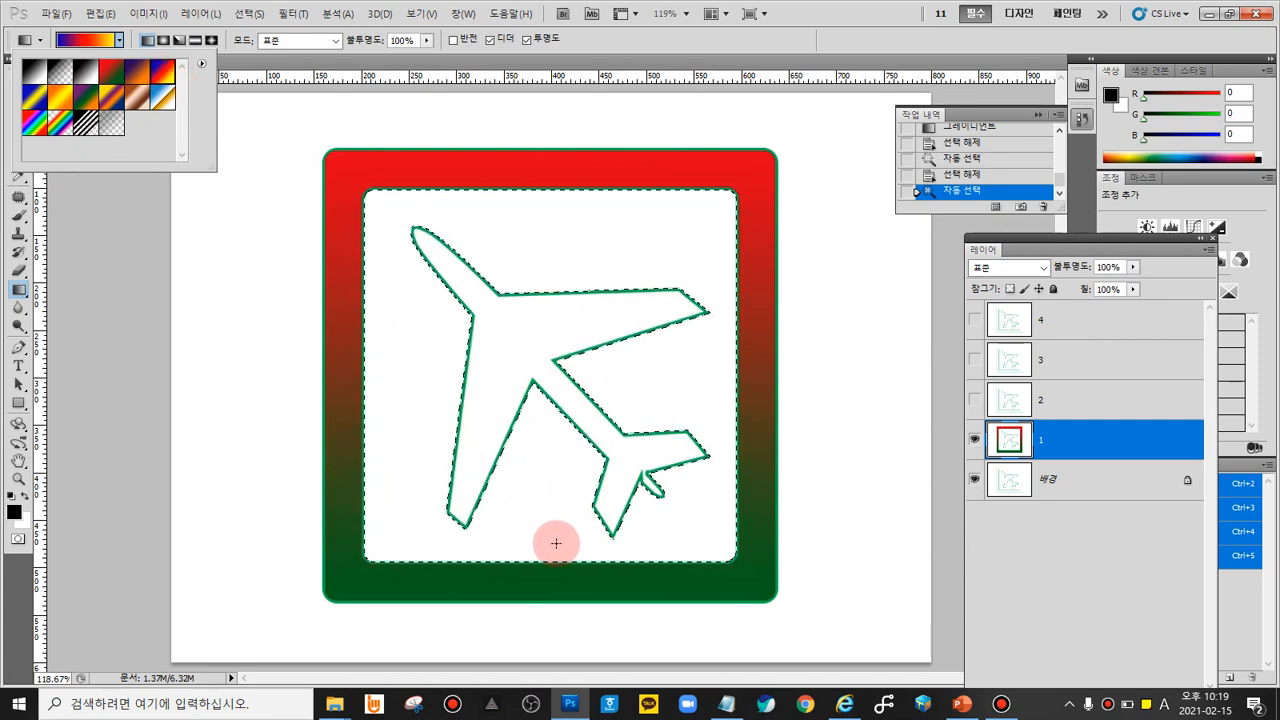
drag(555, 544, 555, 343)
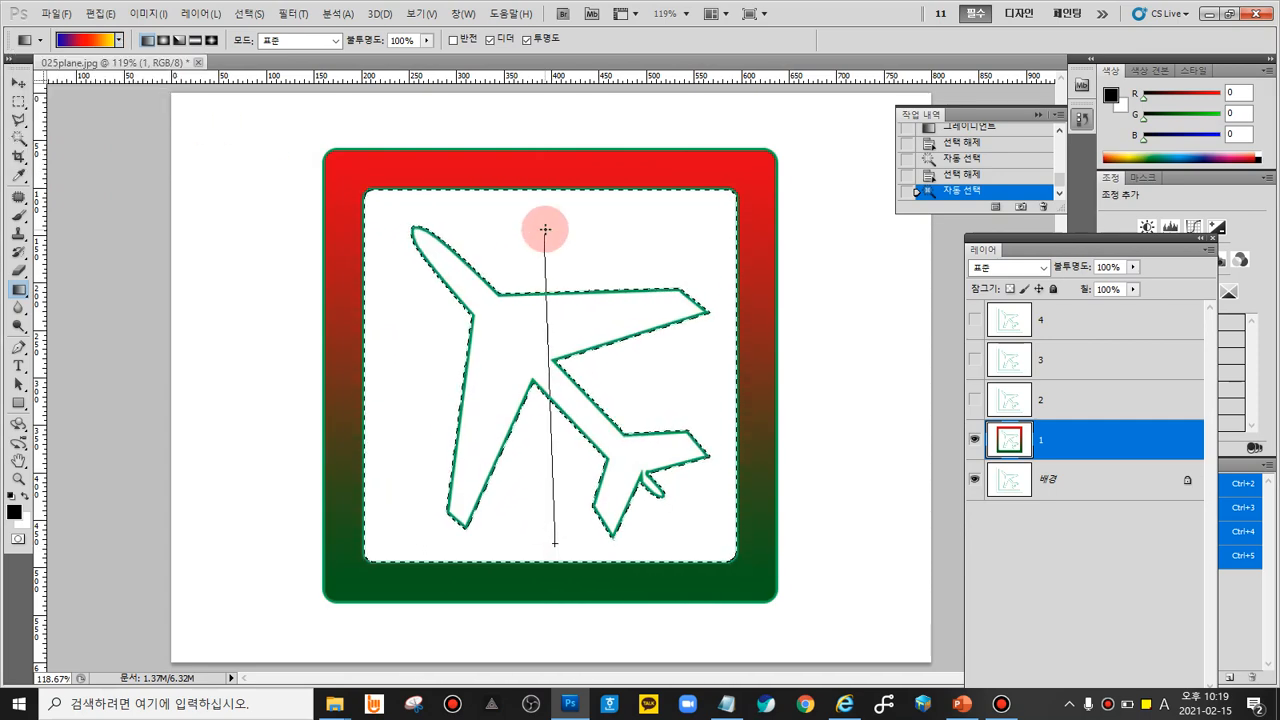
drag(545, 229, 543, 206)
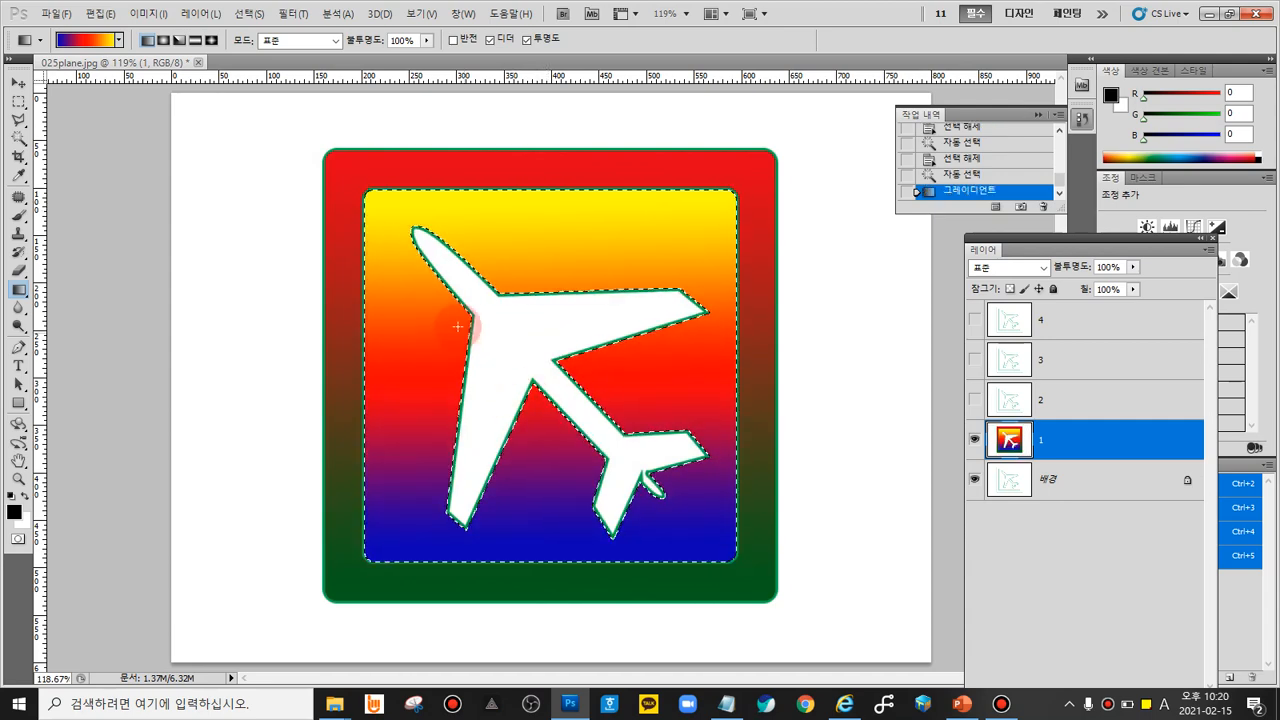
Step: Try a radial gradient on the area around the airplane, running from its centre to its upper-left corner
click(541, 341)
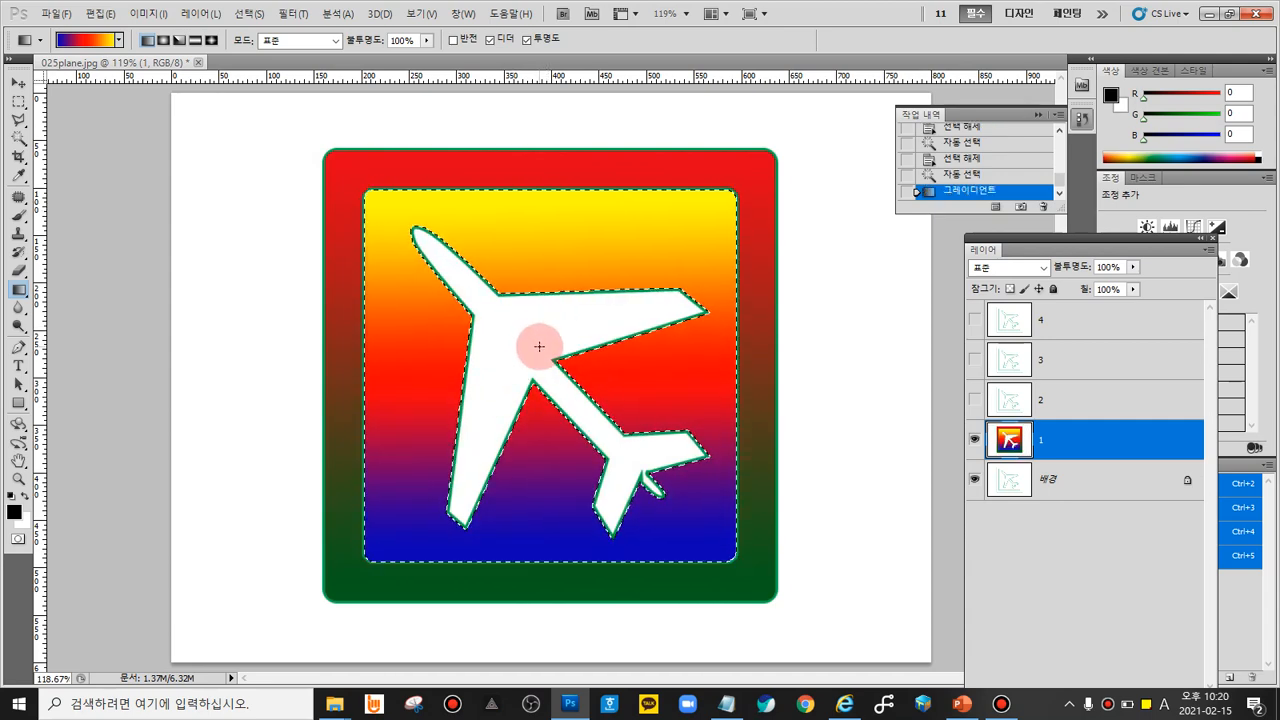
click(163, 40)
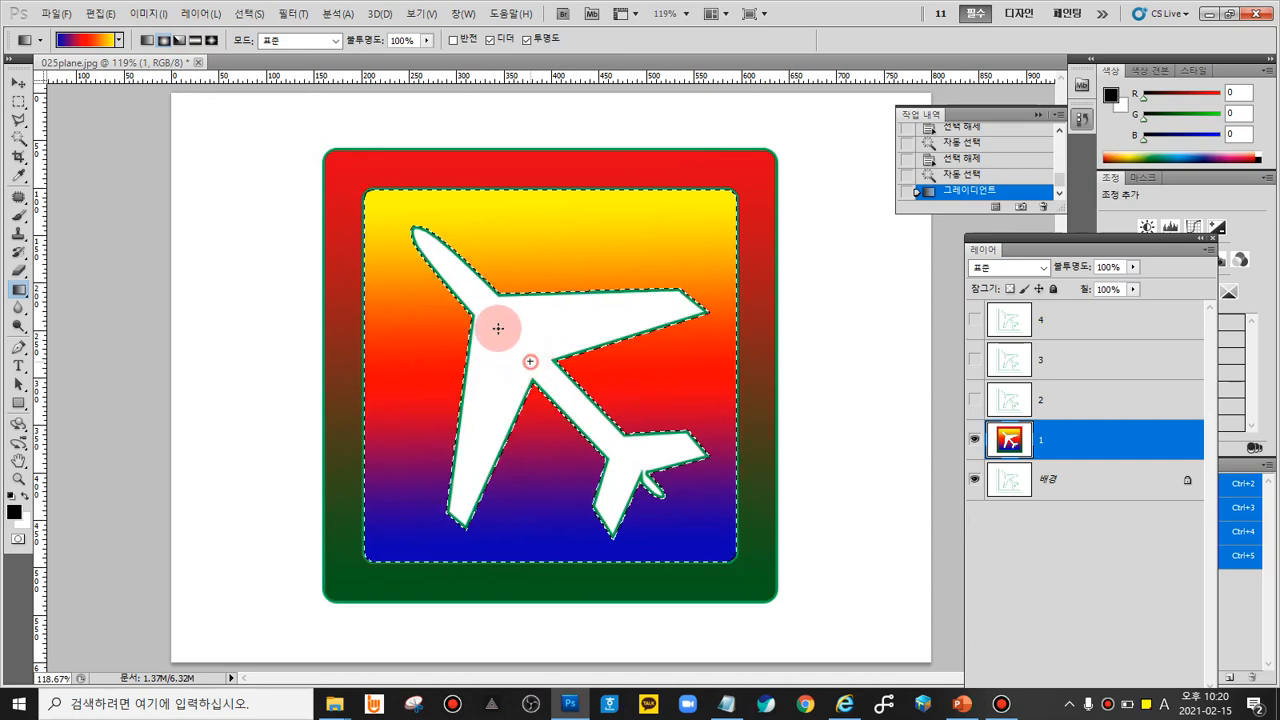
drag(369, 187, 368, 187)
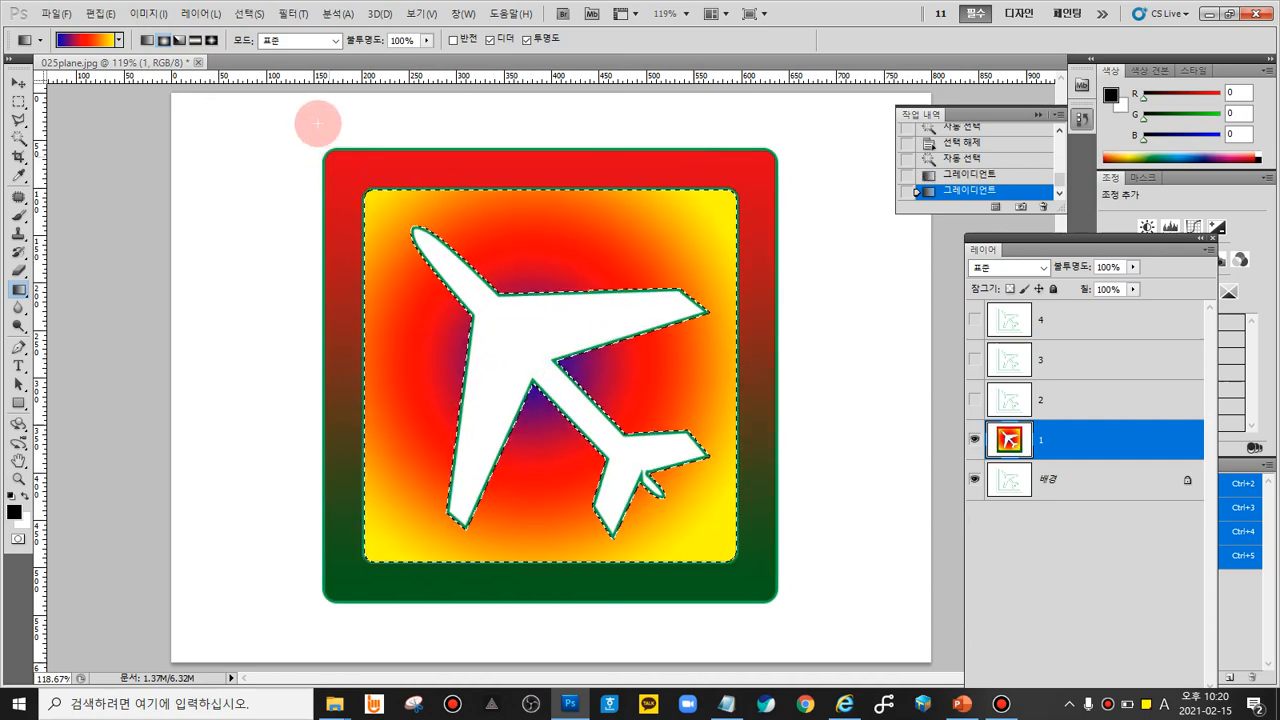
Step: Try an angle gradient from the centre toward the upper-left corner, and a reflected gradient running straight down the area
click(179, 40)
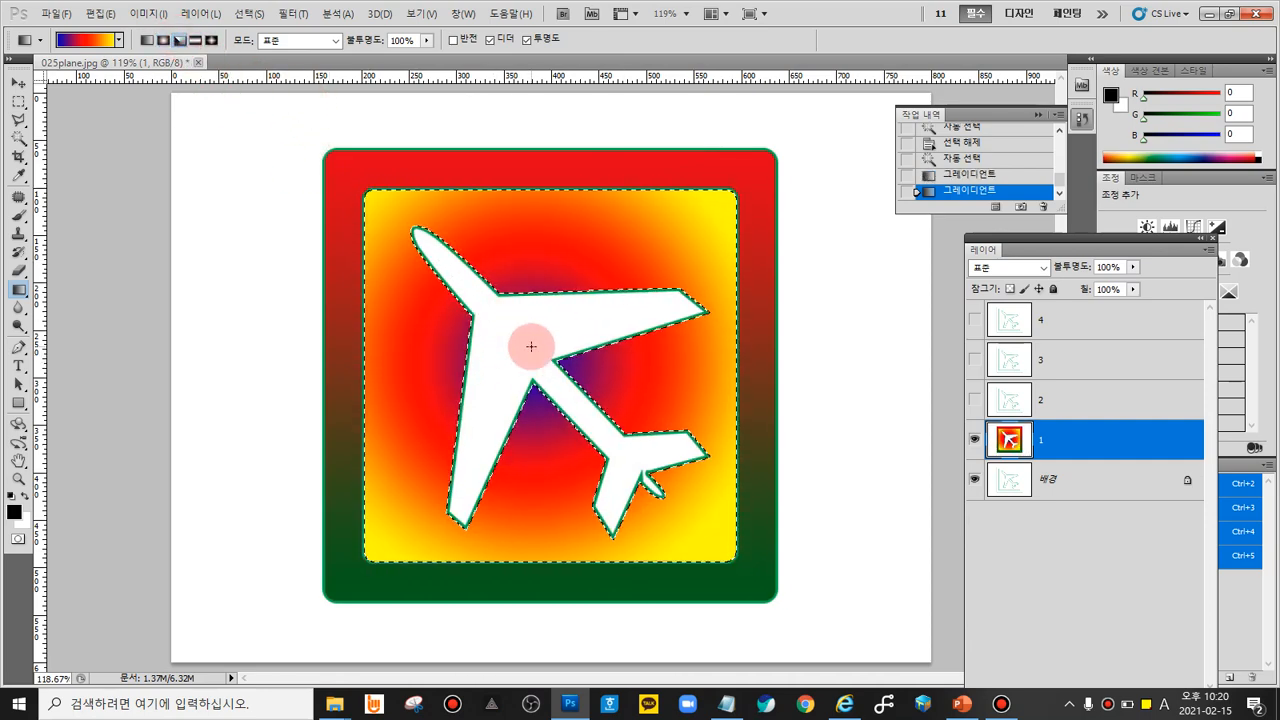
drag(530, 346, 528, 344)
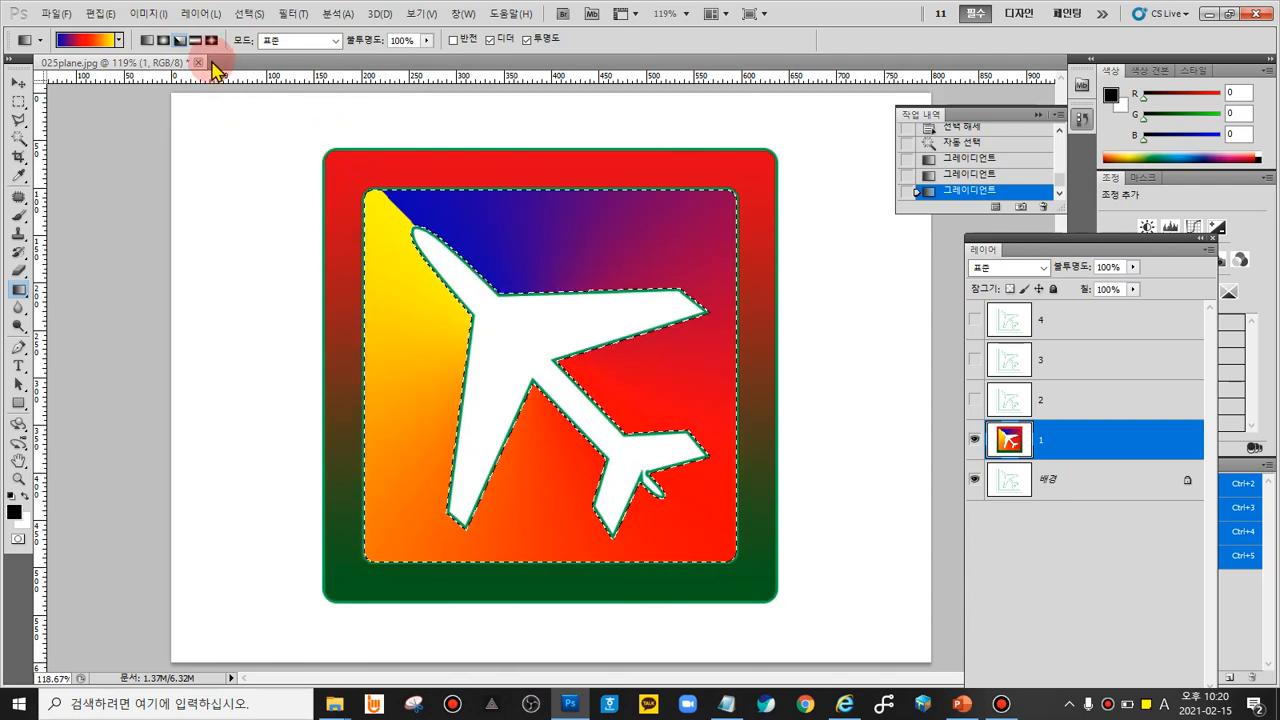
click(196, 40)
drag(545, 241, 545, 454)
Step: Try diamond gradients drawn diagonally in both directions between the upper-left and lower-right corners of the area around the airplane
click(211, 40)
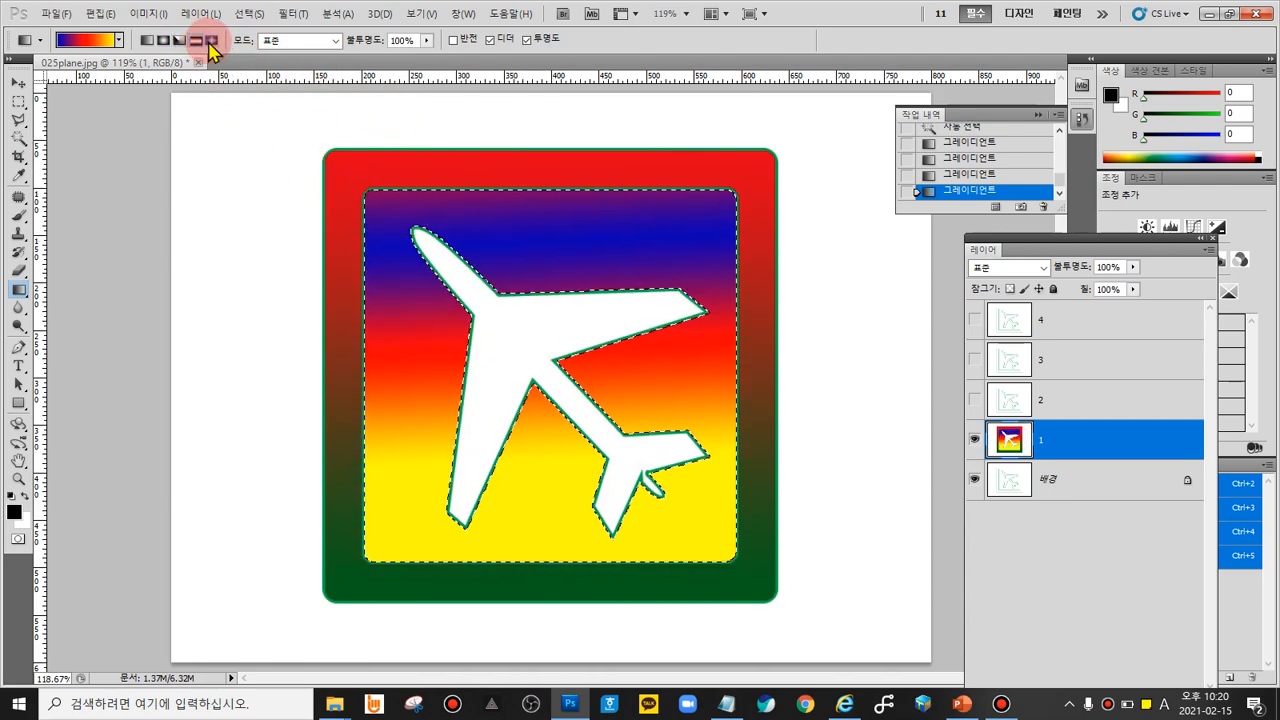
drag(687, 555, 745, 563)
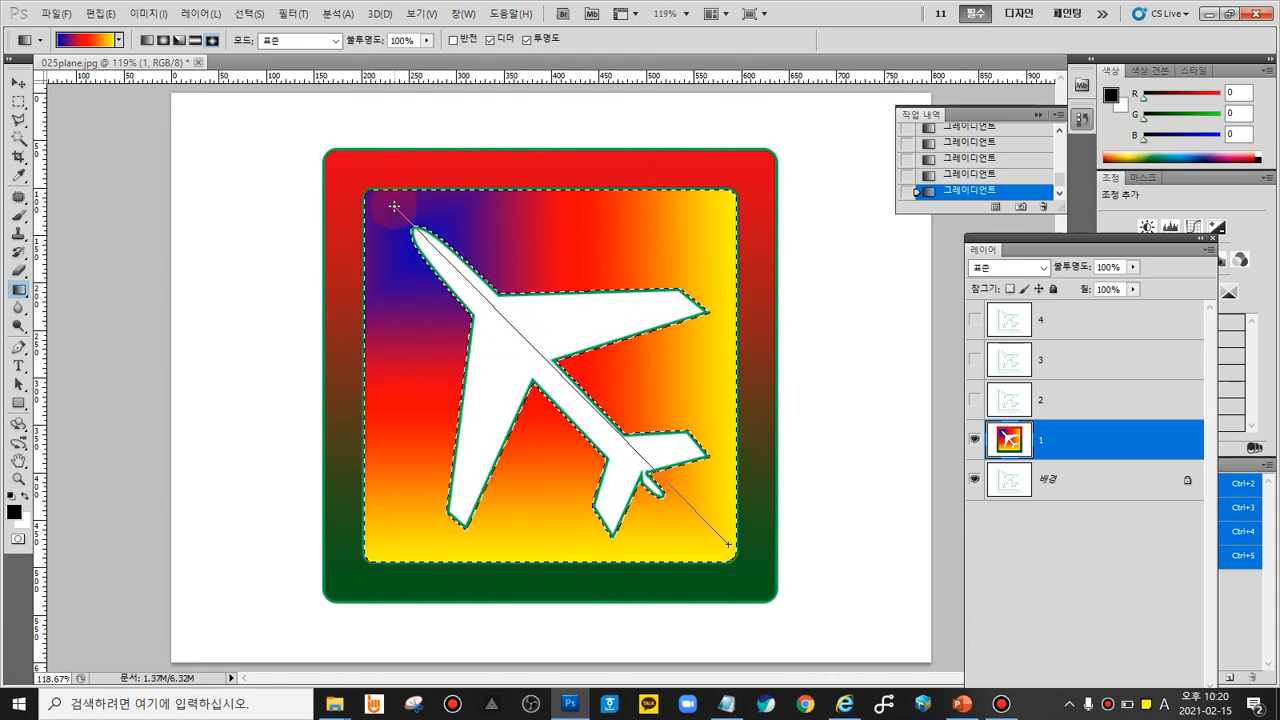
drag(729, 545, 394, 206)
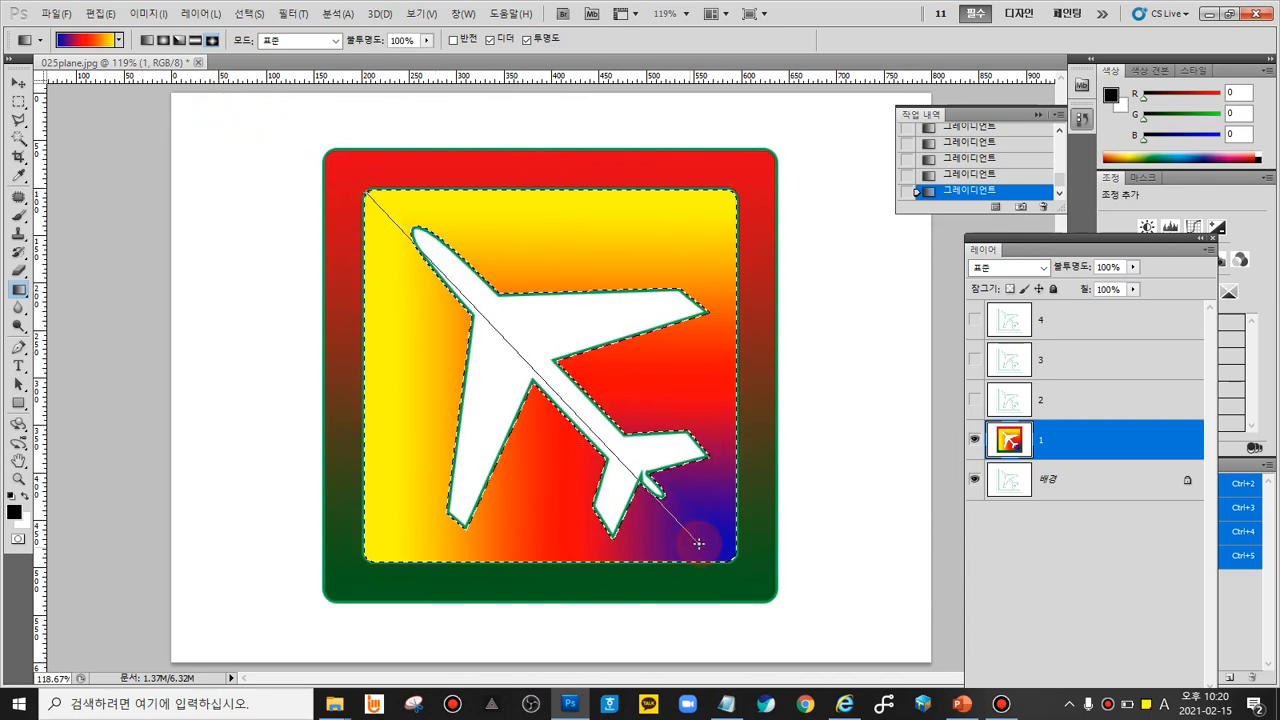
drag(698, 543, 699, 547)
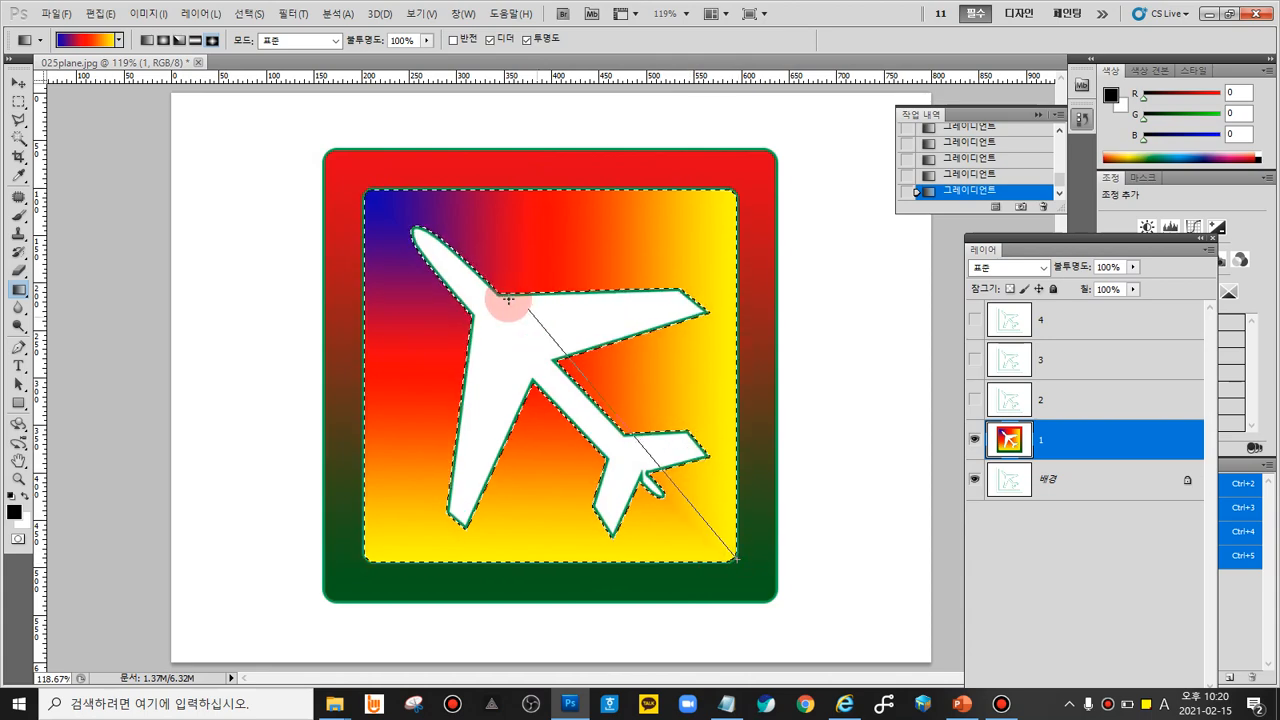
drag(676, 543, 722, 561)
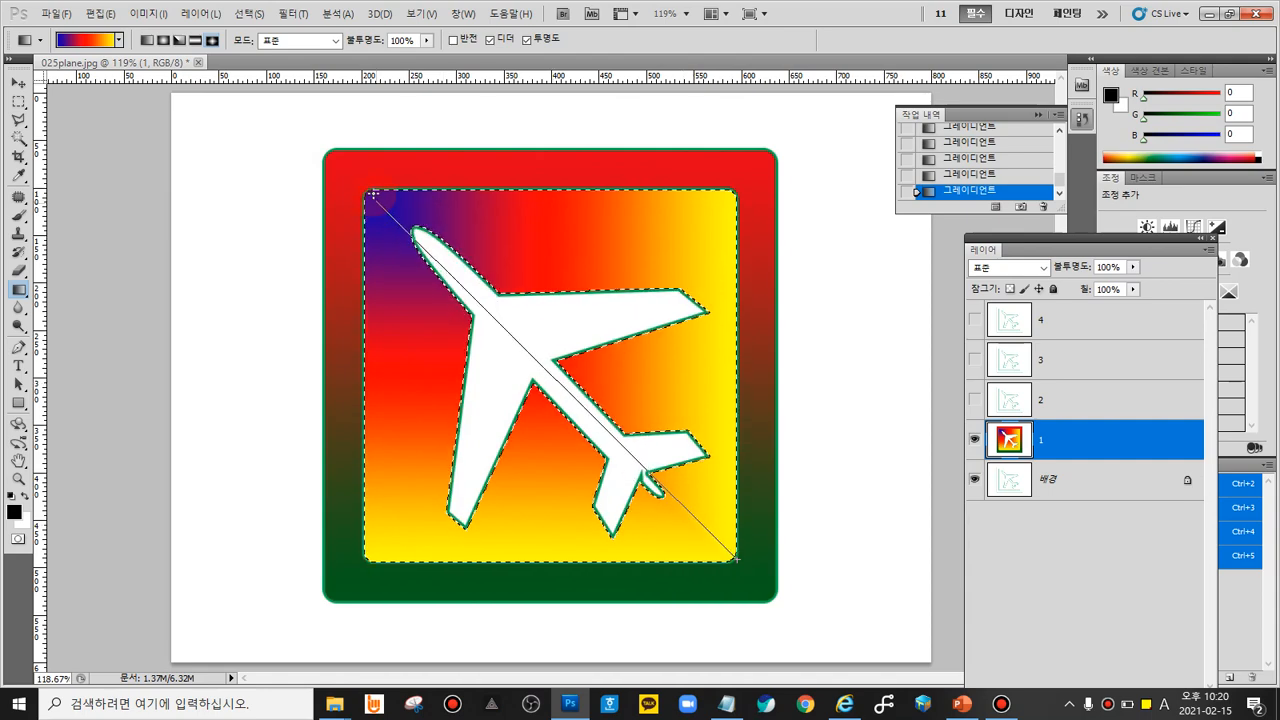
drag(373, 192, 373, 194)
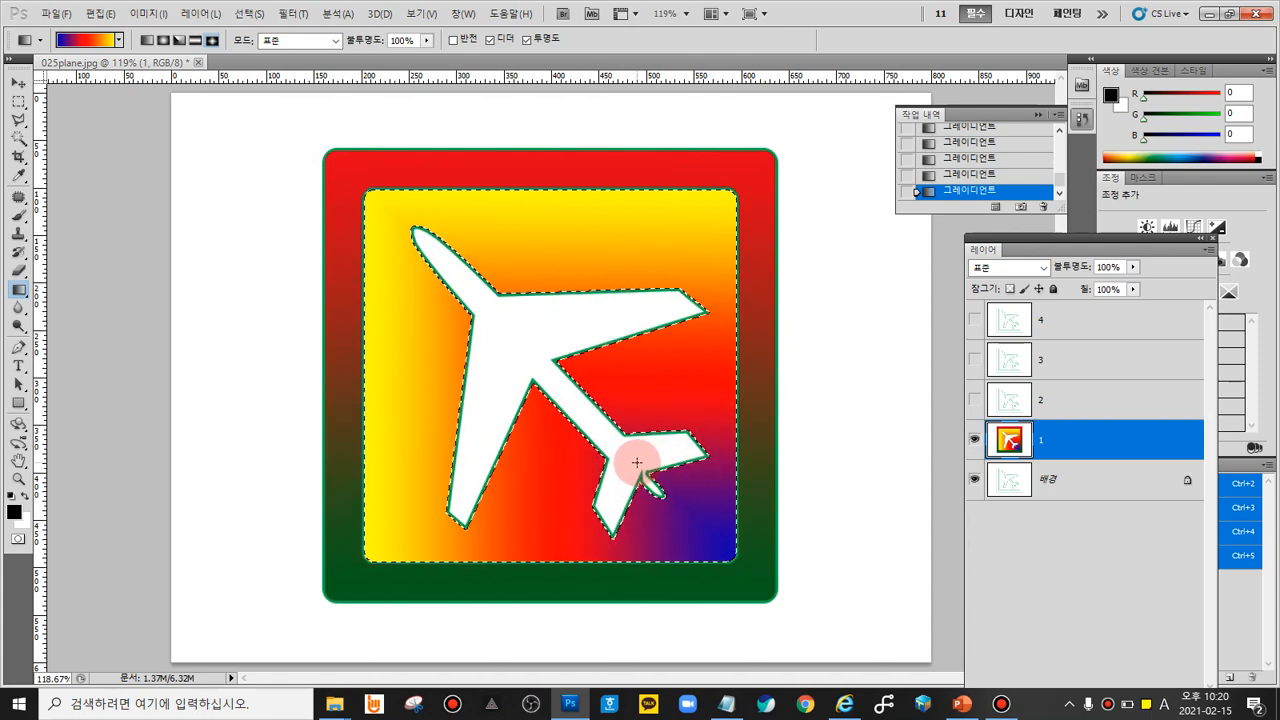
Step: Try diamond gradients starting near the airplane's tail and ending at the area's upper-left corner
drag(564, 381, 414, 242)
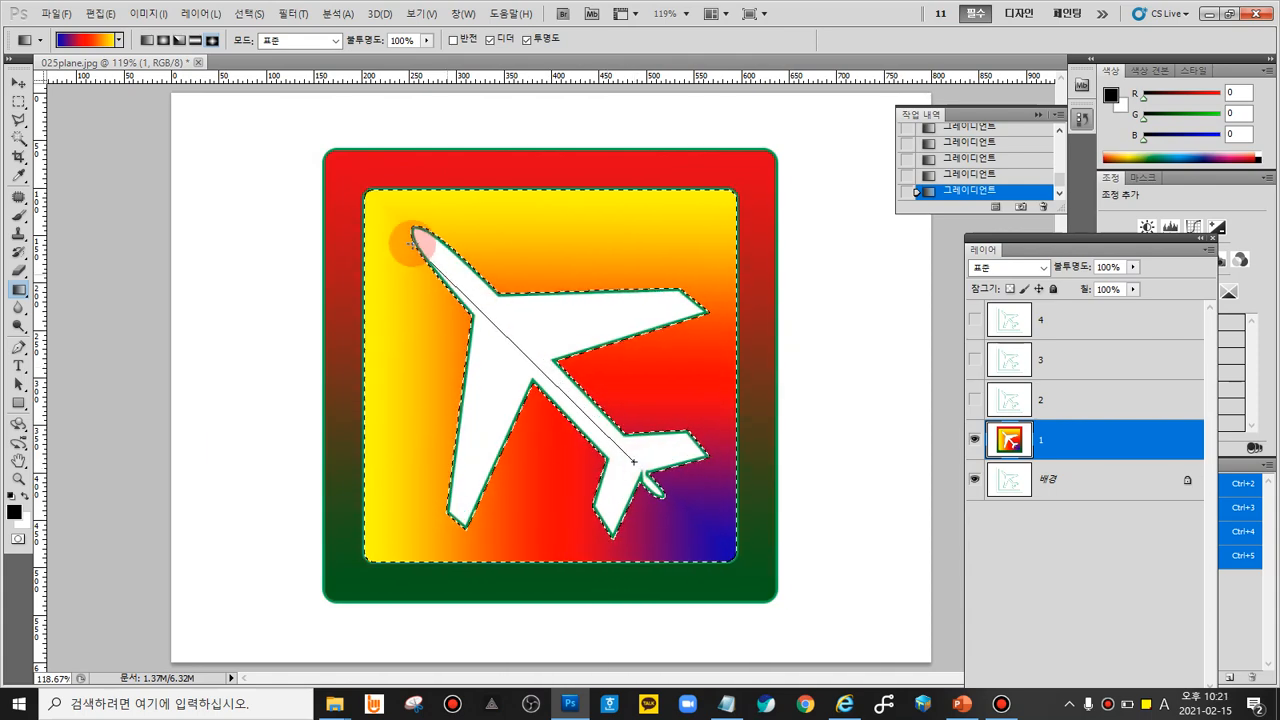
drag(373, 198, 373, 198)
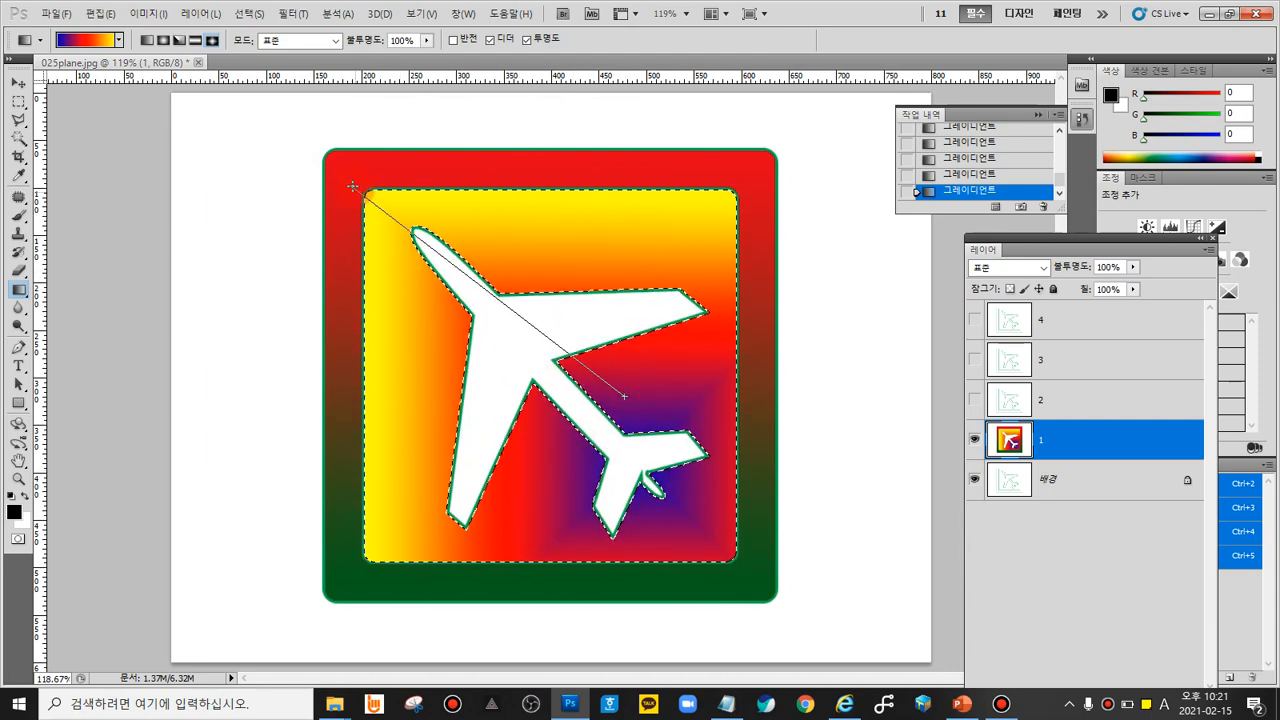
drag(352, 186, 354, 187)
Step: Try diamond gradients of different lengths starting from the centre of the area around the airplane
drag(533, 373, 418, 253)
drag(510, 356, 510, 356)
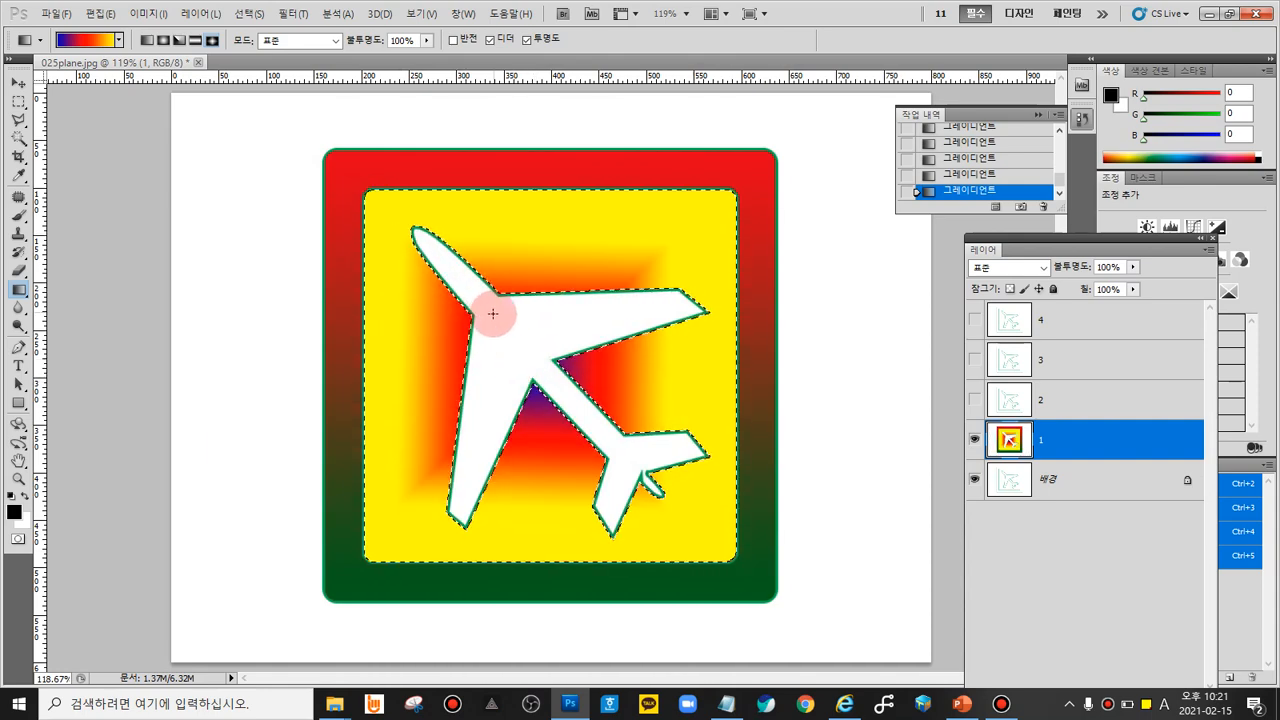
drag(398, 216, 270, 72)
drag(521, 362, 687, 552)
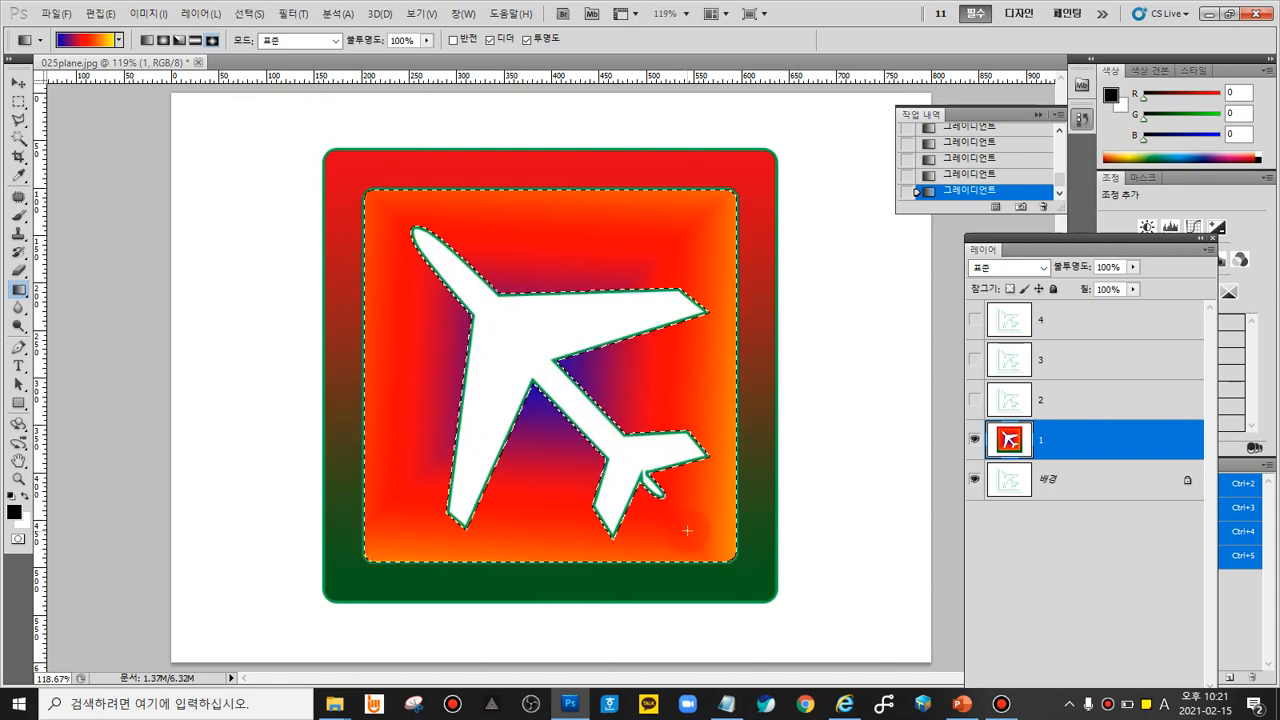
Step: Try diamond gradients from several off-centre points in the area's lower-right part toward its upper left
drag(455, 288, 502, 348)
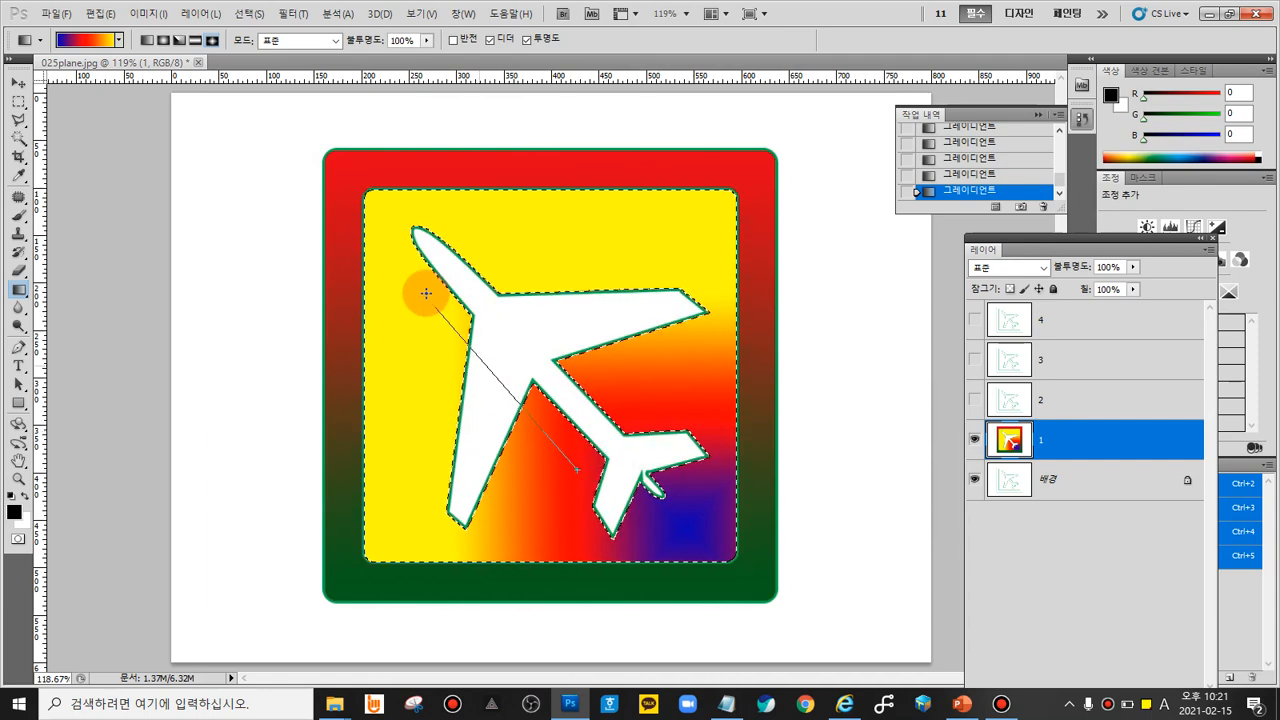
drag(426, 293, 428, 286)
drag(506, 190, 506, 190)
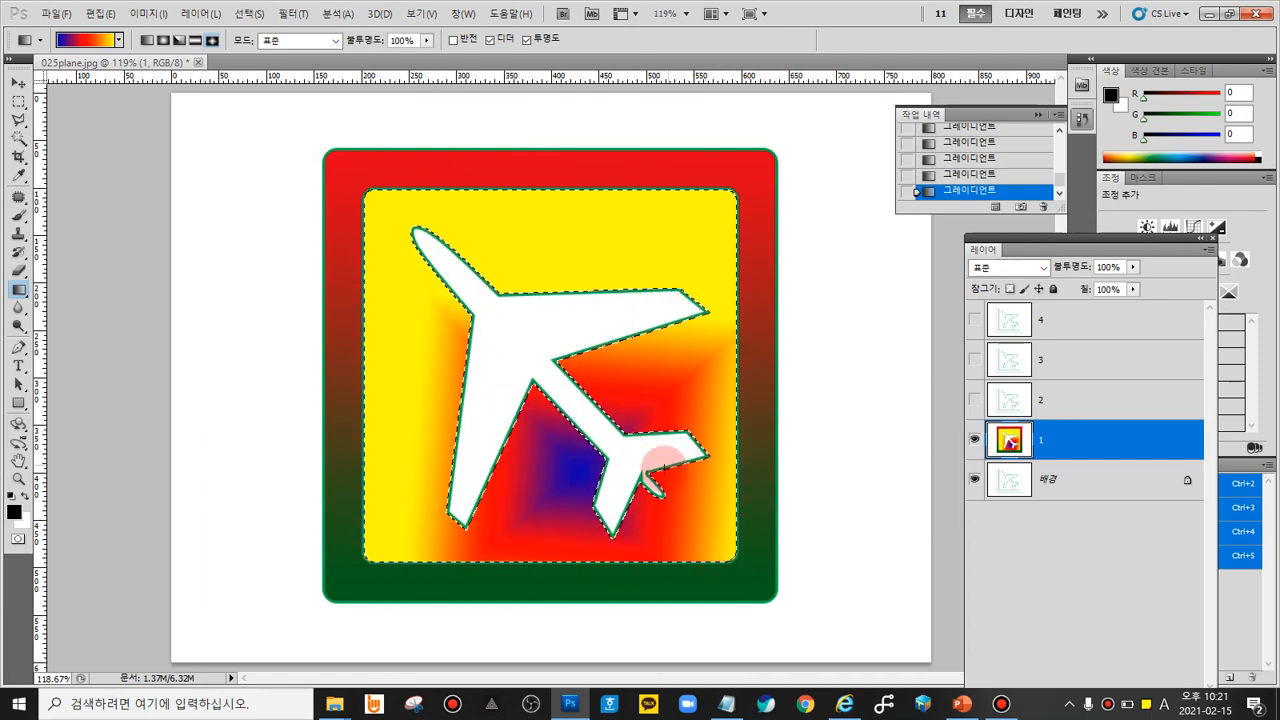
drag(649, 394, 419, 302)
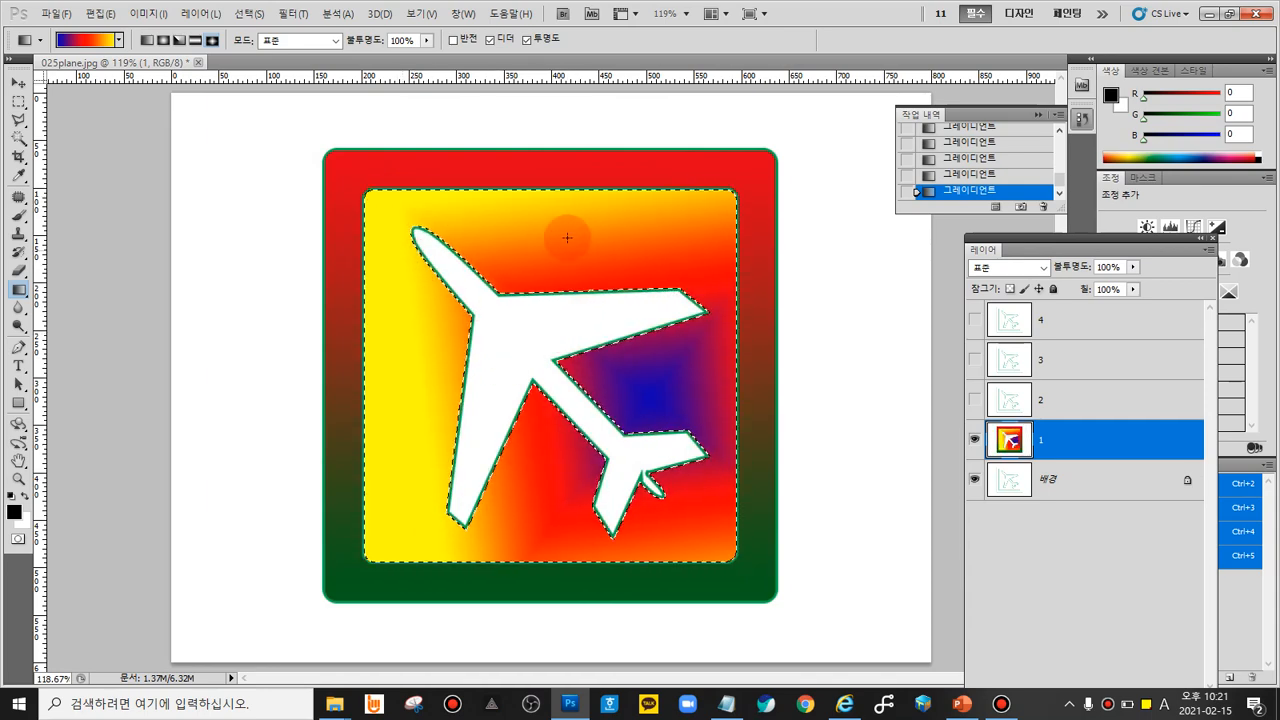
drag(578, 467, 401, 291)
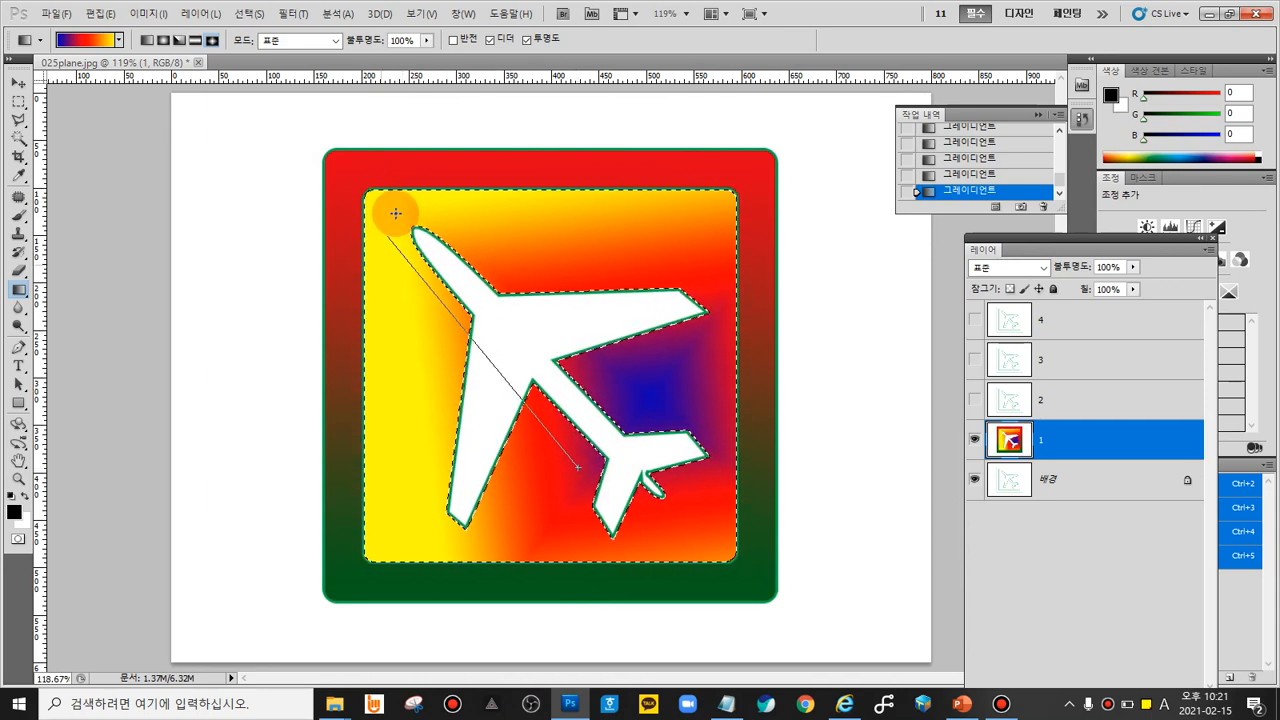
drag(373, 197, 373, 197)
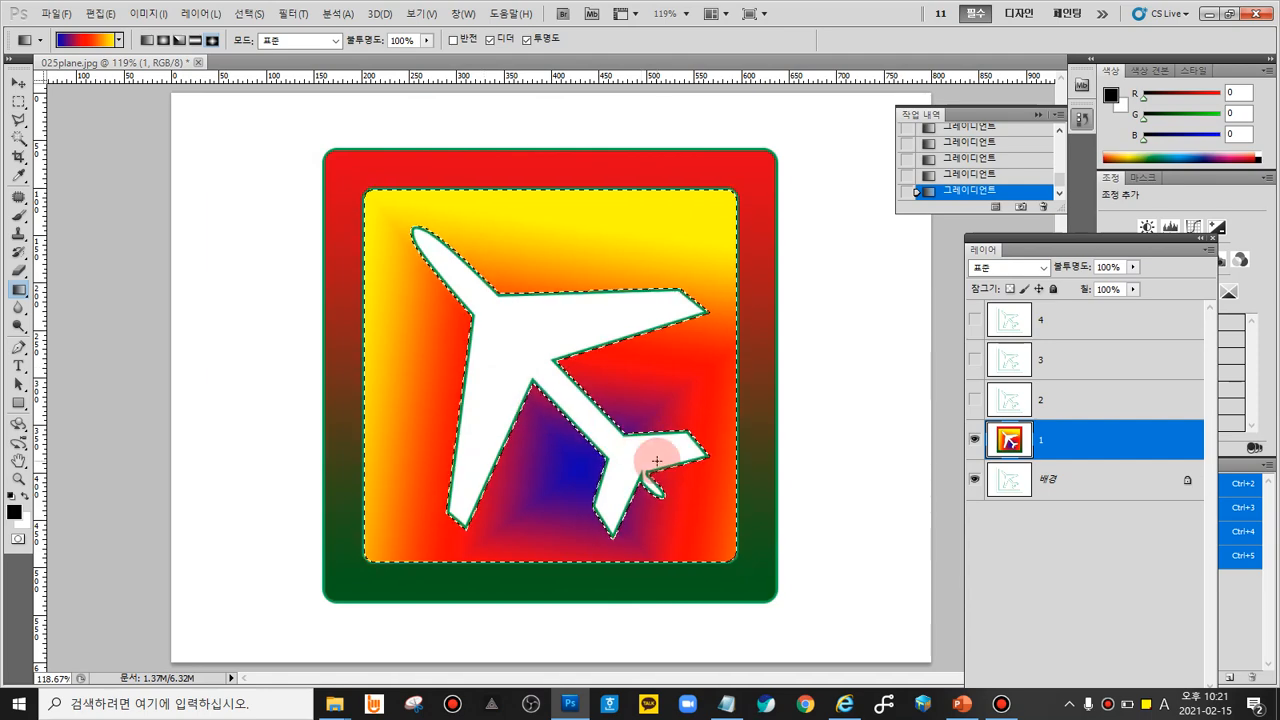
Step: Fill the area around the airplane with a linear gradient from below the fuselage to its upper-left corner, and deselect it
click(164, 40)
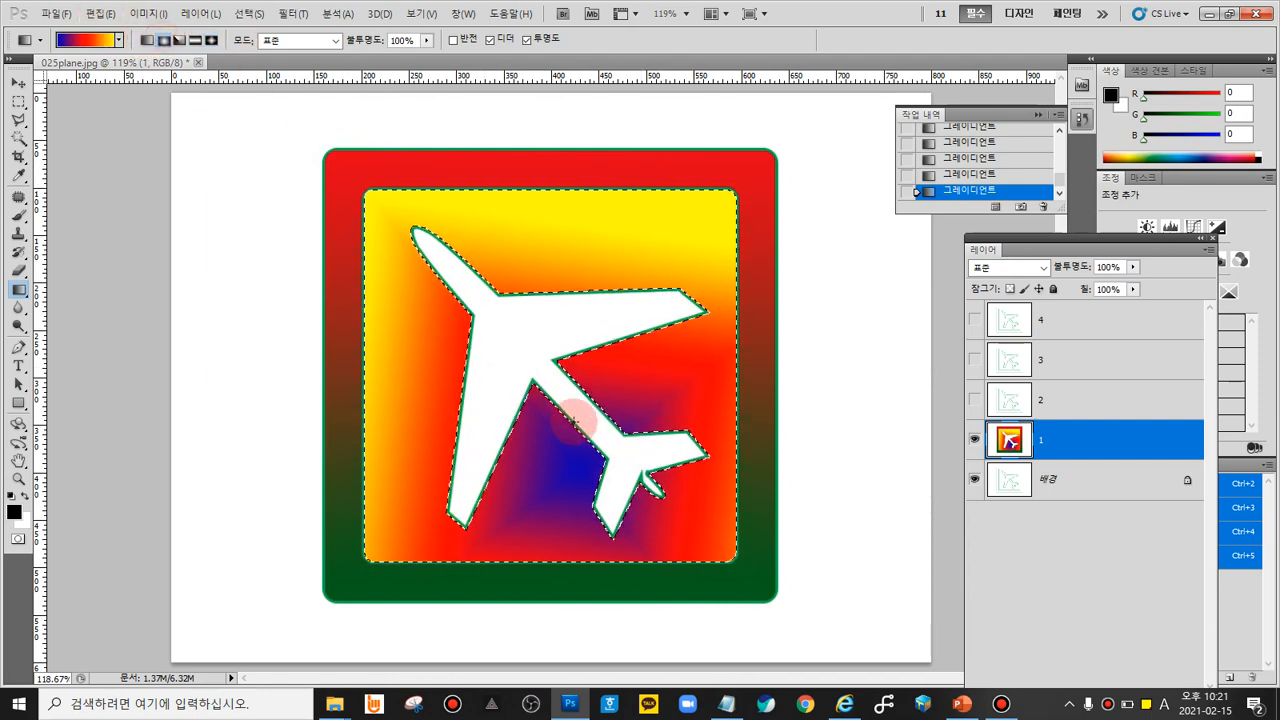
click(148, 41)
drag(572, 443, 436, 260)
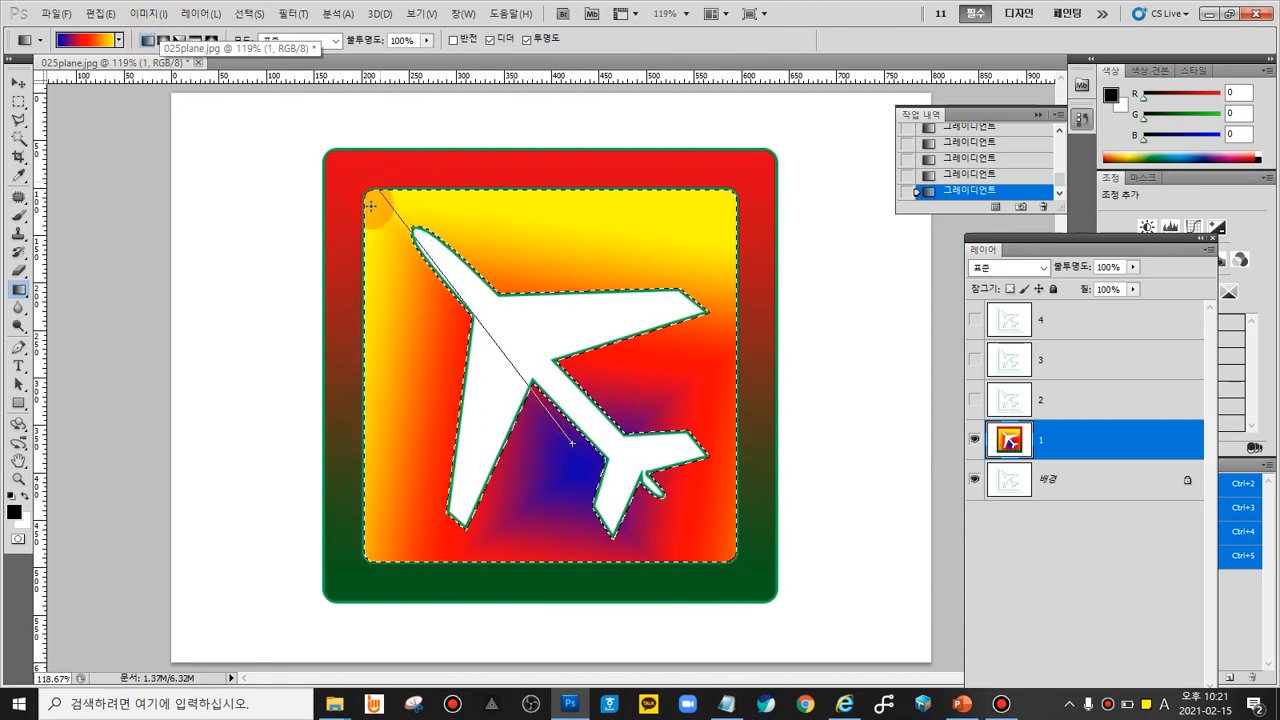
drag(370, 196, 370, 196)
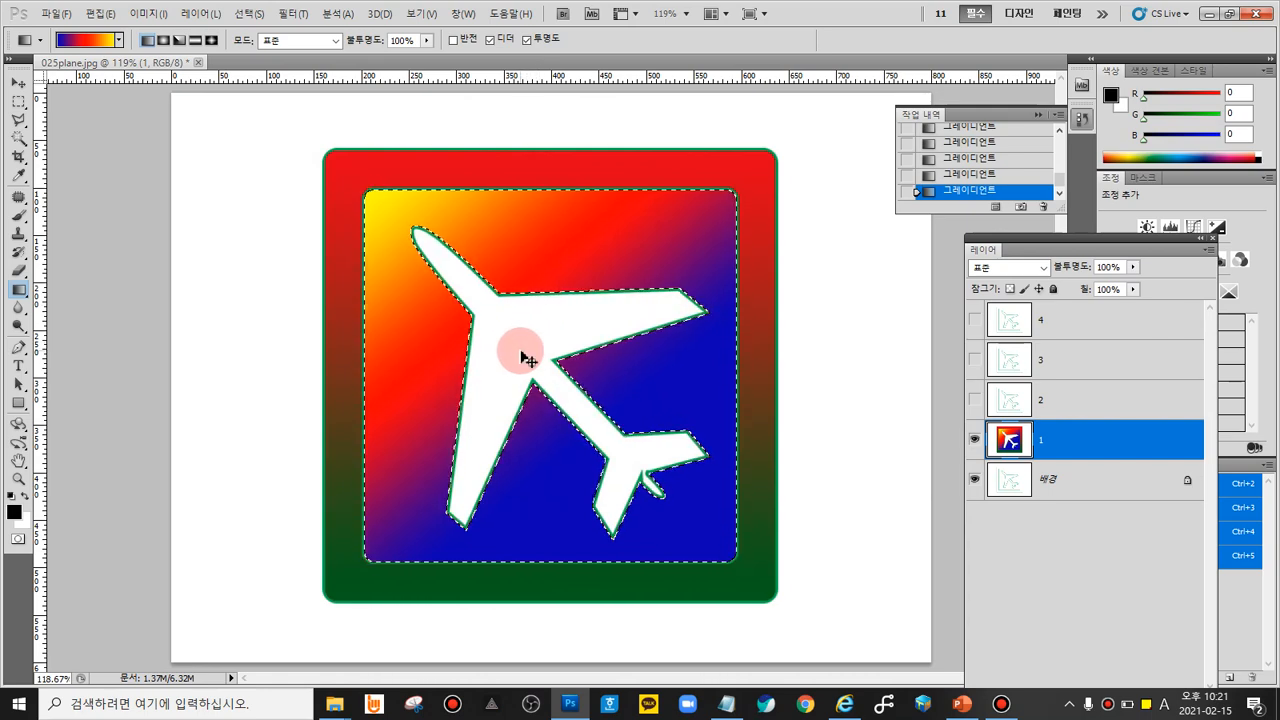
key(ctrl+d)
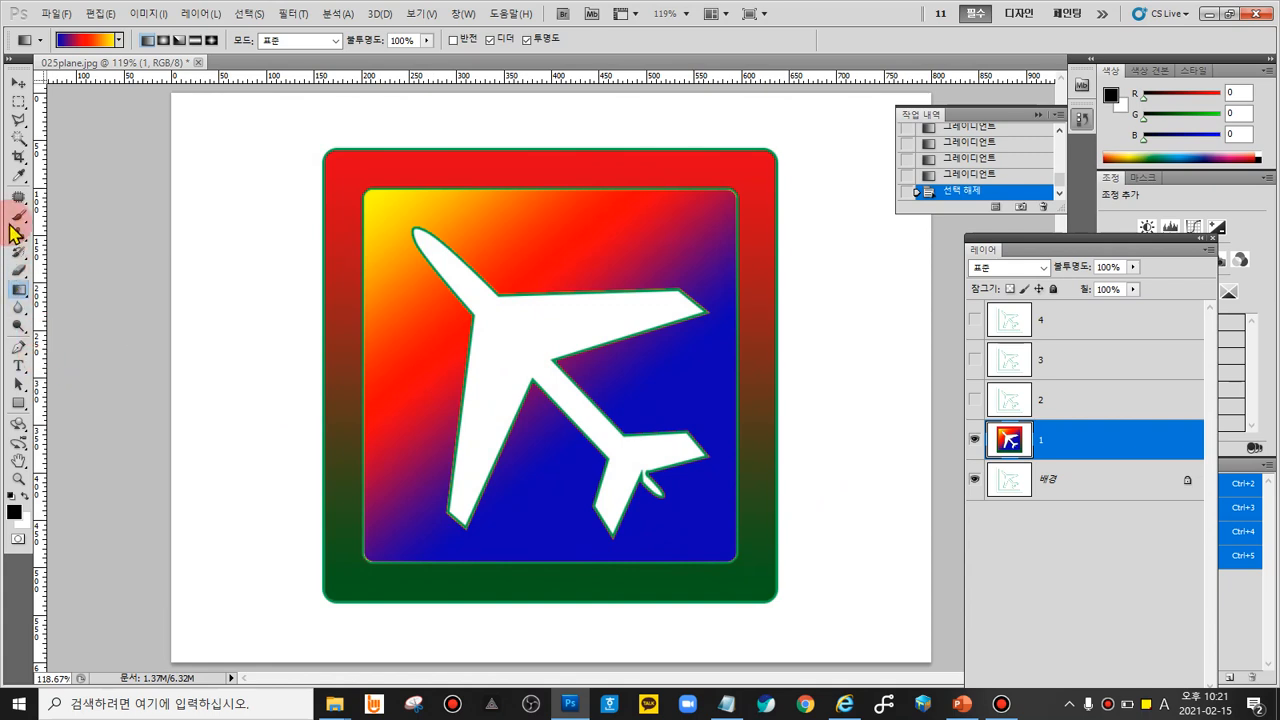
Step: Select the white interior of the airplane with the Magic Wand, tolerance 32
click(17, 145)
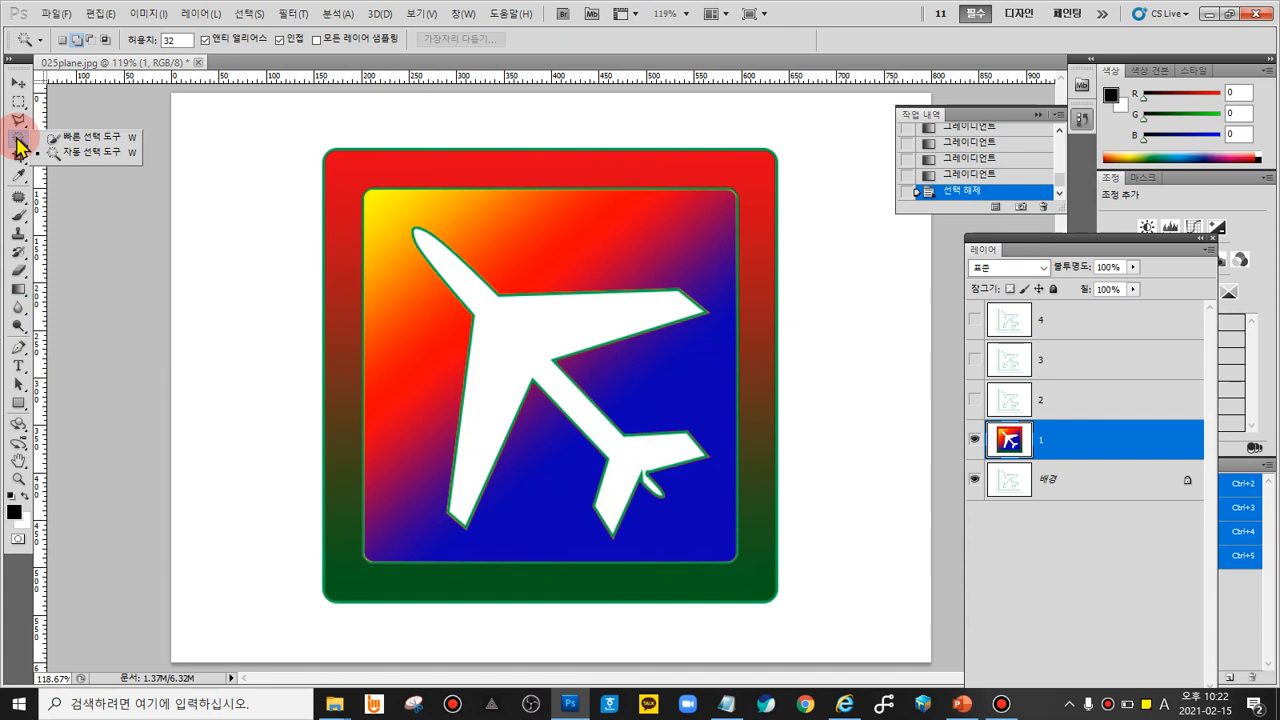
click(72, 152)
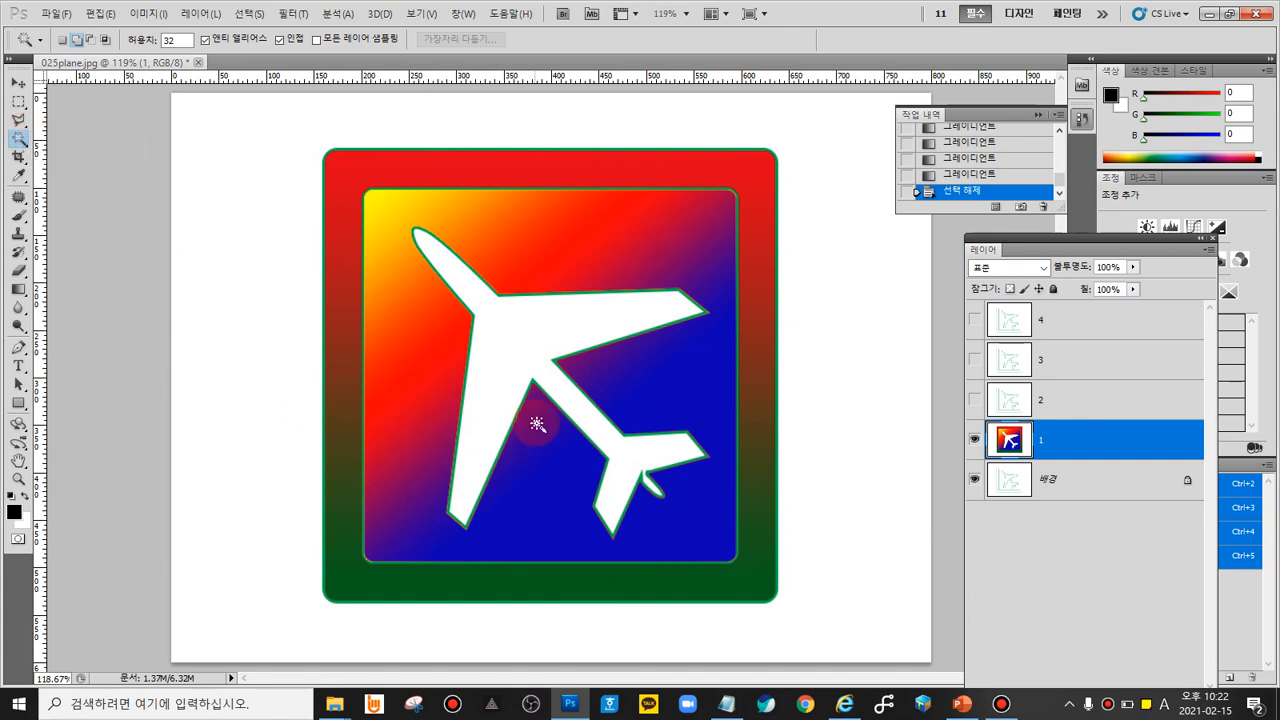
click(517, 334)
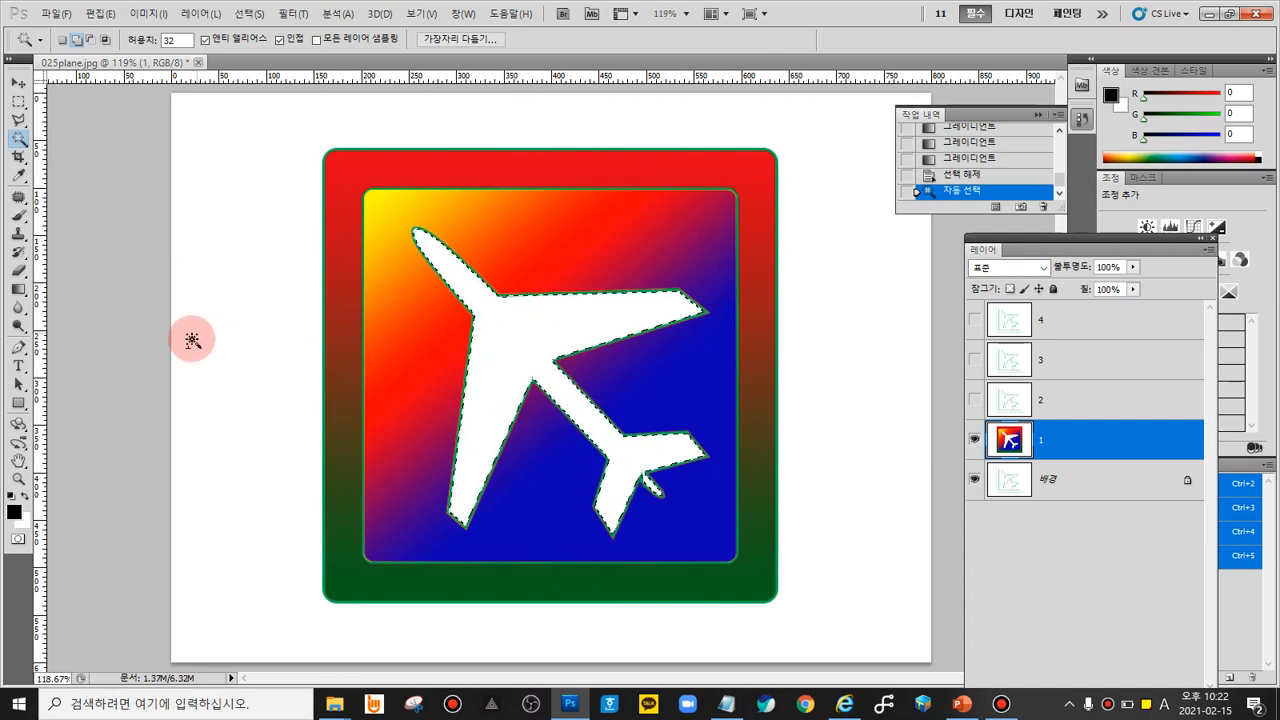
Step: Fill the airplane with the blue-white-gold preset as a linear gradient, redrawing it at different lengths and ending with nose to tail
click(18, 289)
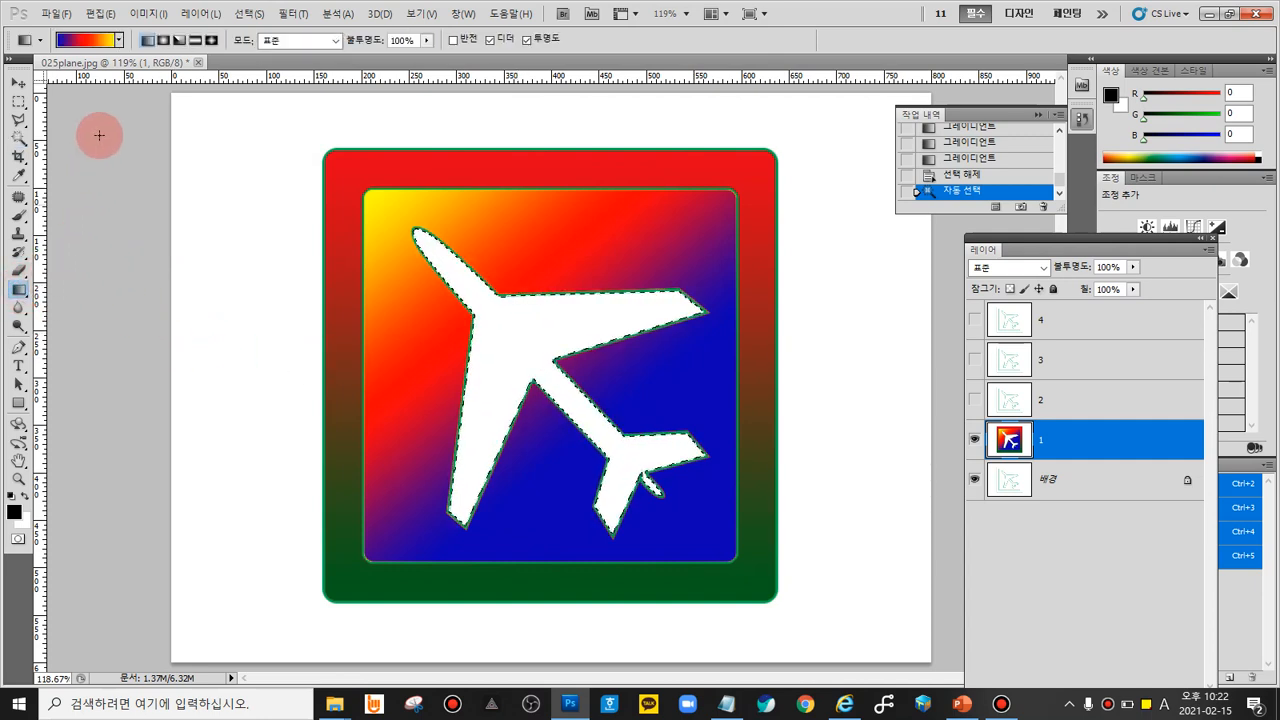
click(118, 41)
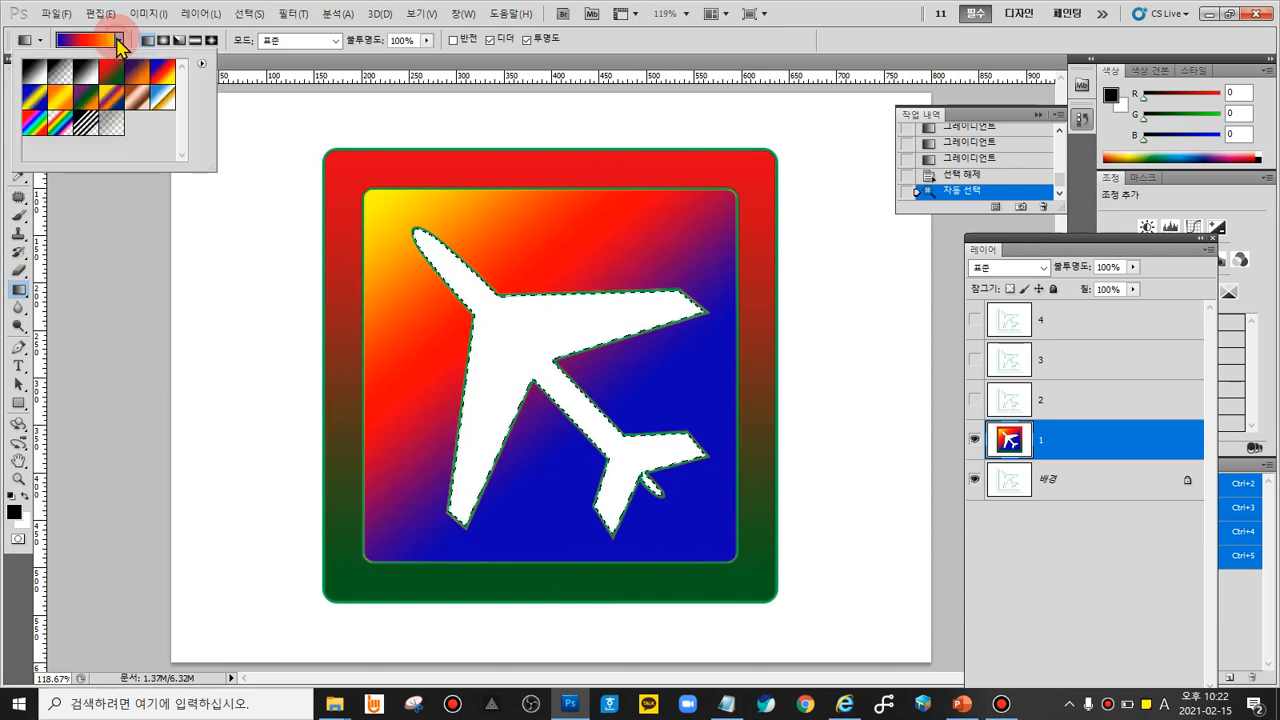
click(162, 100)
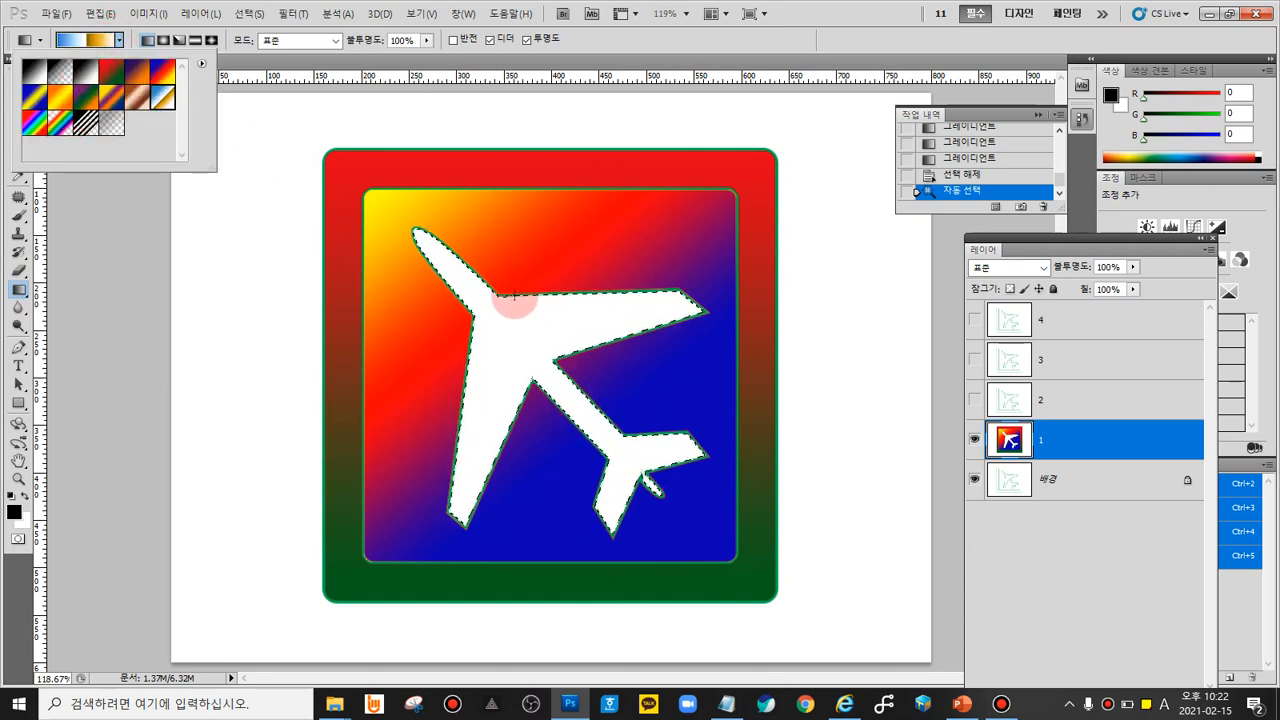
drag(430, 258, 548, 367)
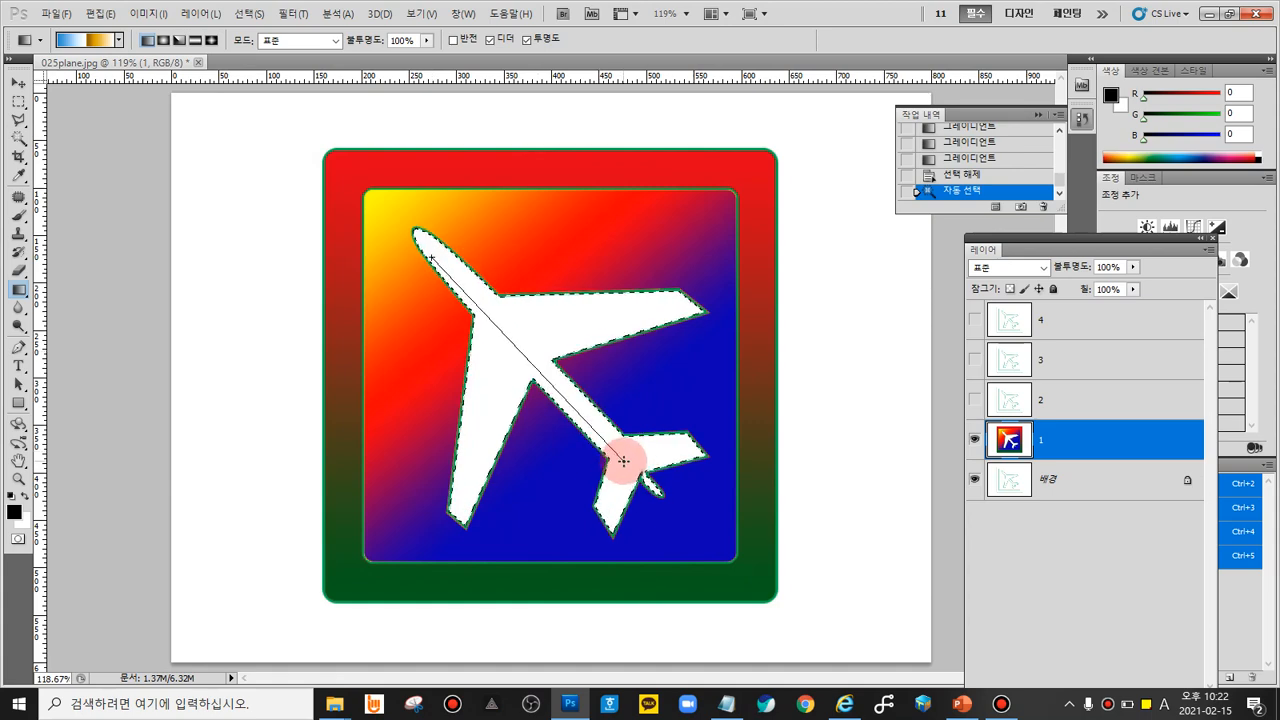
drag(623, 461, 624, 460)
drag(507, 324, 462, 280)
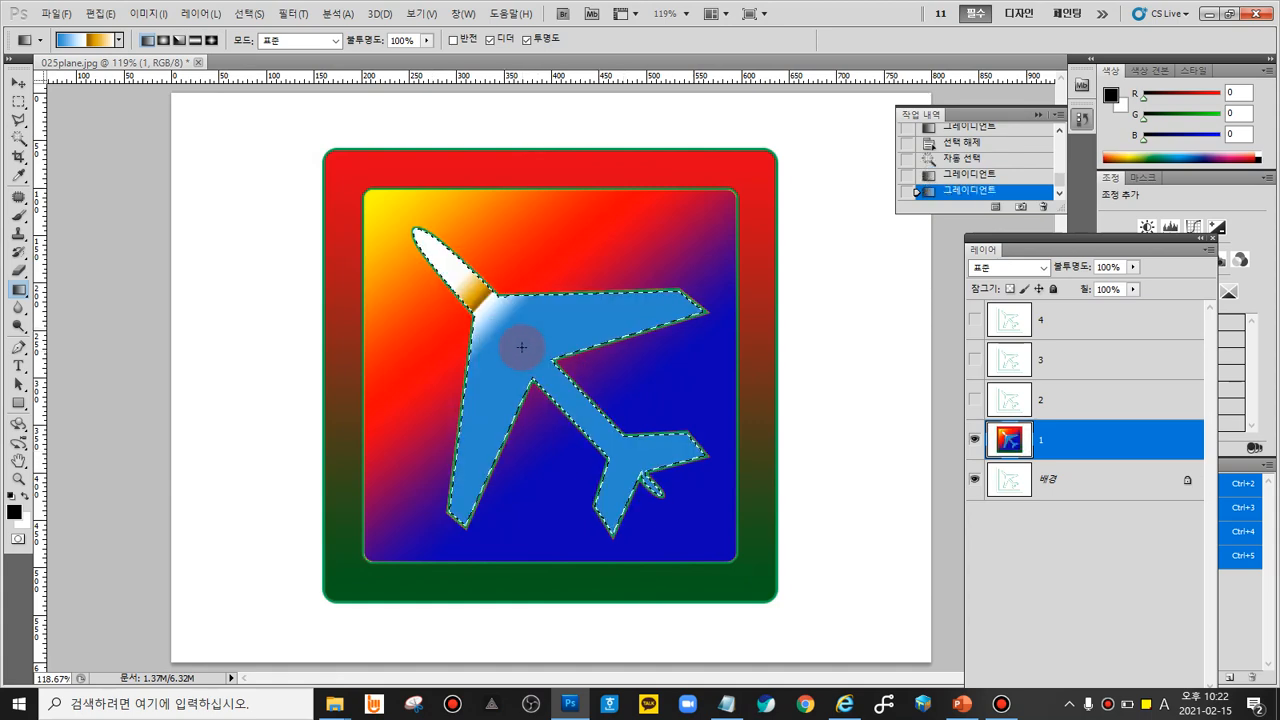
drag(543, 375, 541, 373)
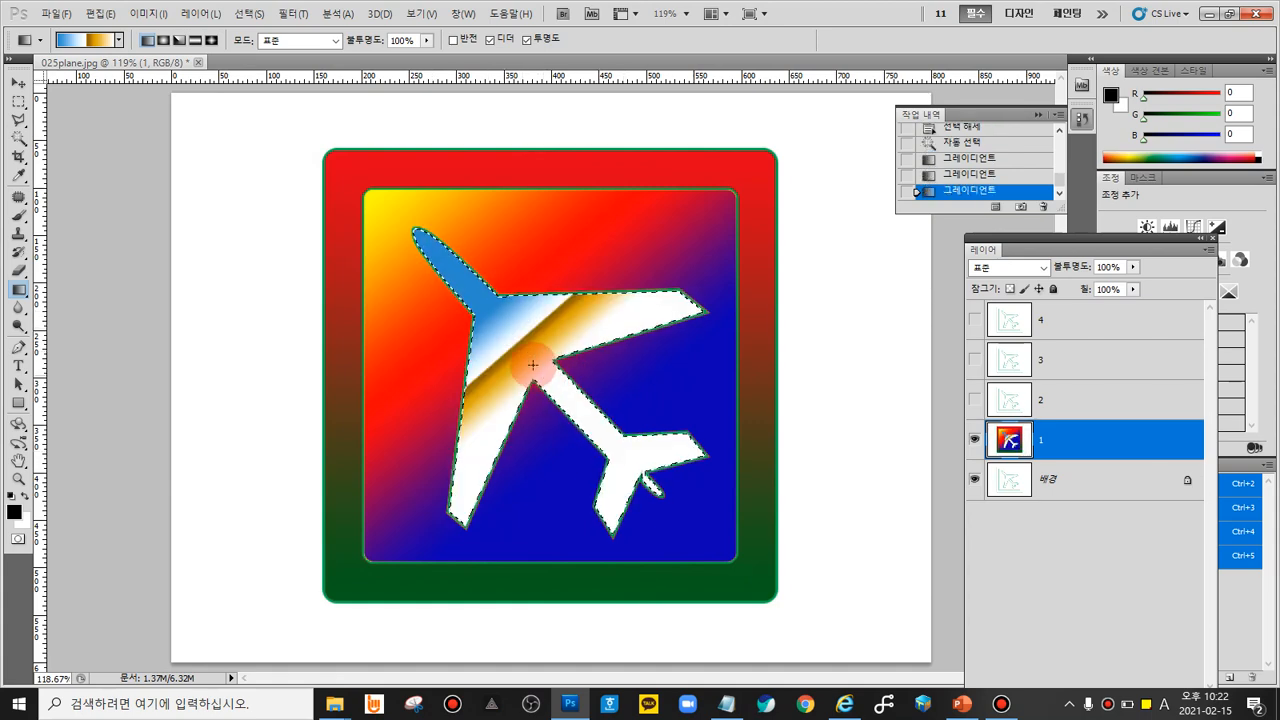
drag(471, 308, 618, 443)
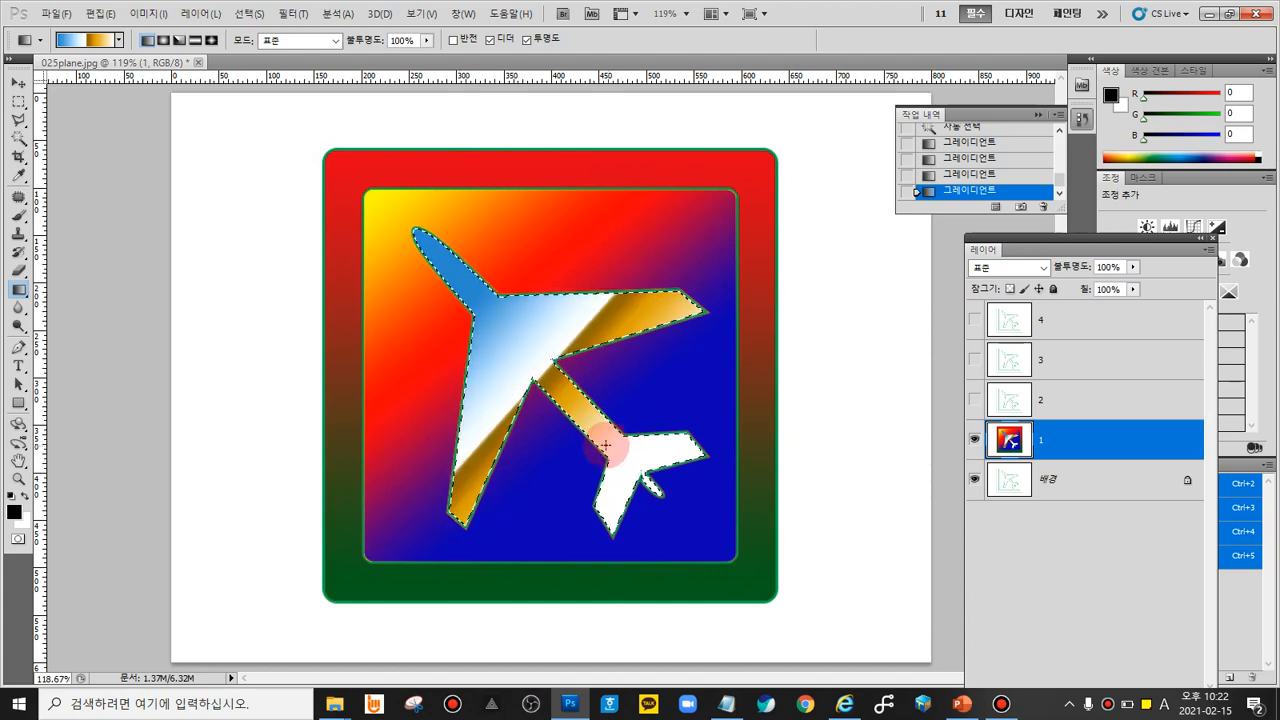
Step: Try the copper preset as a linear gradient across the selected airplane from nose to tail
click(118, 40)
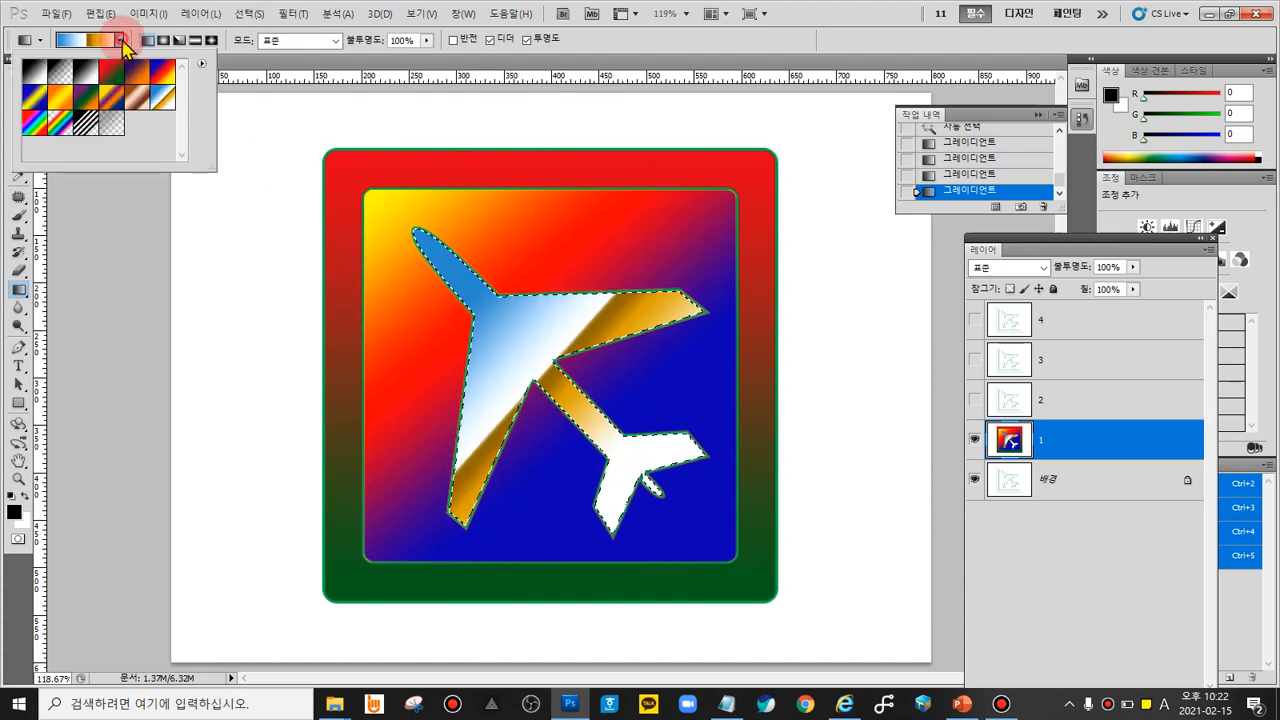
click(136, 96)
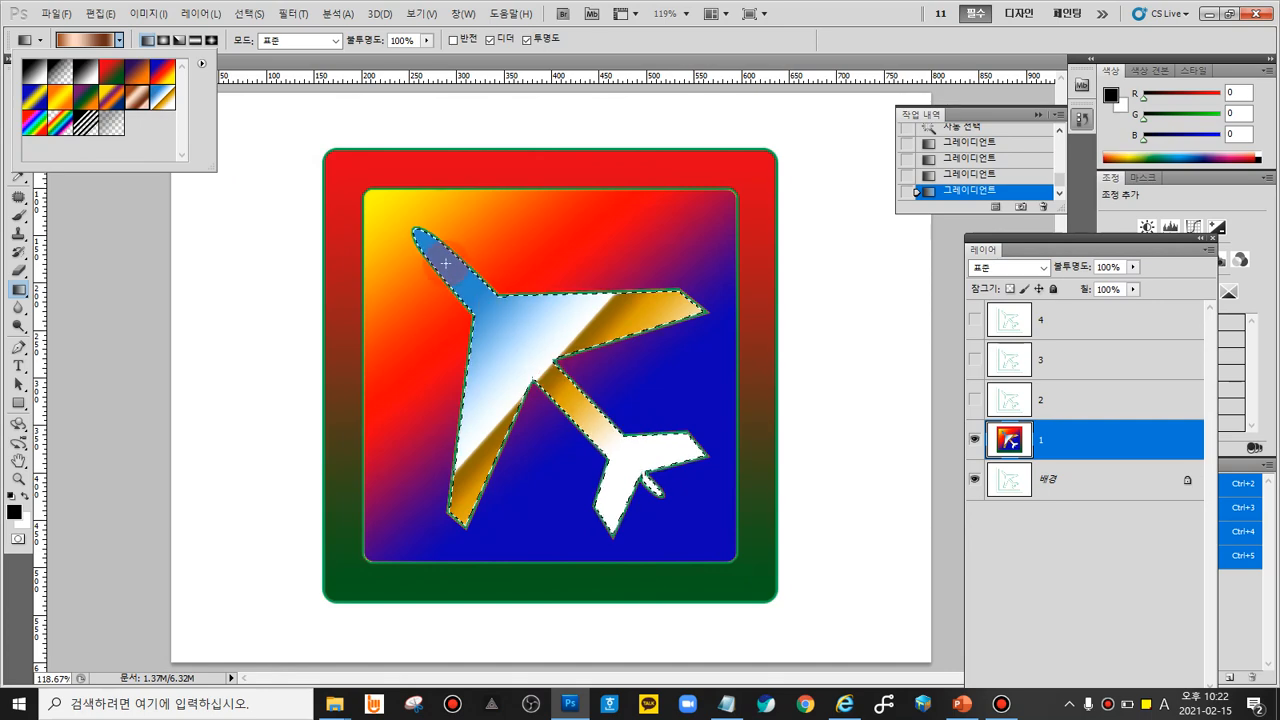
drag(441, 263, 609, 457)
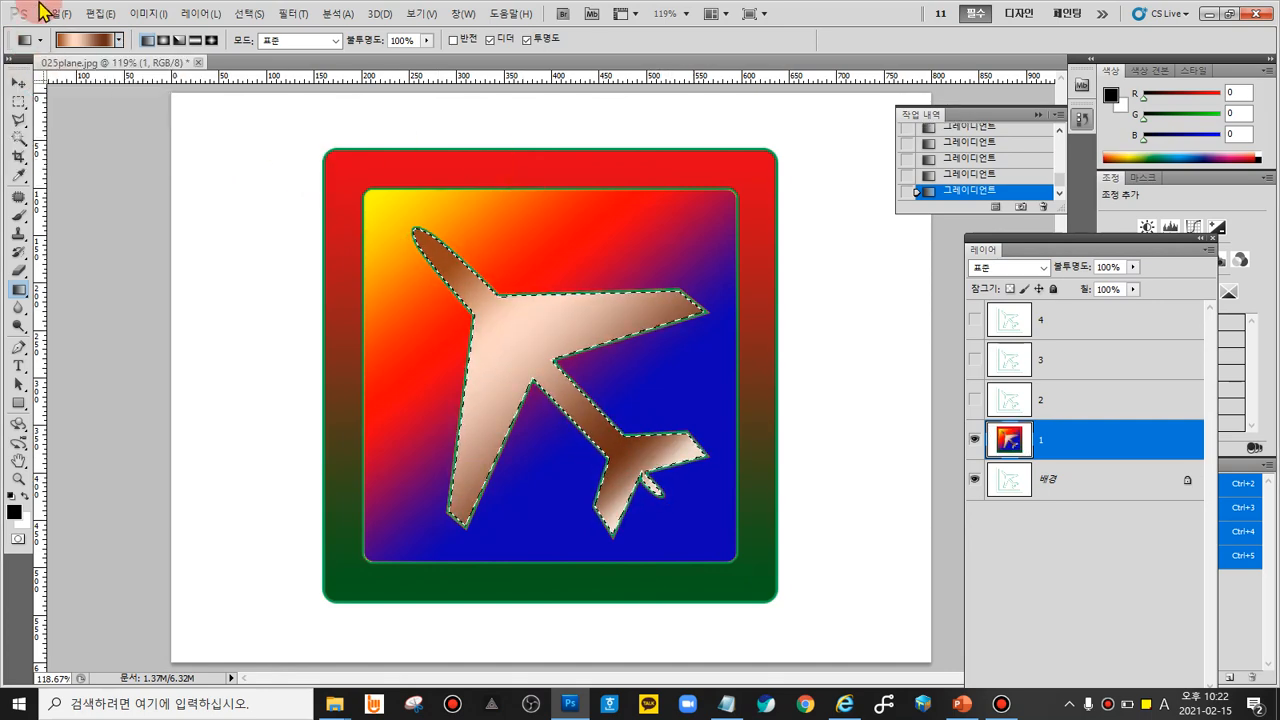
Step: Try the yellow-purple-orange-blue preset on the airplane as a long nose-to-tail linear gradient and as short upward gradients across the wings
click(118, 40)
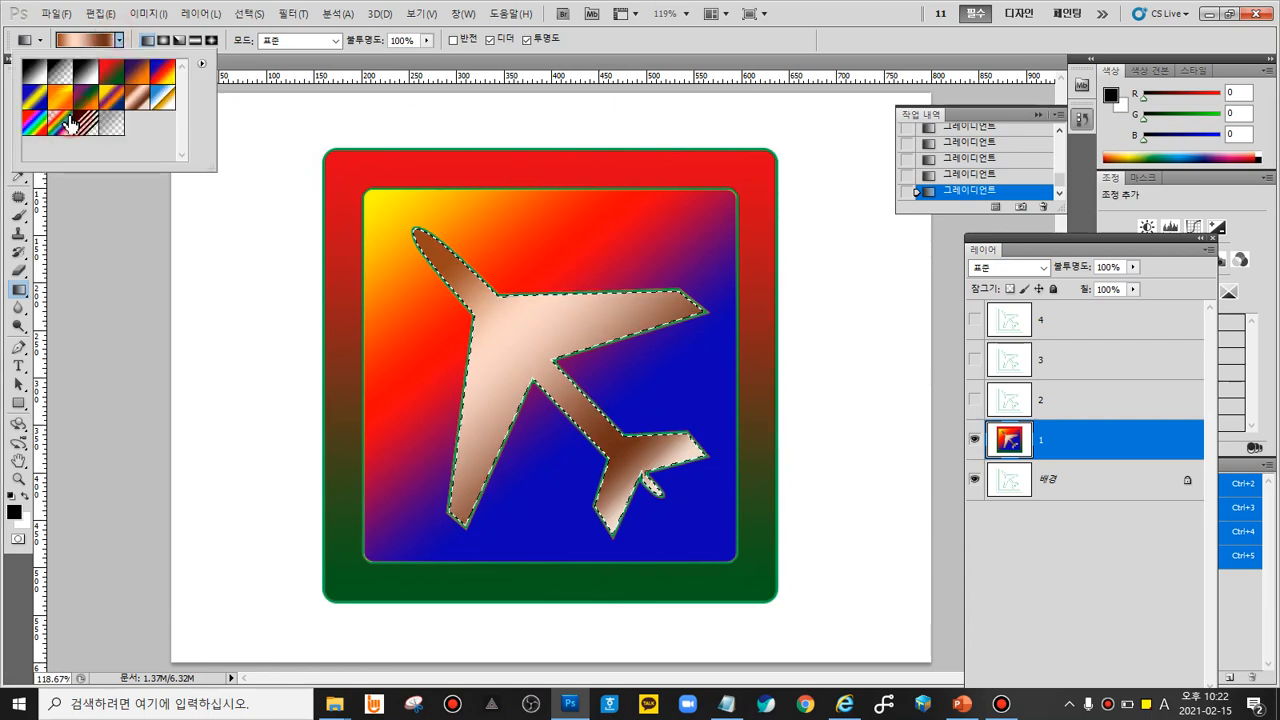
click(111, 102)
drag(444, 261, 665, 496)
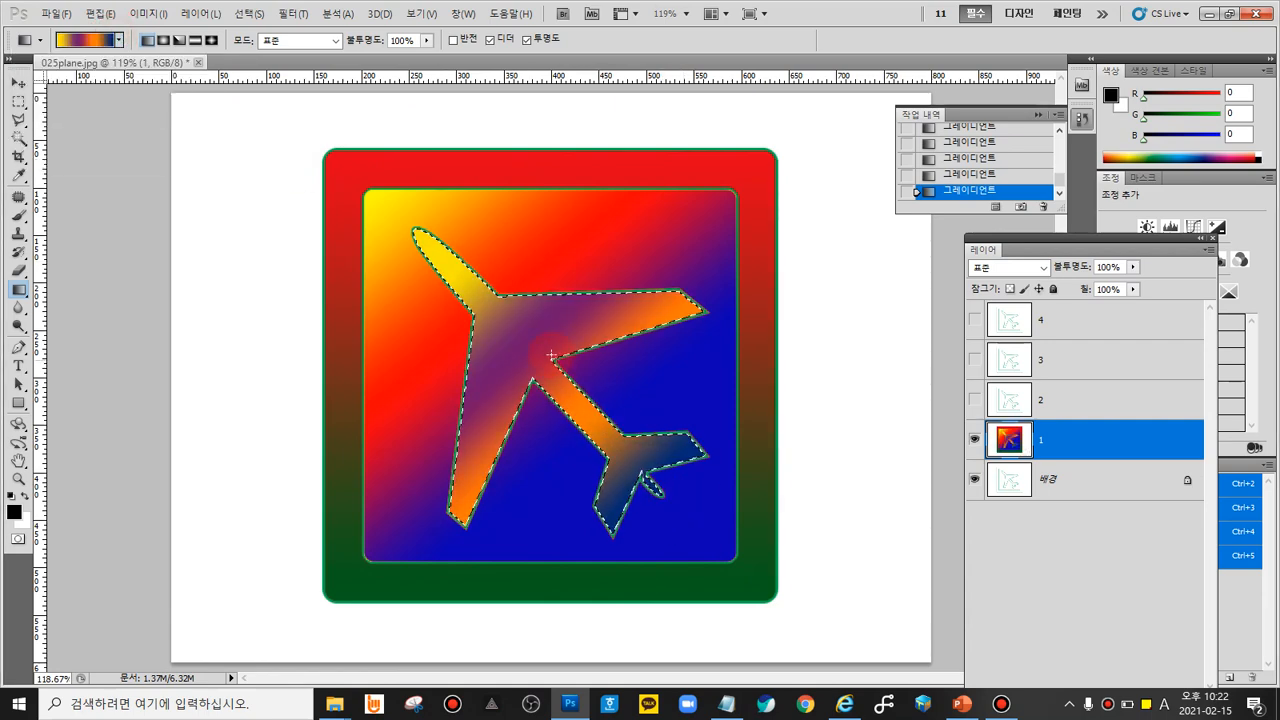
drag(524, 385, 531, 322)
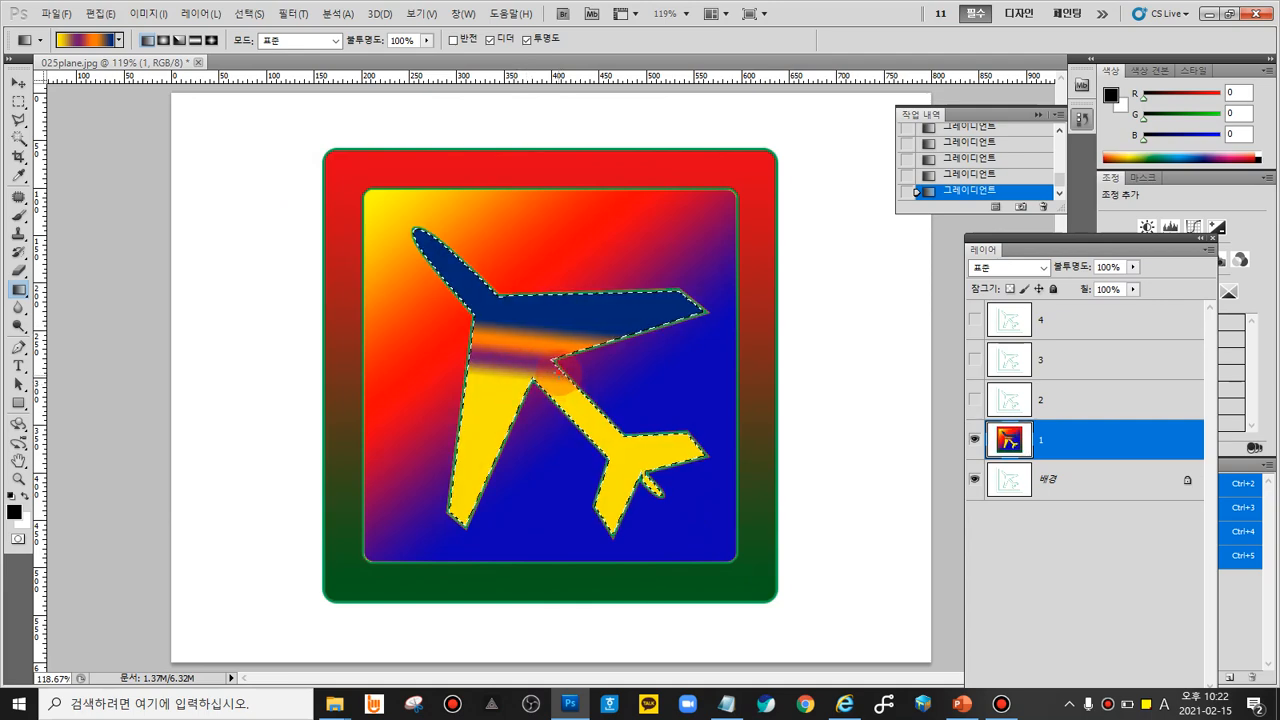
drag(557, 372, 544, 304)
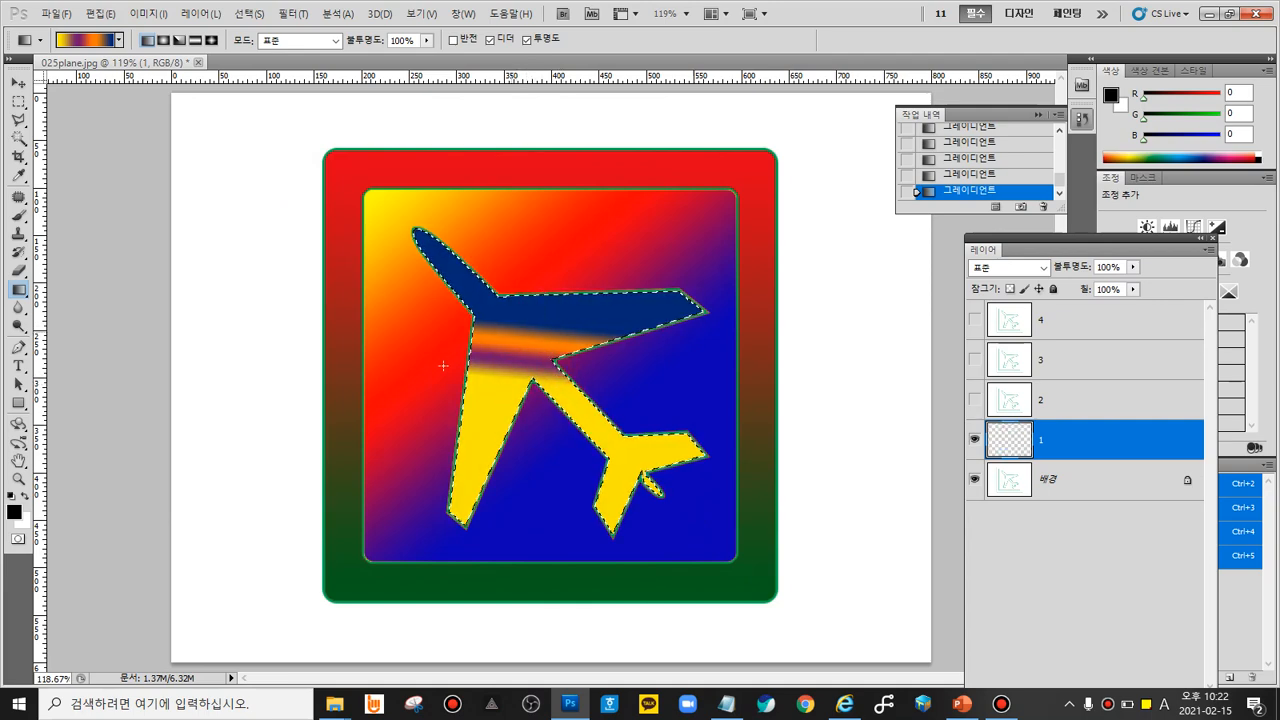
Step: Fill the airplane with the spectrum preset as a linear gradient from nose to tail, and deselect it
click(118, 40)
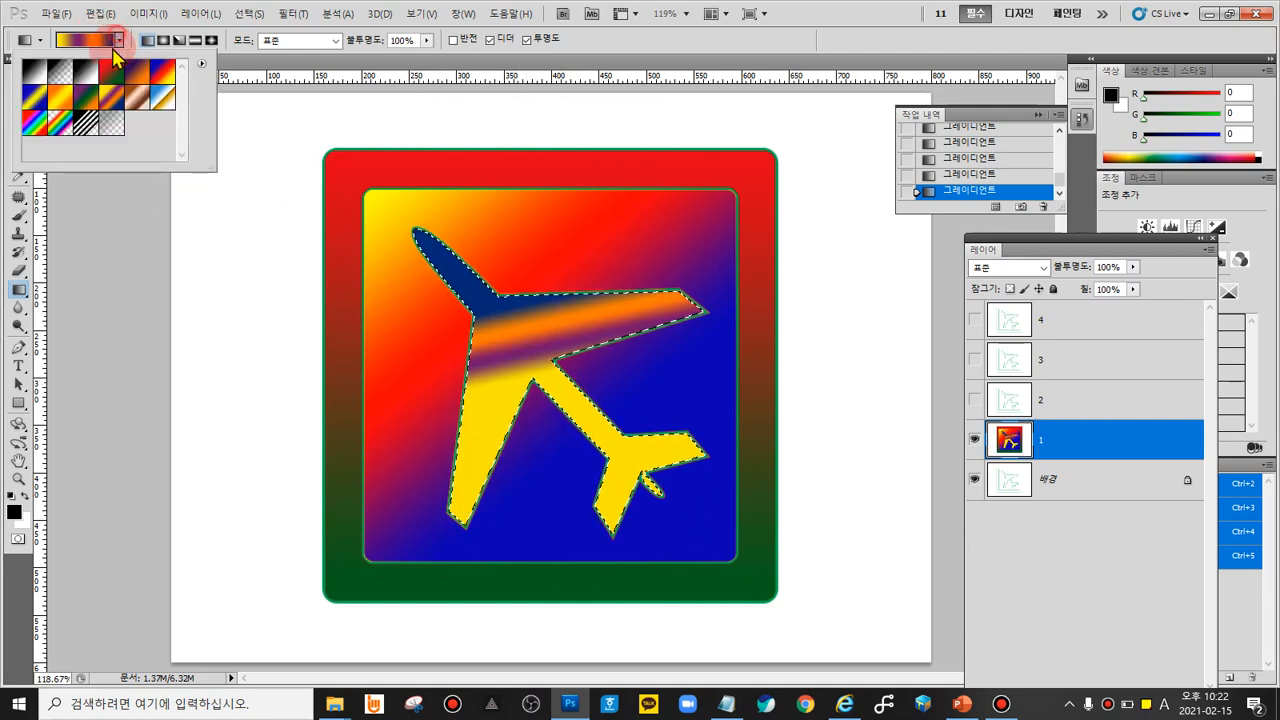
click(35, 123)
drag(435, 246, 466, 289)
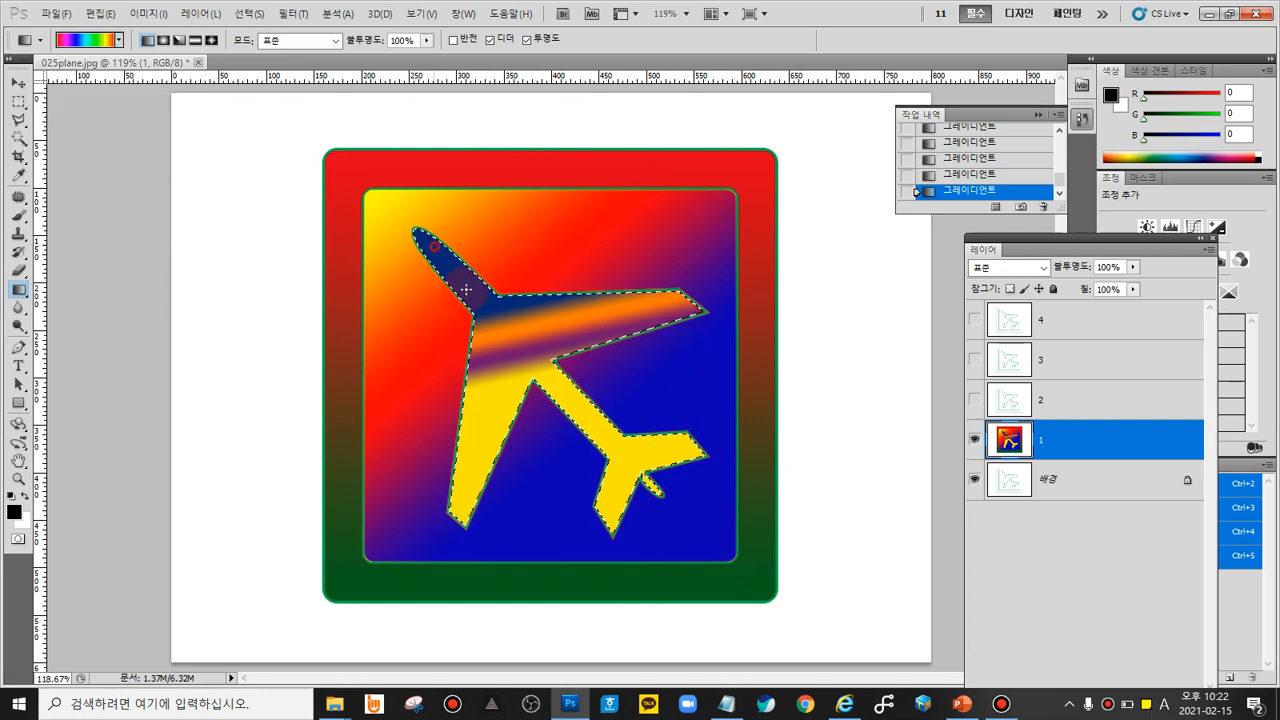
drag(637, 468, 637, 468)
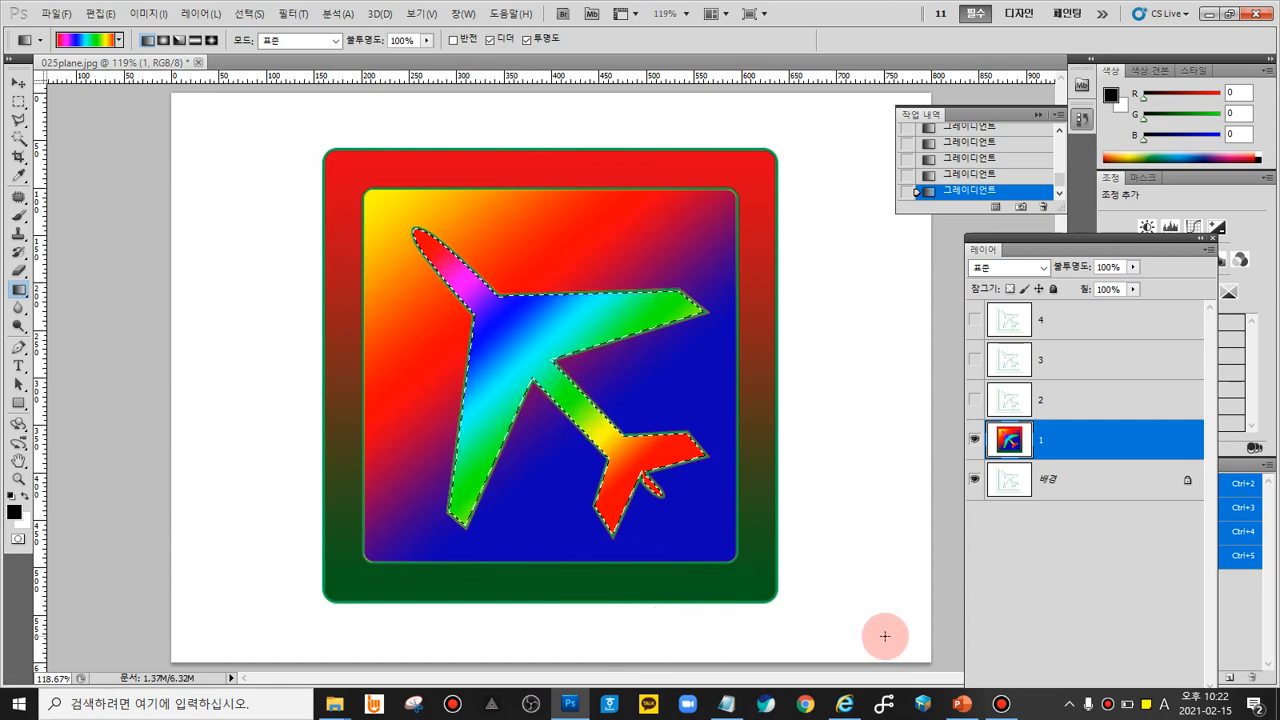
key(ctrl+d)
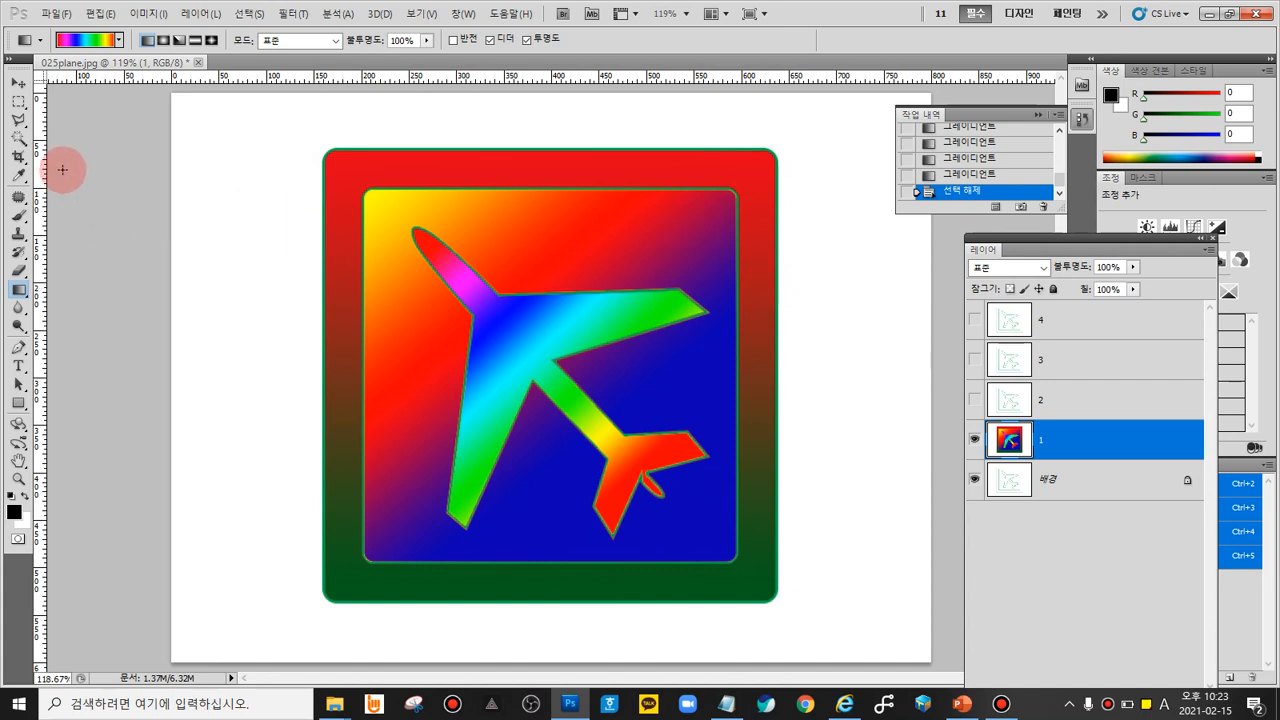
Step: Switch to the Magic Wand, and make layer 2 active and visible
click(22, 128)
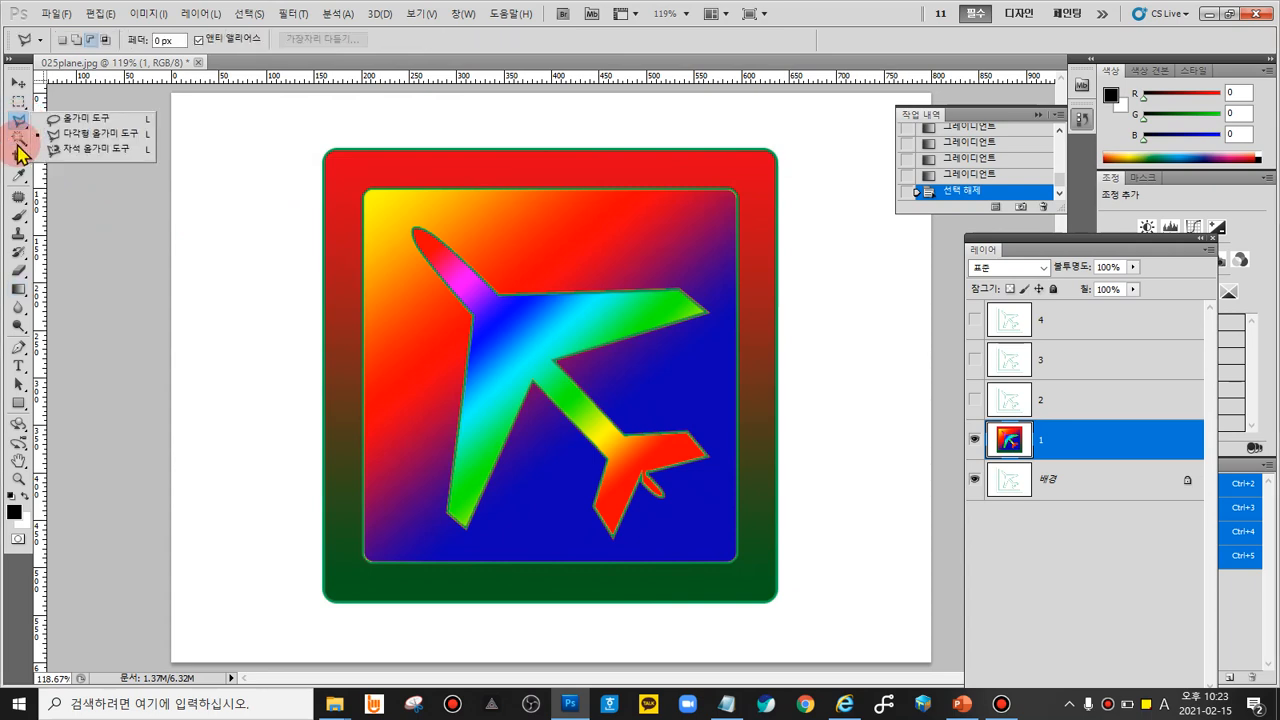
click(18, 142)
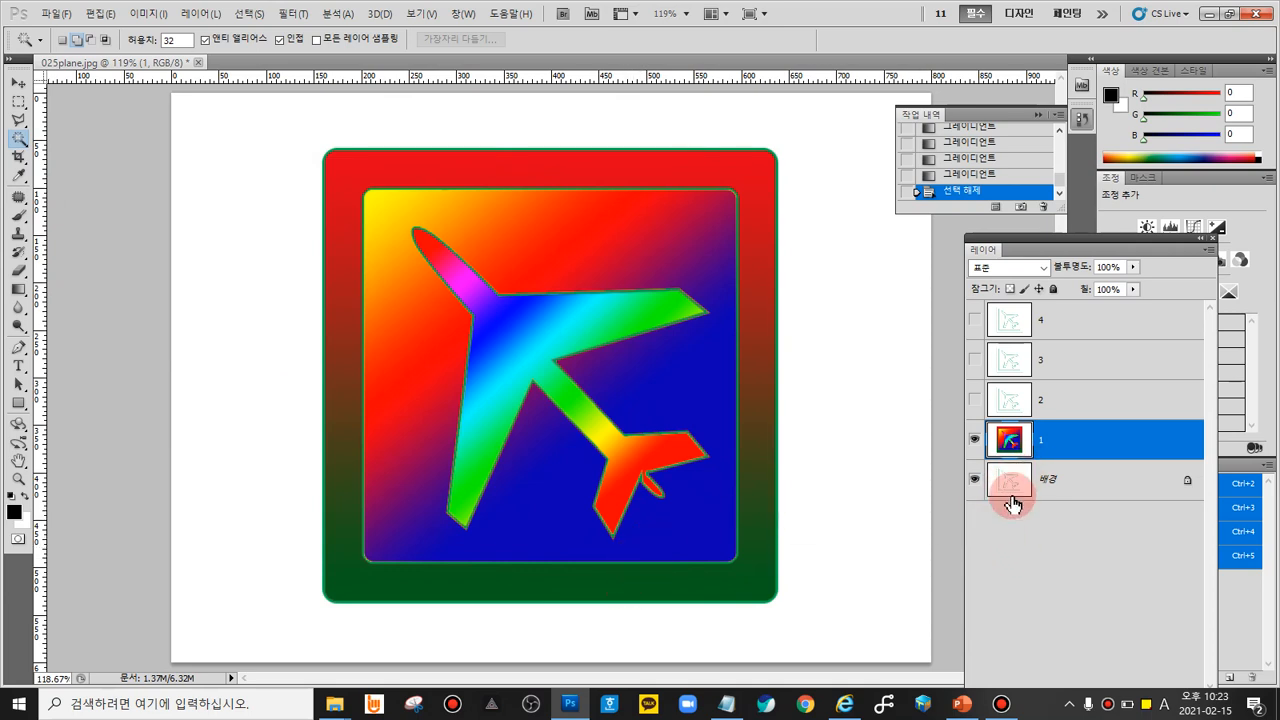
click(1080, 405)
click(1080, 405)
click(1080, 405)
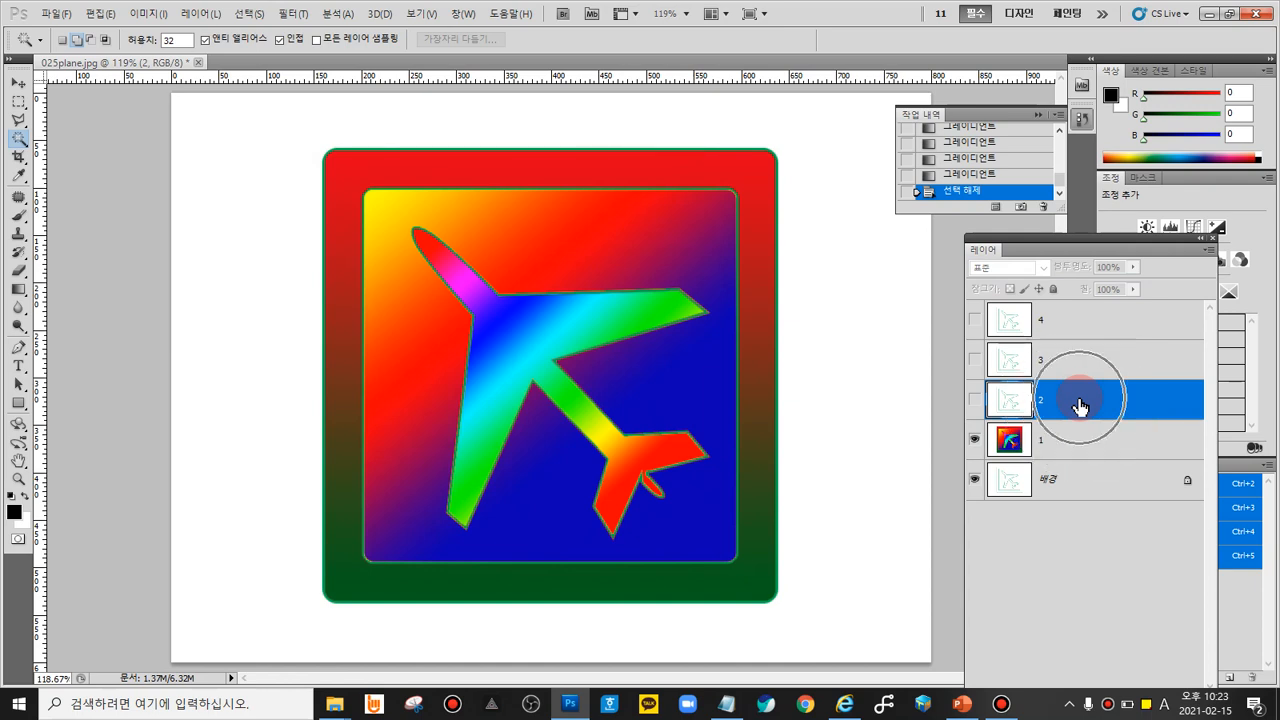
click(1080, 405)
click(1080, 405)
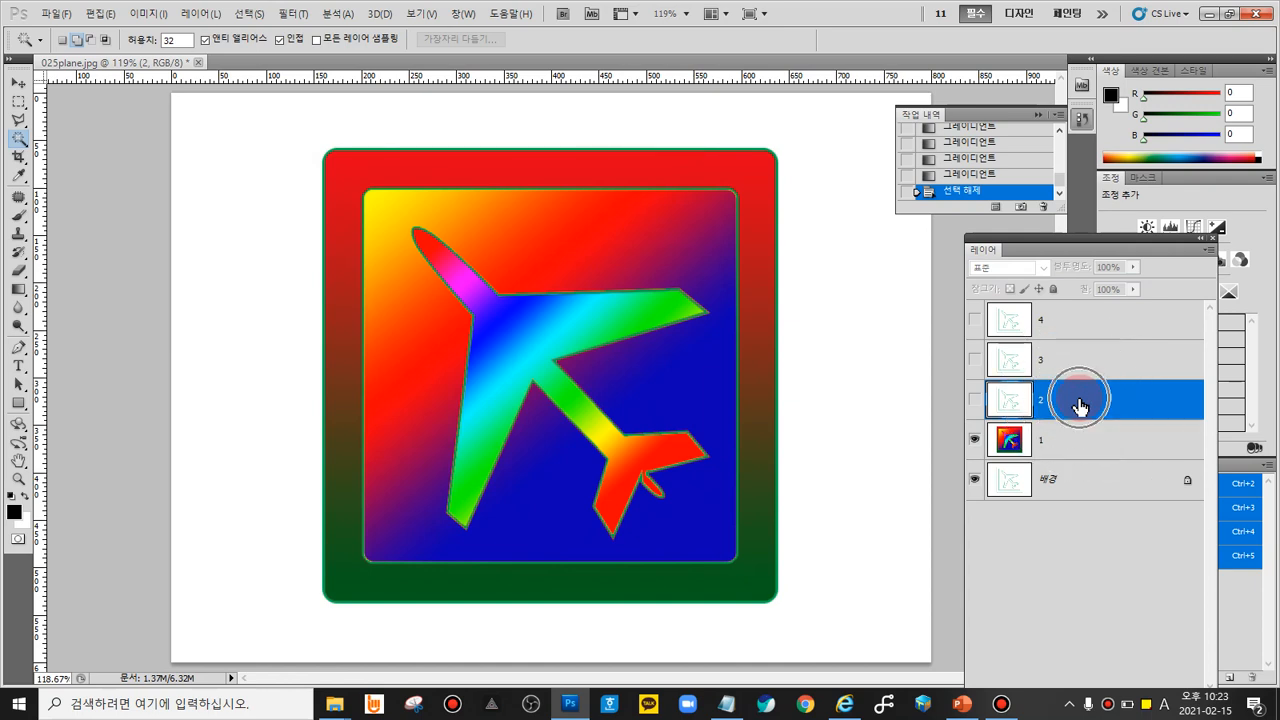
click(976, 400)
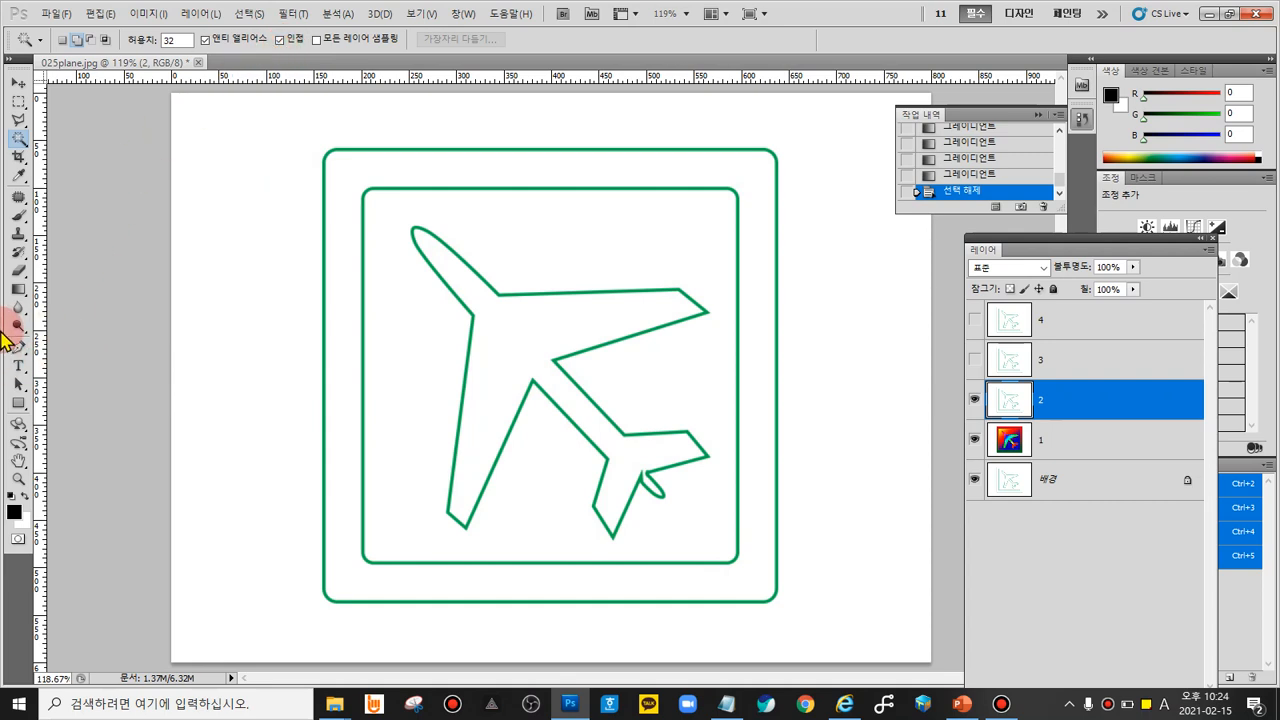
Step: Select only the airplane's interior on layer 2 with the Magic Wand, tolerance 32 and Contiguous on
click(19, 290)
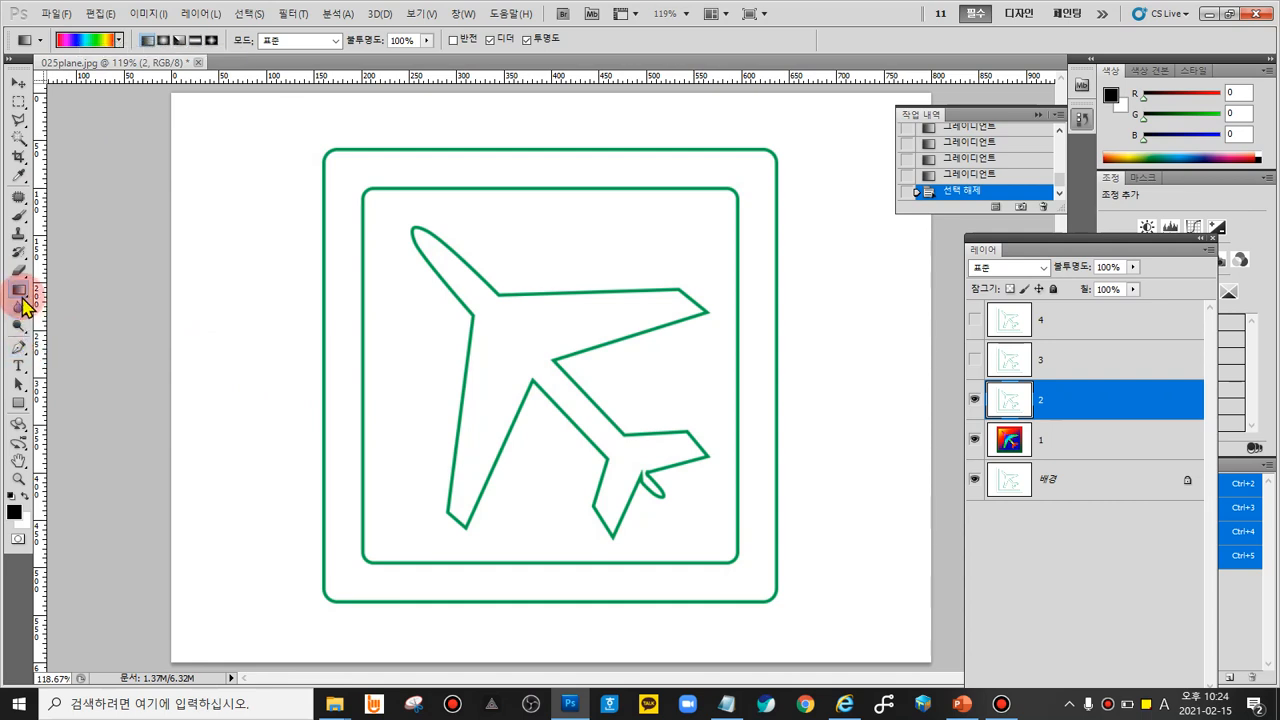
click(20, 140)
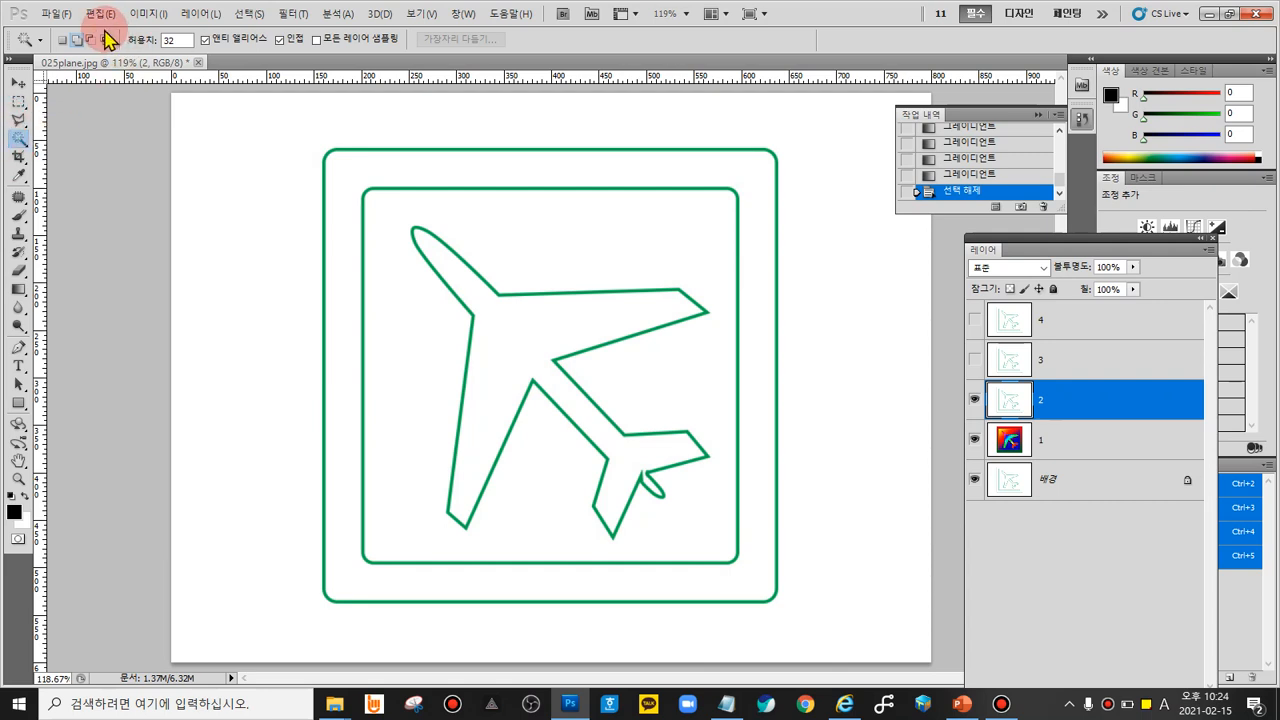
right_click(224, 60)
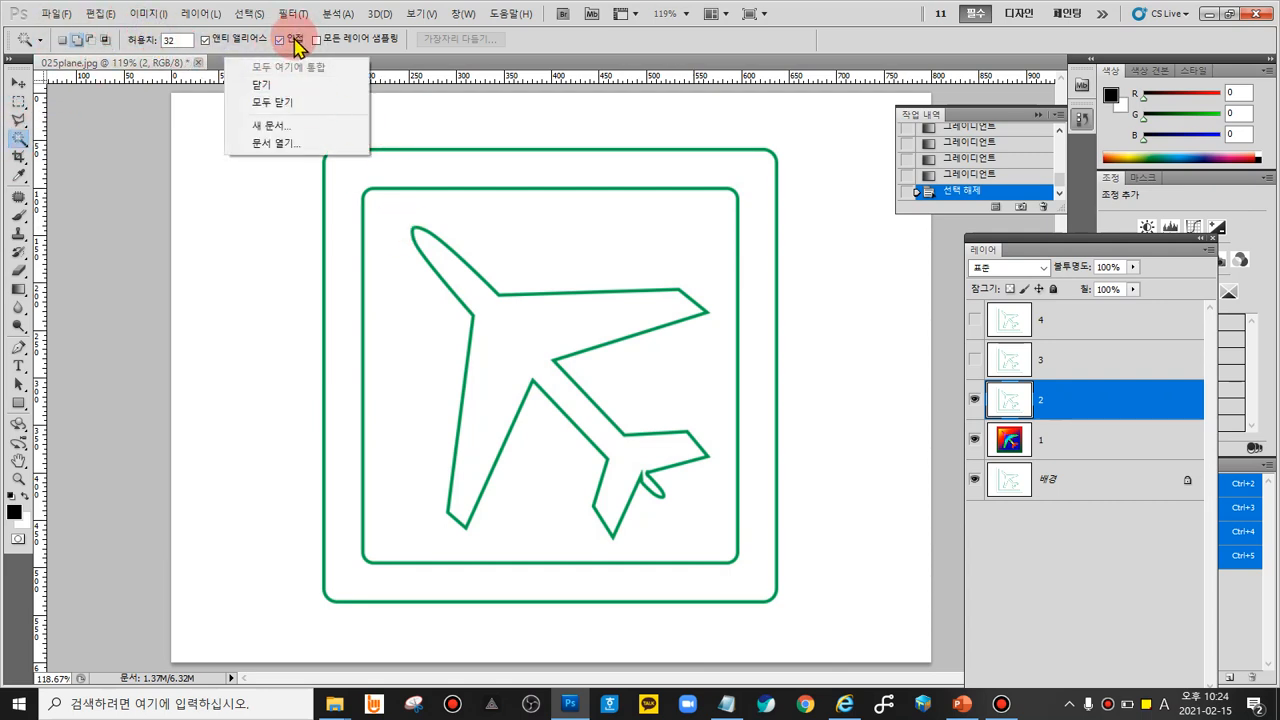
click(294, 40)
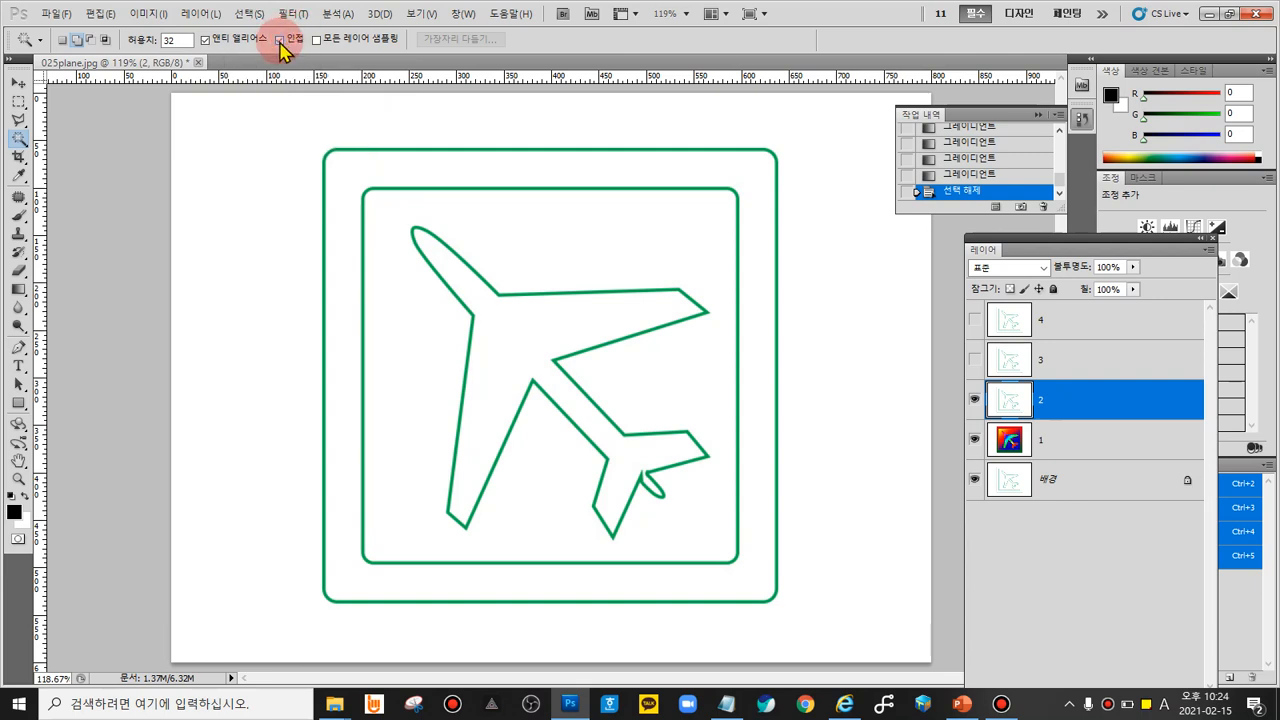
click(280, 41)
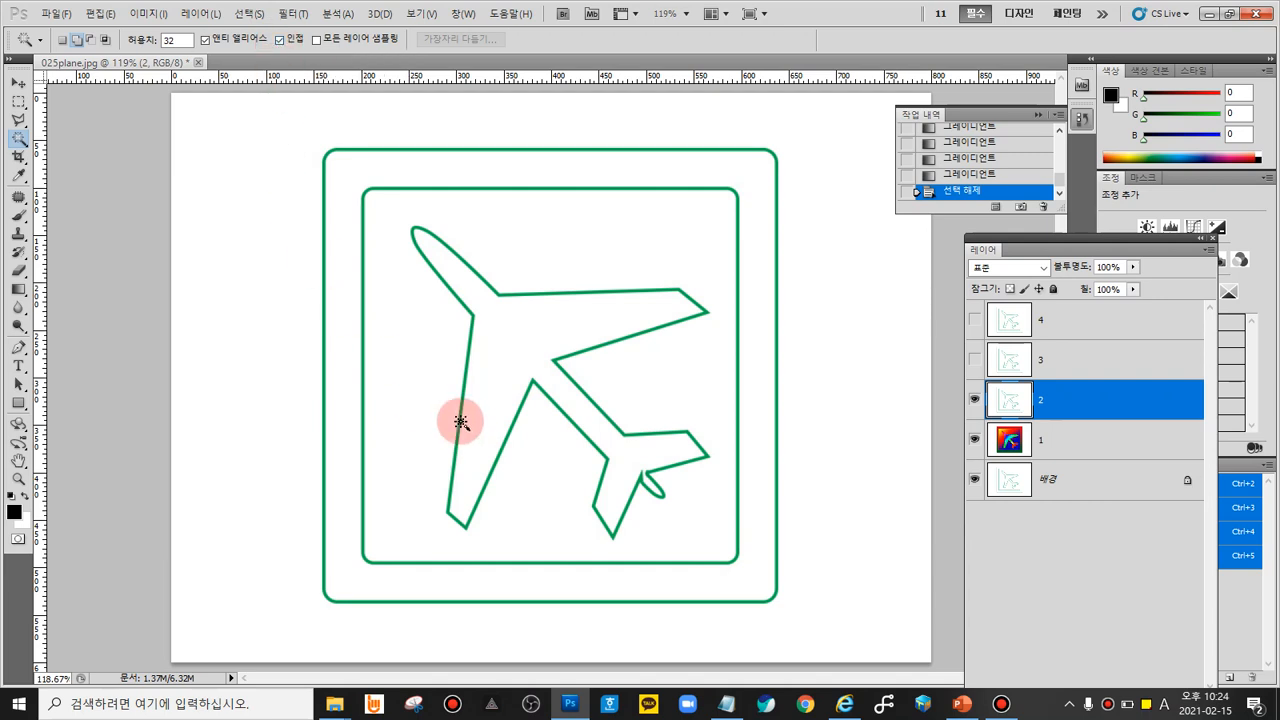
click(508, 338)
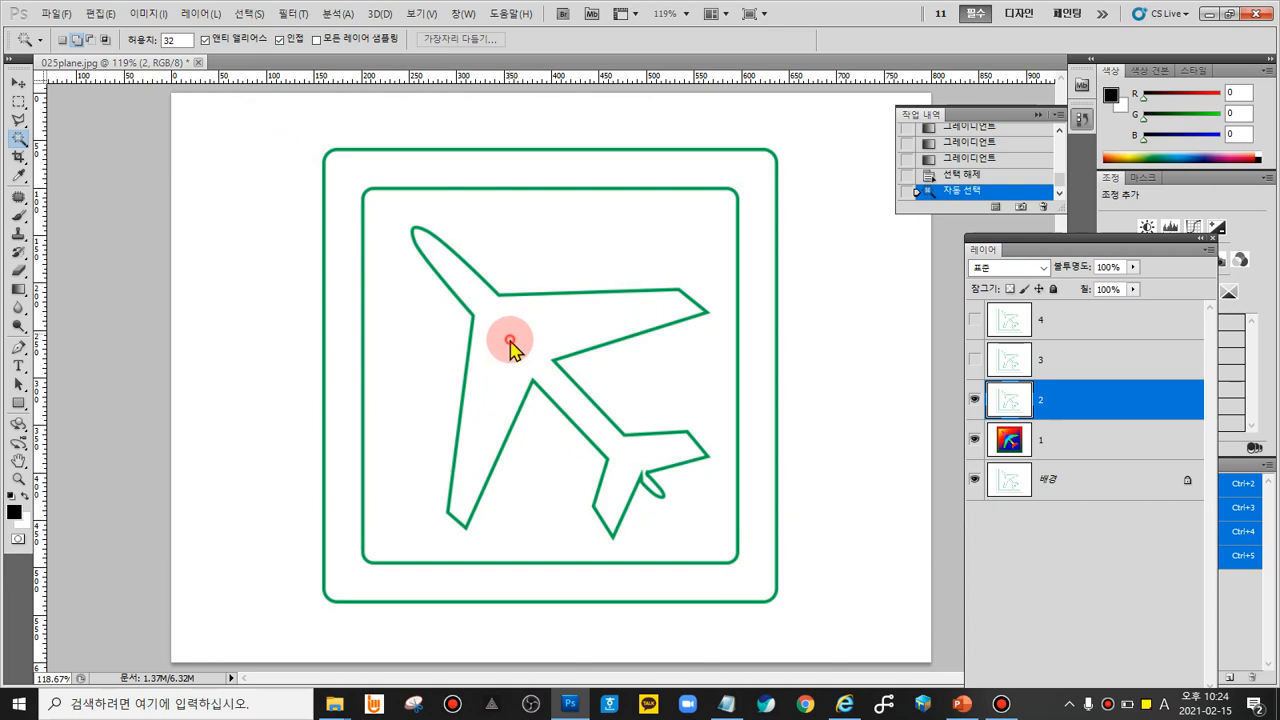
click(510, 342)
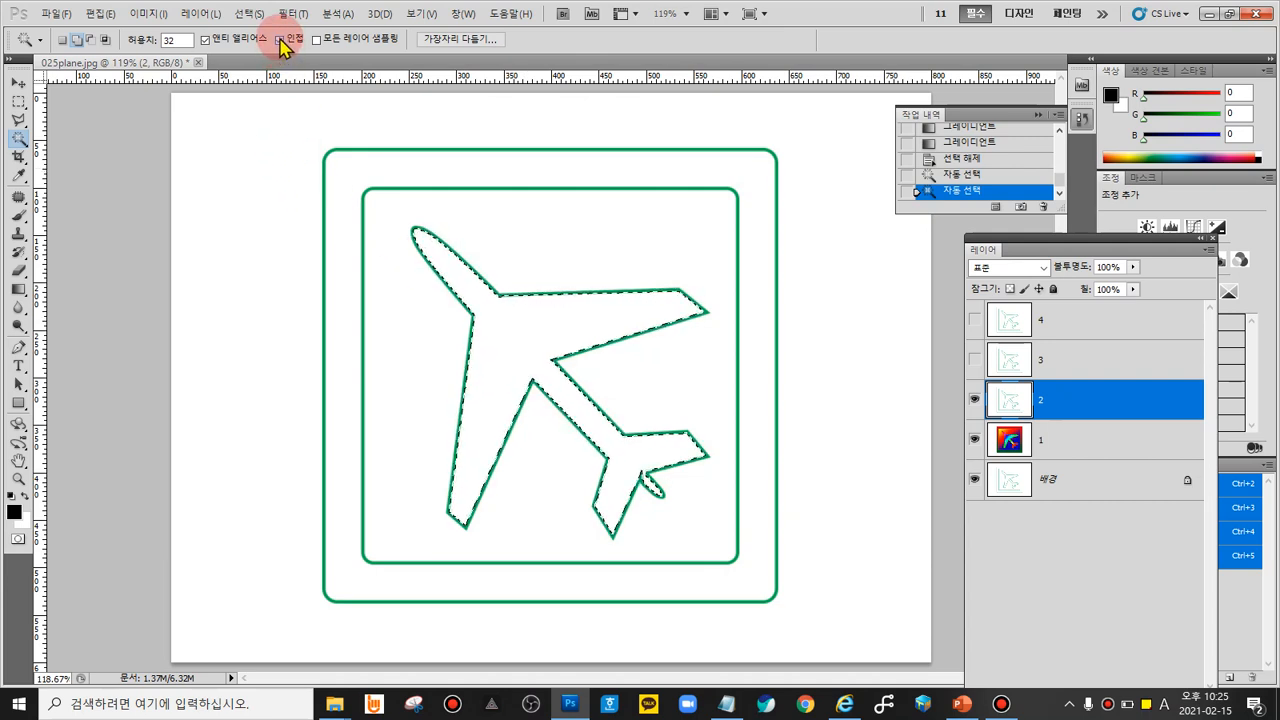
Step: Clear the airplane selection and select all white areas of layer 2 with the Magic Wand, with Contiguous off
key(ctrl+d)
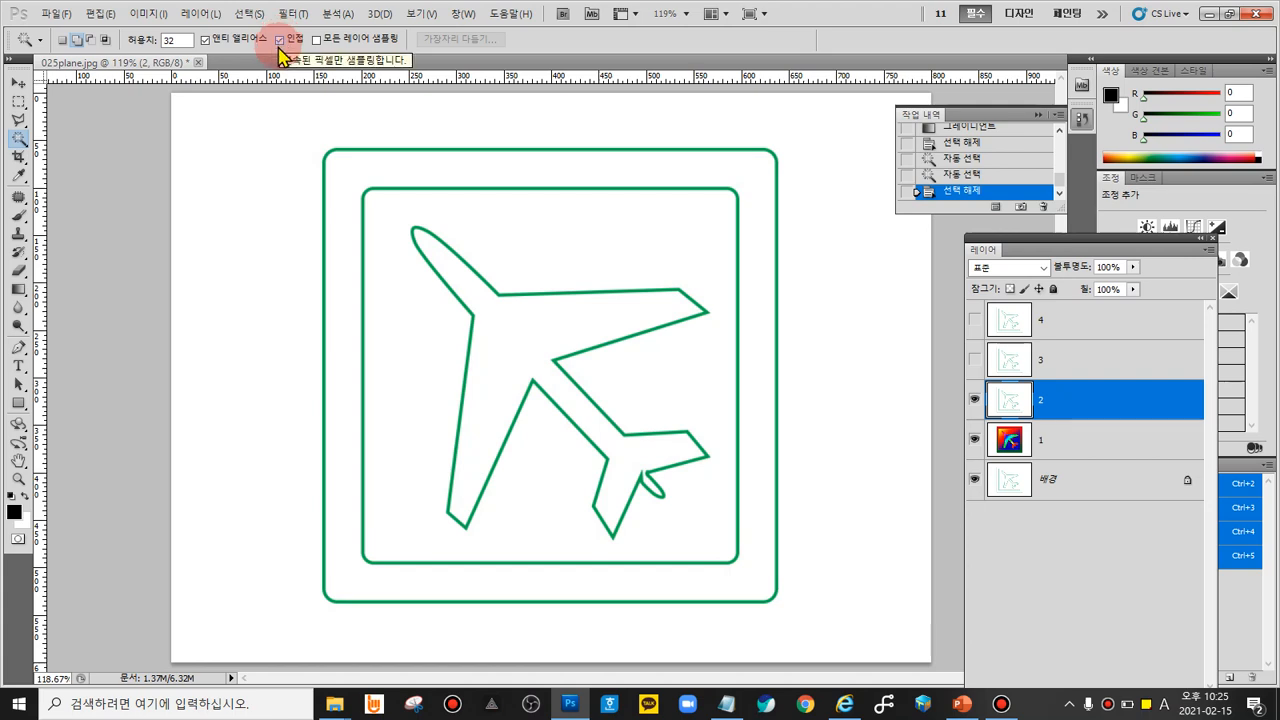
click(280, 40)
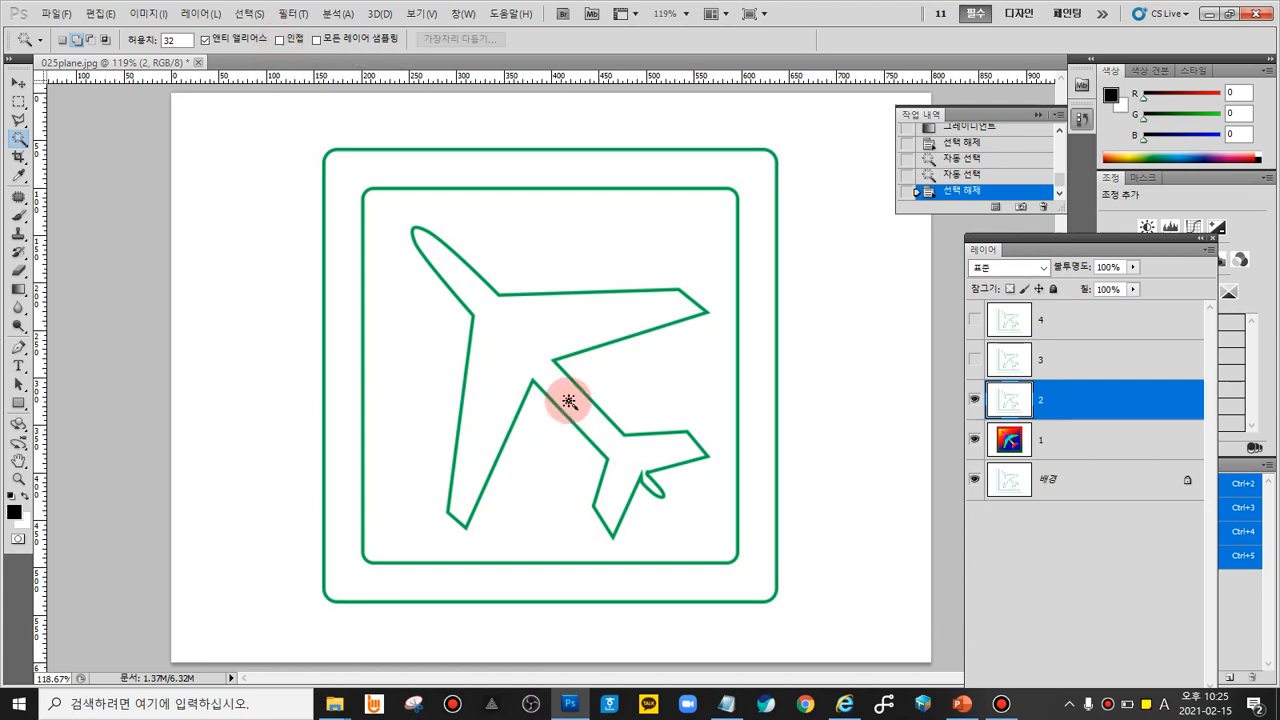
click(519, 340)
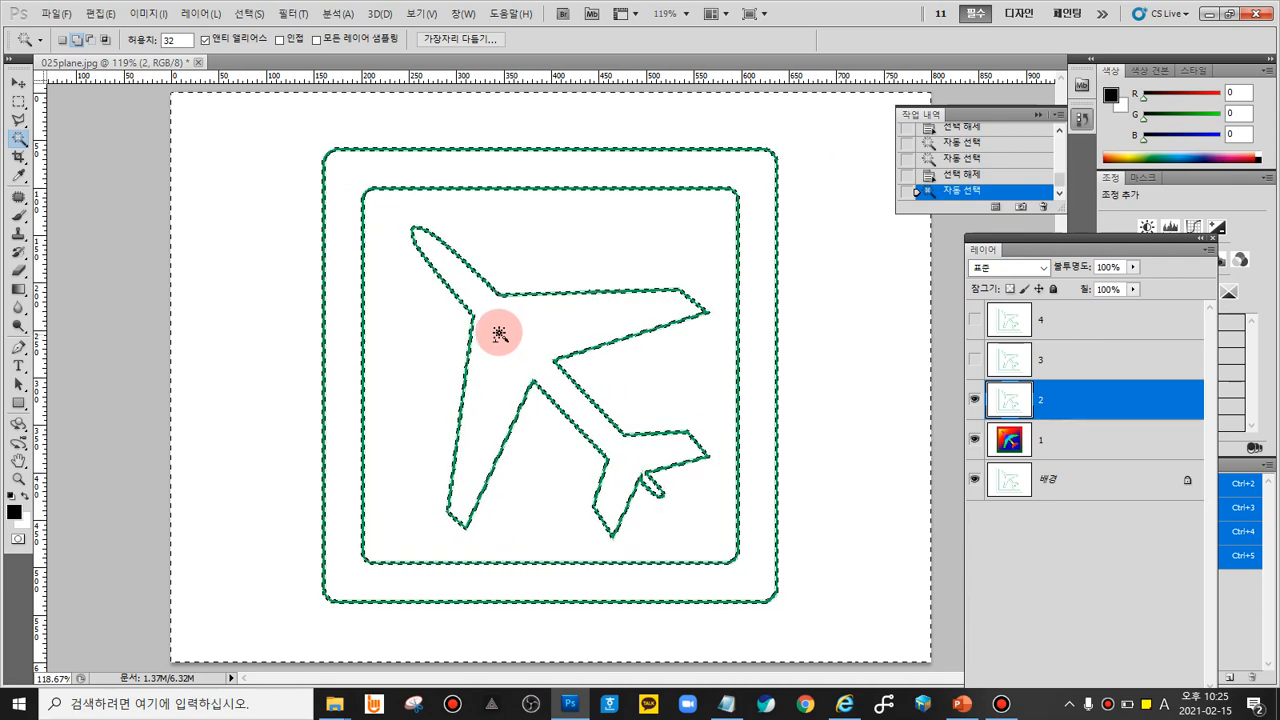
Step: Fill the selected white areas with the spectrum linear gradient from the canvas's upper-left to its lower-right corner
click(24, 295)
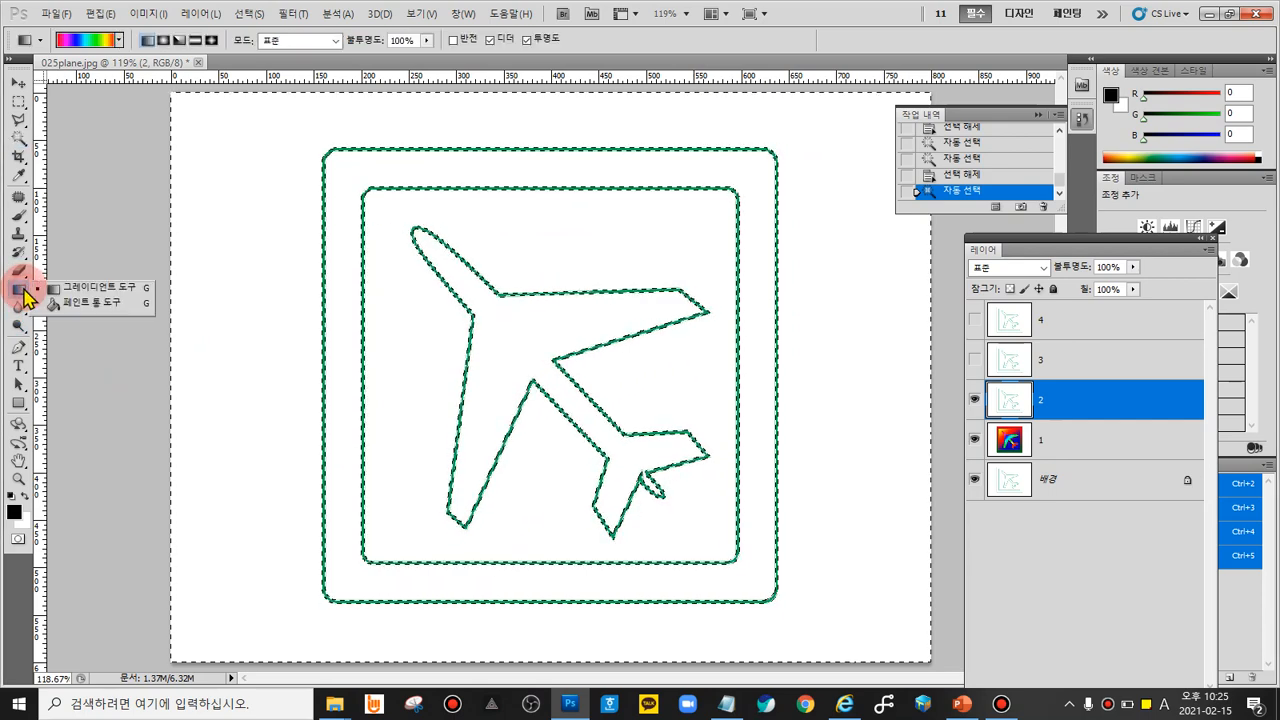
click(97, 42)
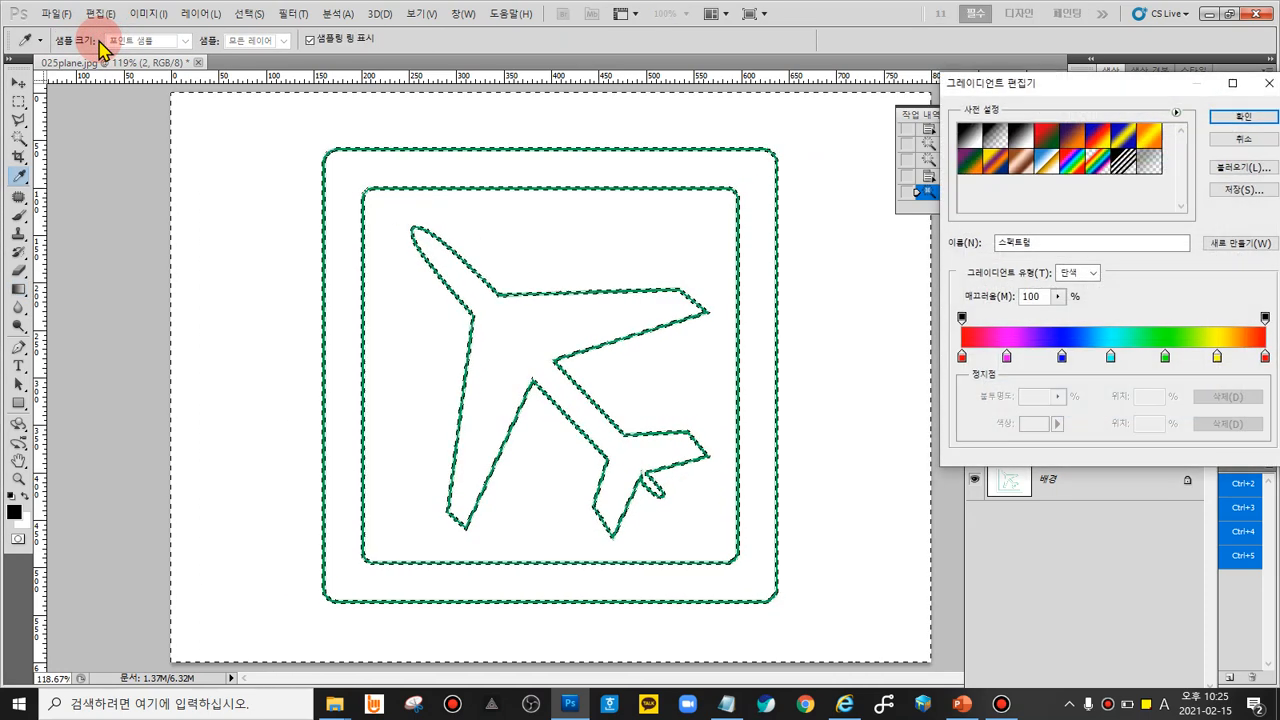
drag(1171, 86, 1036, 97)
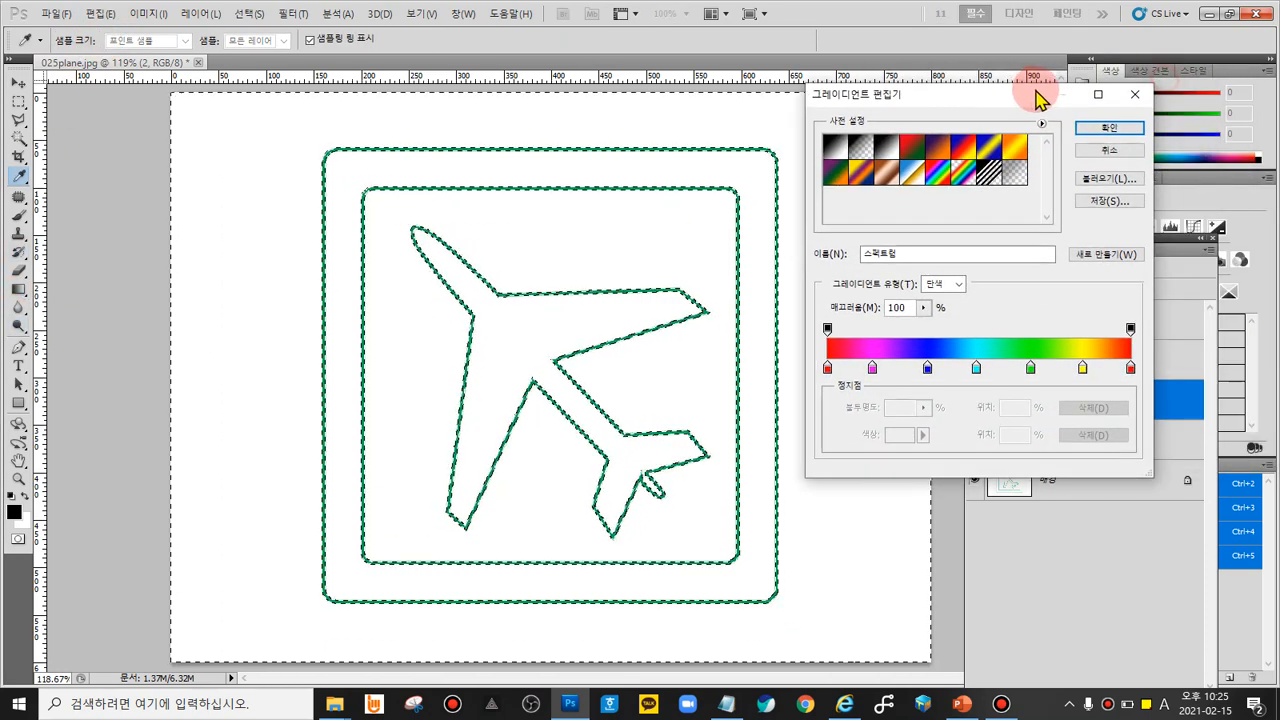
click(1136, 96)
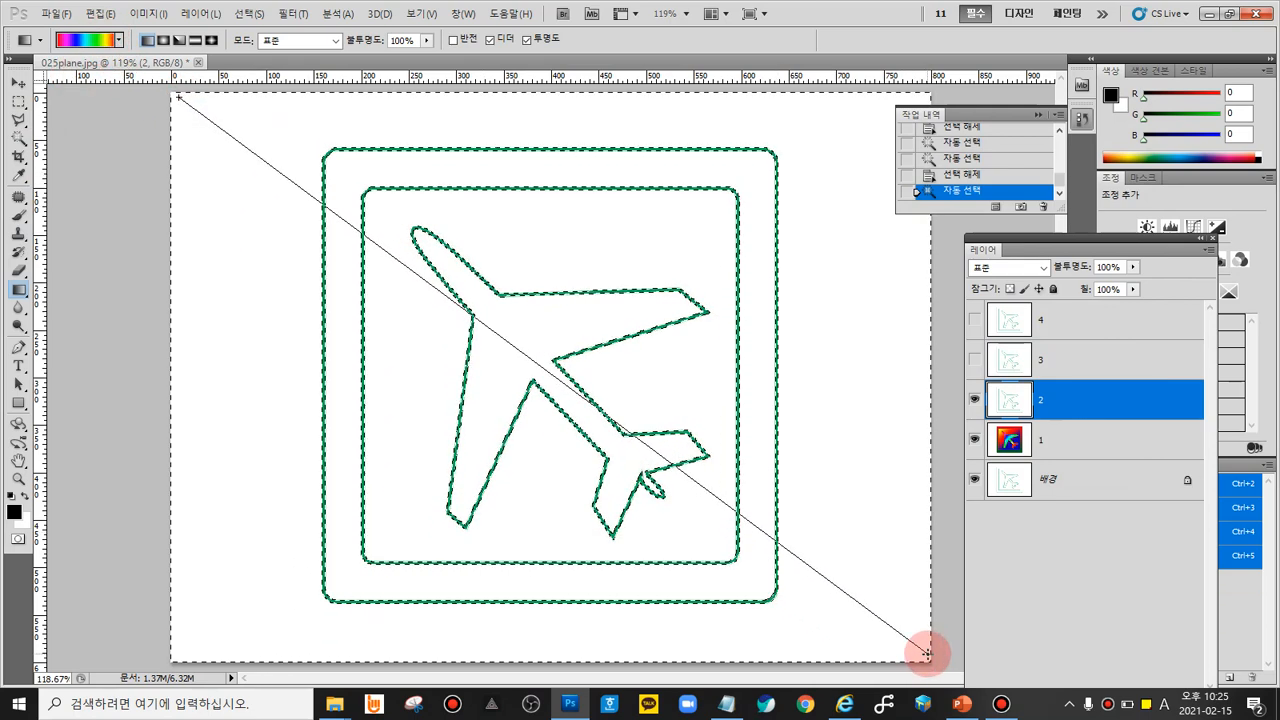
drag(926, 654, 926, 654)
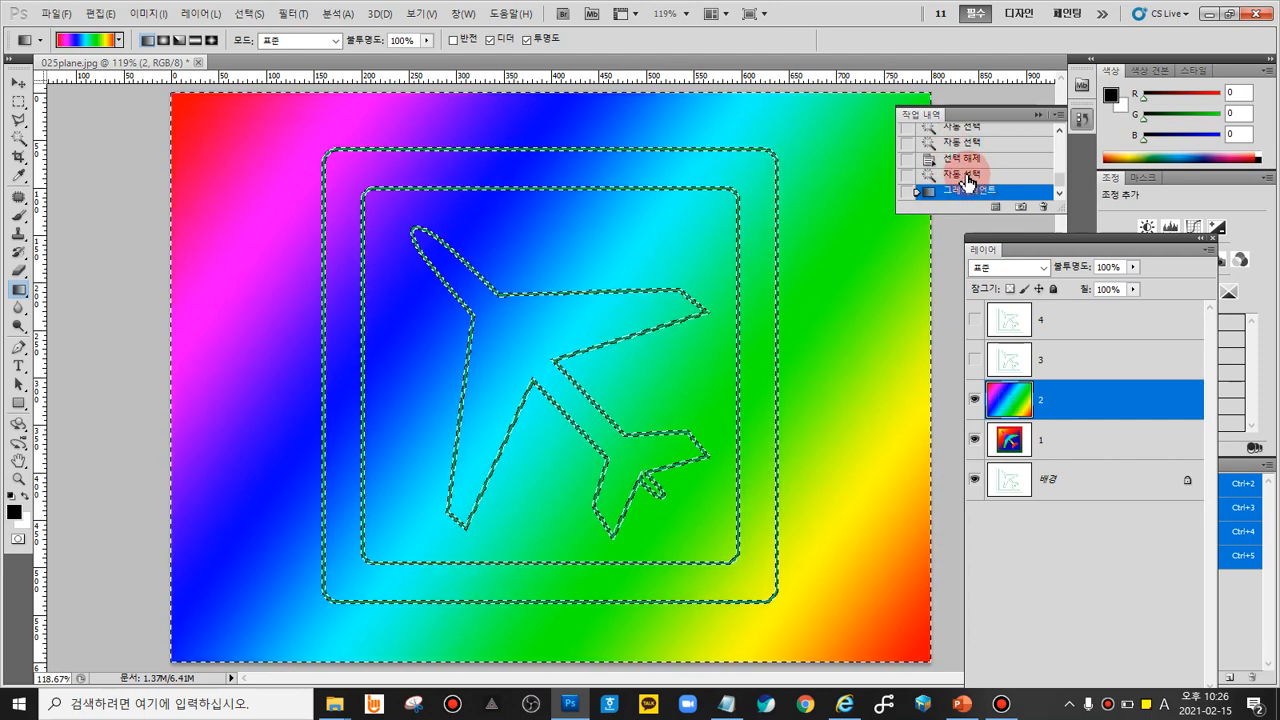
Step: Step back in the history to the Magic Wand selection, undoing the spectrum fill on layer 2
click(1082, 118)
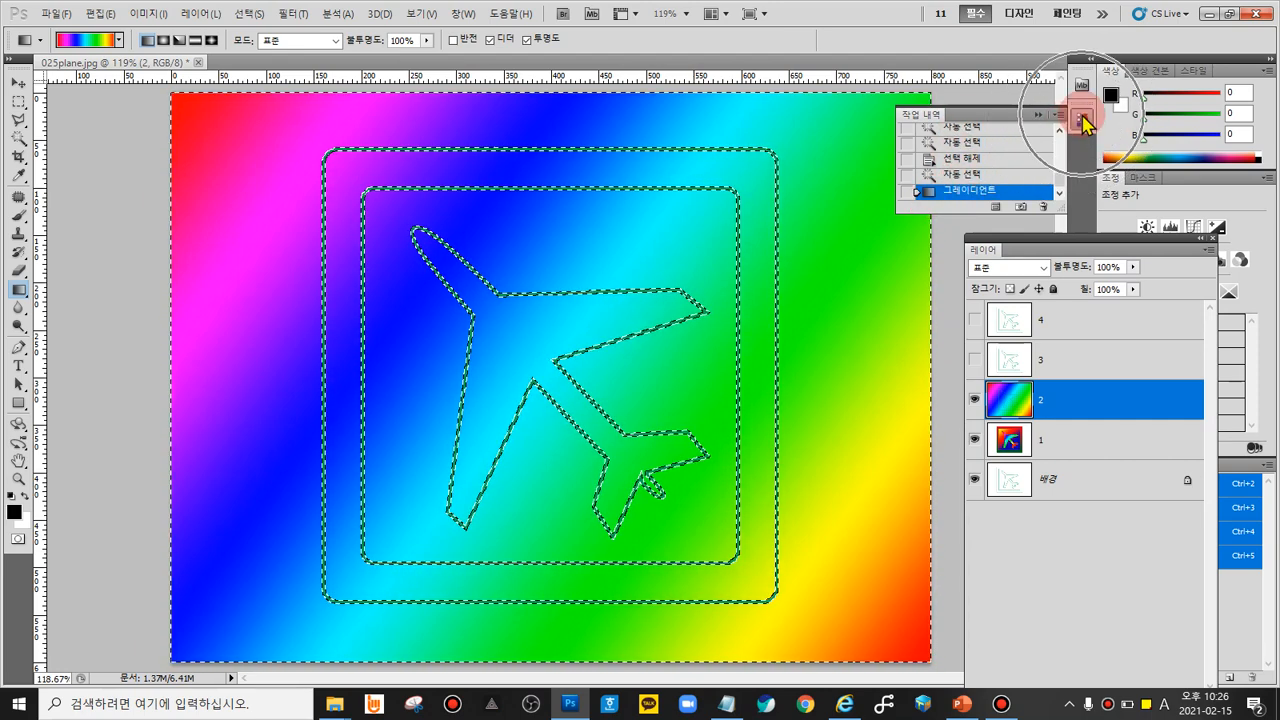
click(1013, 174)
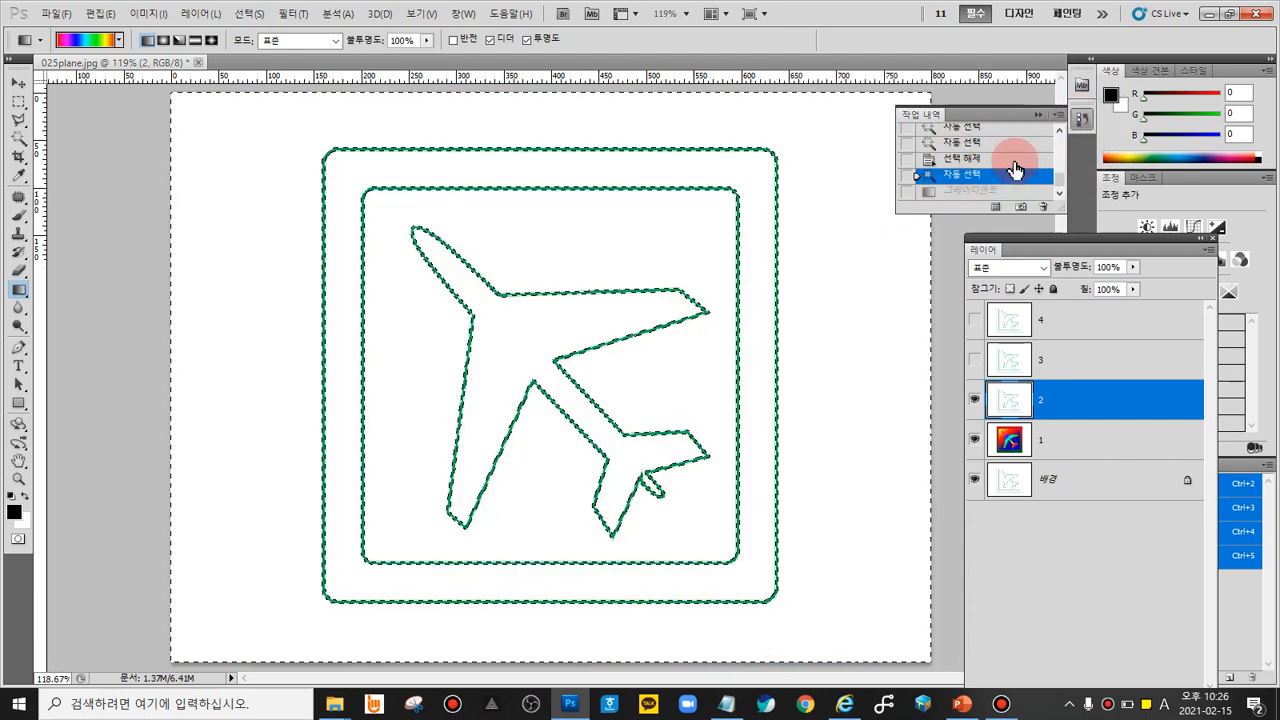
click(1081, 118)
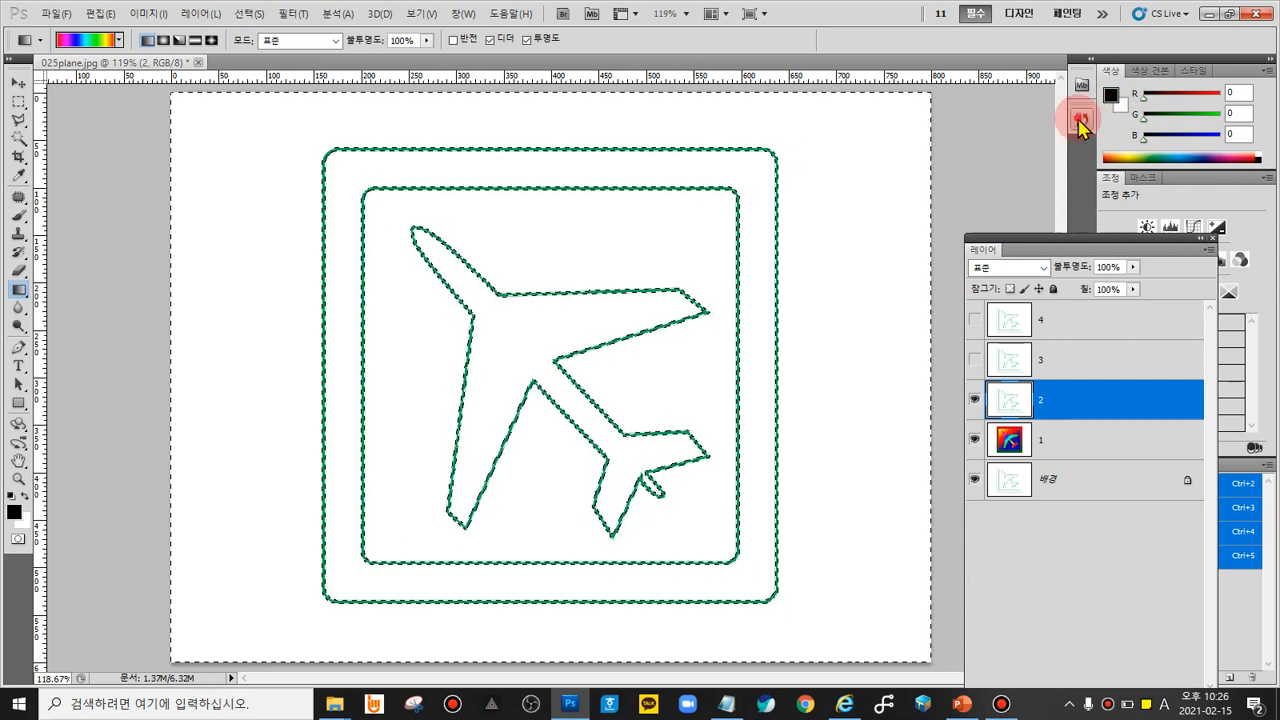
click(1081, 118)
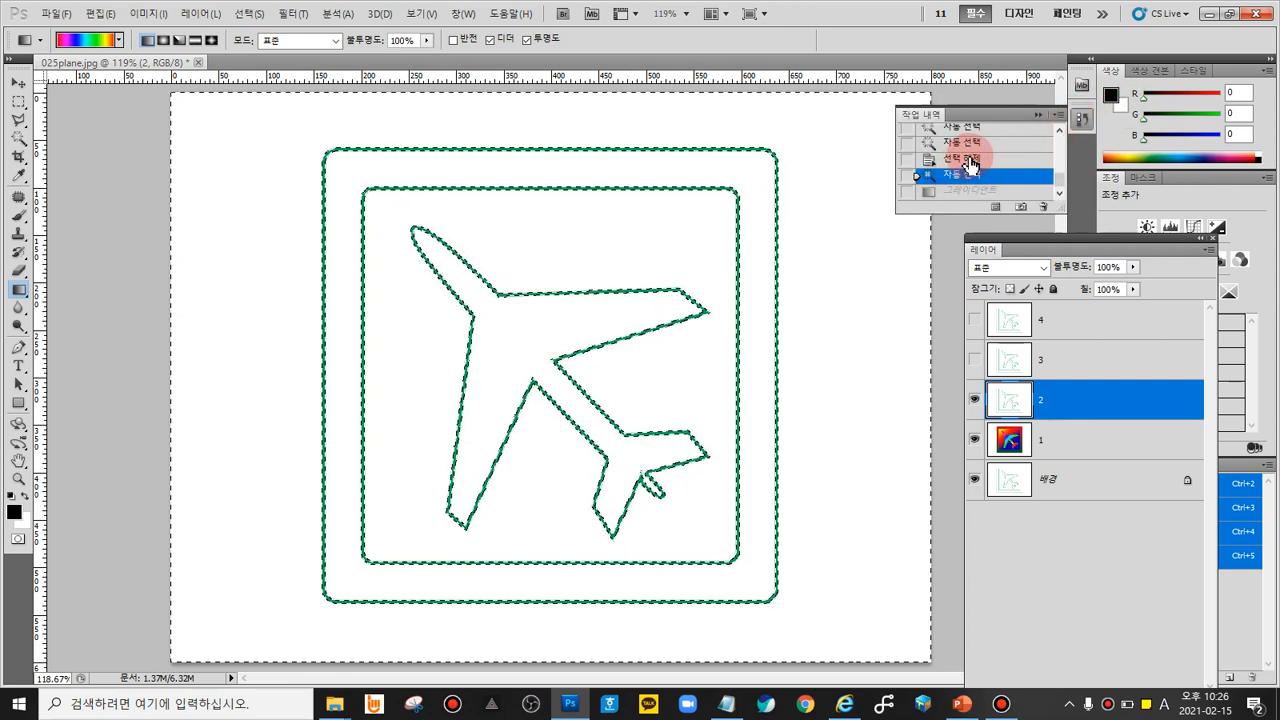
Step: Step back in the history to the deselected state and select layer 2's airplane interior with the Magic Wand, Contiguous on
click(966, 160)
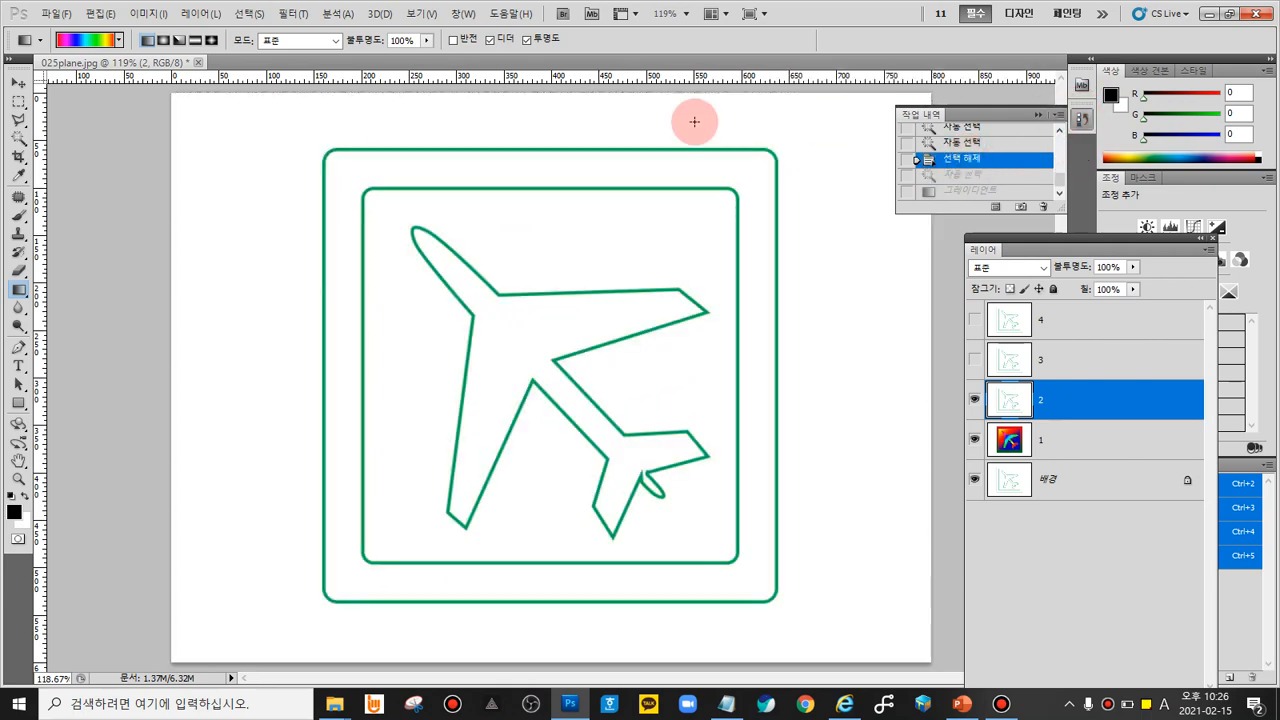
click(19, 137)
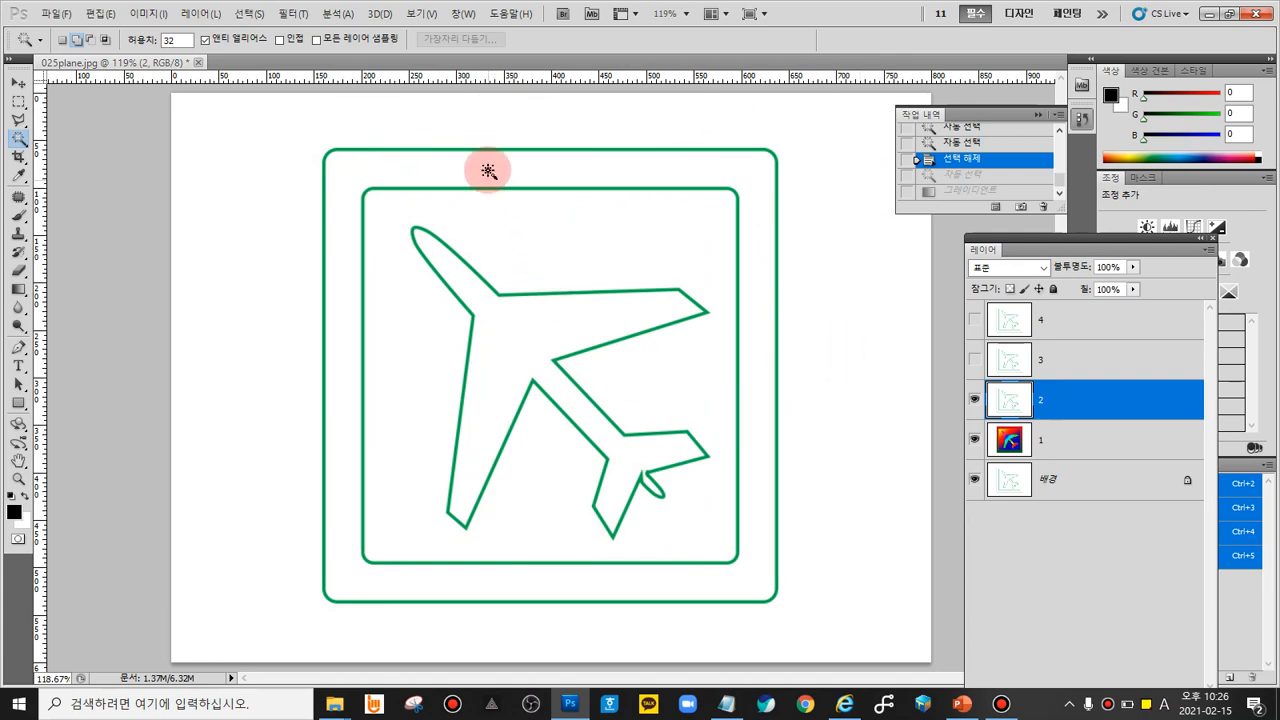
click(280, 40)
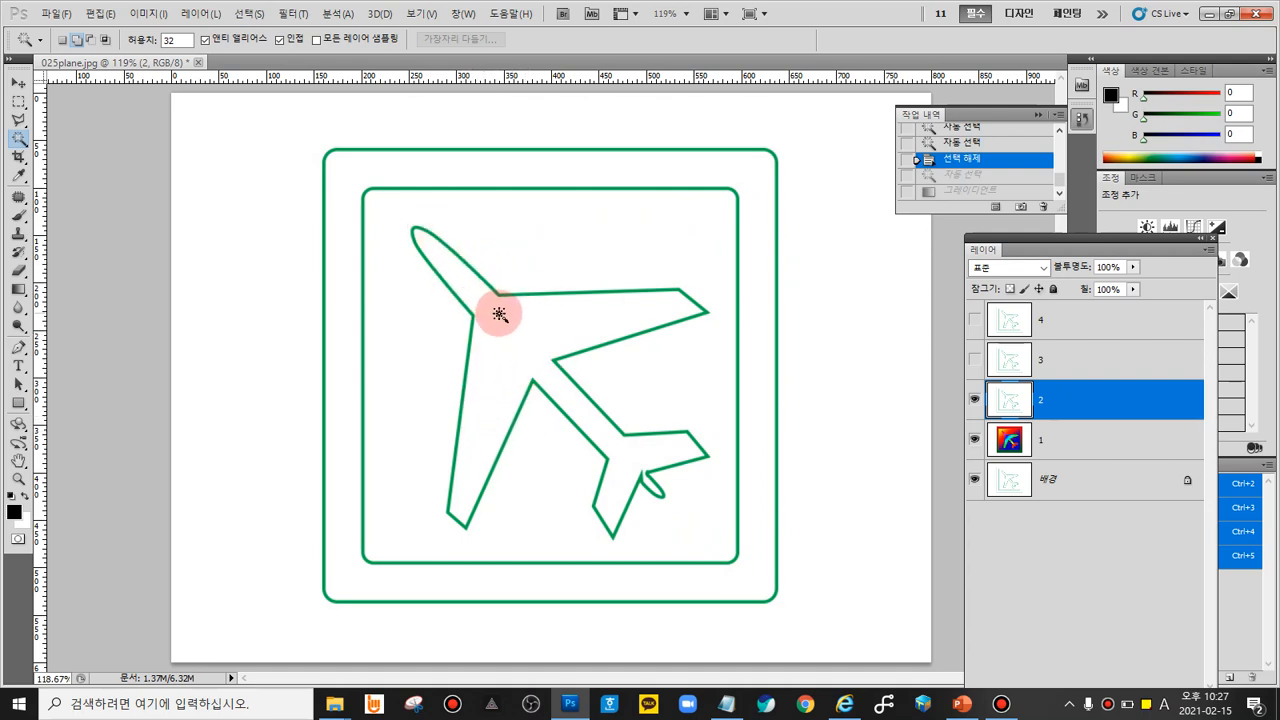
click(79, 40)
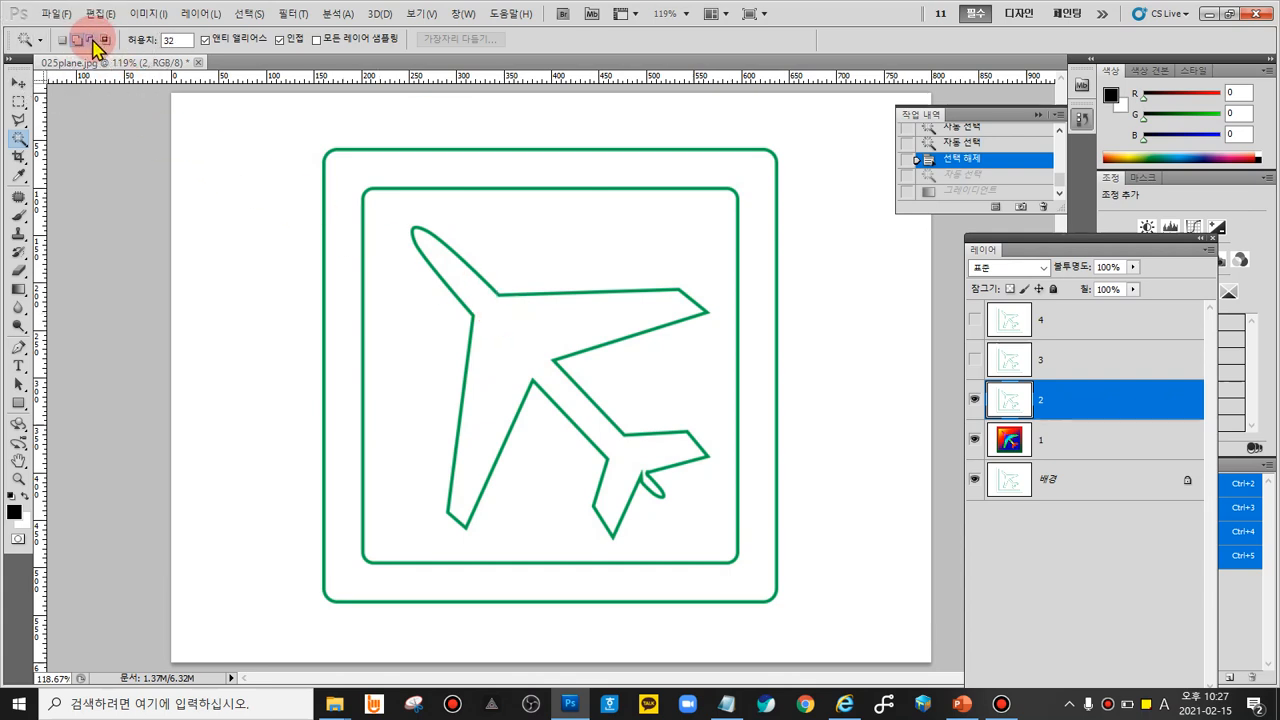
click(92, 42)
click(92, 42)
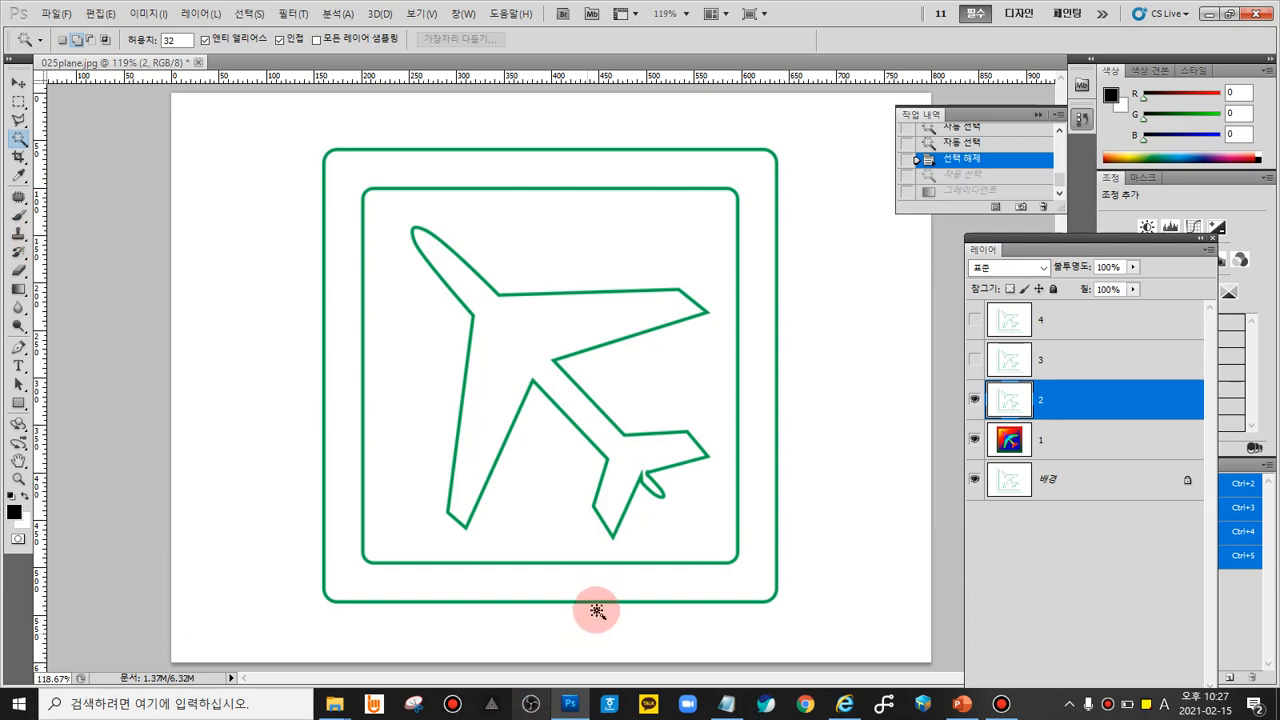
click(515, 340)
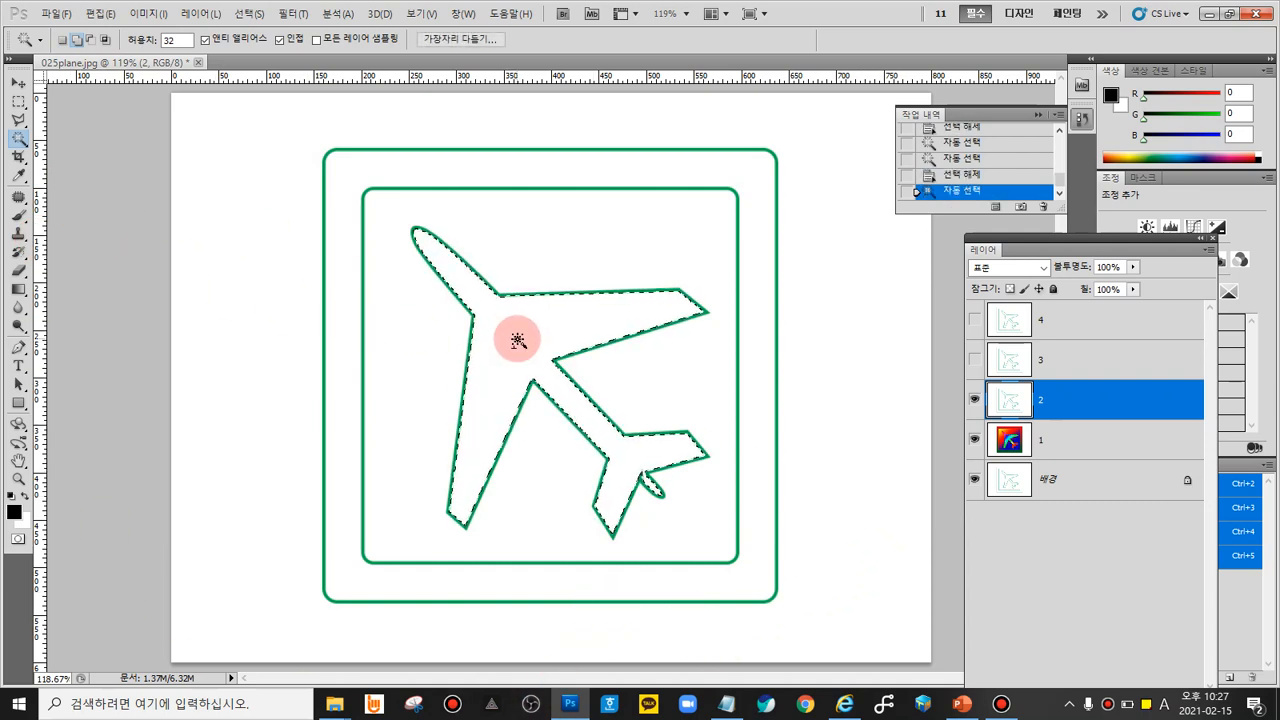
Step: Fill the selected airplane interior with the black foreground colour using the Paint Bucket, and clear the selection
click(20, 291)
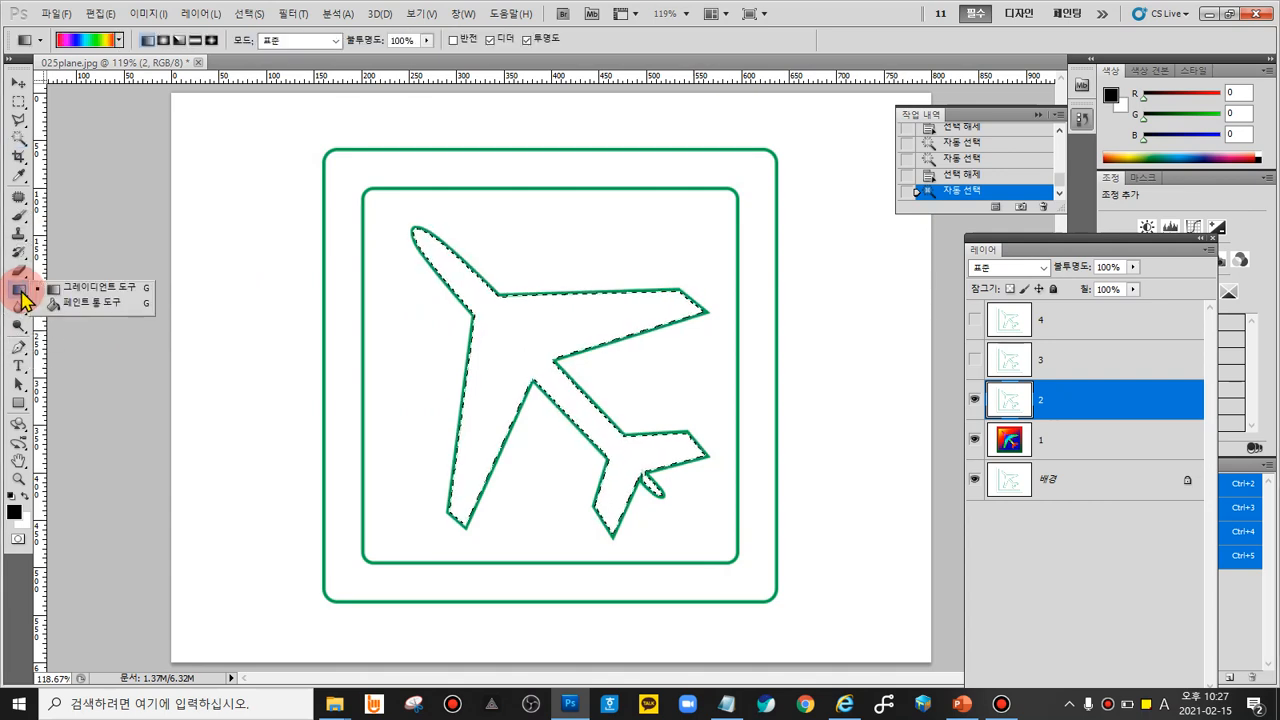
click(90, 313)
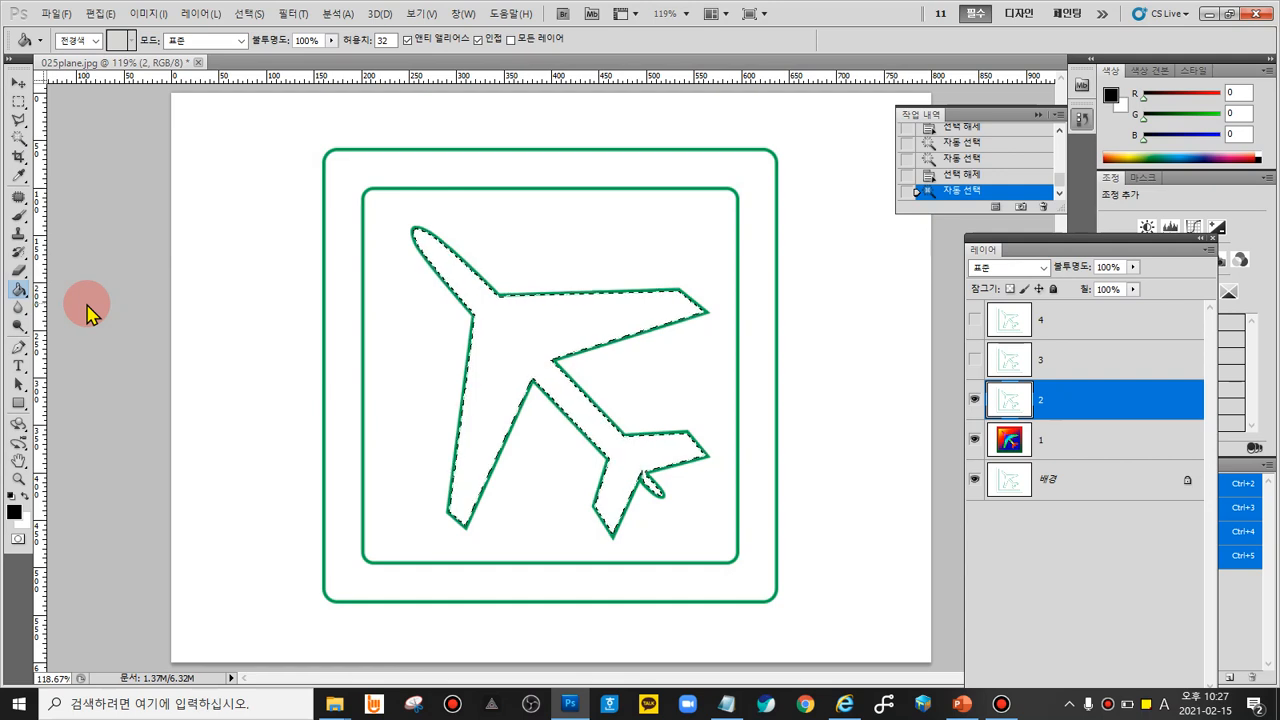
click(97, 41)
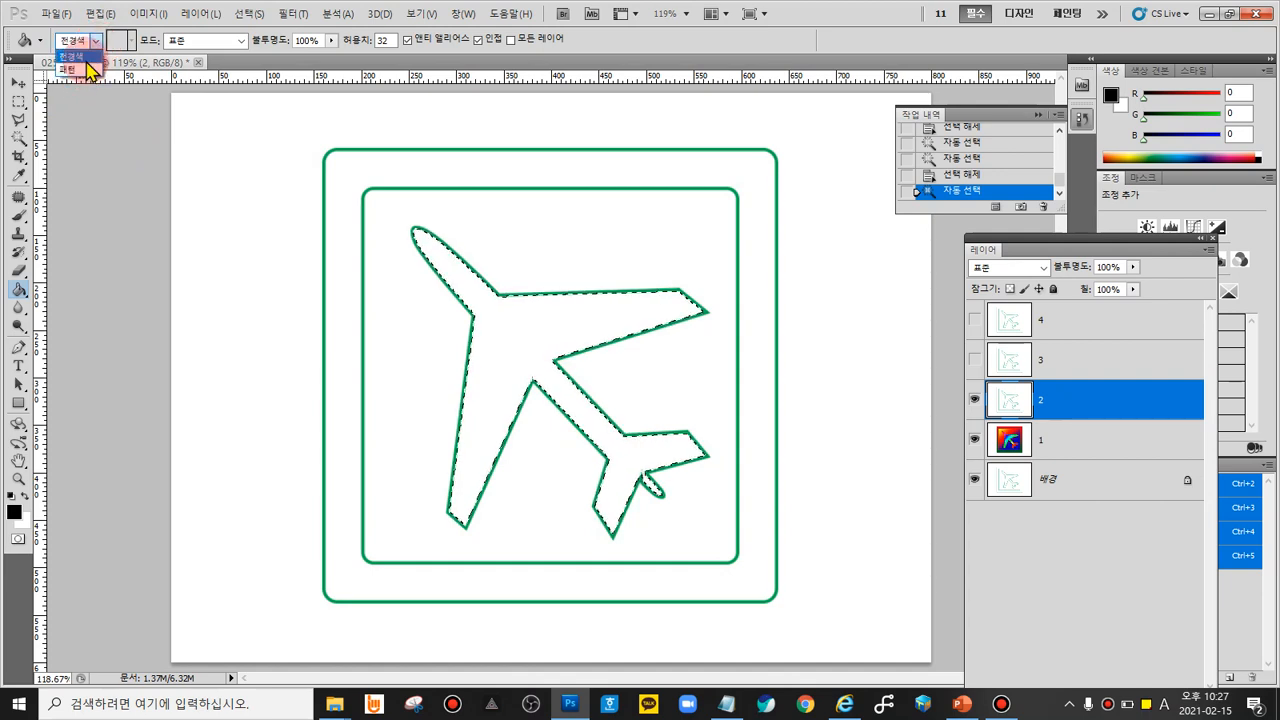
click(96, 42)
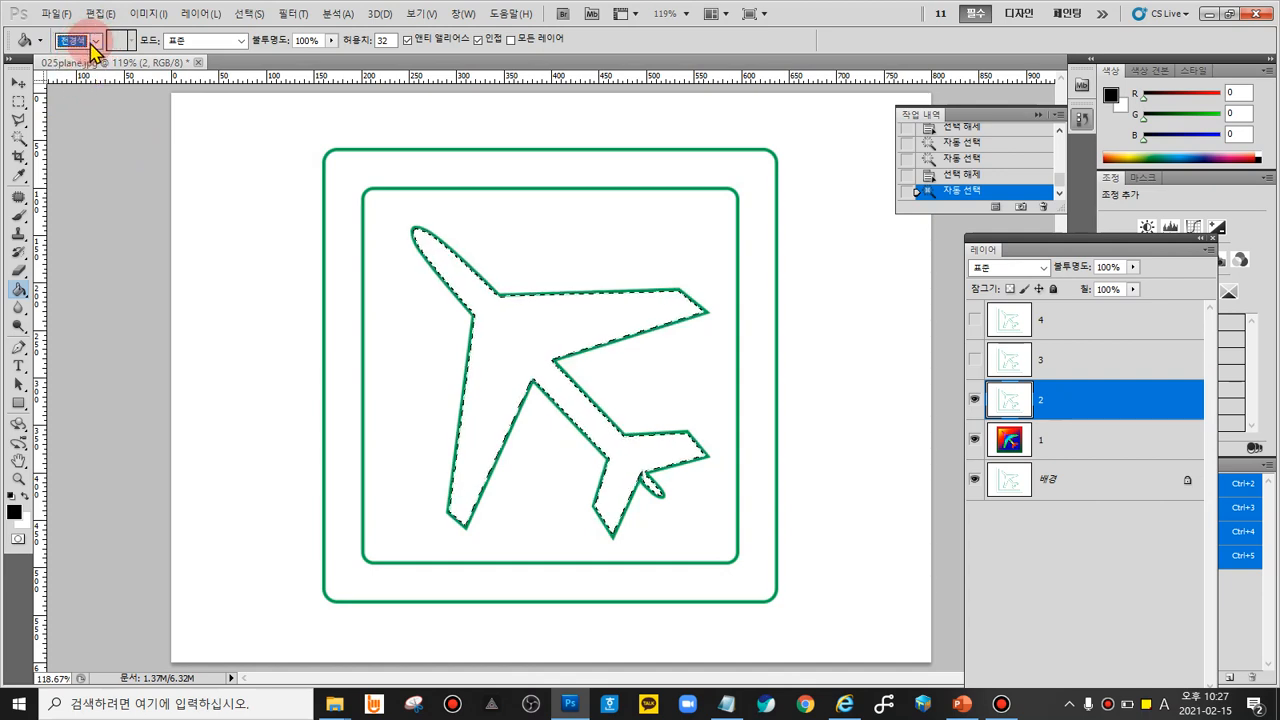
click(606, 425)
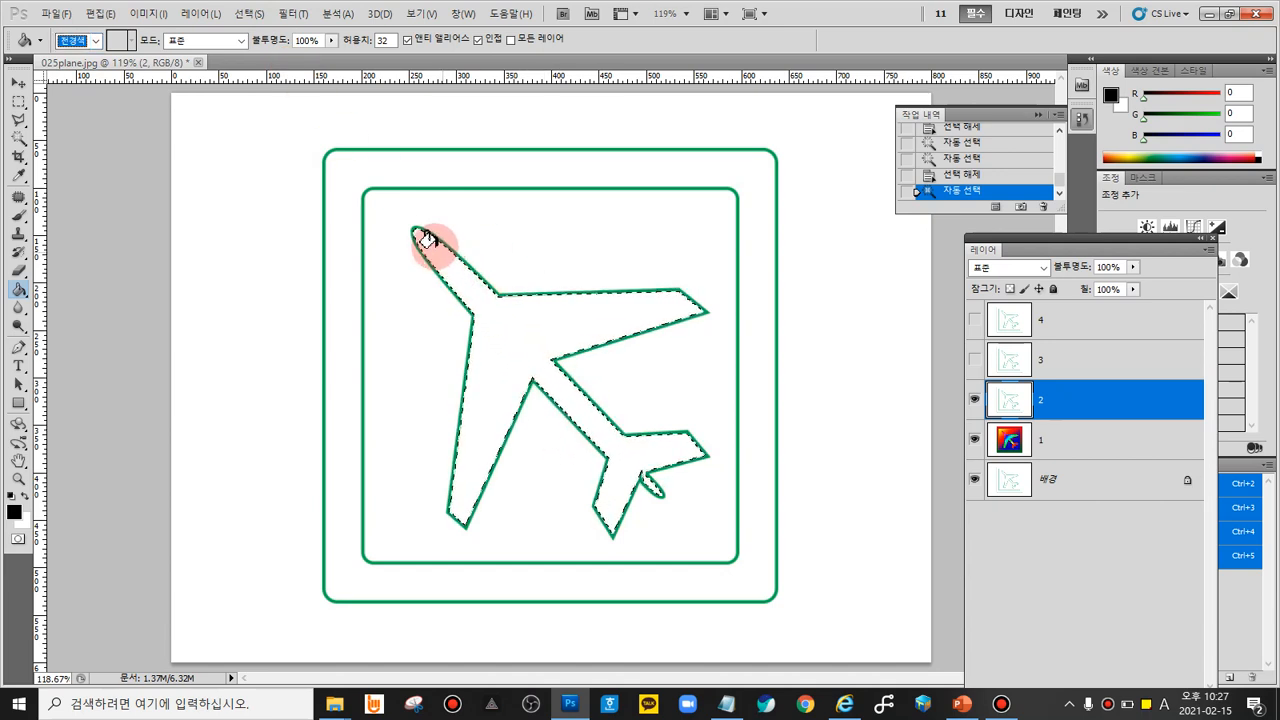
click(530, 355)
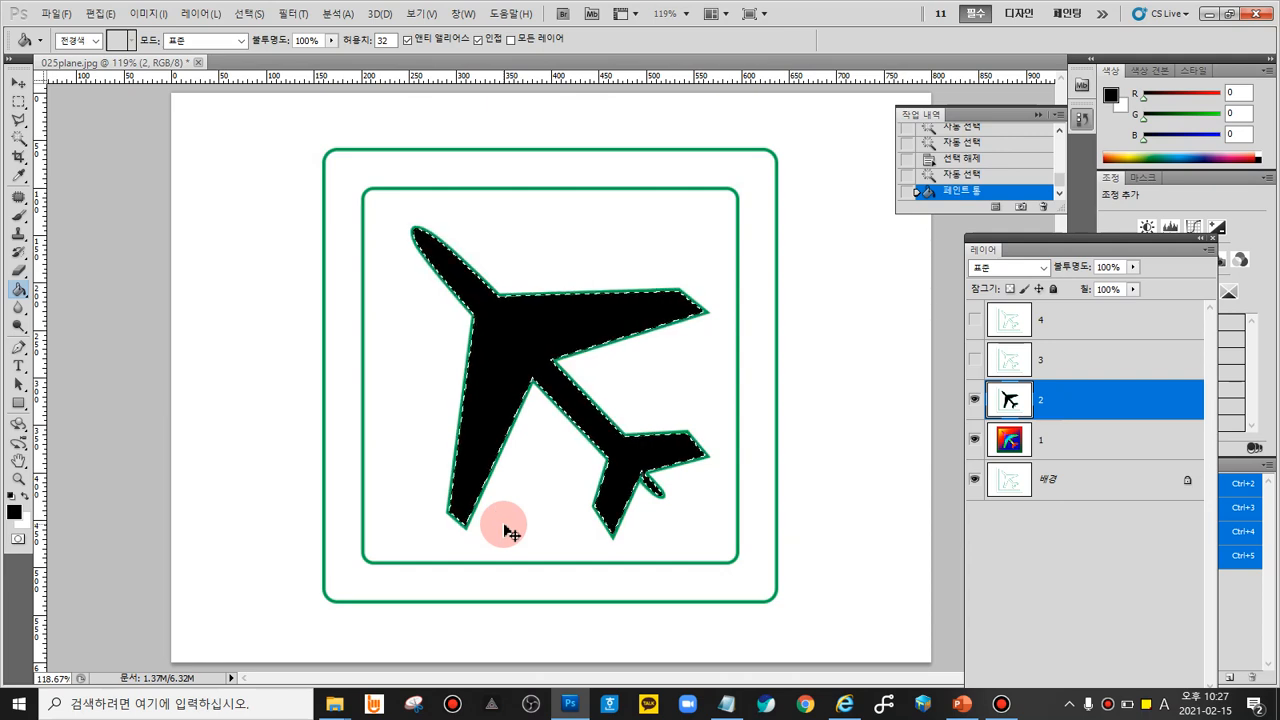
key(ctrl+d)
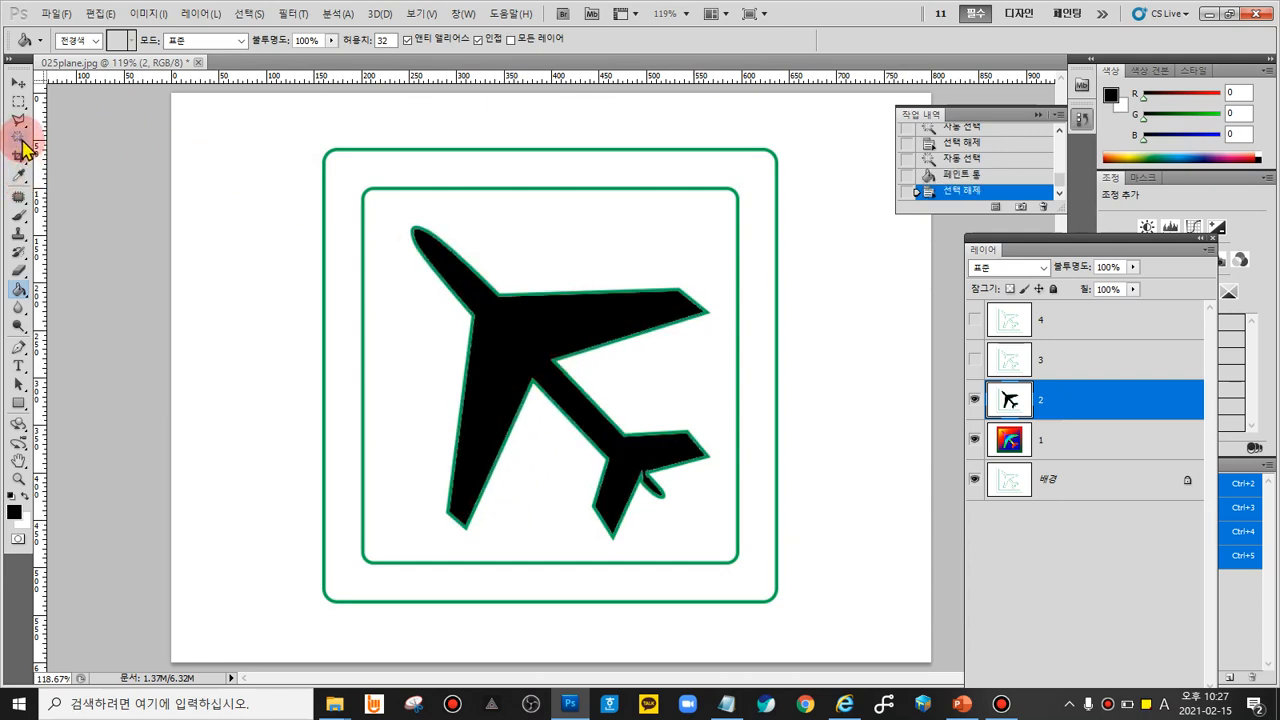
Step: Select the band between the two rounded squares, fill it with red (255, 0, 0) using the Paint Bucket, and deselect
click(20, 139)
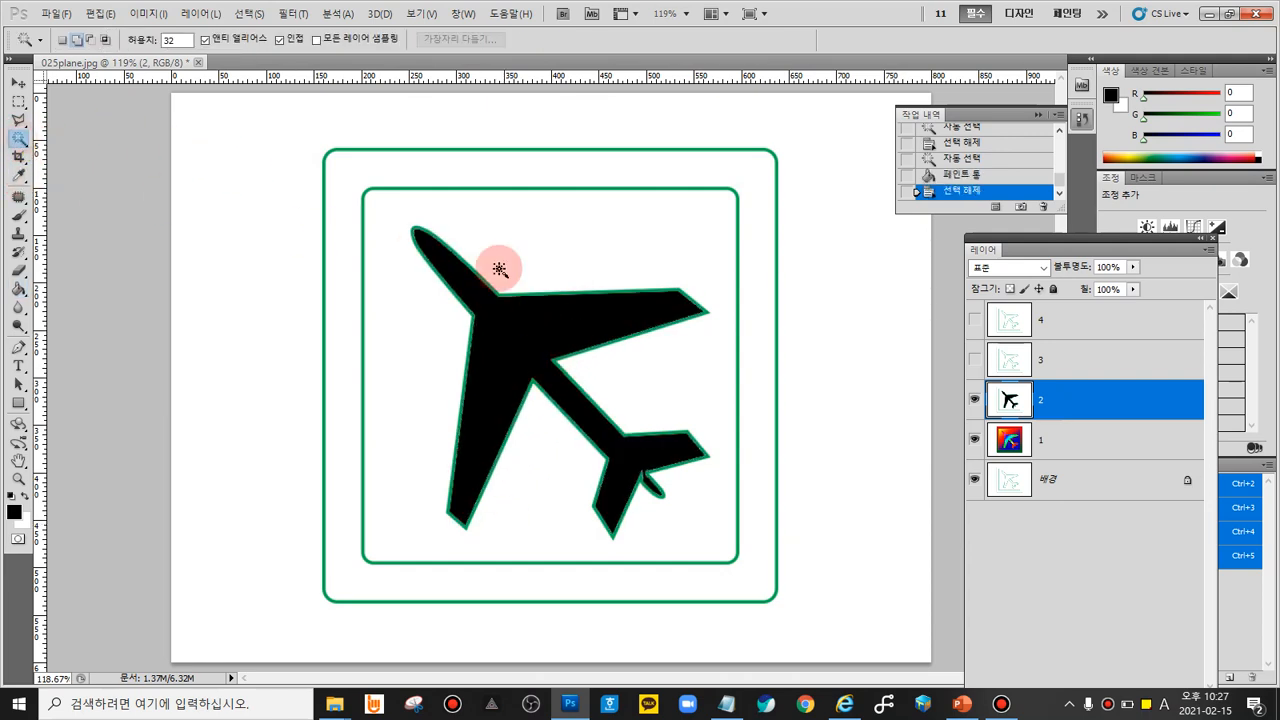
click(690, 169)
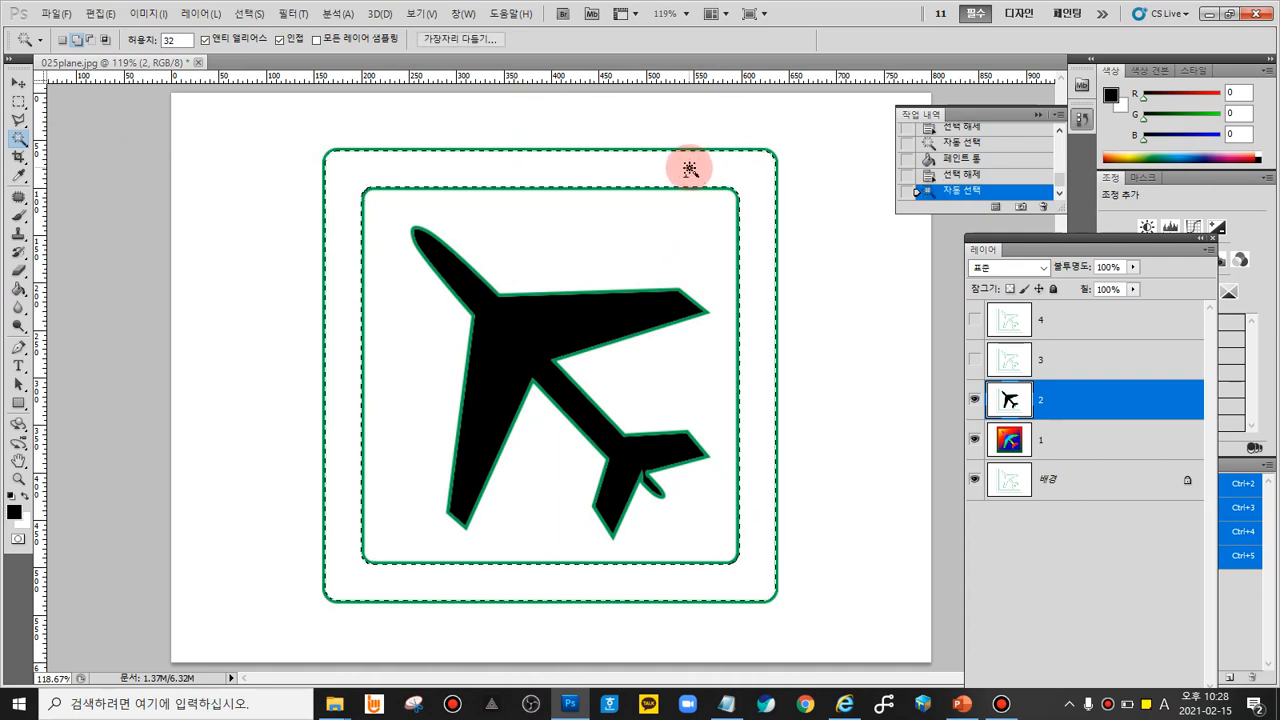
click(21, 288)
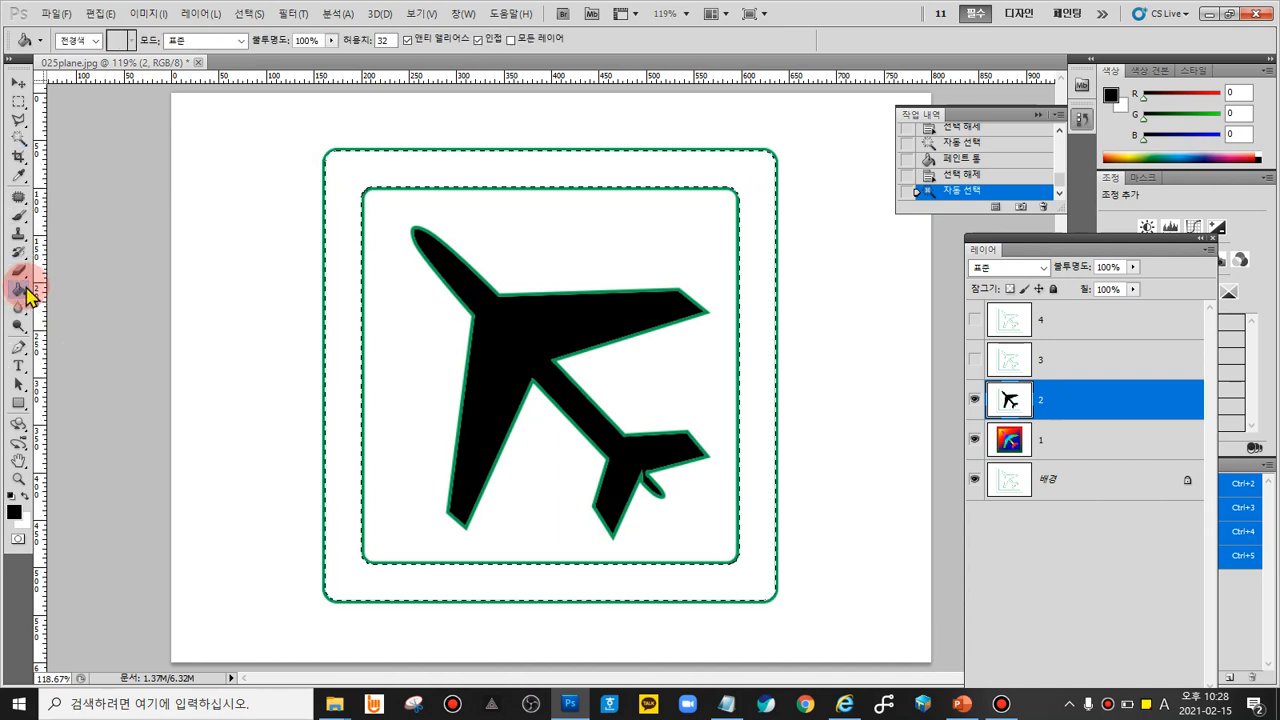
click(15, 513)
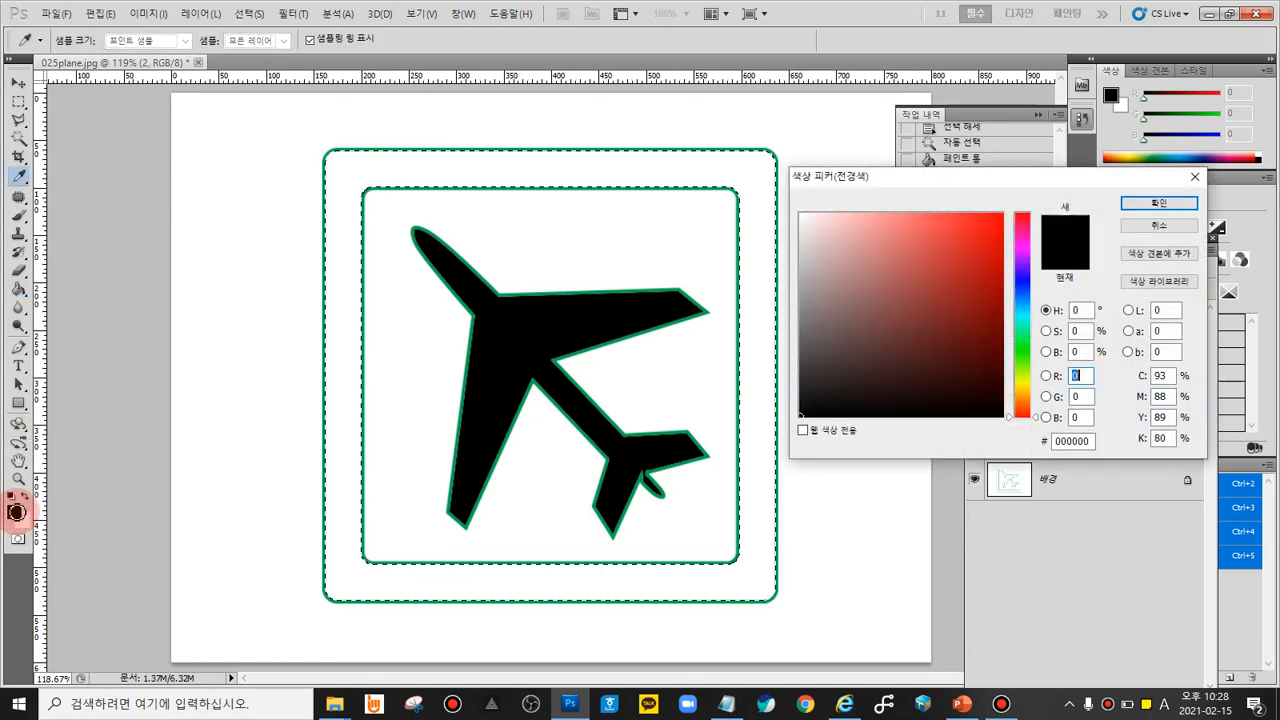
drag(989, 241, 1010, 205)
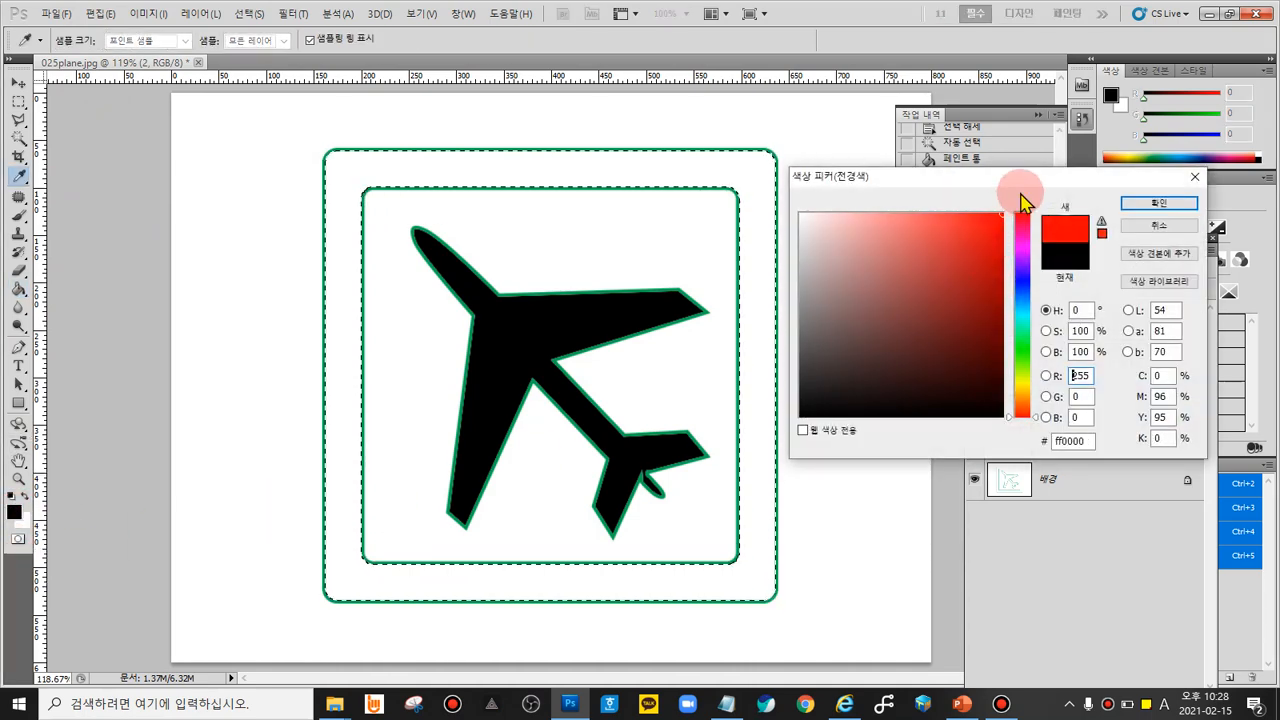
click(1152, 204)
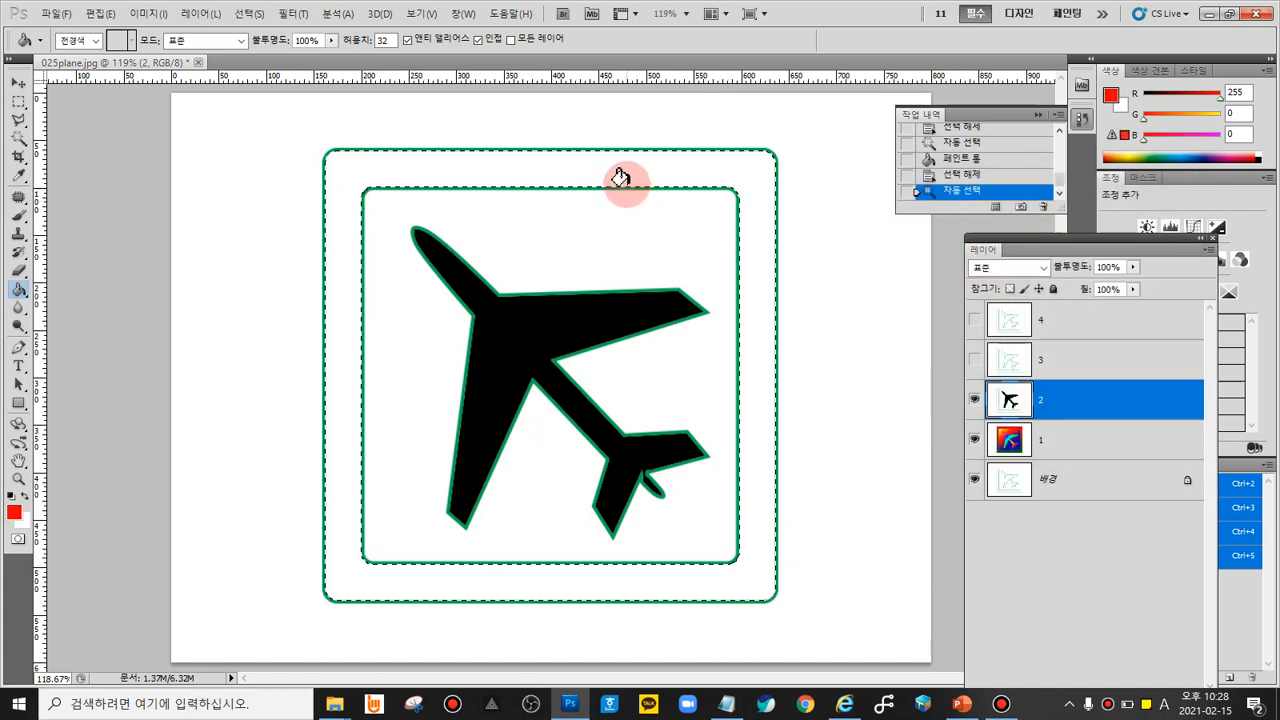
click(628, 165)
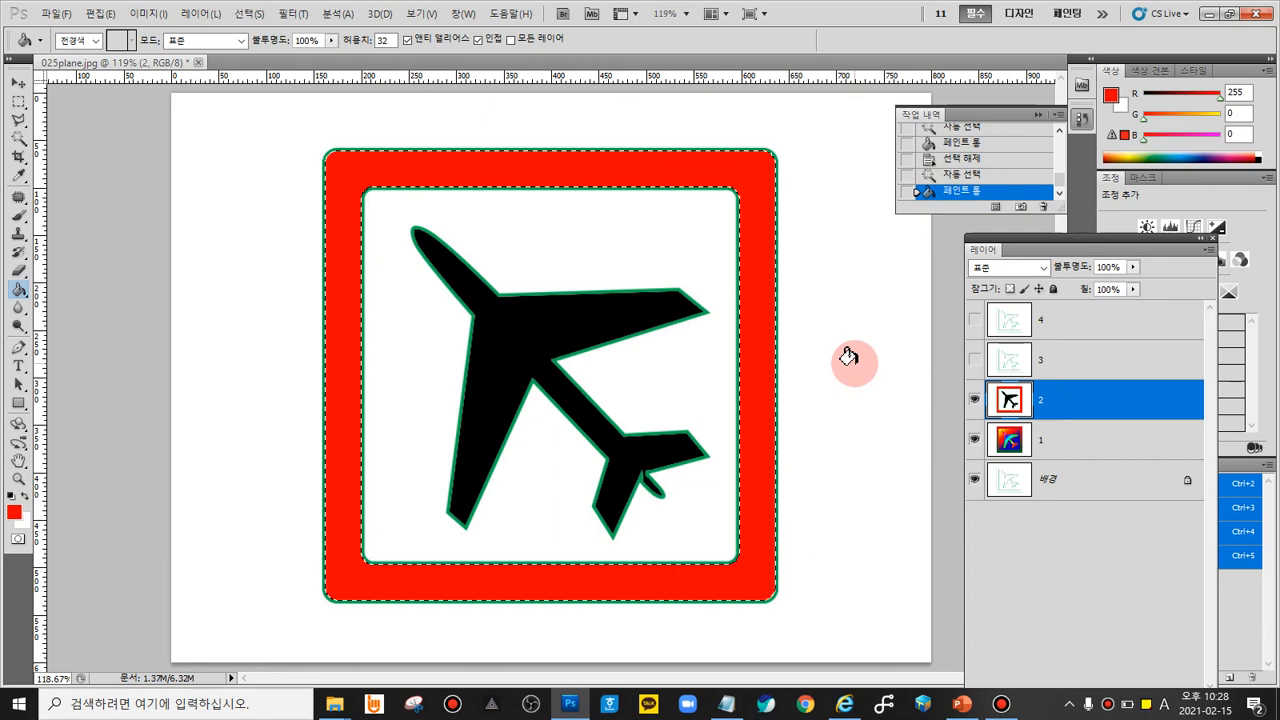
key(ctrl+d)
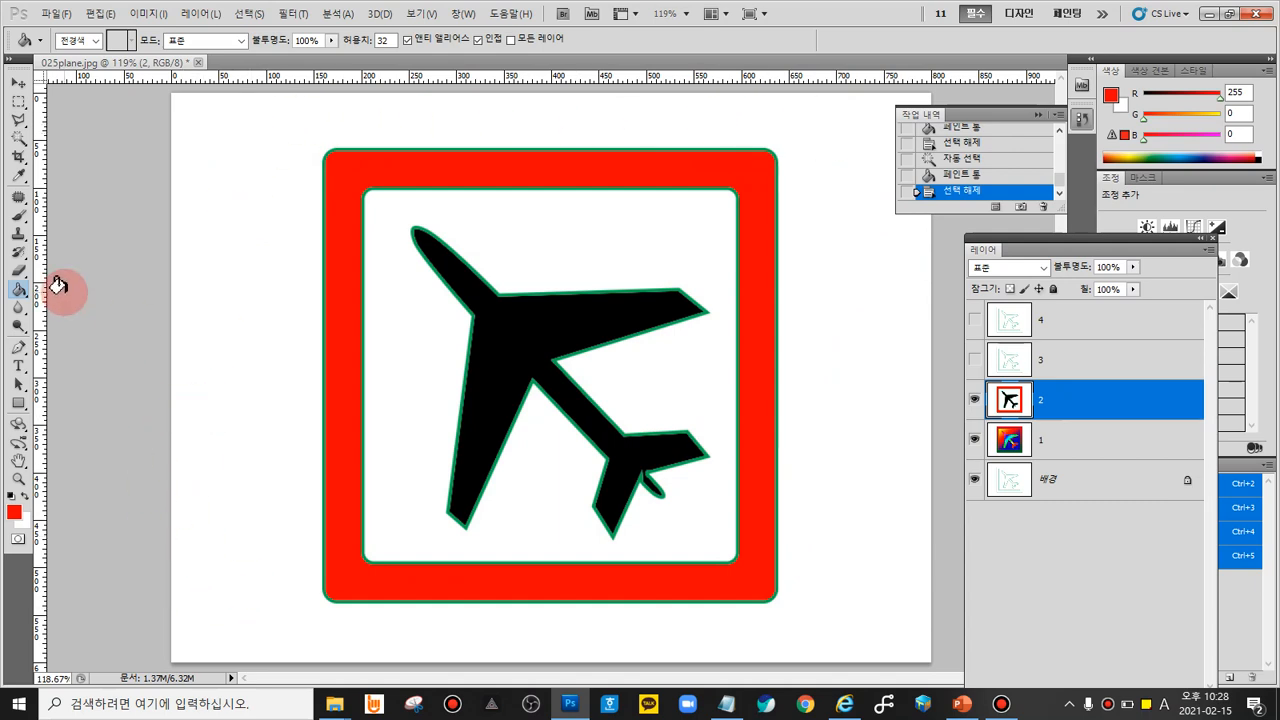
Step: Select the white area outside the outer rounded square on layer 2 with the Magic Wand
click(20, 142)
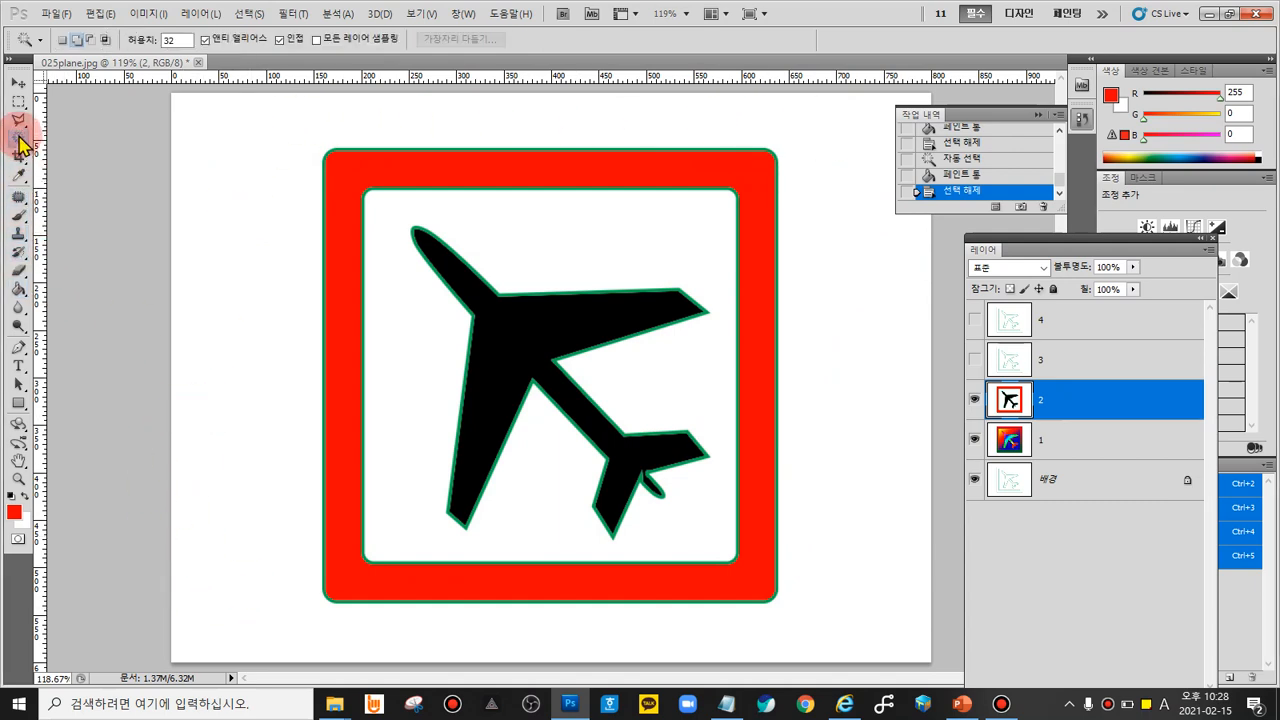
click(86, 154)
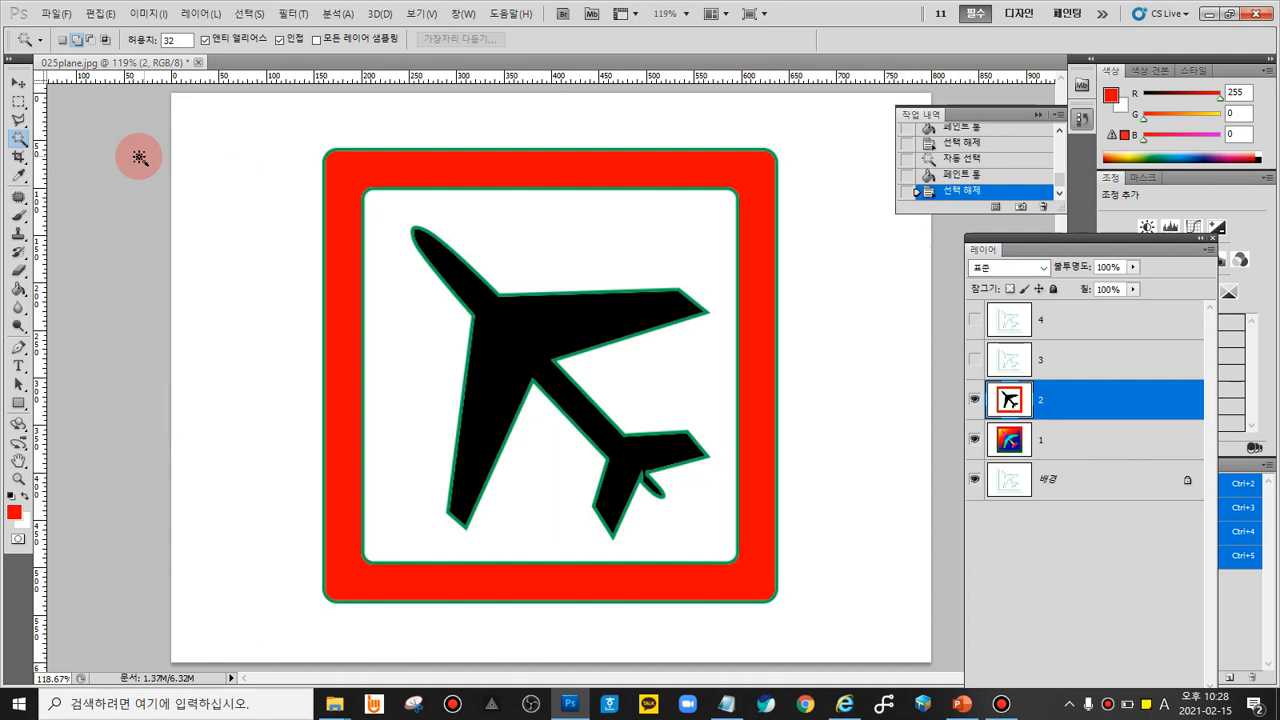
click(19, 140)
click(86, 154)
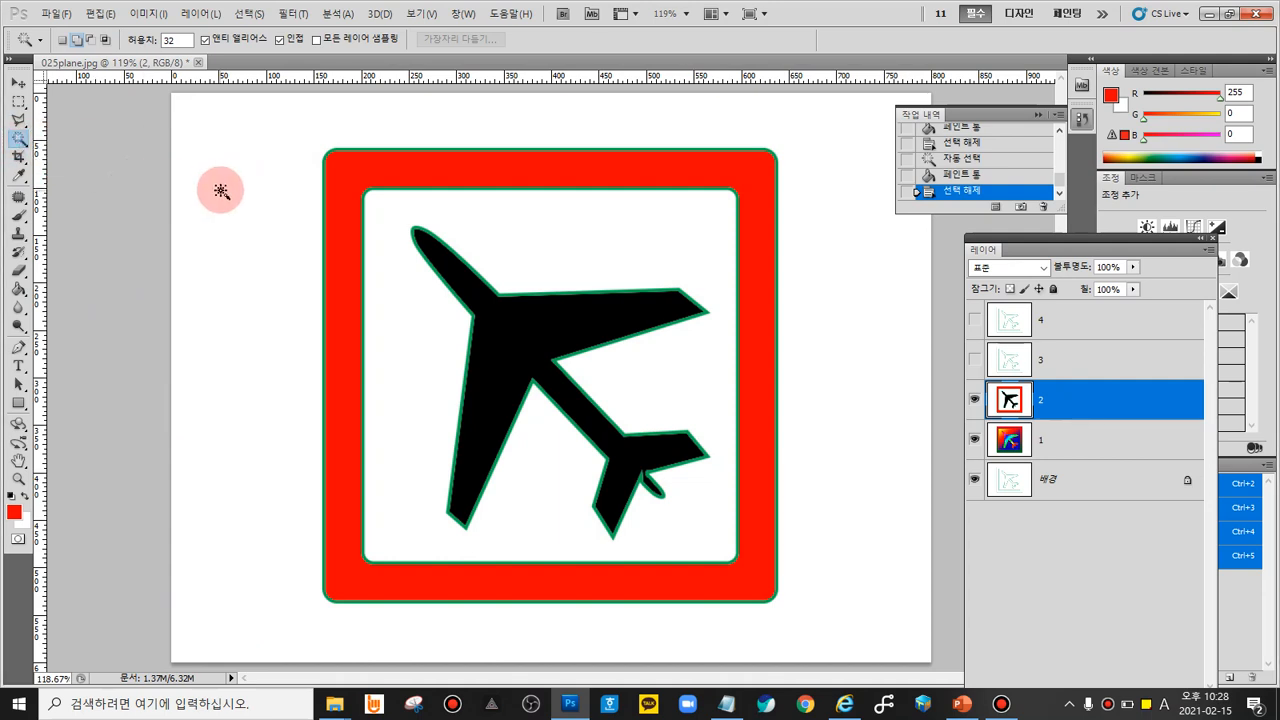
click(221, 191)
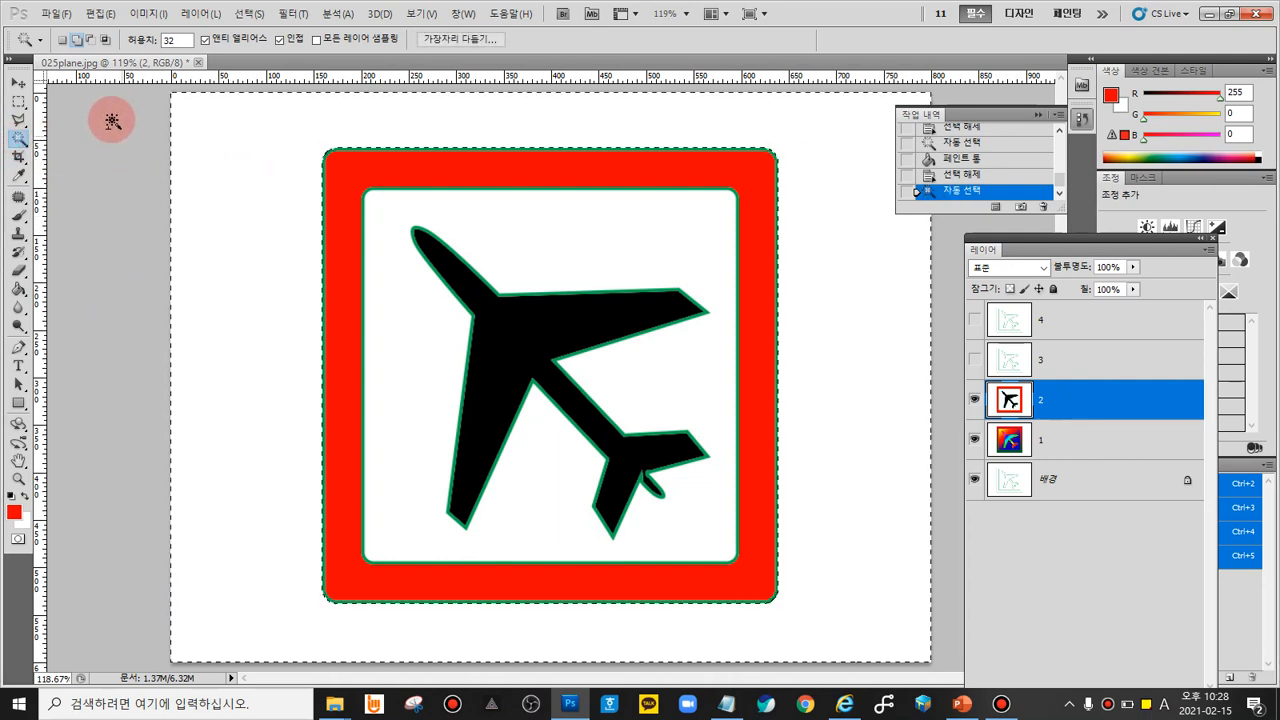
Step: Activate the Paint Bucket and set its fill source to Pattern
click(21, 293)
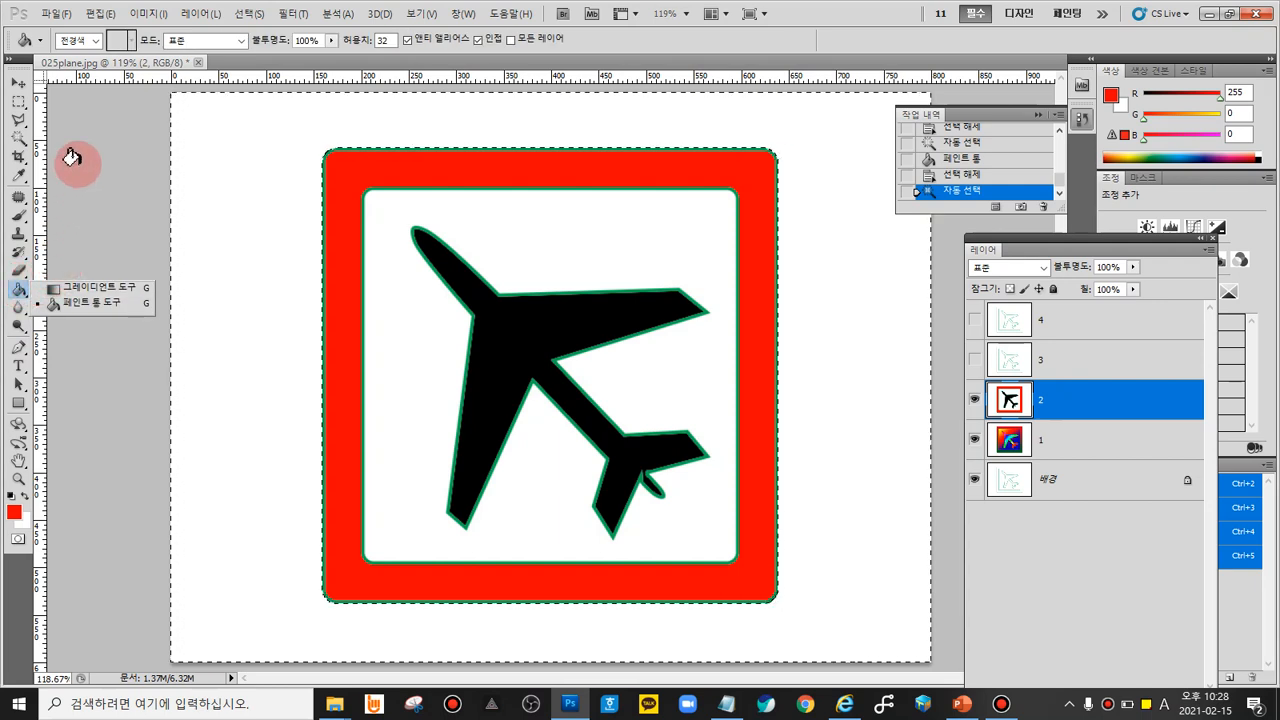
right_click(101, 96)
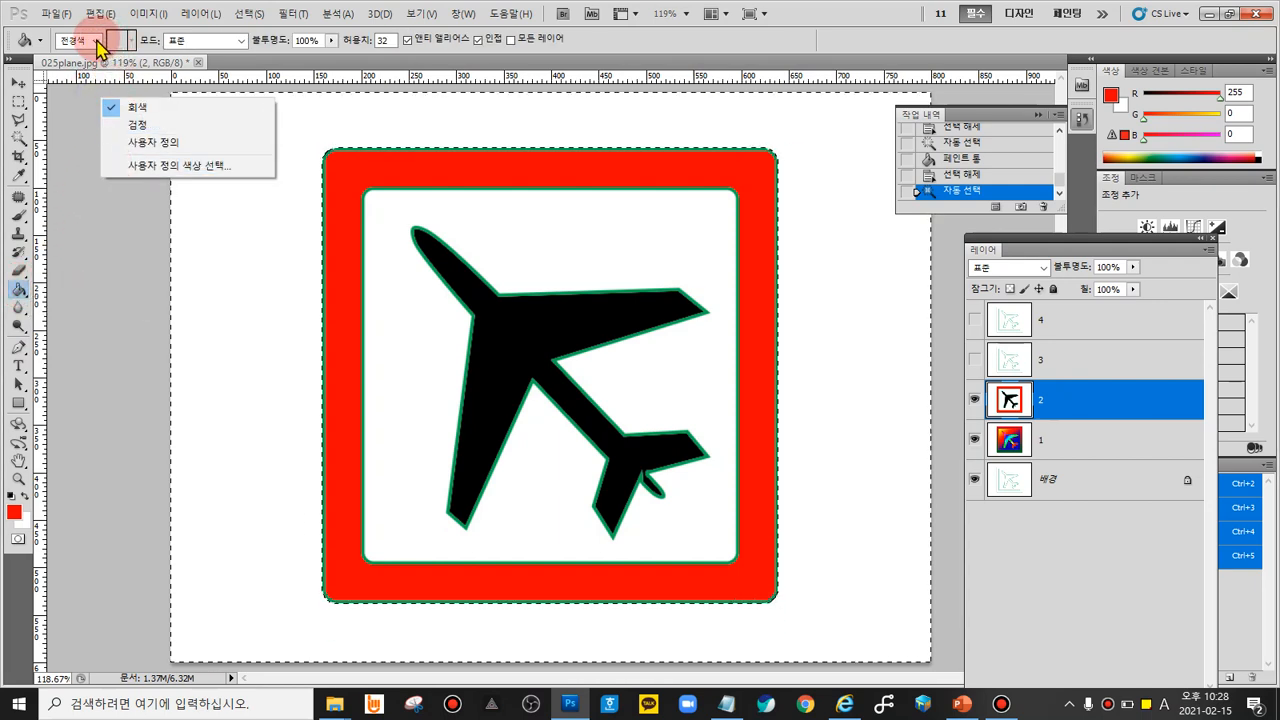
click(96, 45)
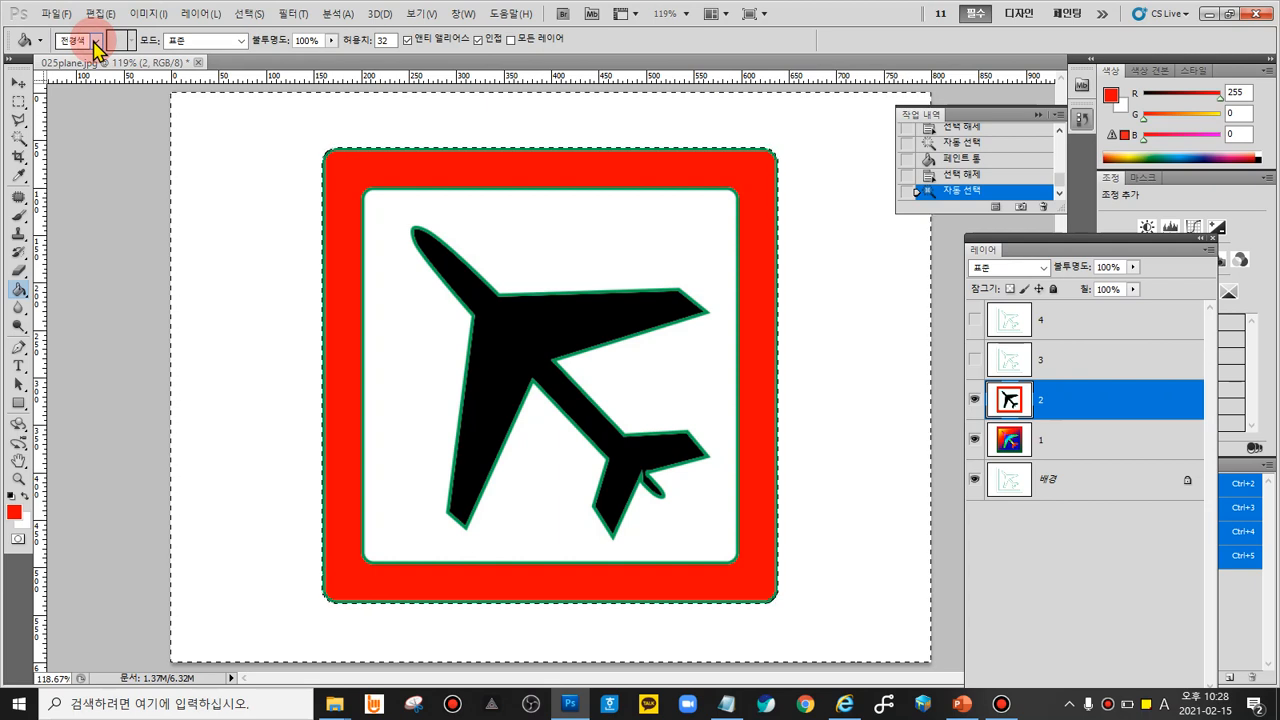
click(96, 45)
click(84, 69)
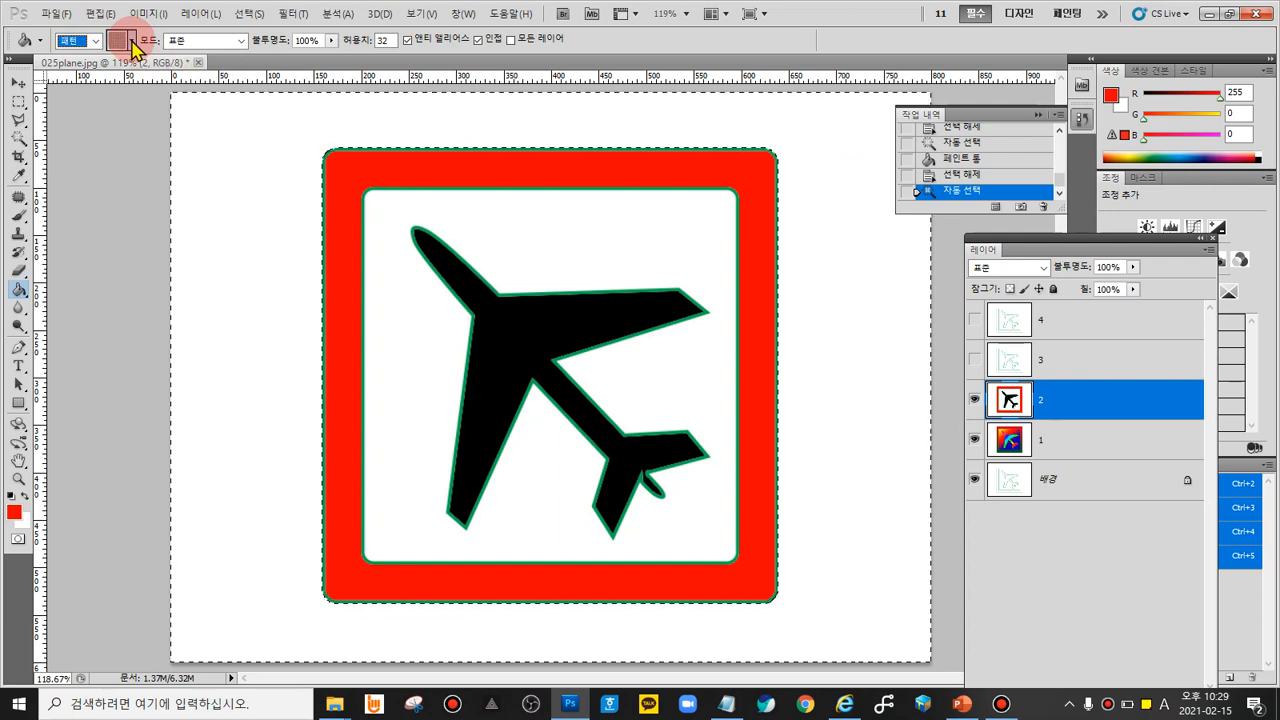
Step: Reset the pattern library to the default patterns and choose the multicoloured striped pattern for the Paint Bucket
click(132, 41)
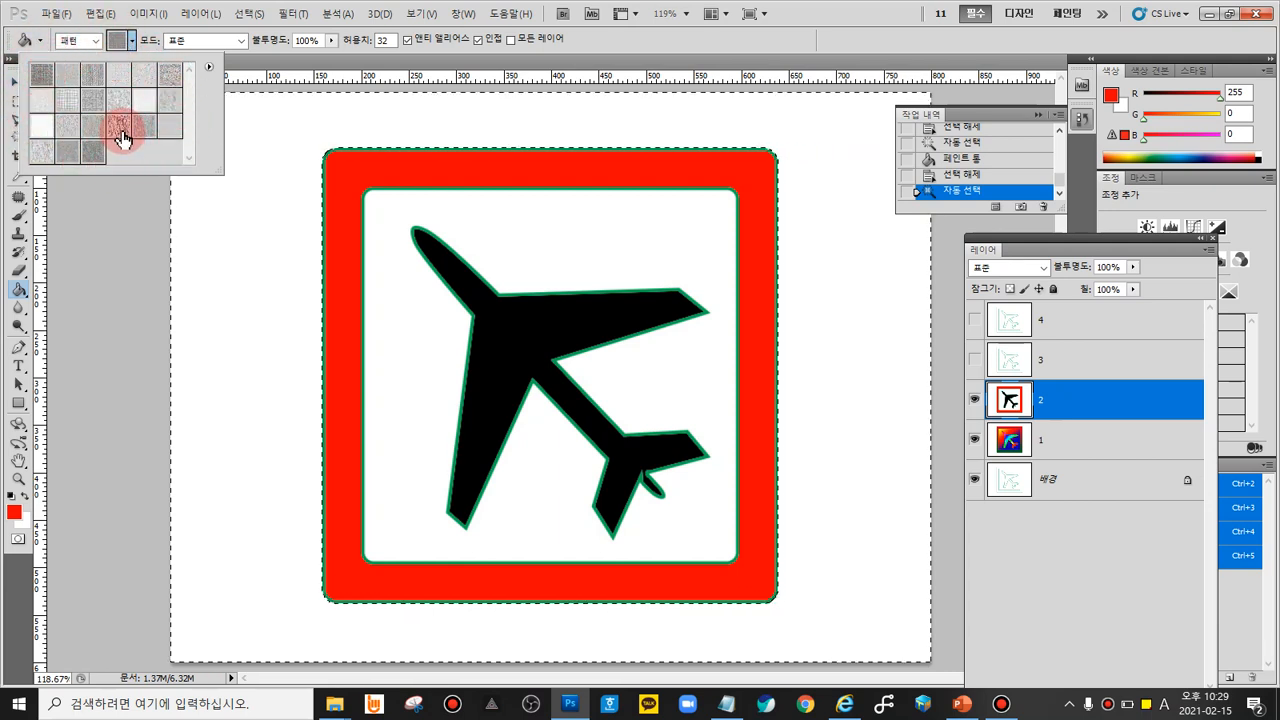
click(209, 68)
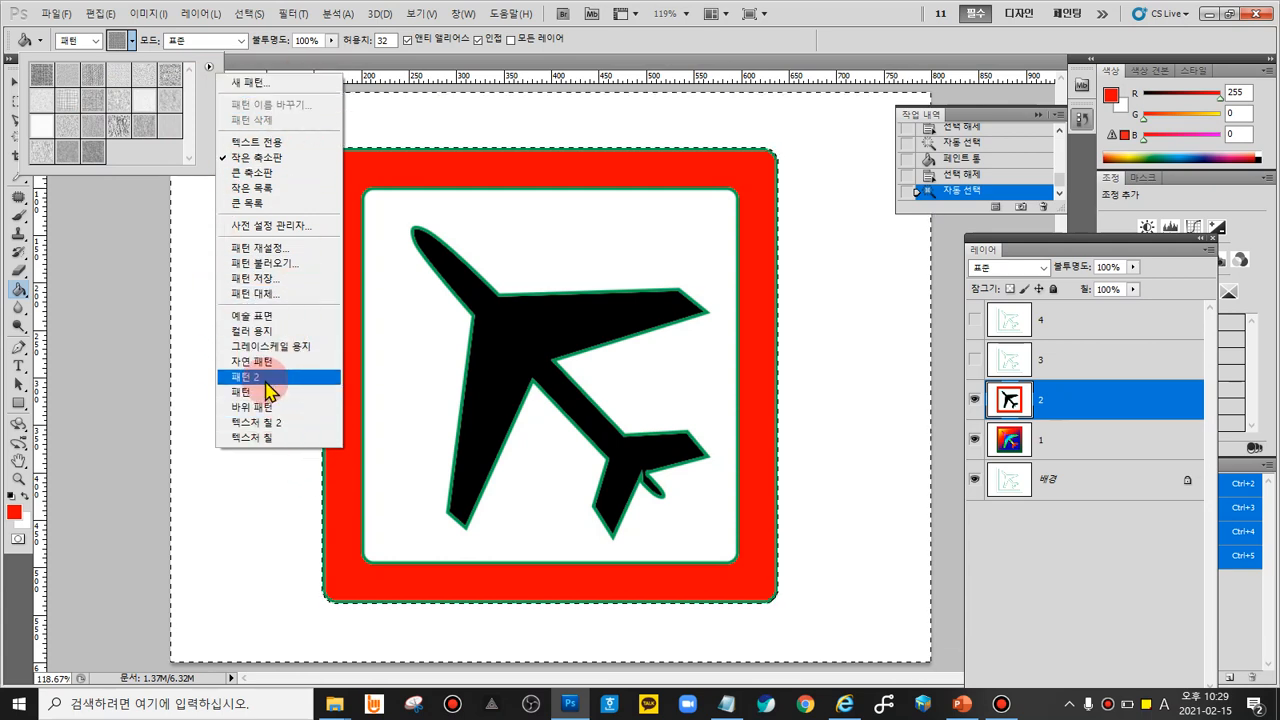
click(287, 250)
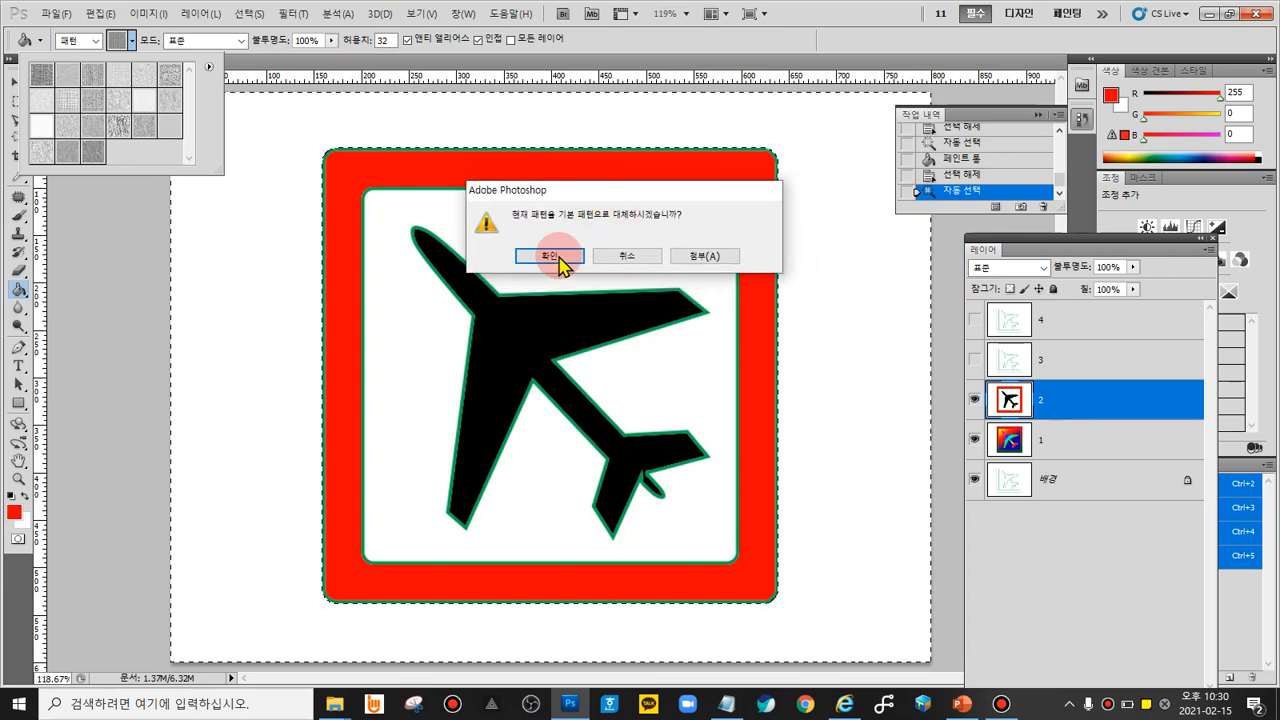
click(551, 258)
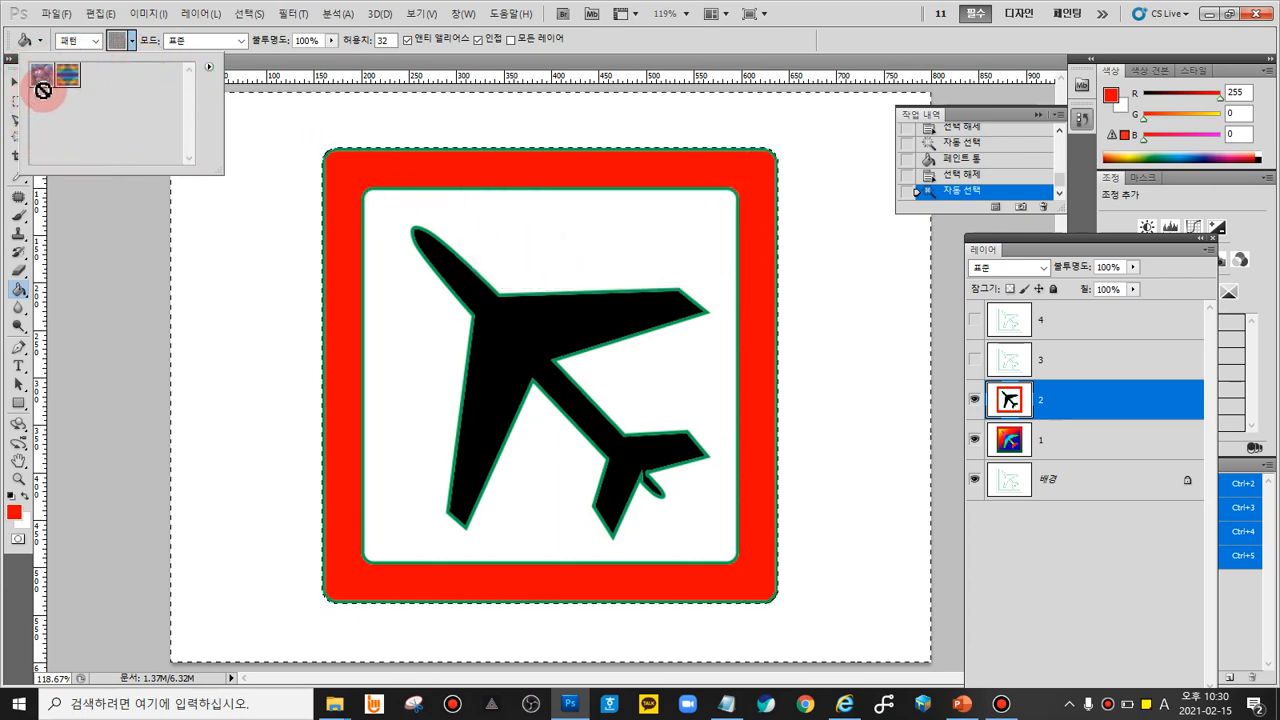
click(44, 80)
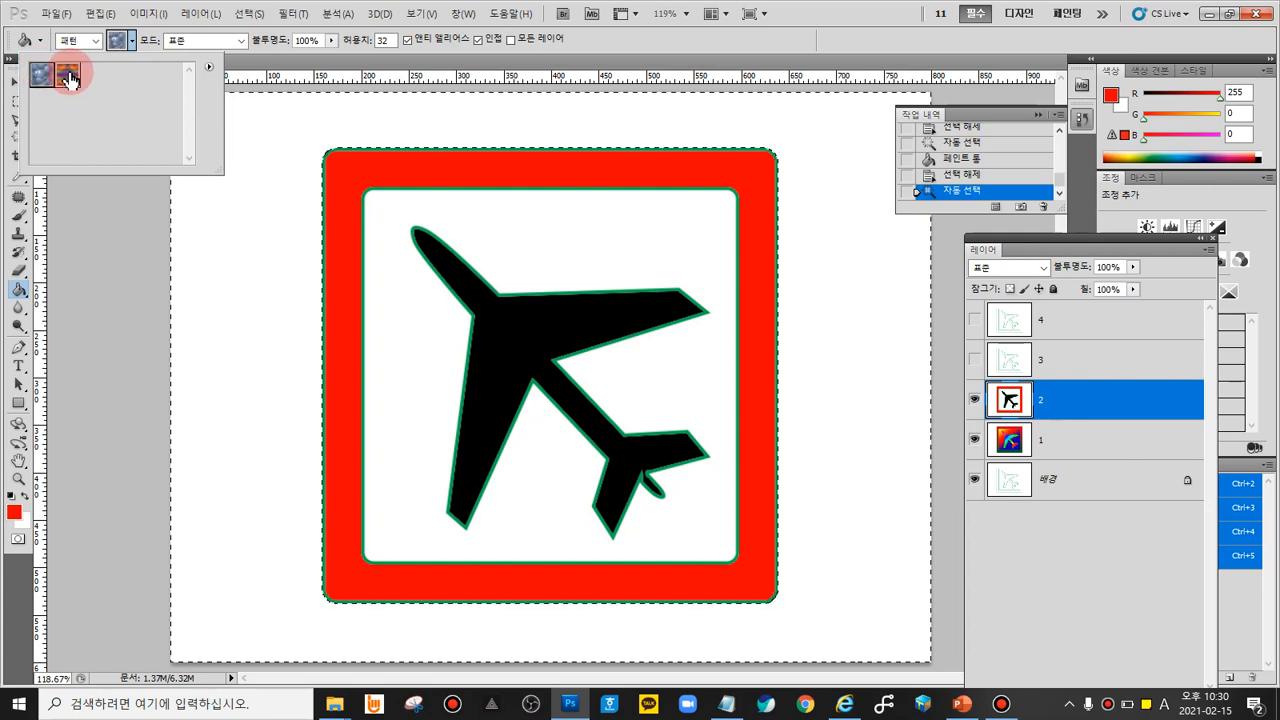
click(68, 78)
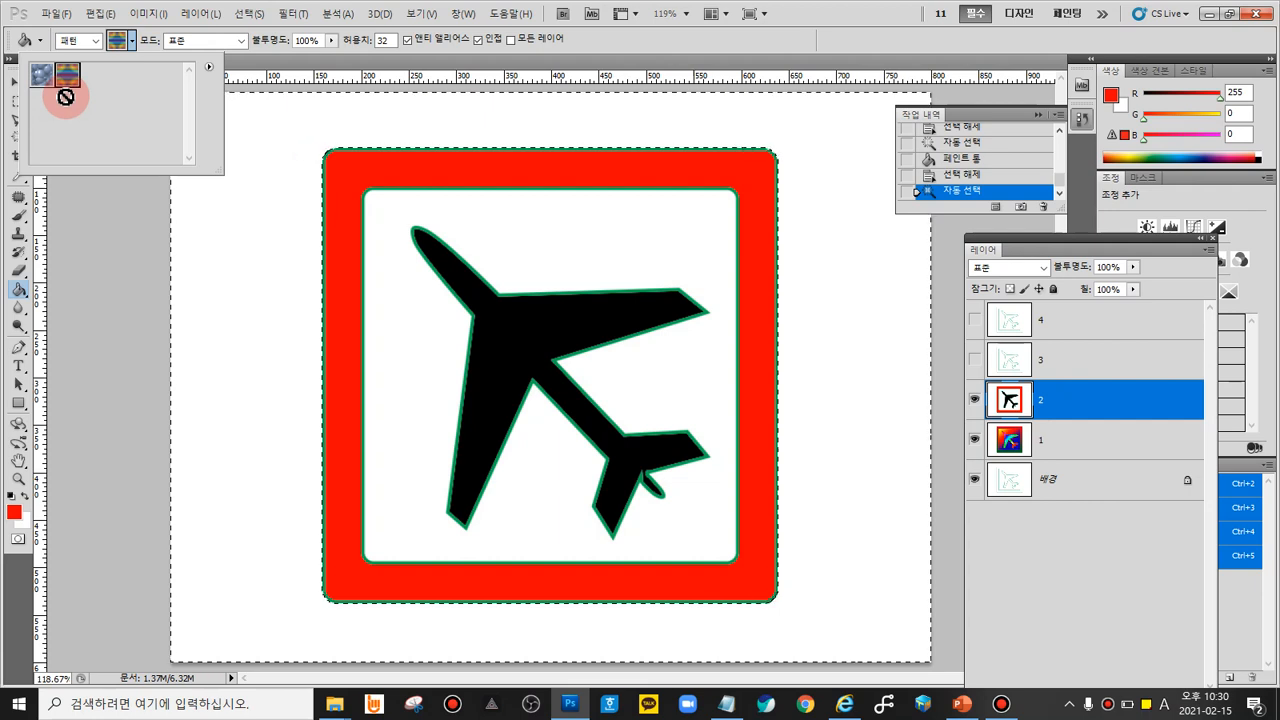
Step: Replace the current pattern library with the Nature Patterns set (자연 패턴)
click(209, 68)
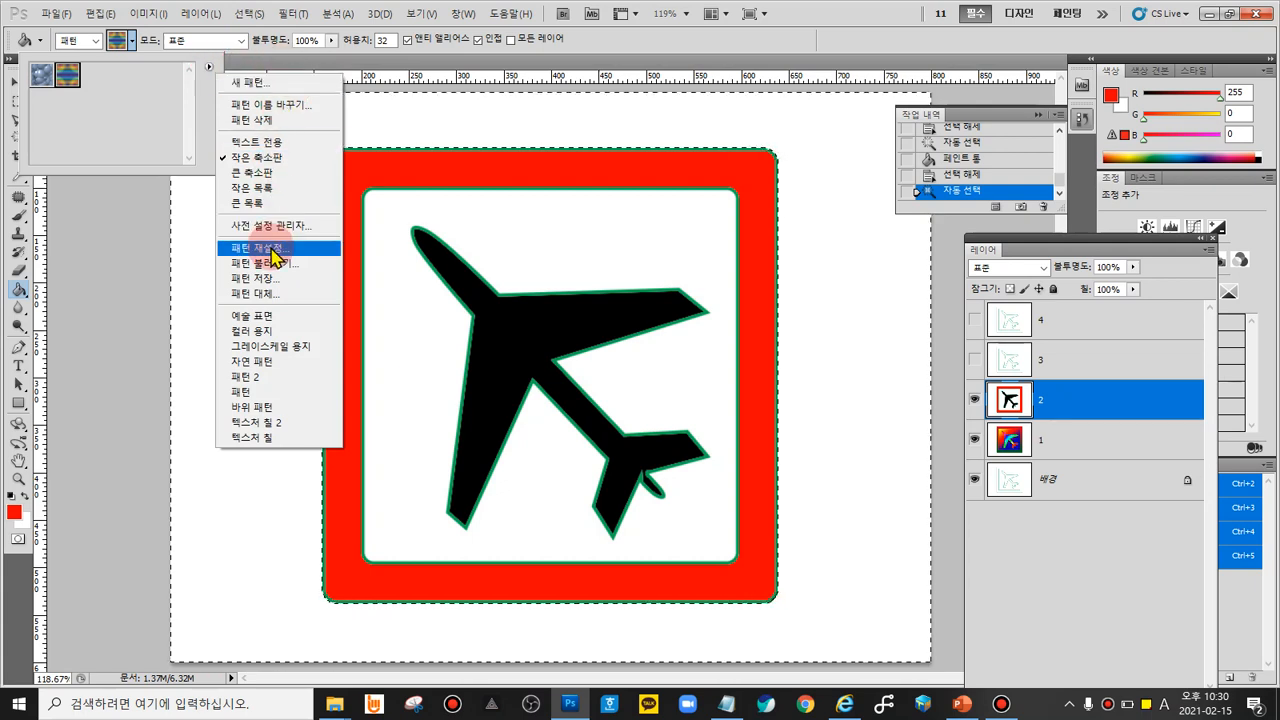
click(283, 362)
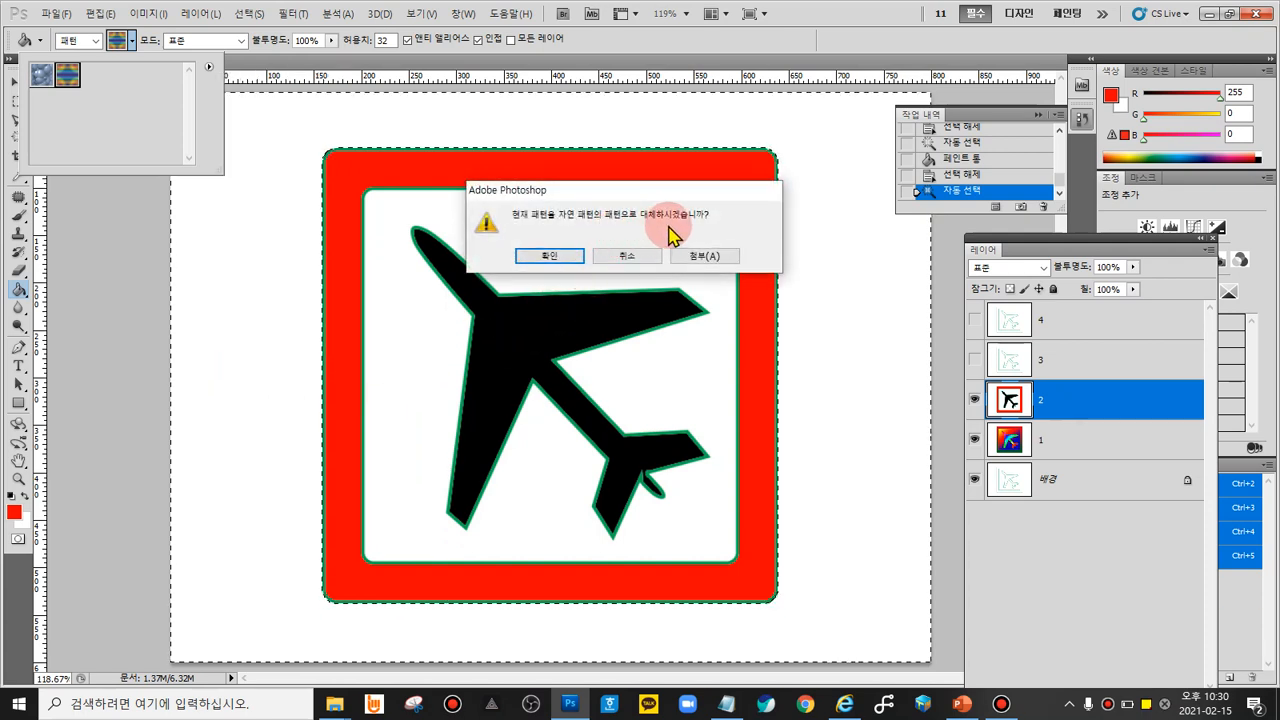
click(549, 256)
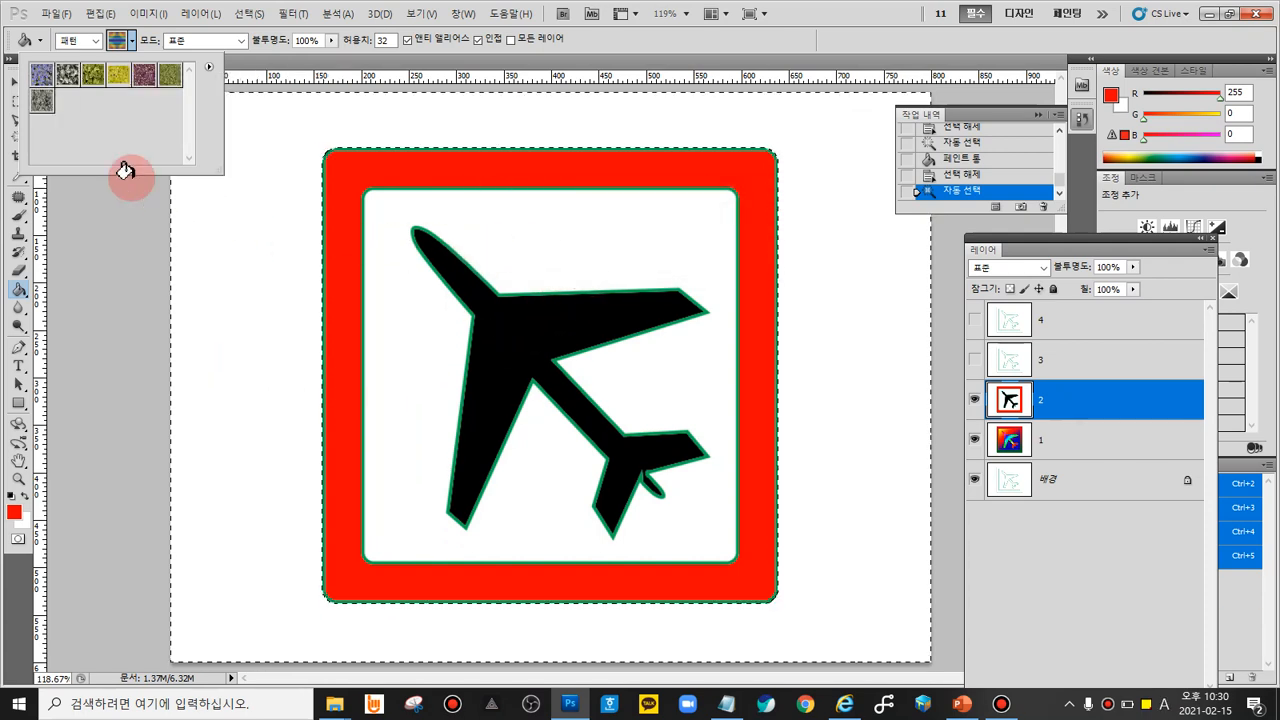
Step: Choose the yellow flower pattern, fill the selected area outside the outer rounded square on layer 2 with the Paint Bucket, and deselect
click(121, 80)
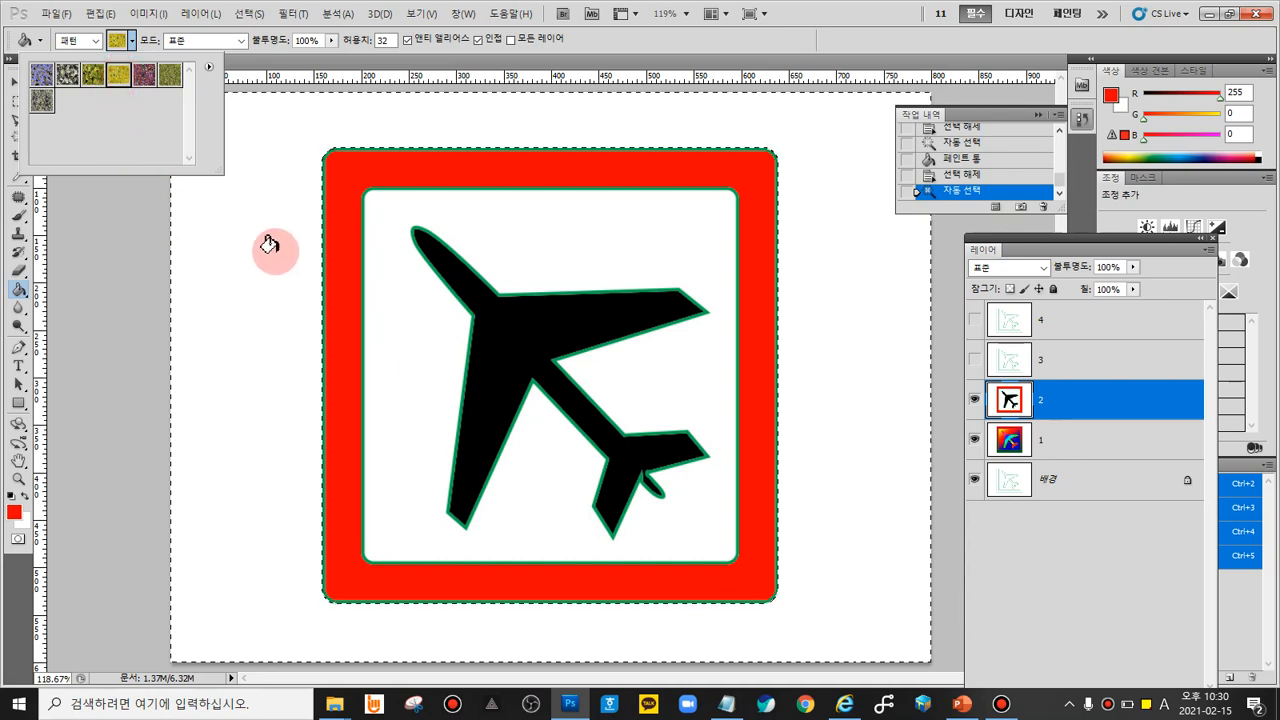
double_click(119, 74)
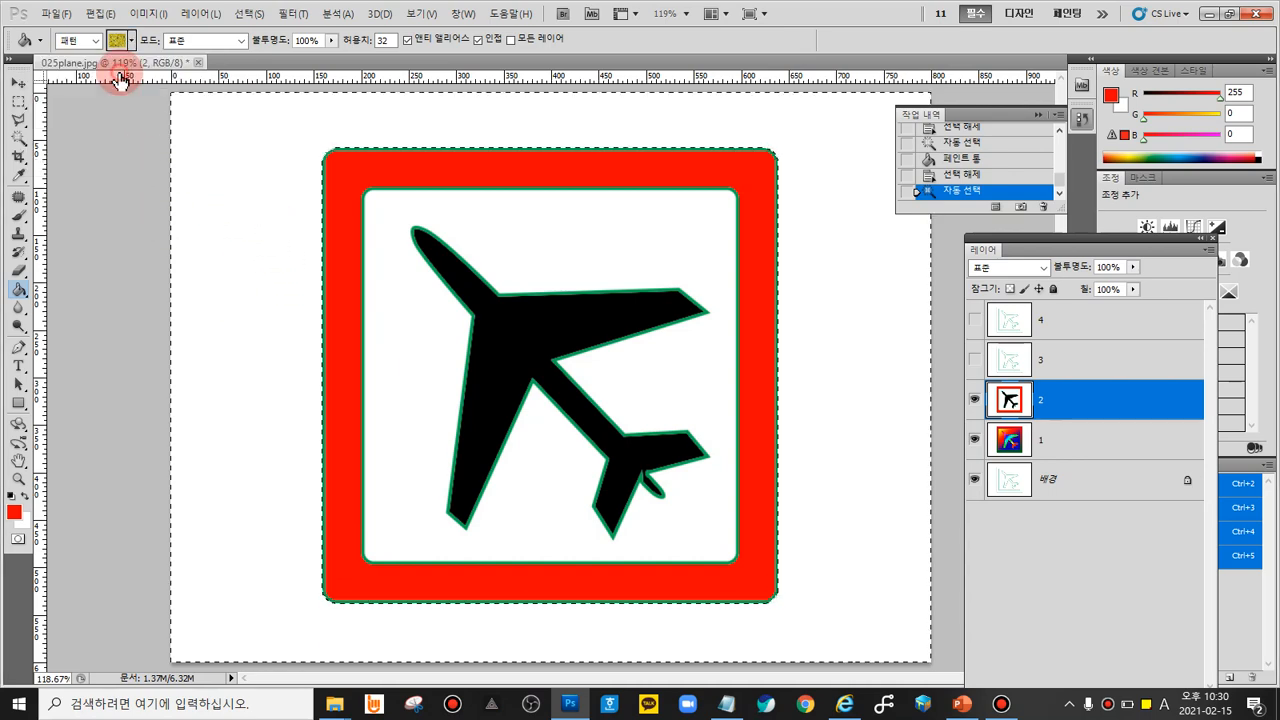
click(250, 153)
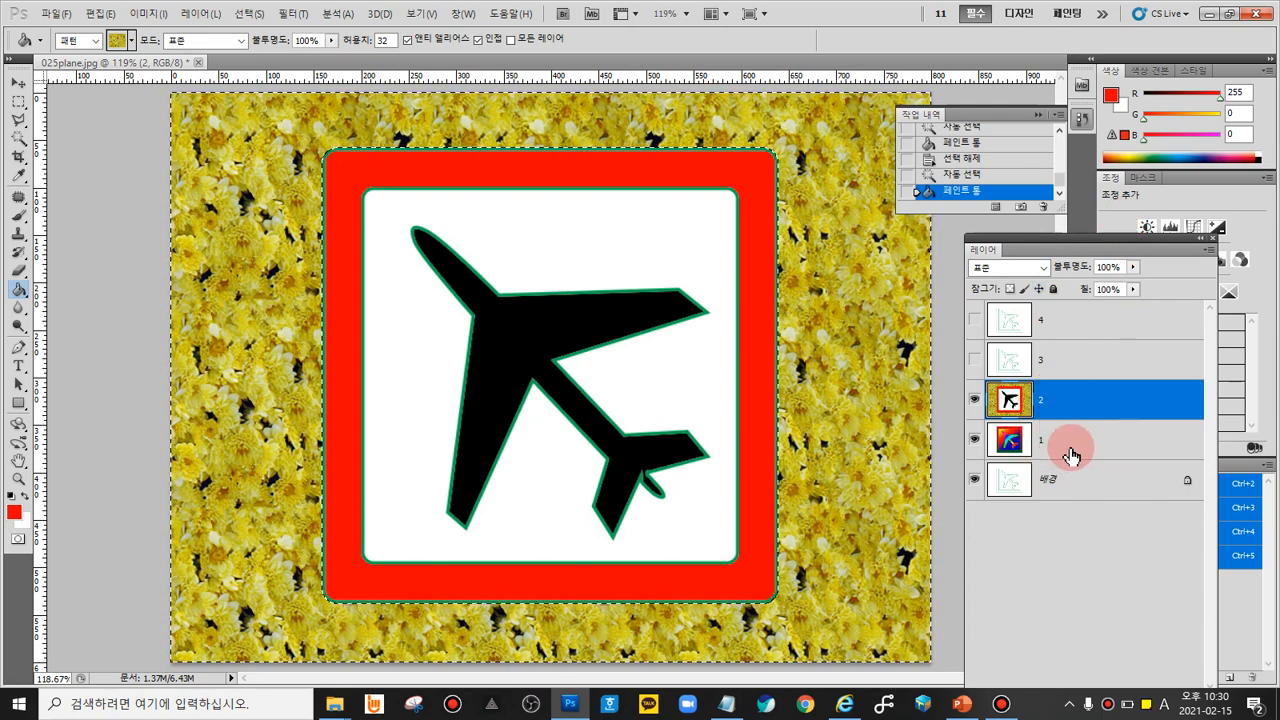
key(ctrl+d)
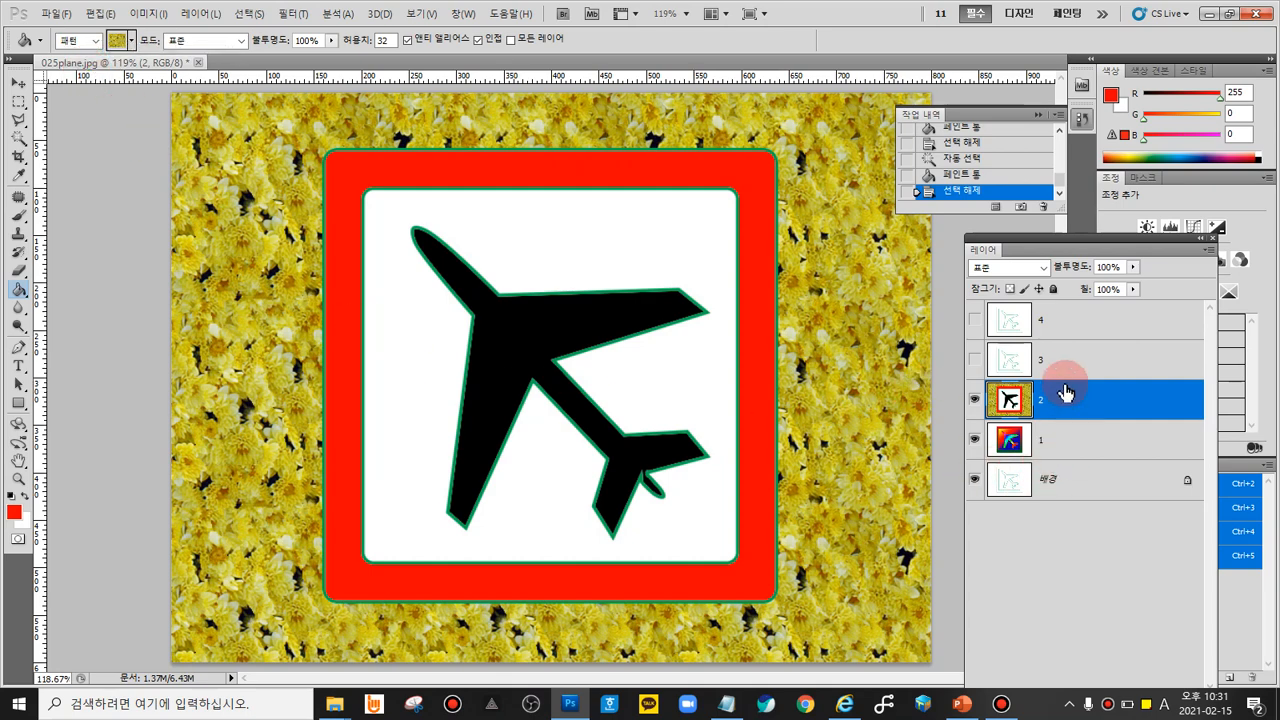
Step: Delete layers 1 and 2
click(1053, 446)
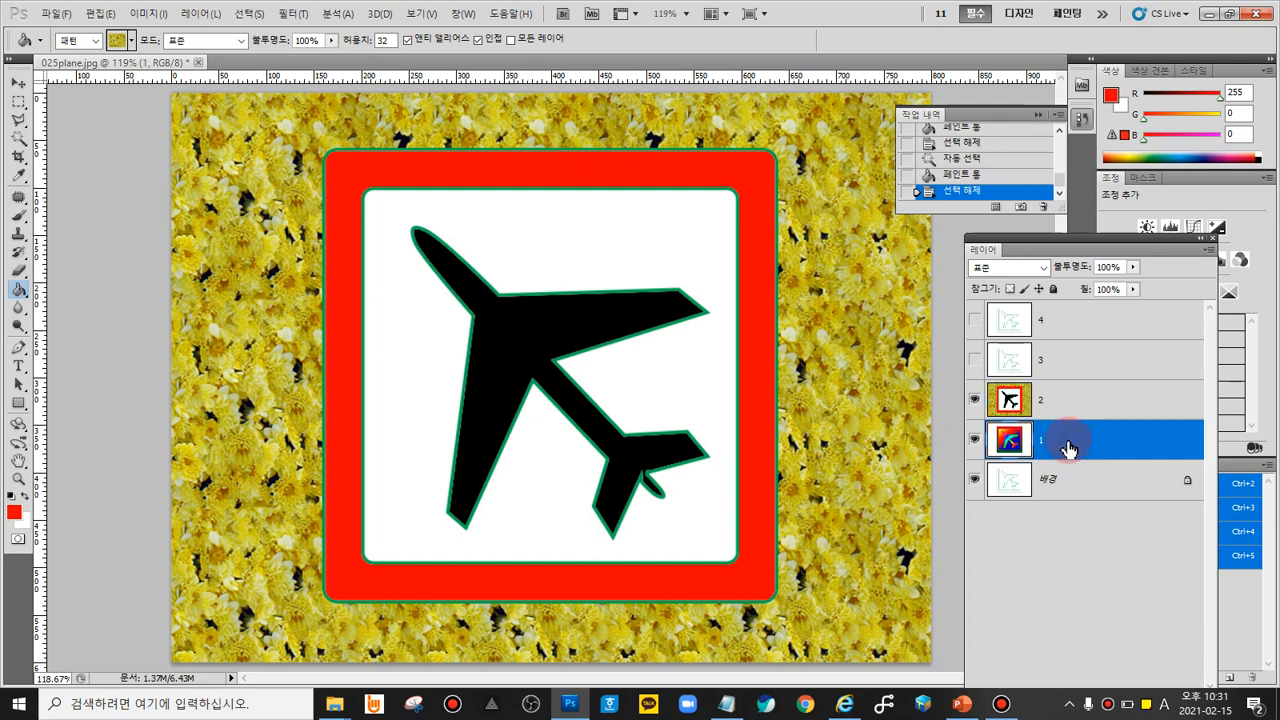
key(Delete)
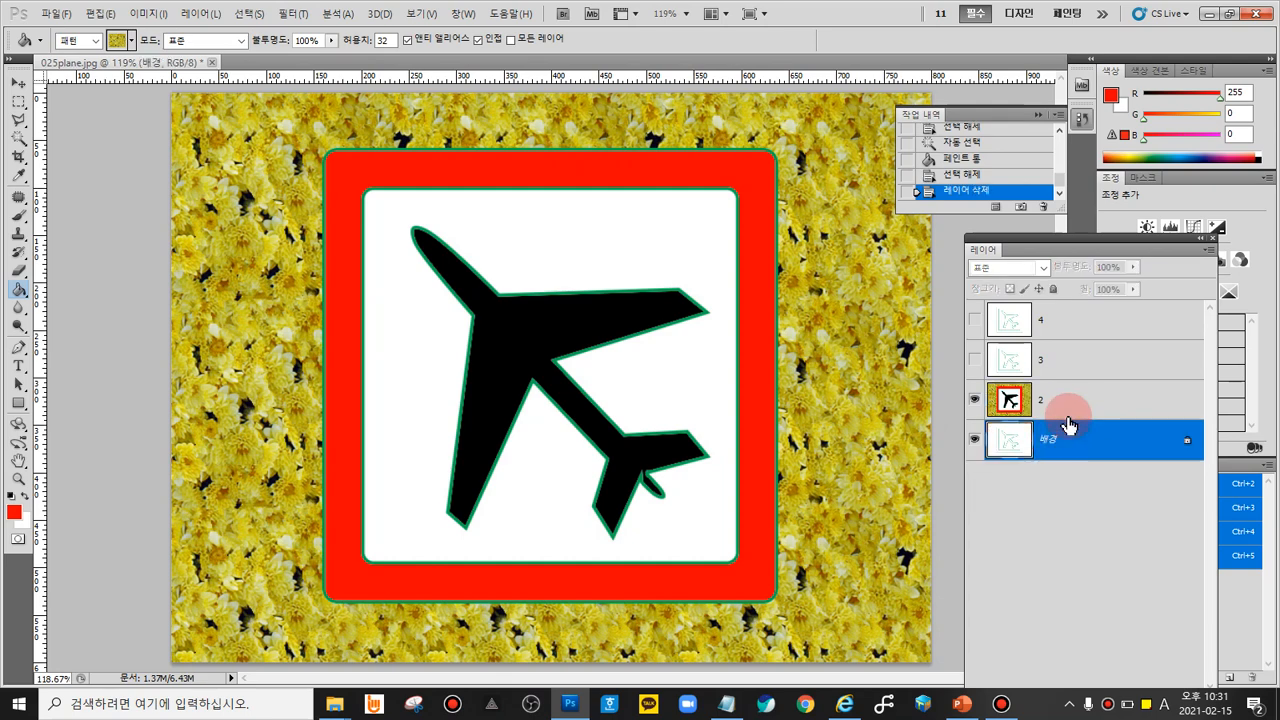
click(1069, 404)
key(Delete)
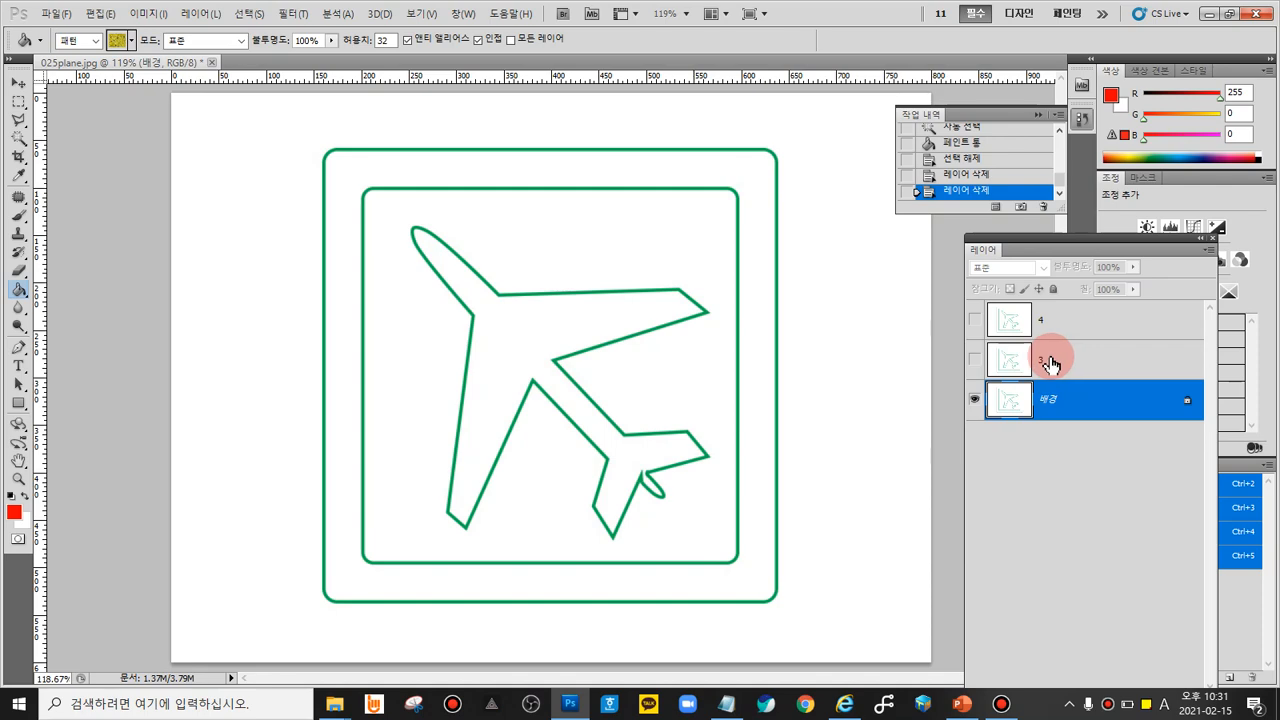
Step: Rename layer 3 as 그레이디언트
double_click(1055, 362)
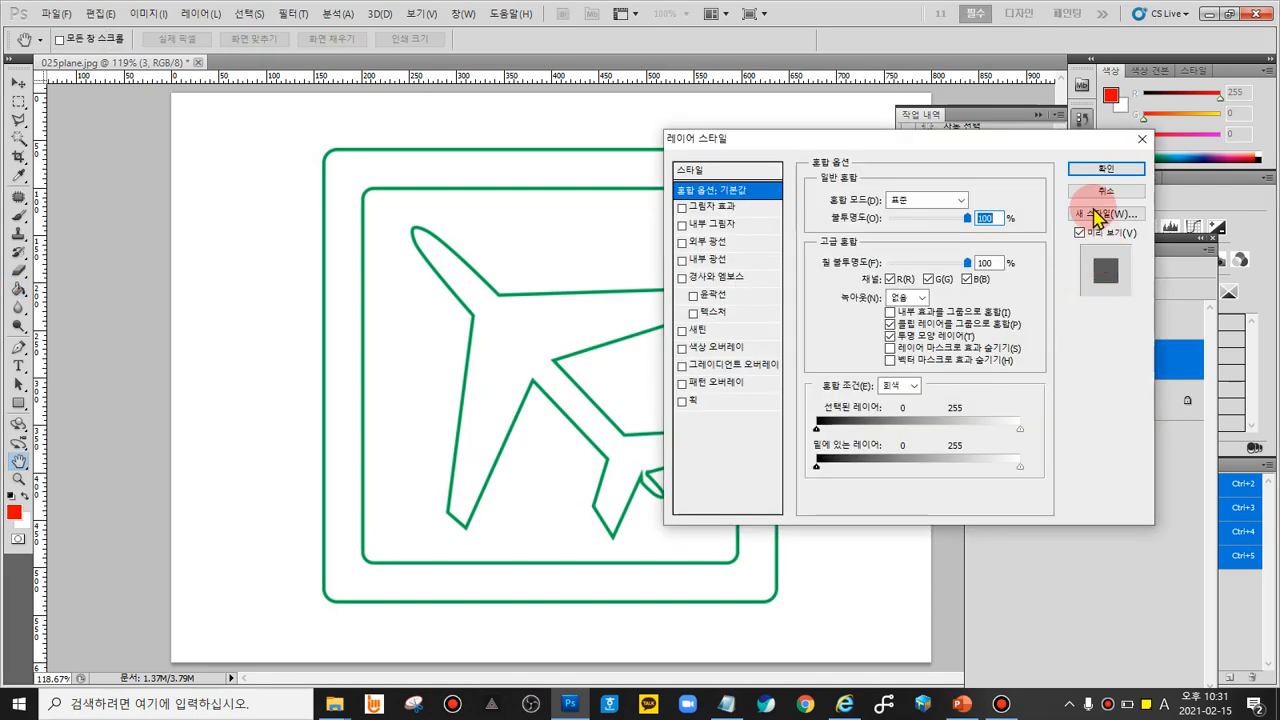
click(1102, 191)
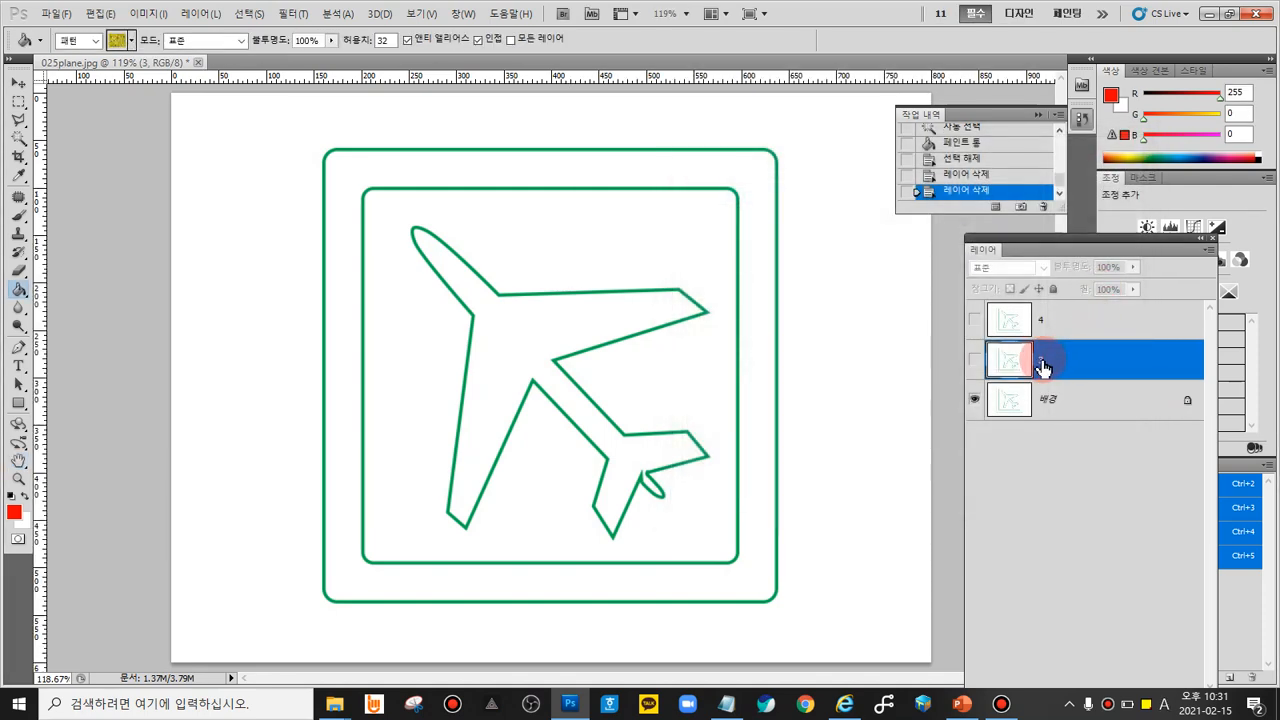
double_click(1040, 359)
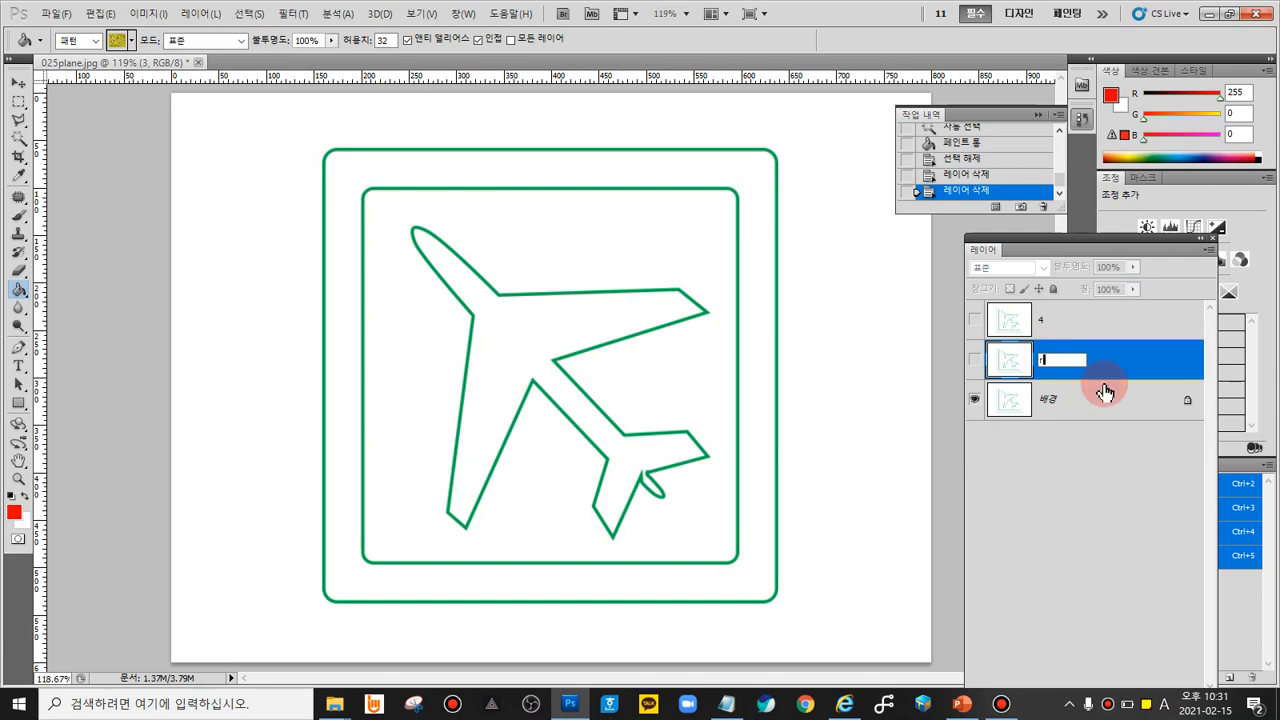
text(그레이)
text(디)
text(언)
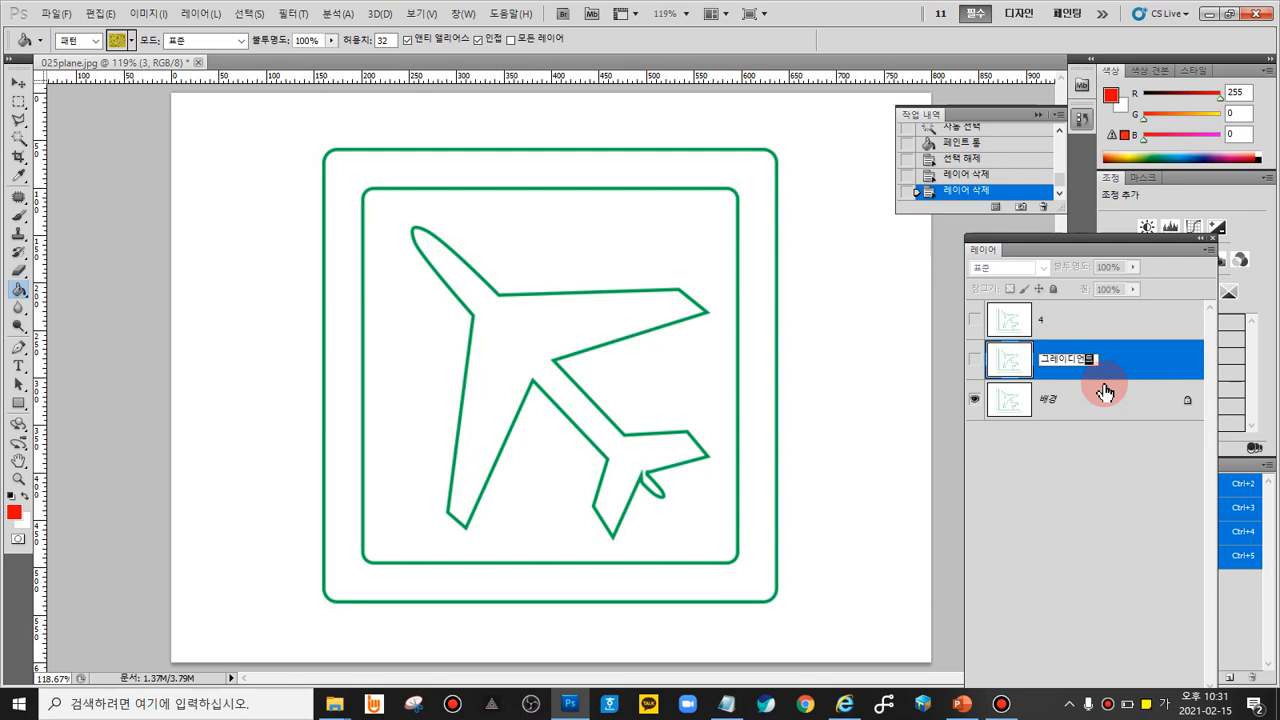
text(트)
key(Return)
key(Return)
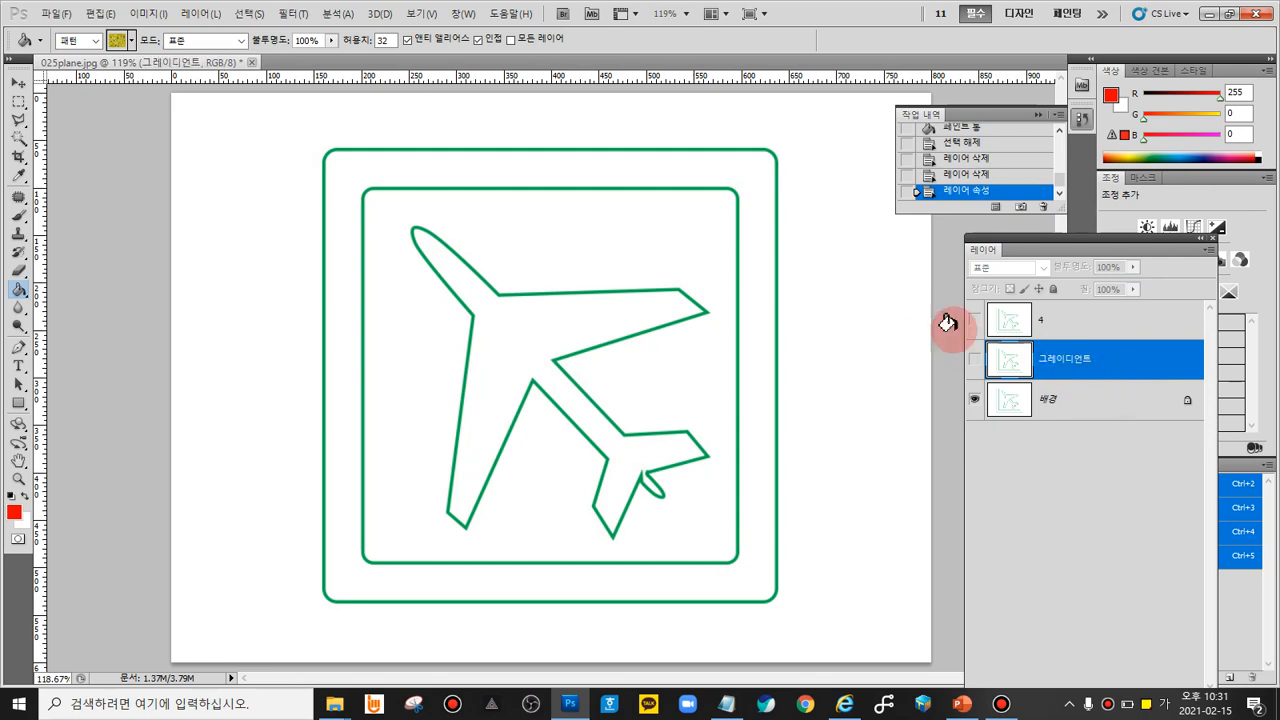
click(1036, 322)
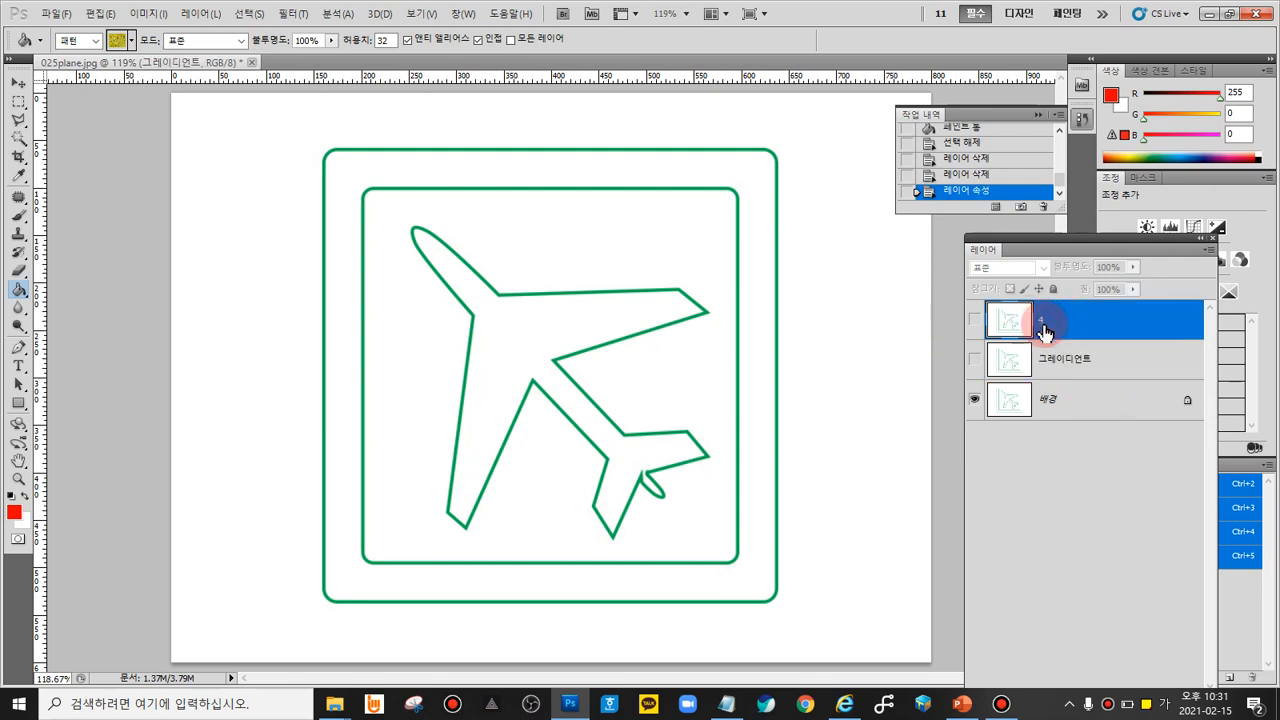
key(h)
click(1100, 192)
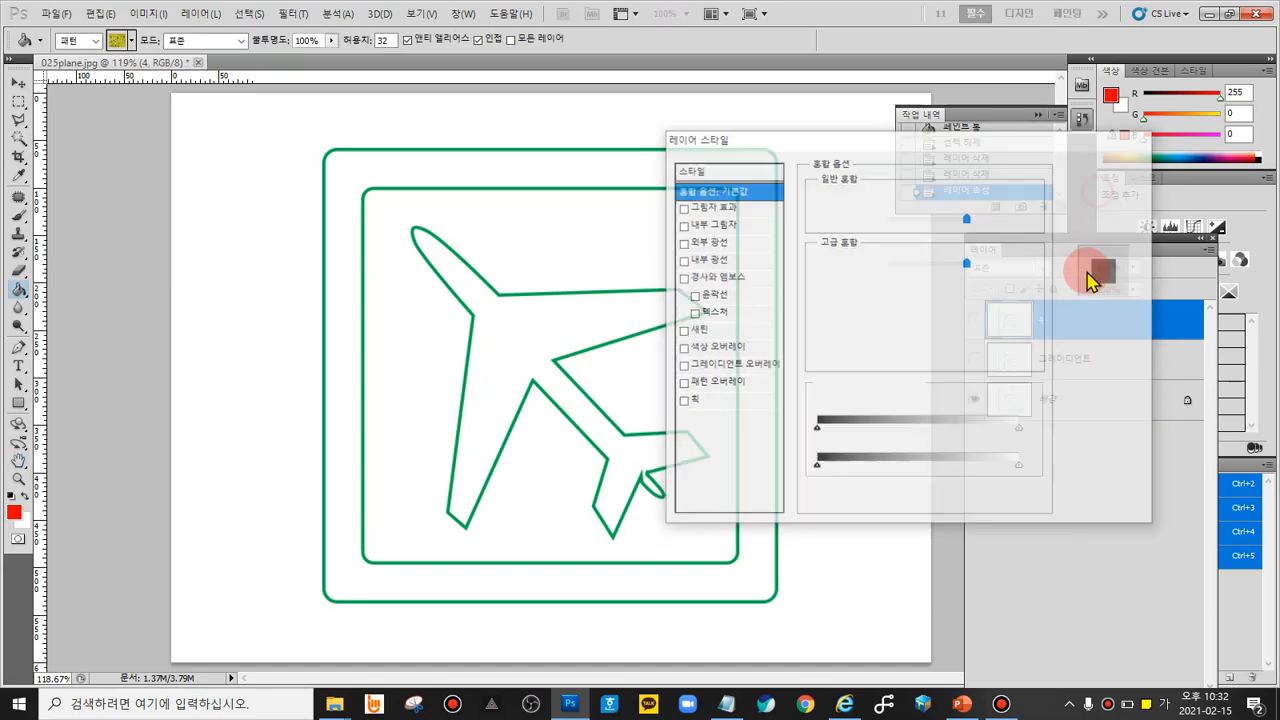
double_click(1042, 322)
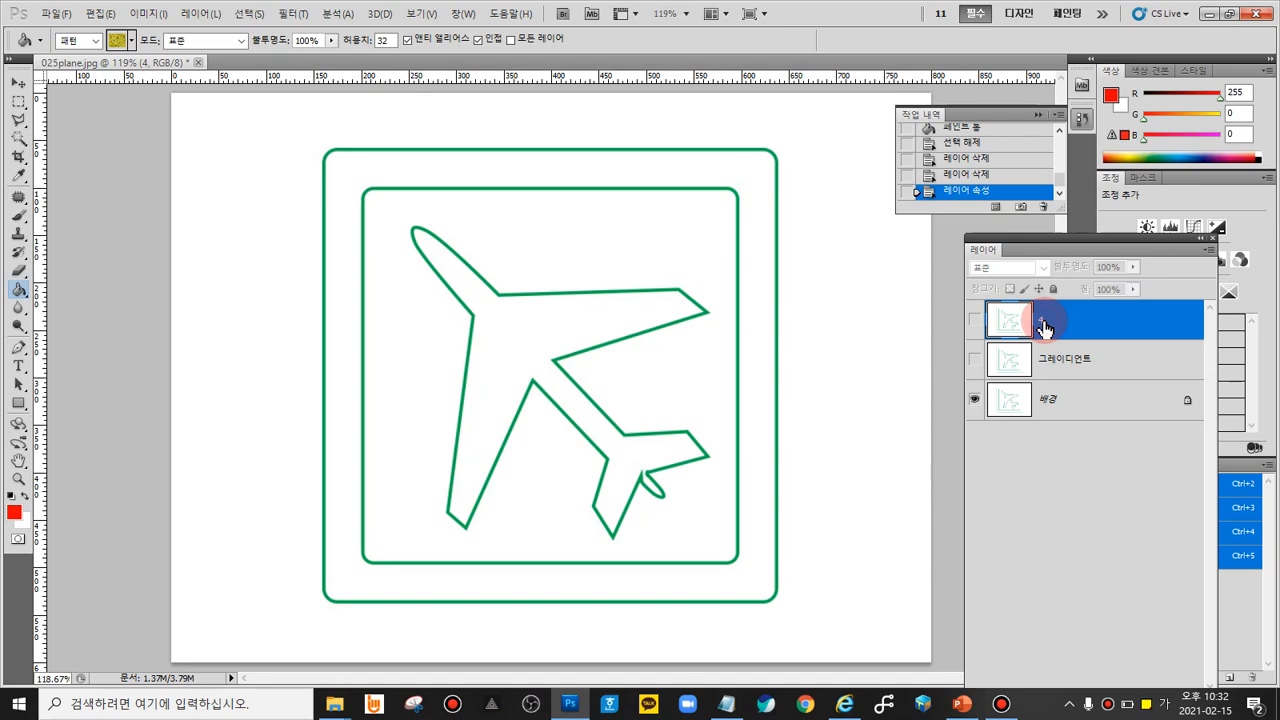
double_click(1043, 327)
click(1100, 169)
double_click(1043, 327)
click(1112, 192)
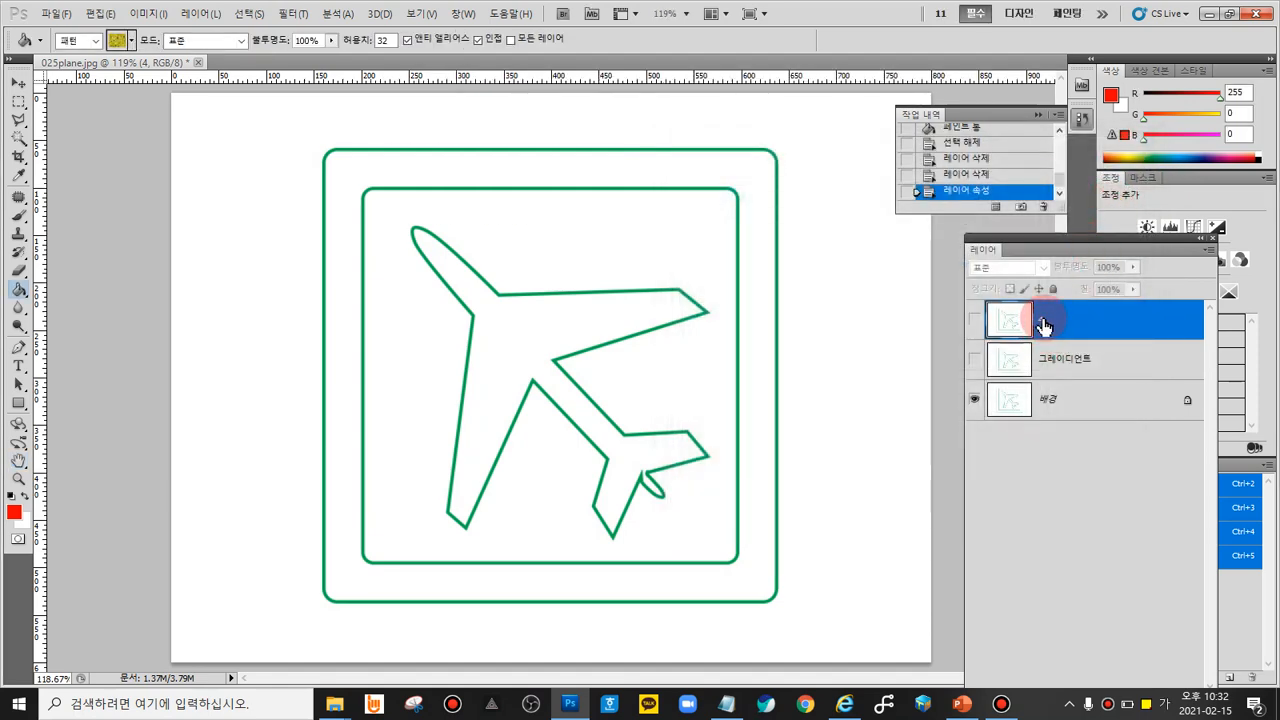
right_click(1043, 325)
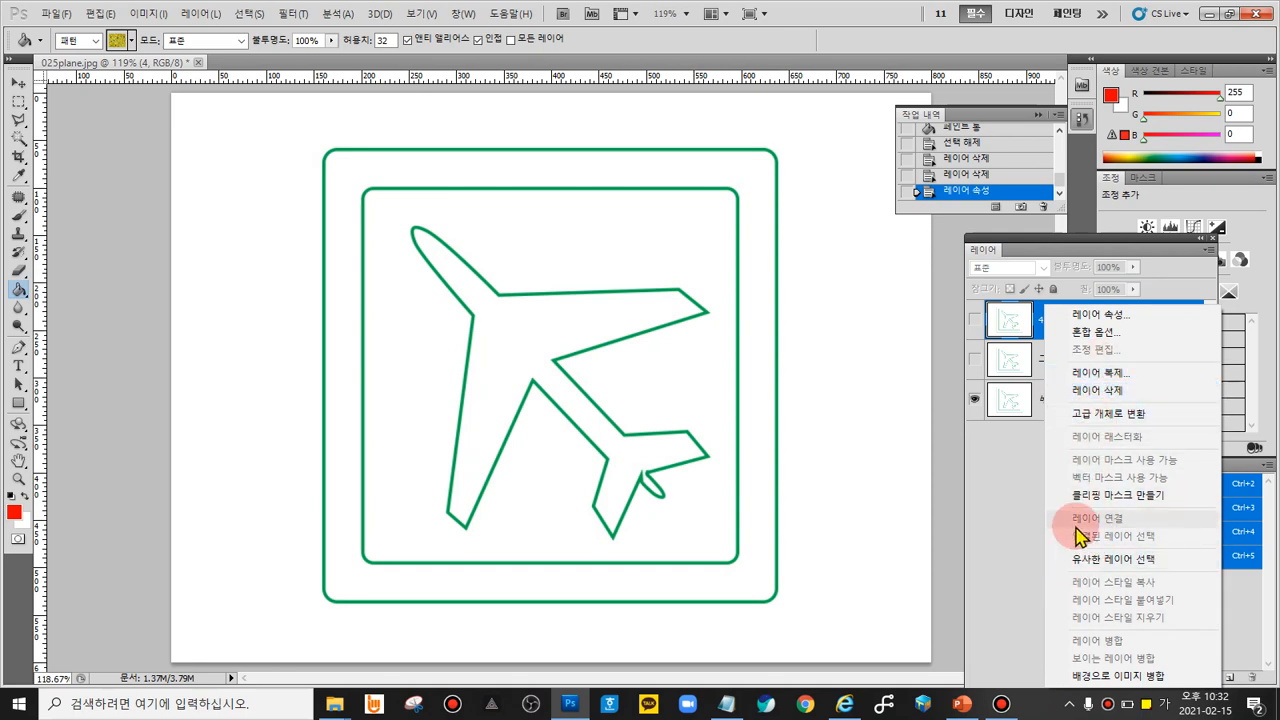
Step: Make the 그레이디언트 layer and layer 4 visible
click(975, 321)
click(974, 358)
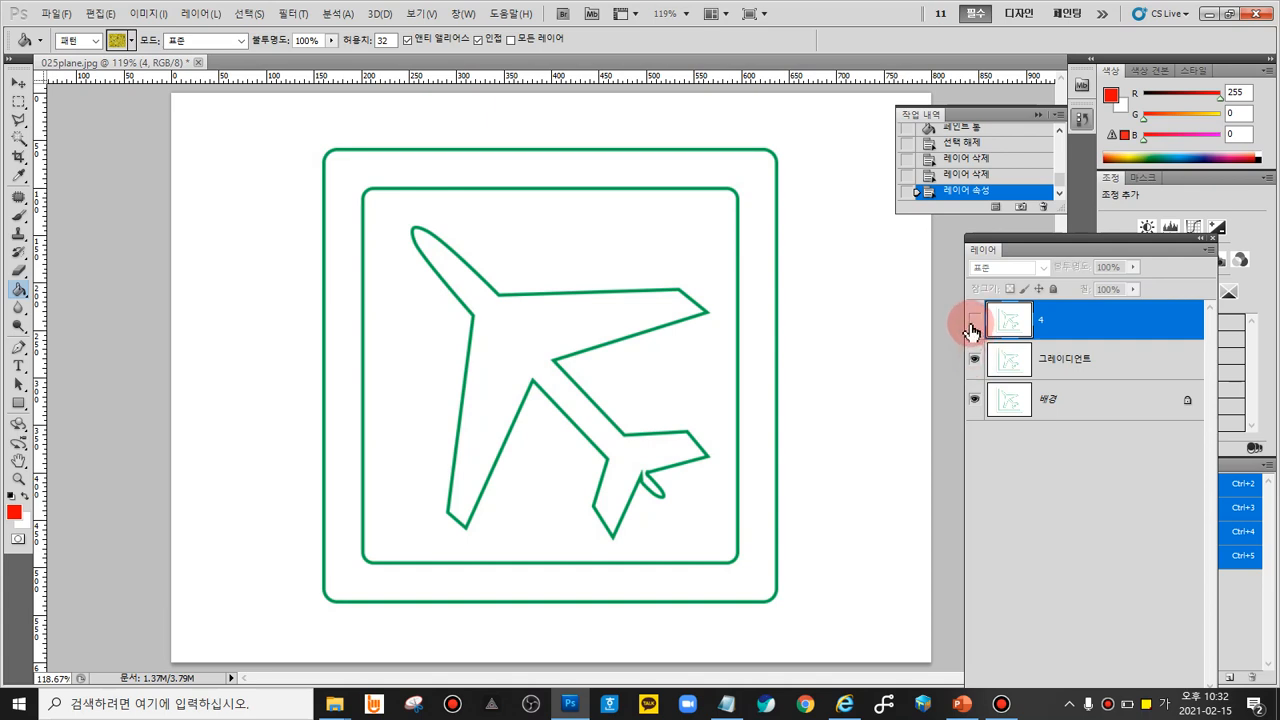
click(972, 330)
right_click(1040, 320)
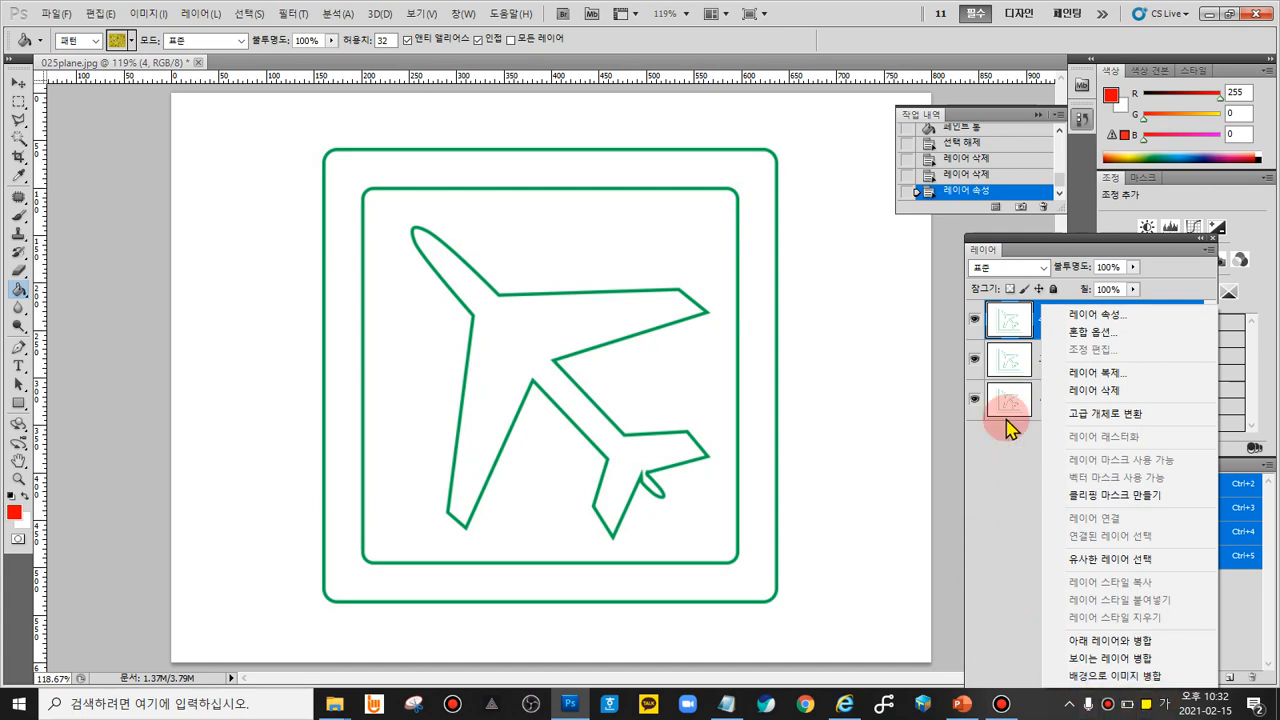
click(991, 486)
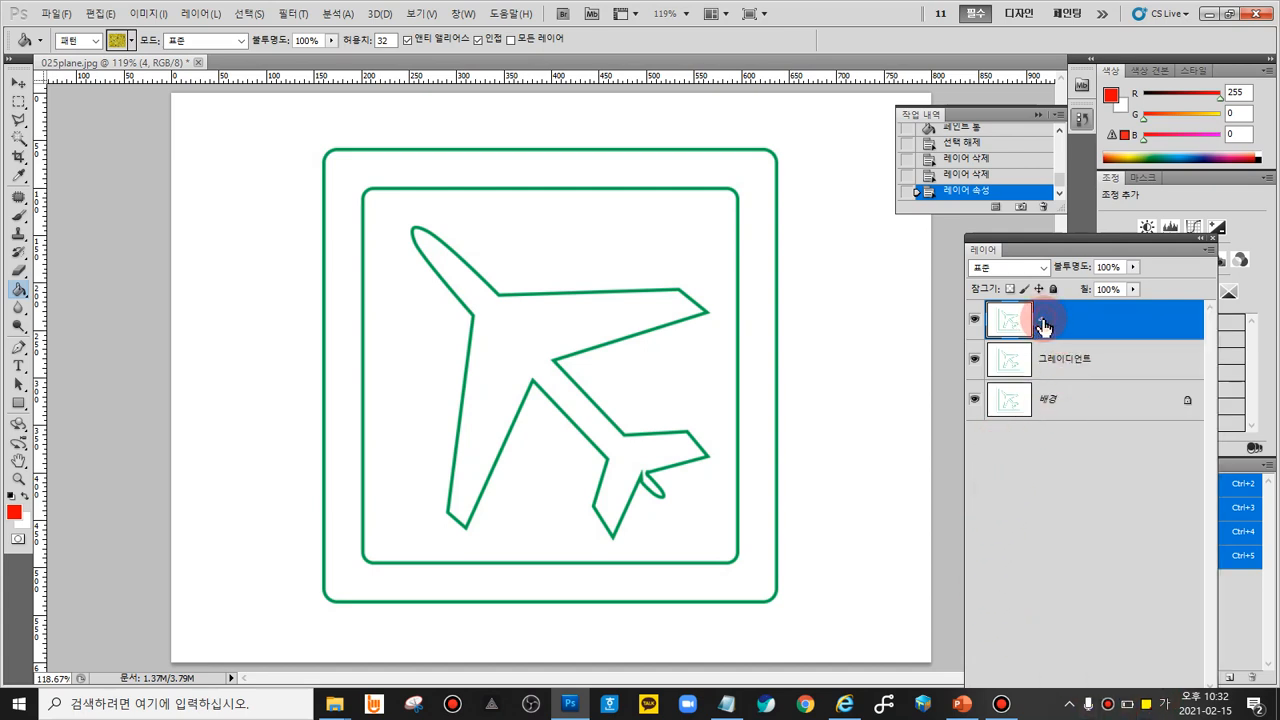
double_click(1043, 327)
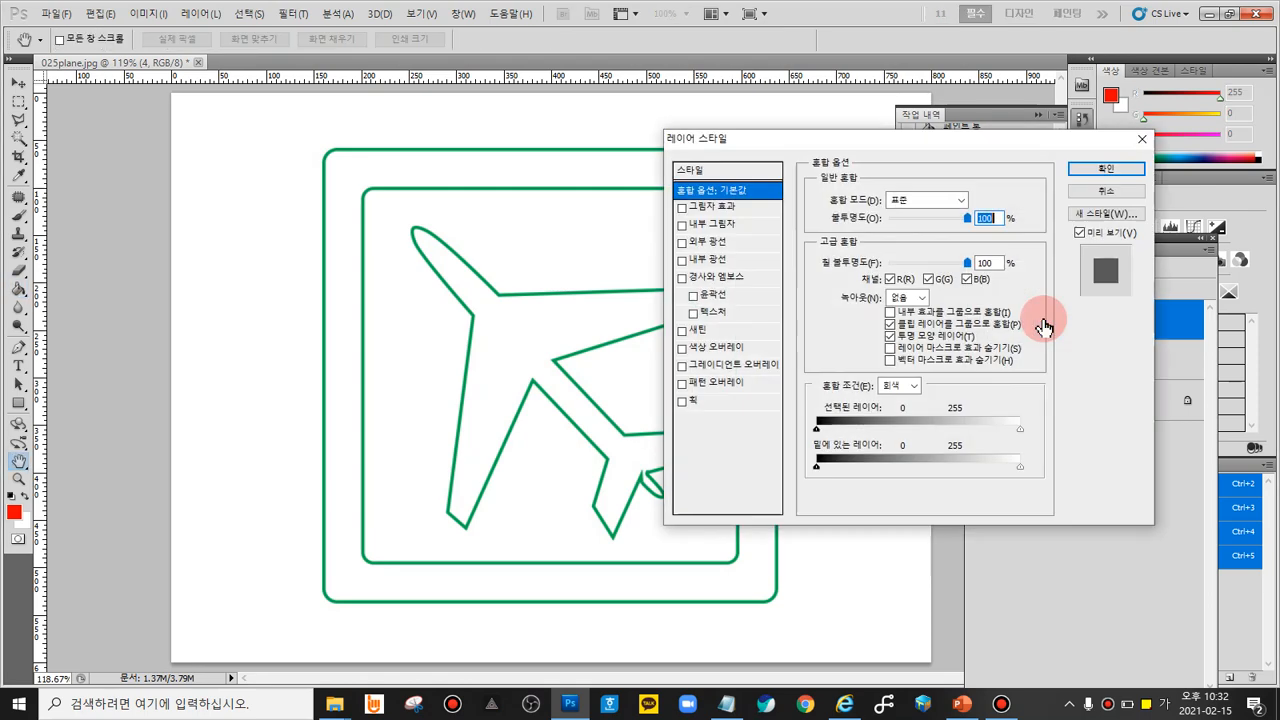
click(1096, 188)
Step: Rename layer 4 as 페인트통
click(1041, 325)
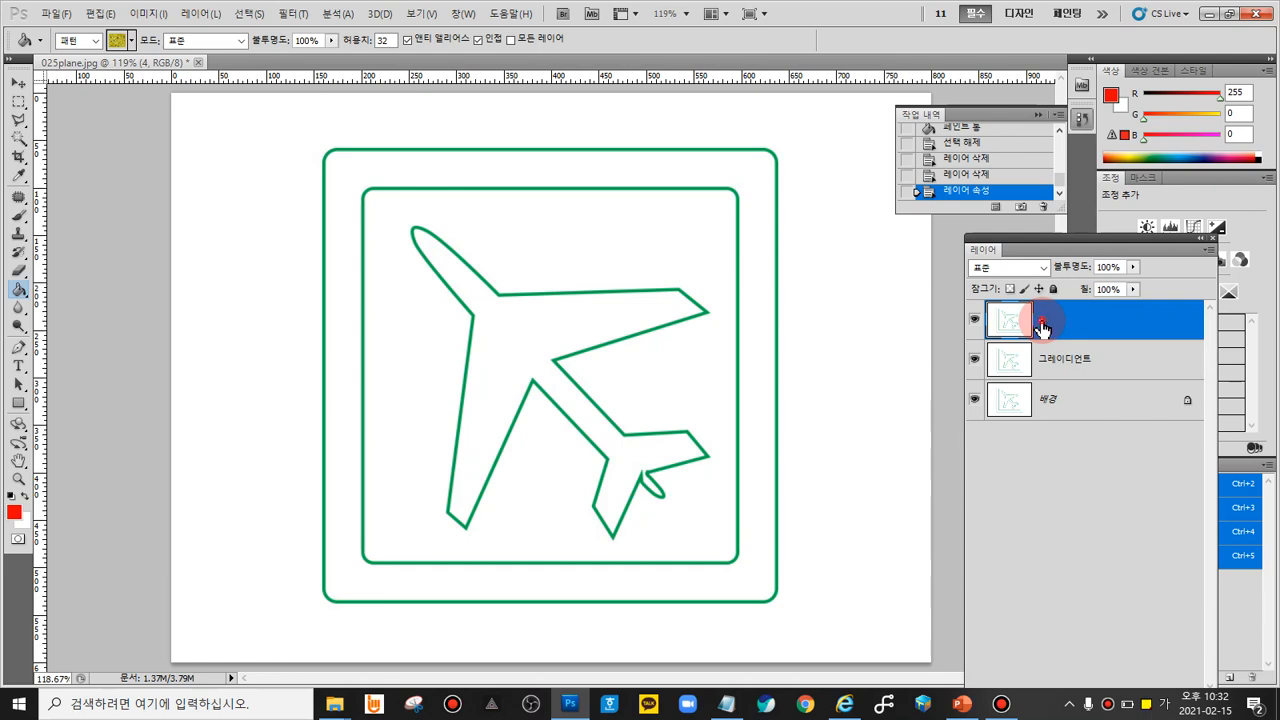
double_click(1041, 325)
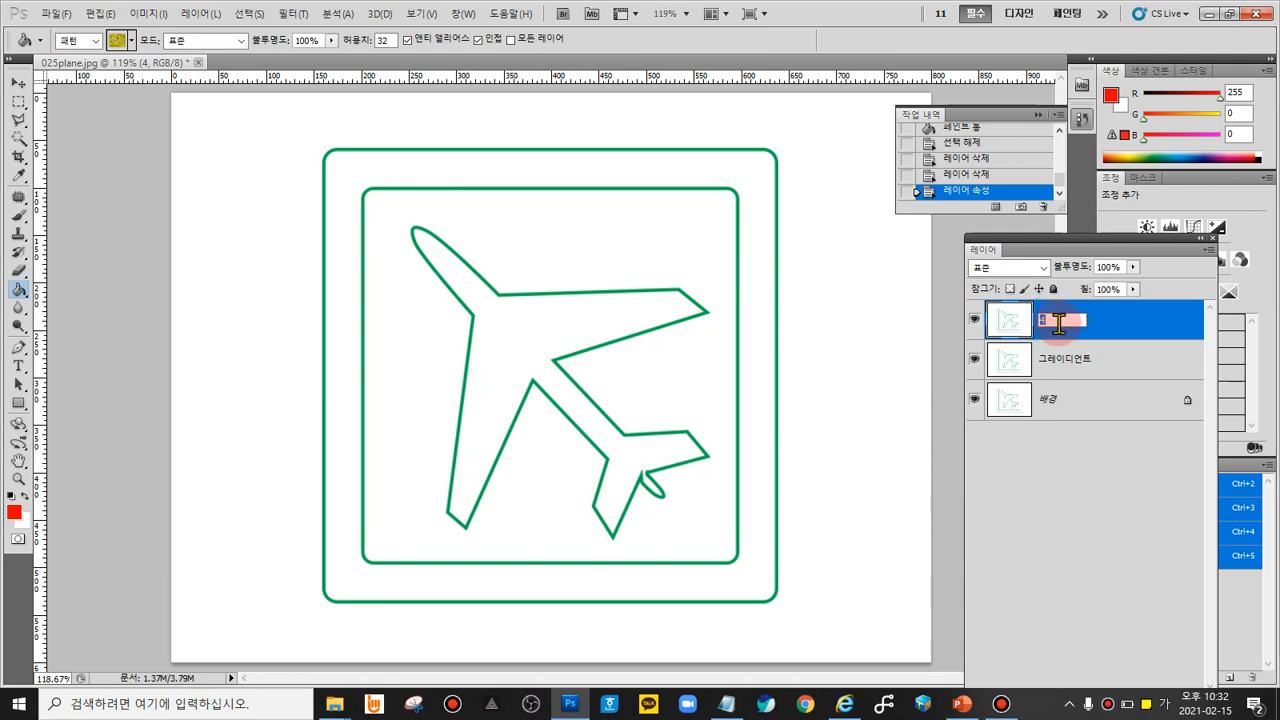
text(ㅍㅔ인트)
key(Return)
text(통)
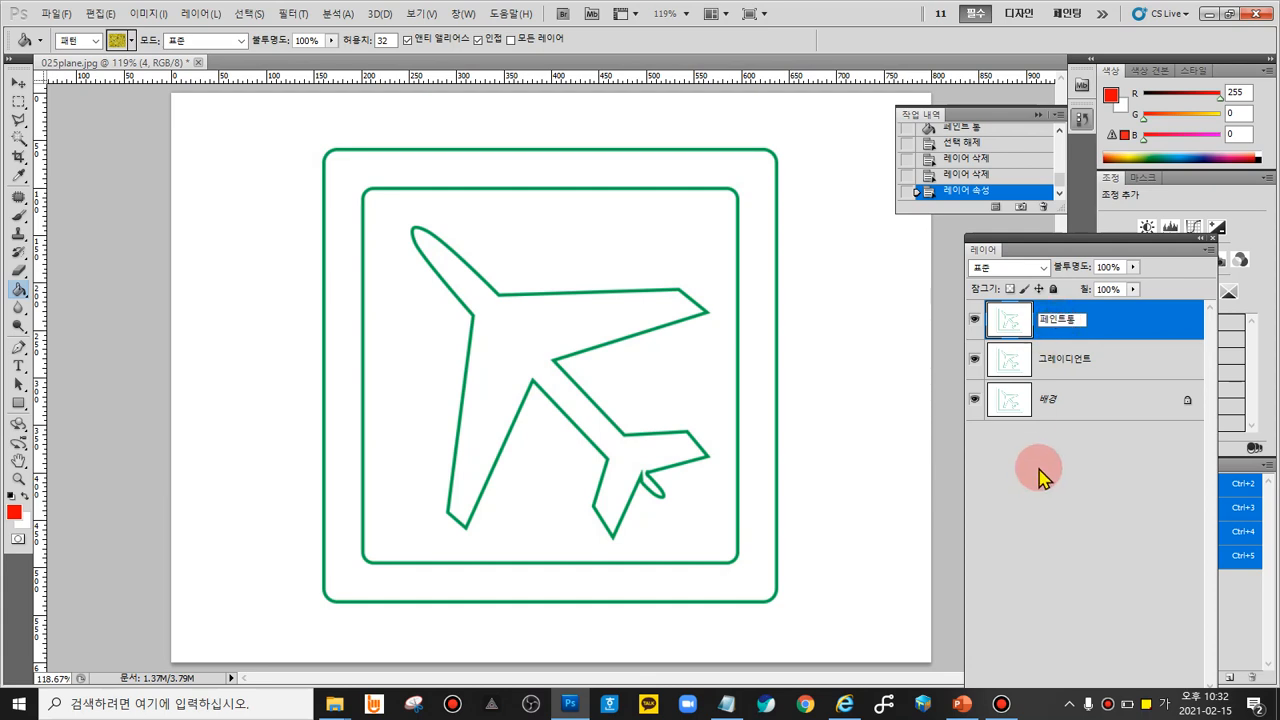
click(1050, 535)
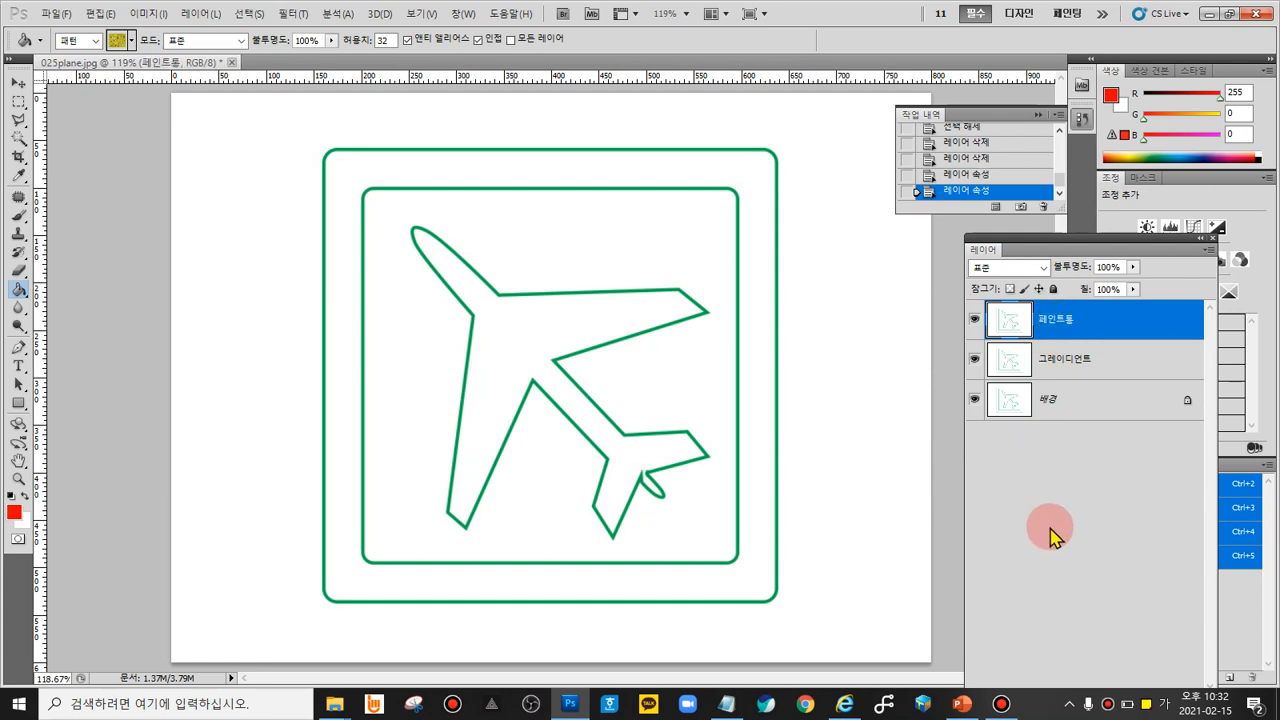
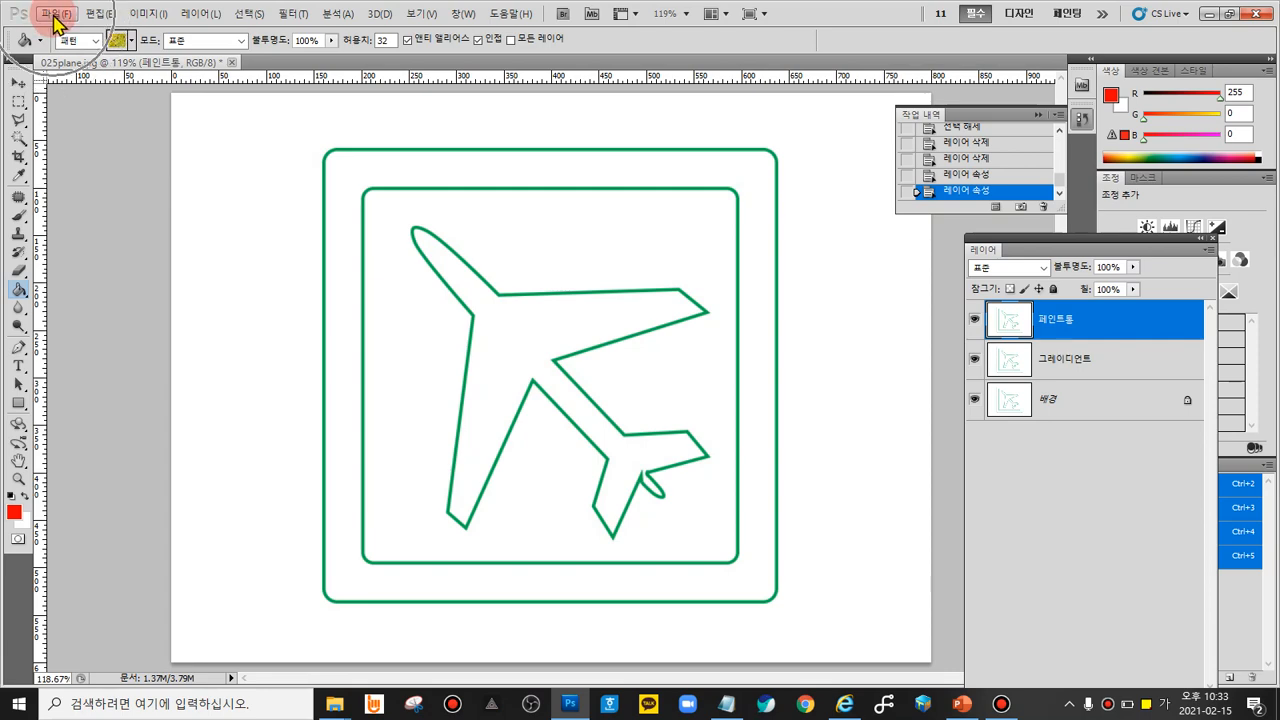
Step: Start saving the image under a new name and set the save location to the source folder
click(54, 18)
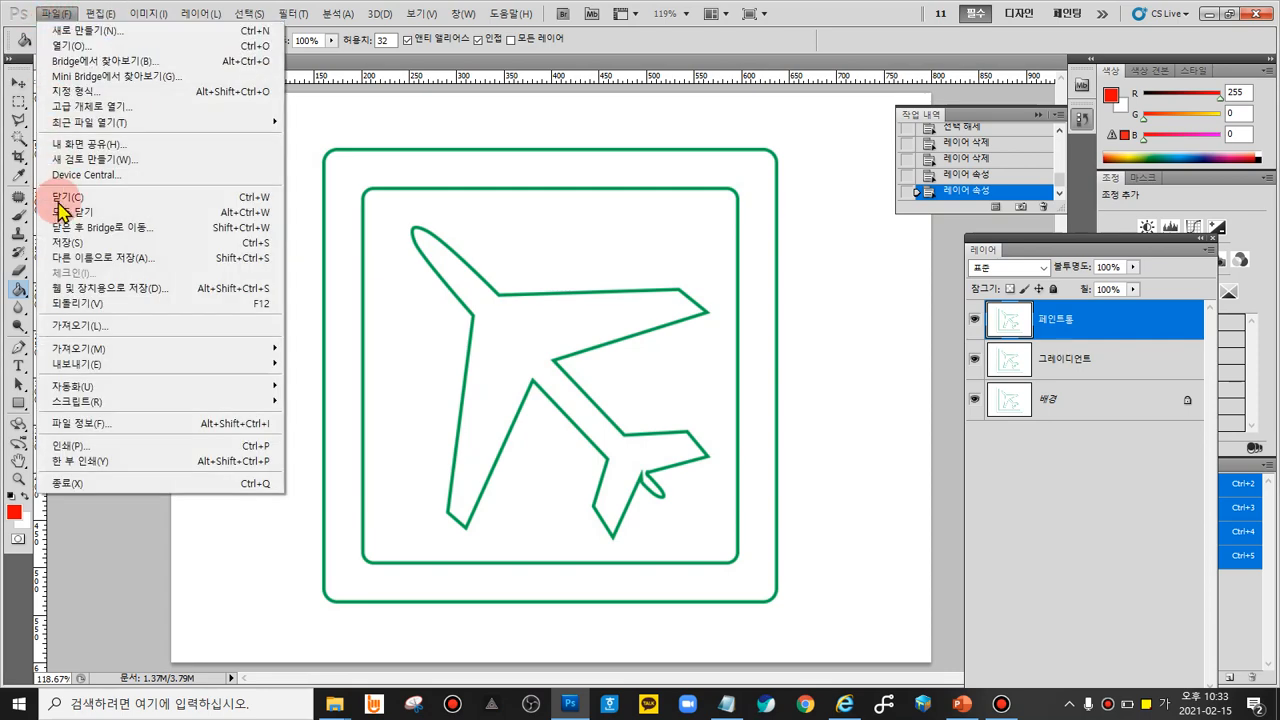
click(90, 262)
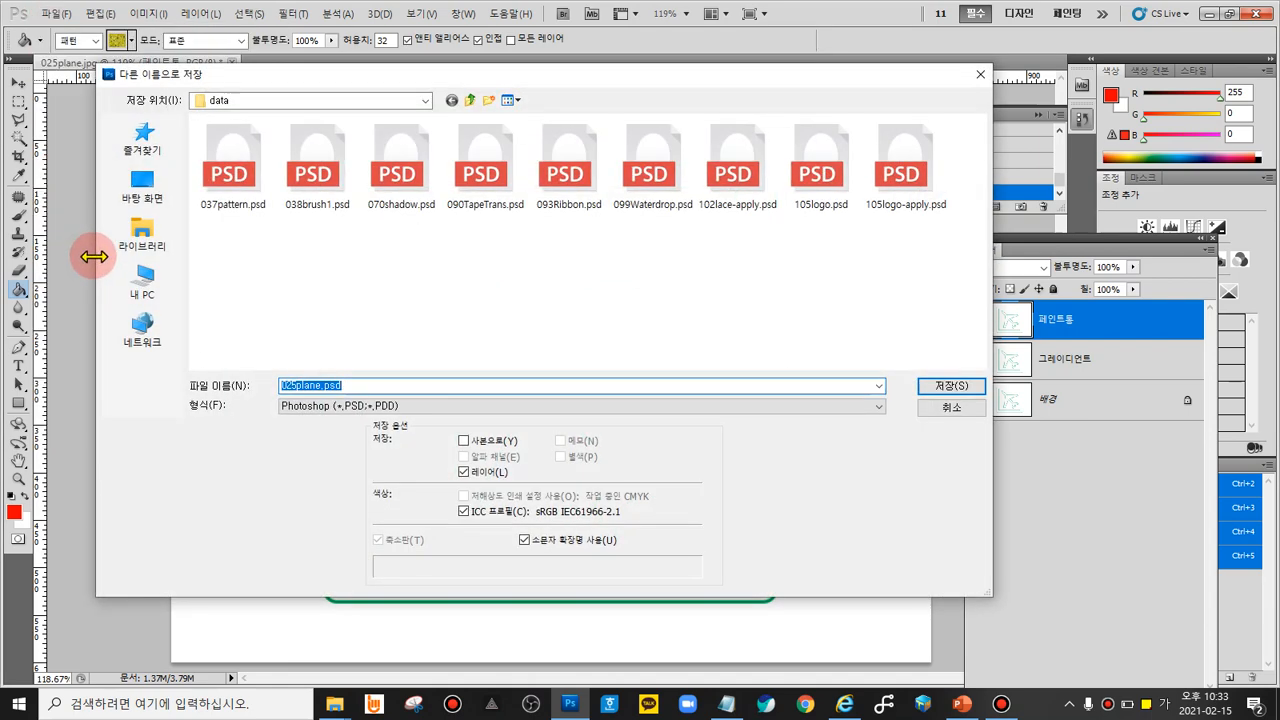
click(425, 101)
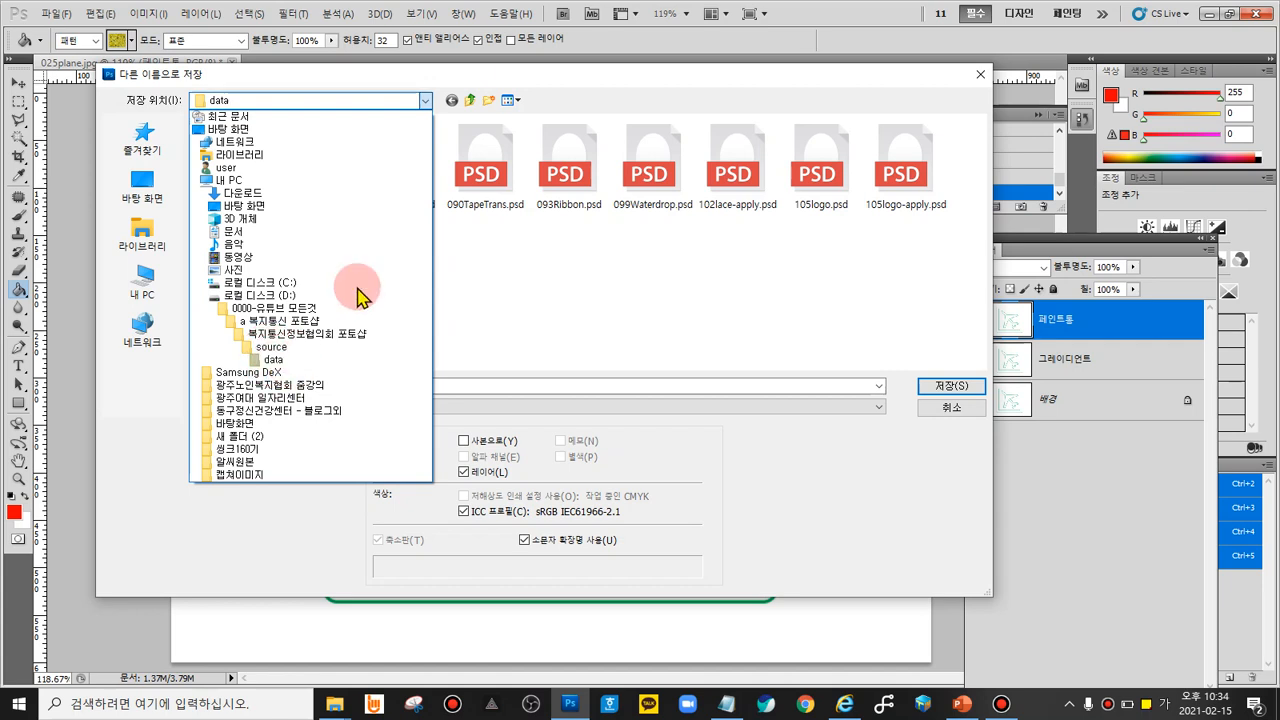
click(272, 347)
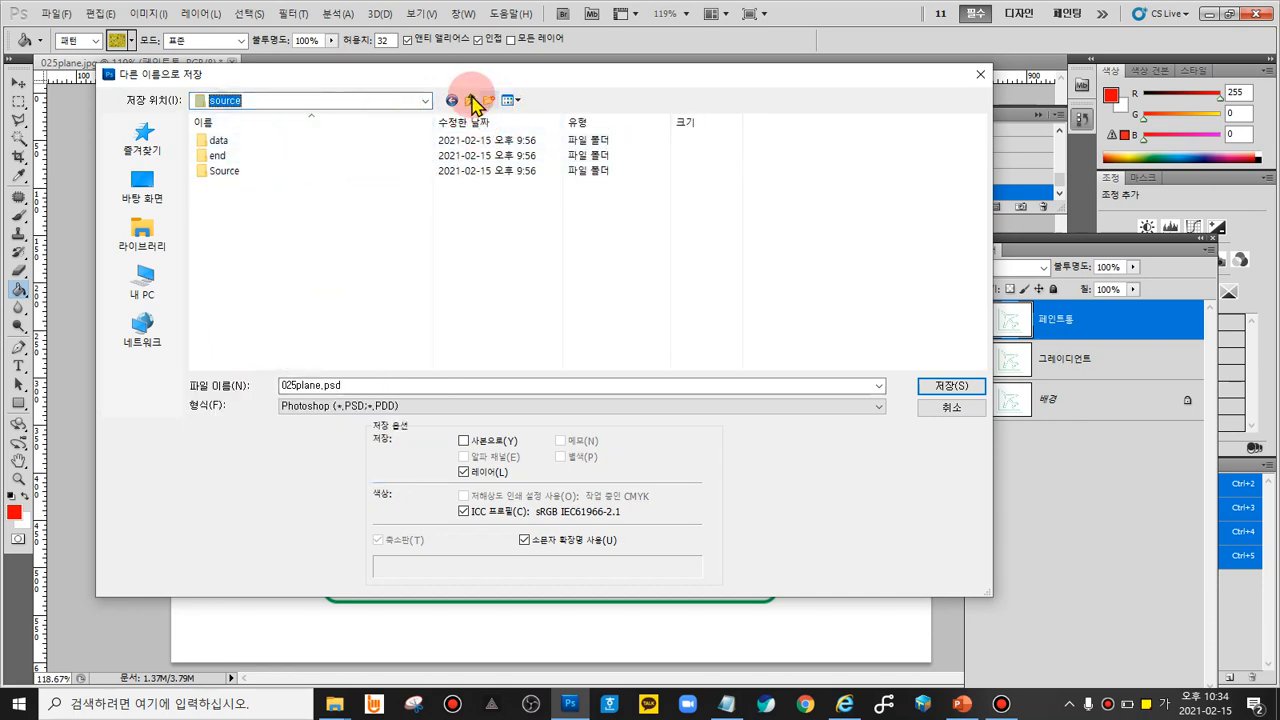
Step: Create a new folder named 실습 inside the source folder and open it as the save location
click(487, 100)
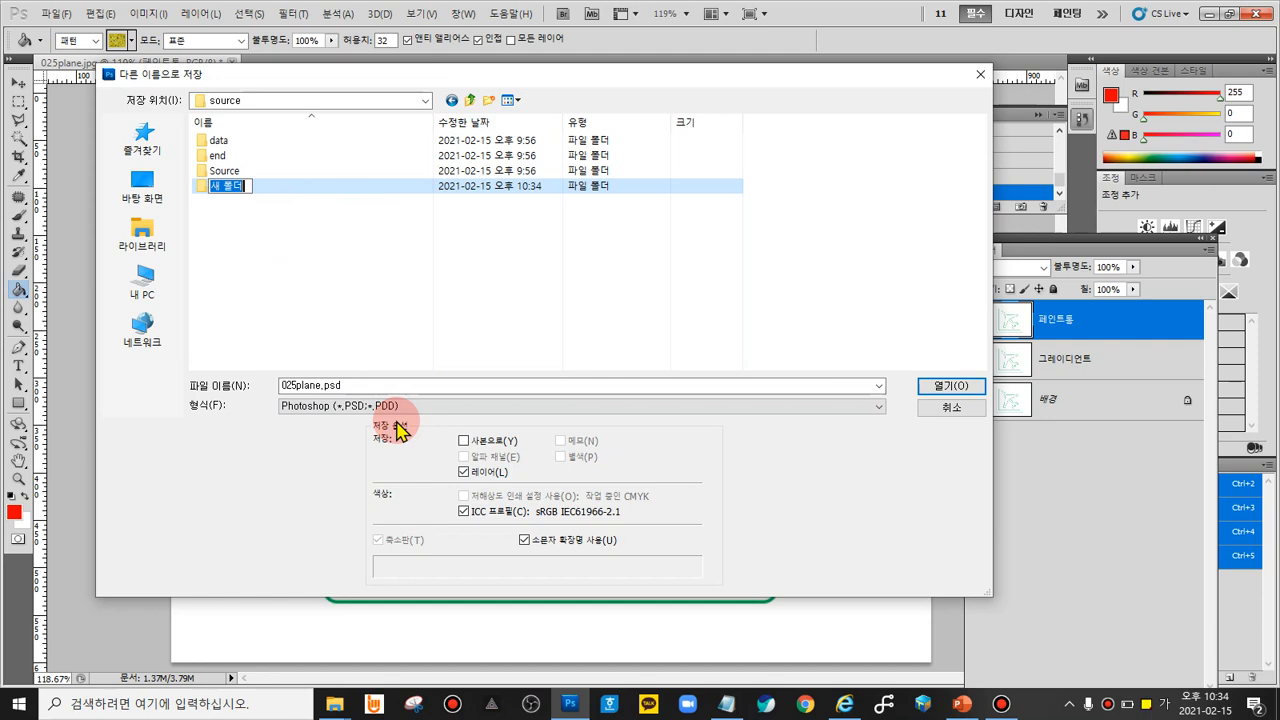
text(실습)
key(Return)
key(Return)
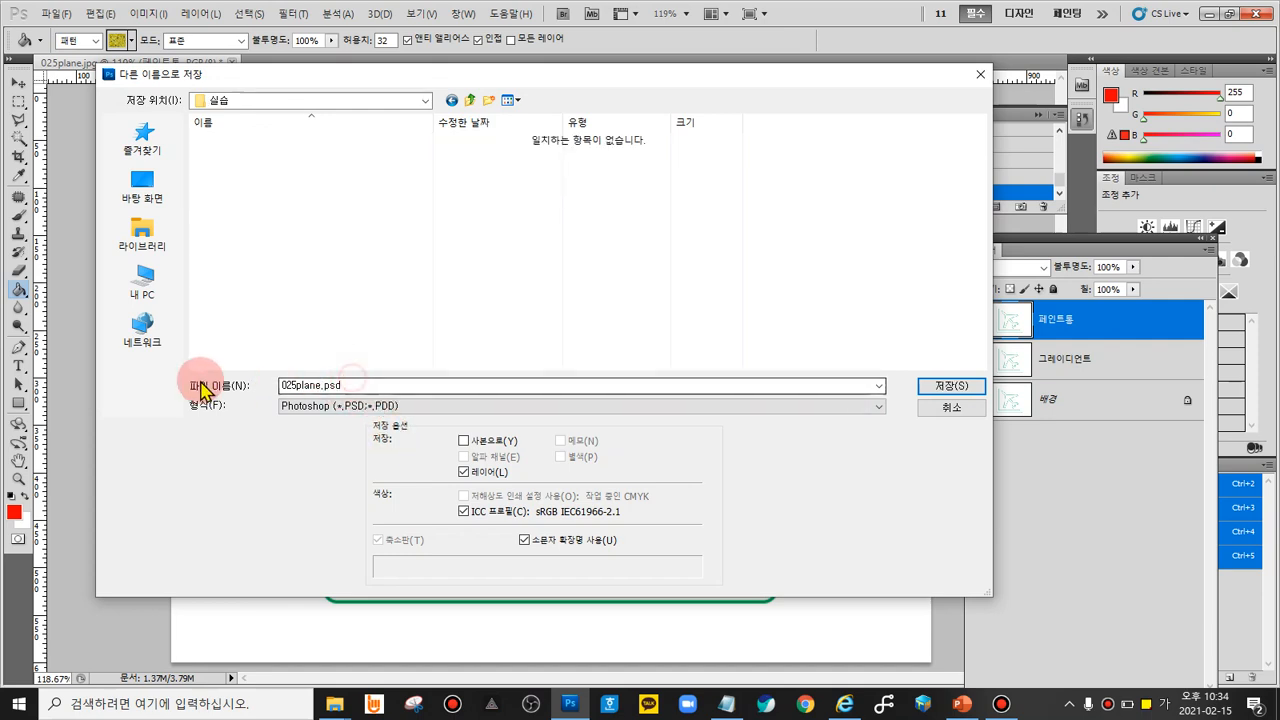
Step: Save the layered image in Photoshop format as 025plane.psd in the 실습 folder
drag(357, 388, 194, 374)
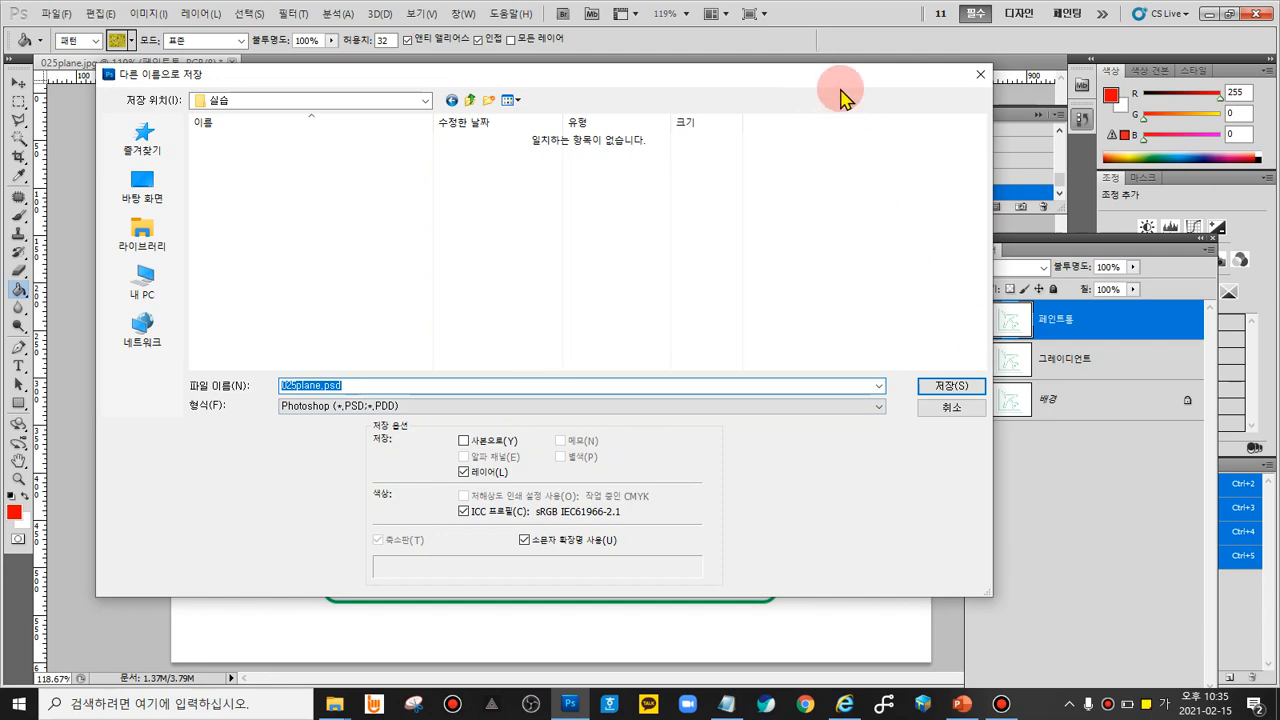
drag(834, 80, 785, 94)
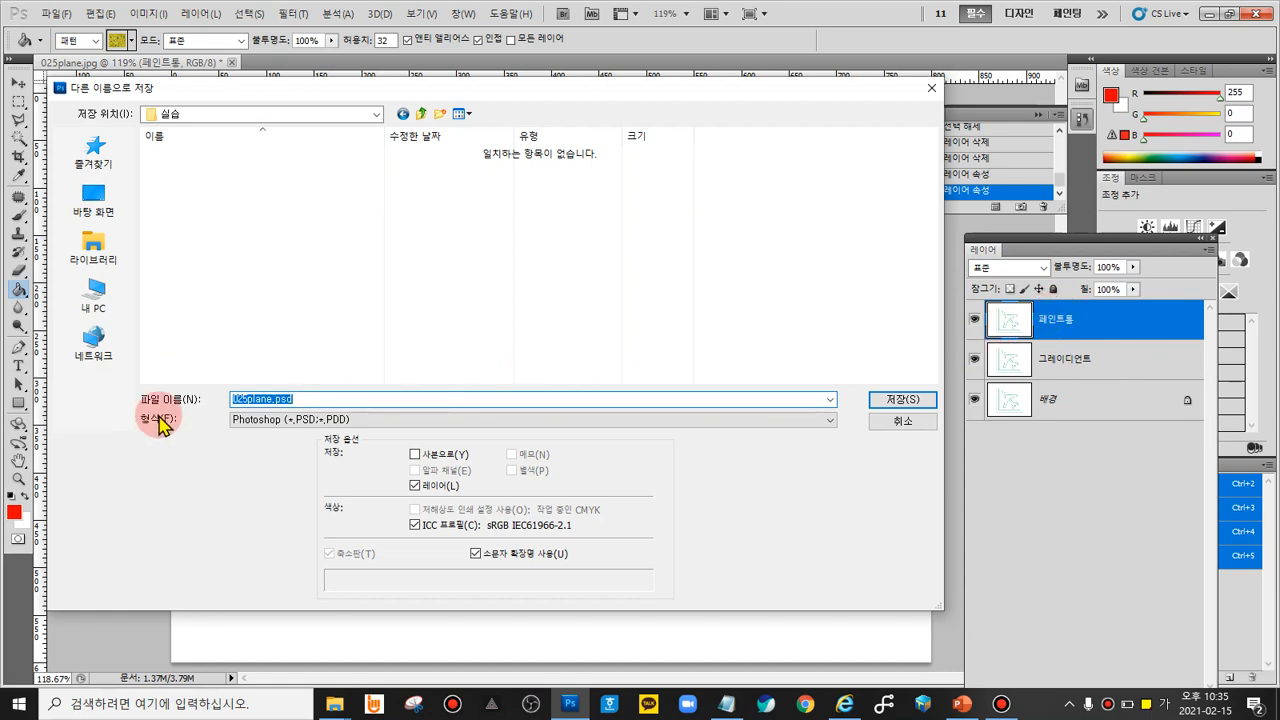
click(902, 402)
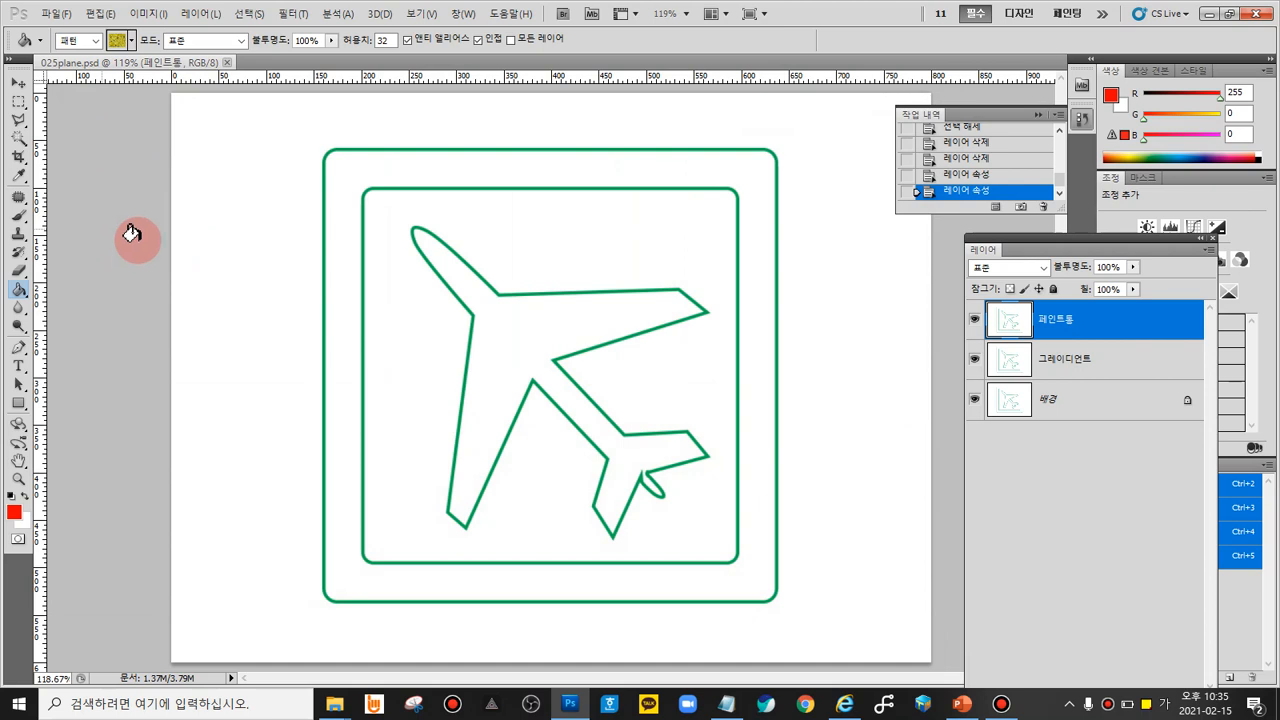
Step: Select the 그레이디언트 layer, and hide and reshow the 페인트통 layer above it
click(1064, 366)
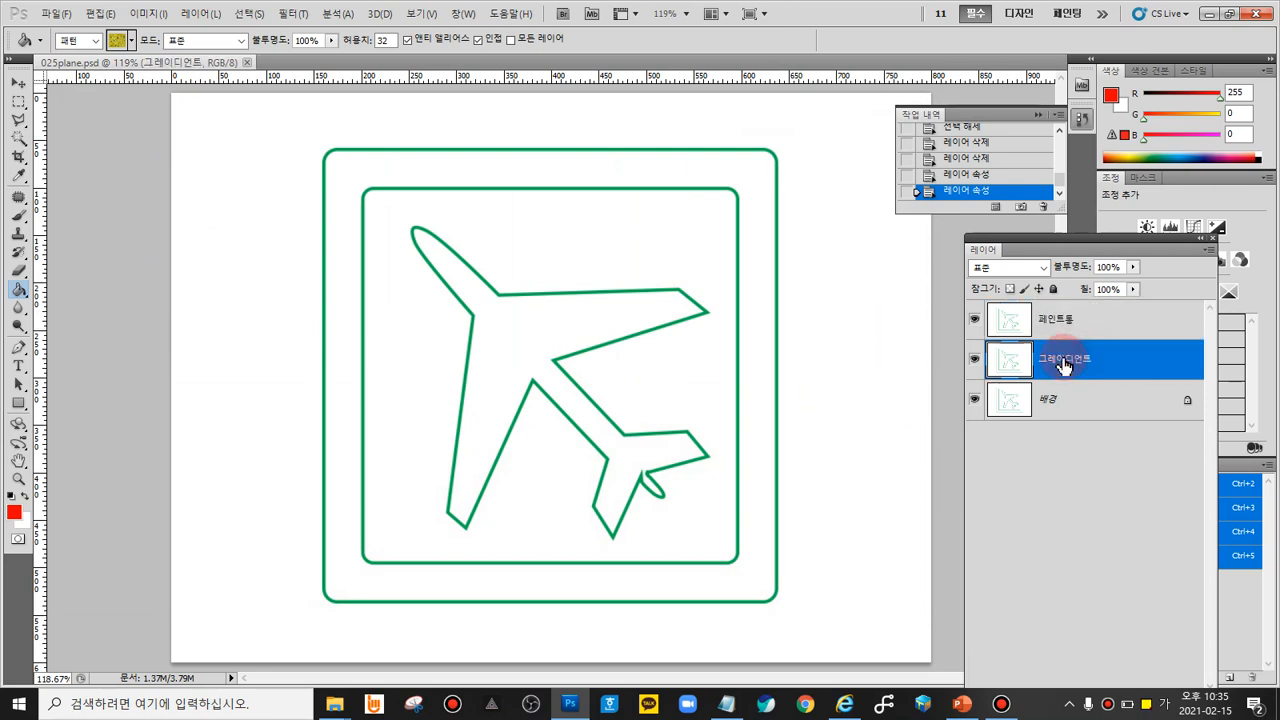
click(975, 320)
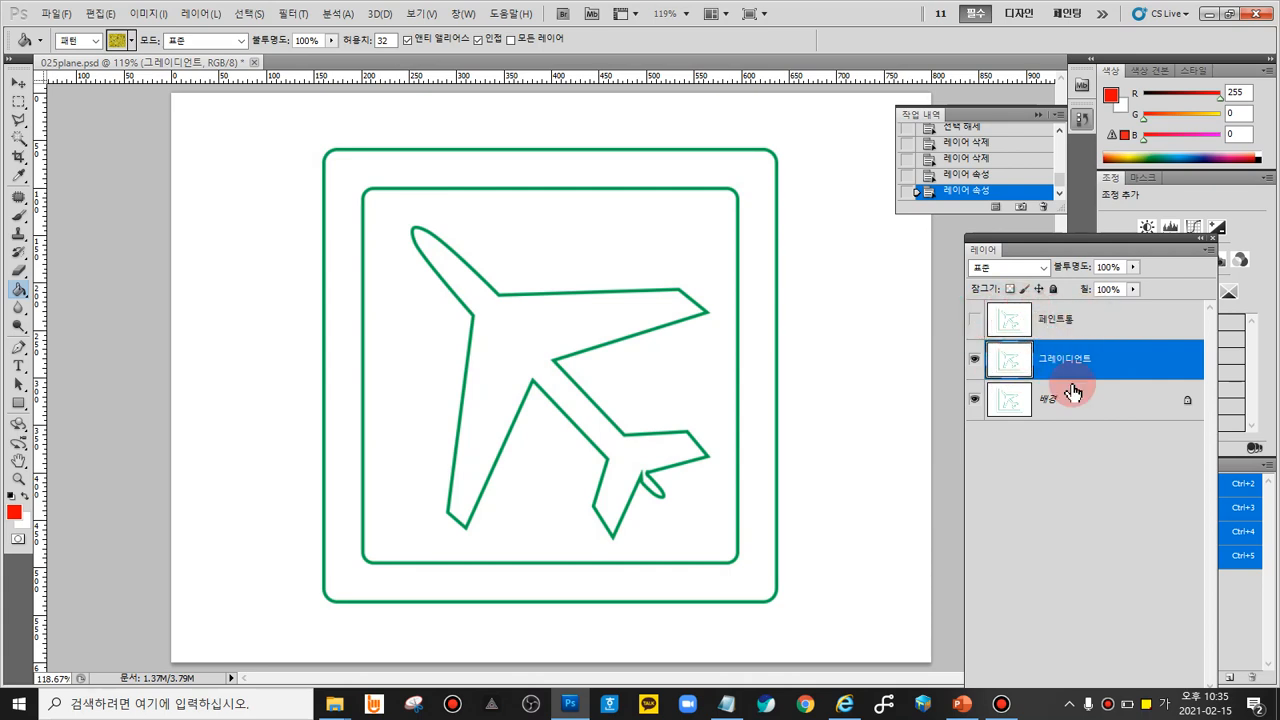
click(975, 318)
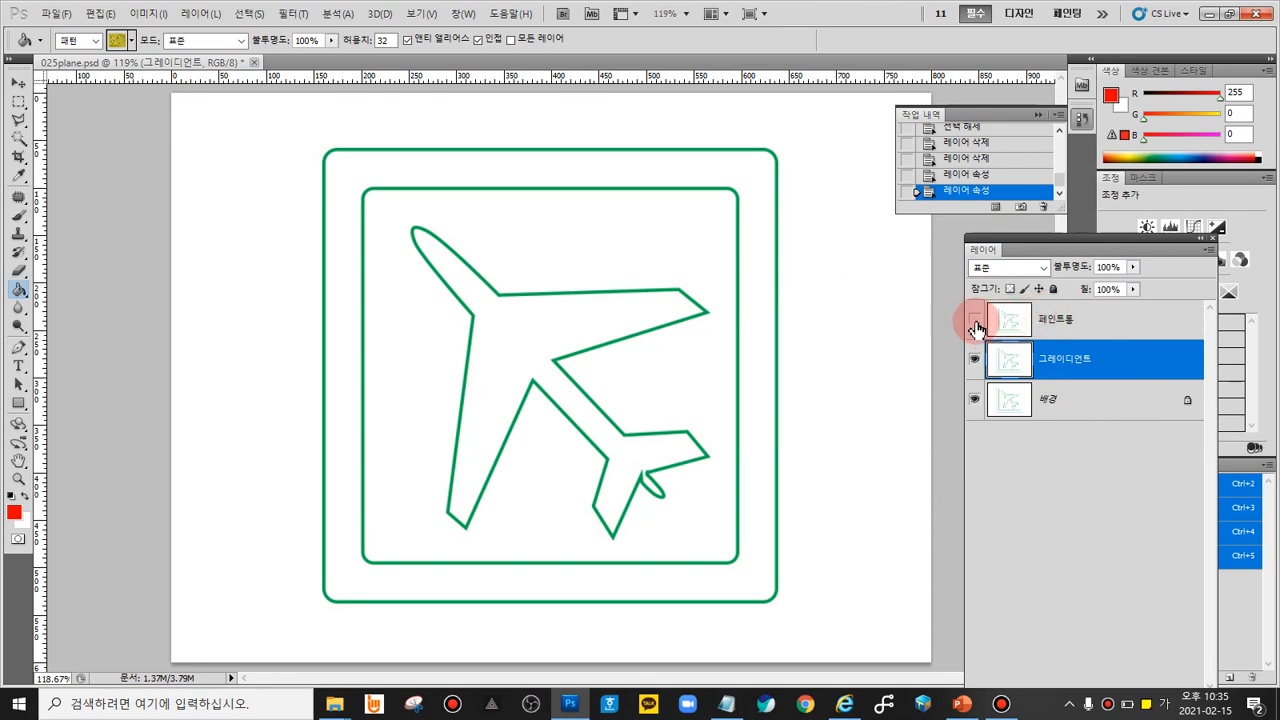
Step: Save a JPEG copy of the image as 025plane.jpg in the 실습 folder
click(58, 13)
click(108, 262)
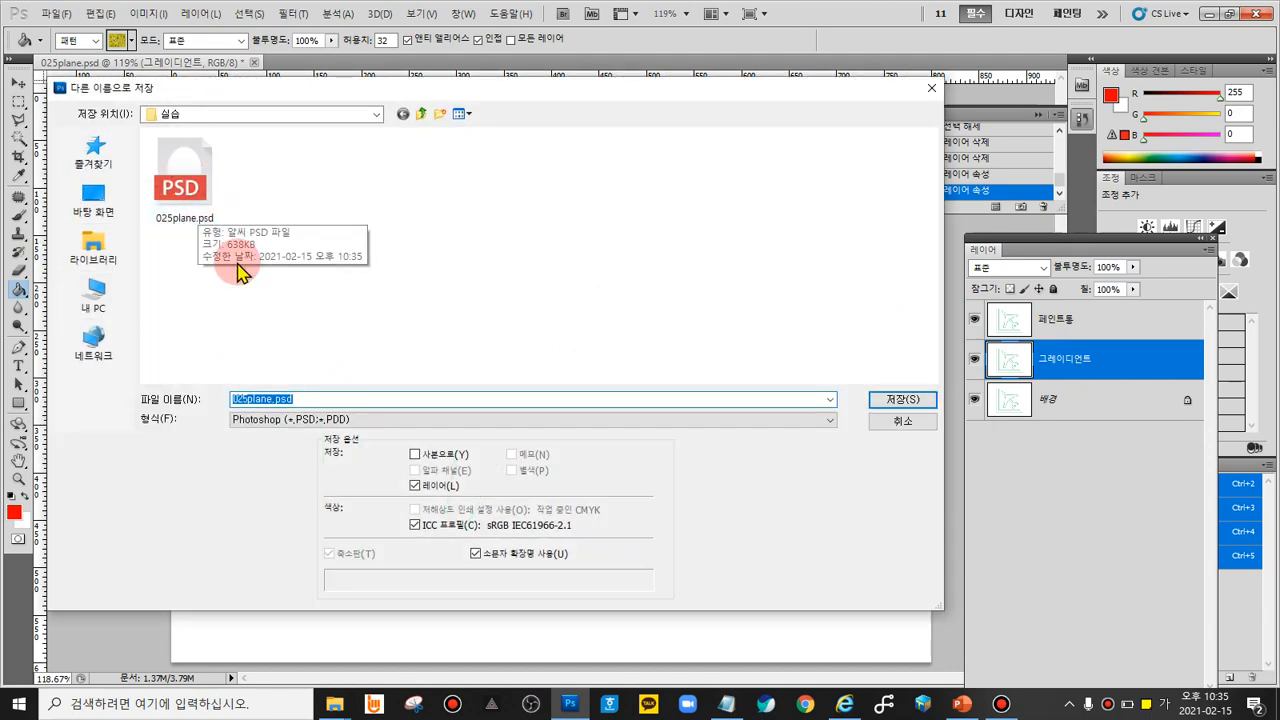
click(831, 422)
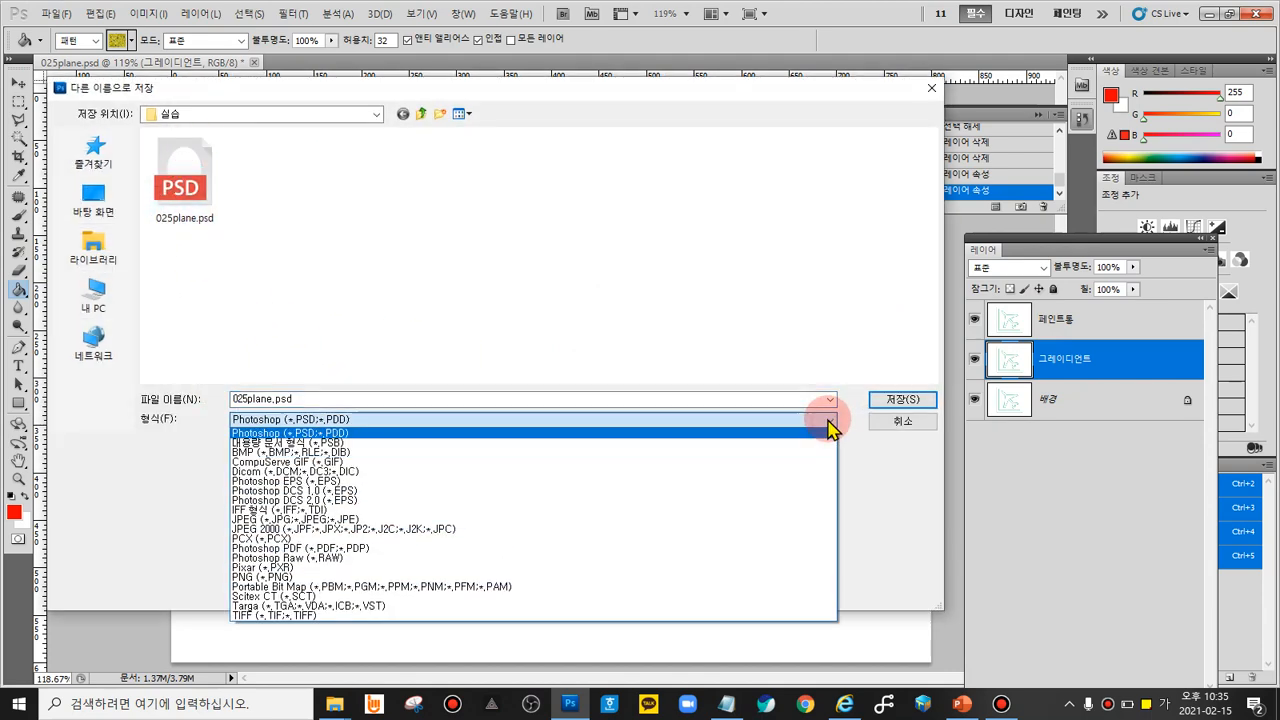
click(318, 521)
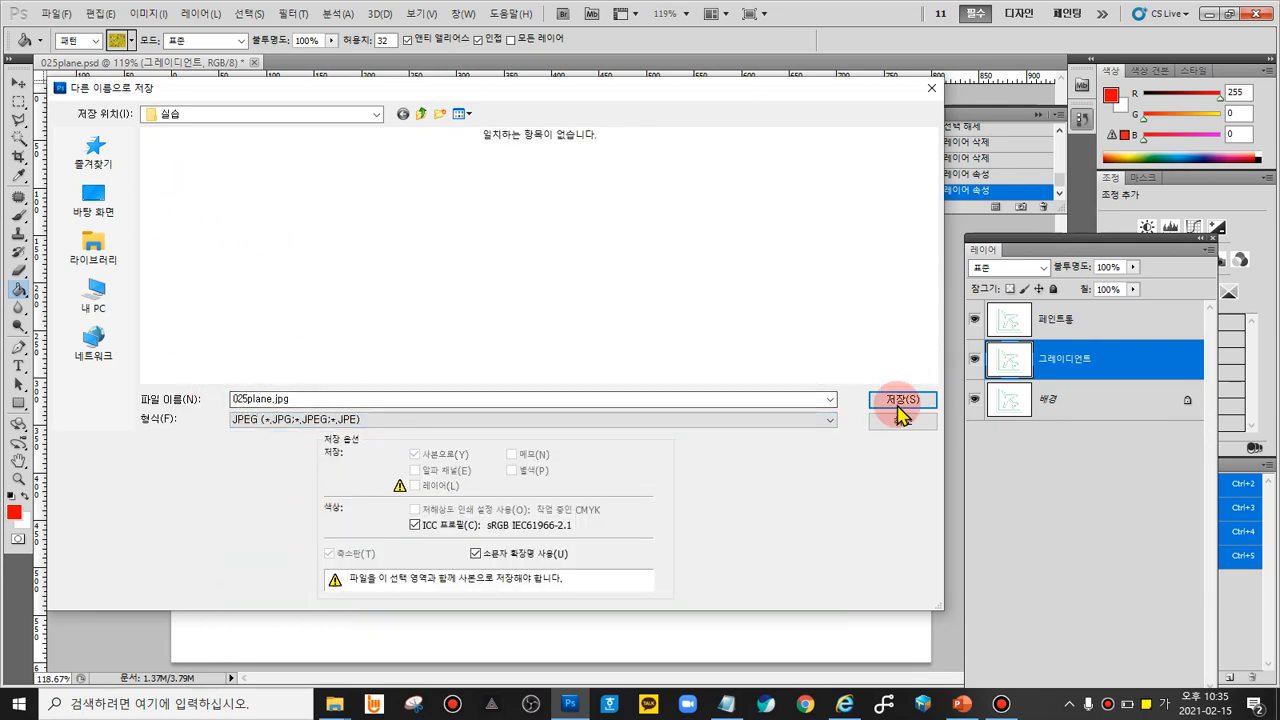